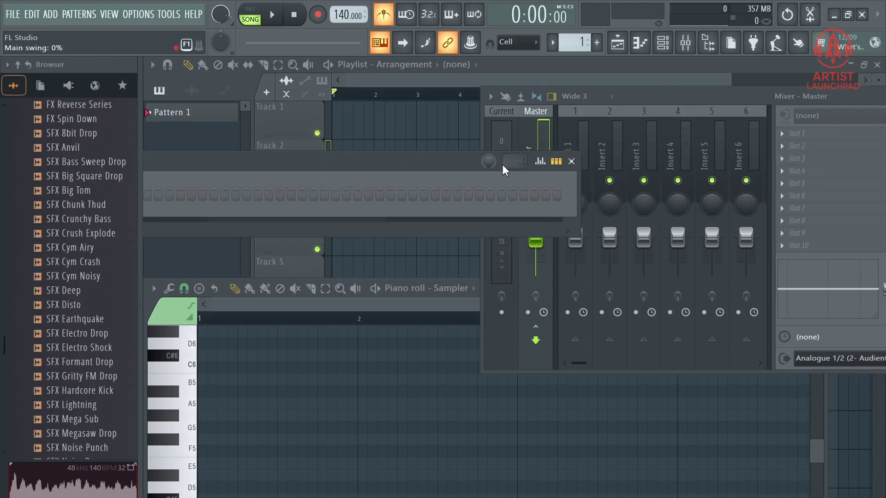
# - Close the channel rack, piano roll, mixer, playlist and browser to leave an empty workspace
pyautogui.click(579, 164)
pyautogui.click(450, 290)
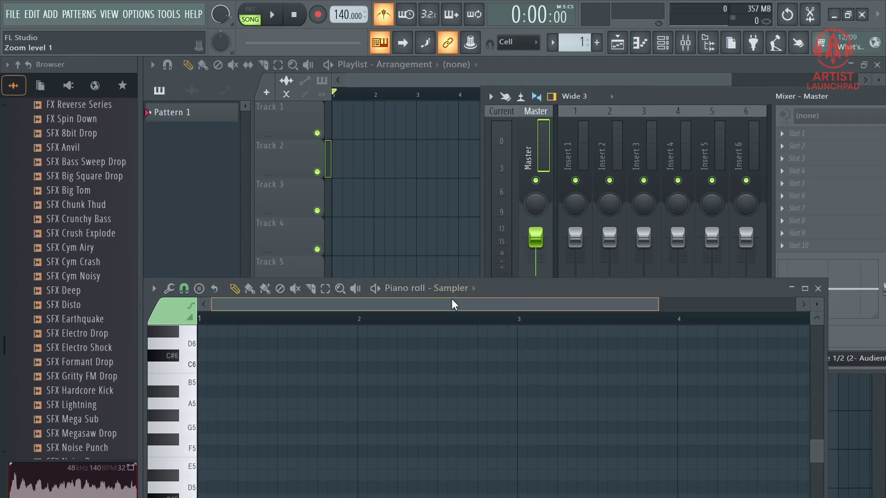
pyautogui.click(825, 285)
pyautogui.moveTo(768, 91); pyautogui.dragTo(446, 117)
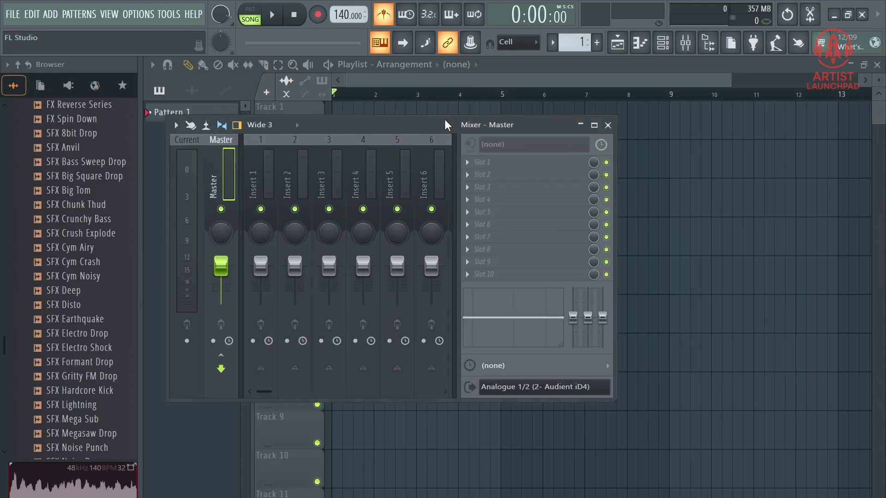
pyautogui.click(608, 127)
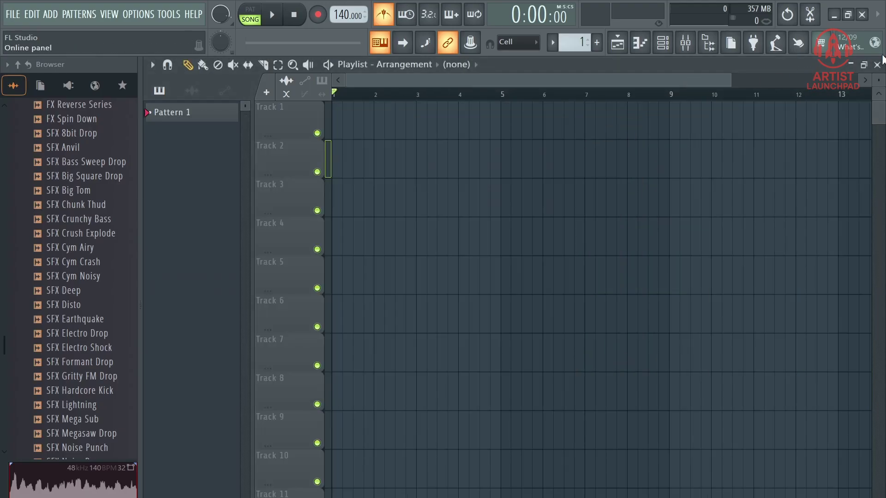
pyautogui.click(877, 65)
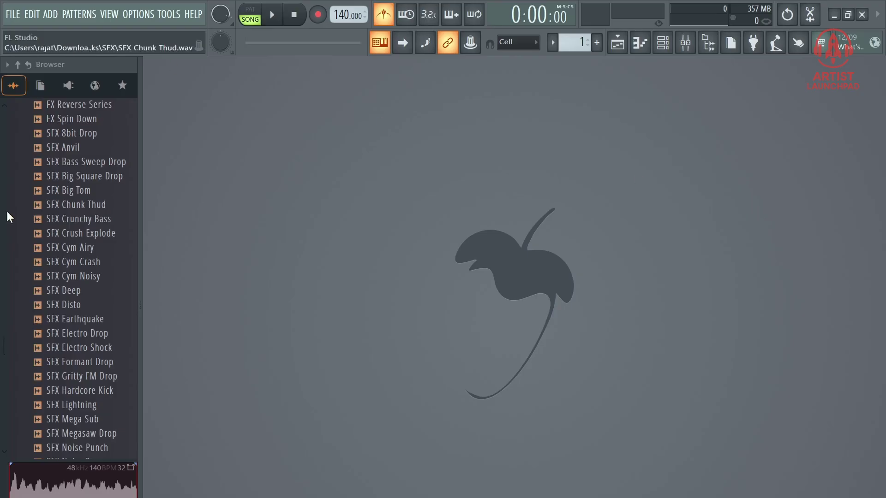
pyautogui.click(725, 45)
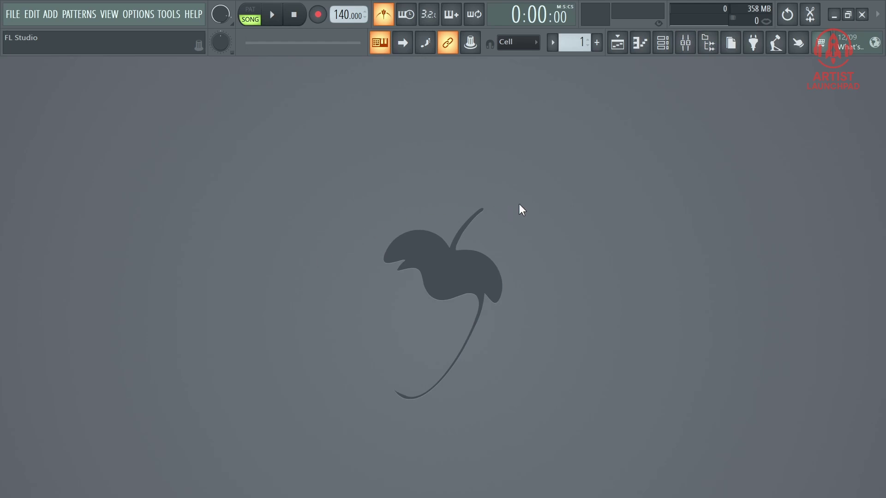
# - Create a new project from a Minimal template with basic kick, clap, hat and snare channels, and bring its channel rack into view
pyautogui.click(13, 14)
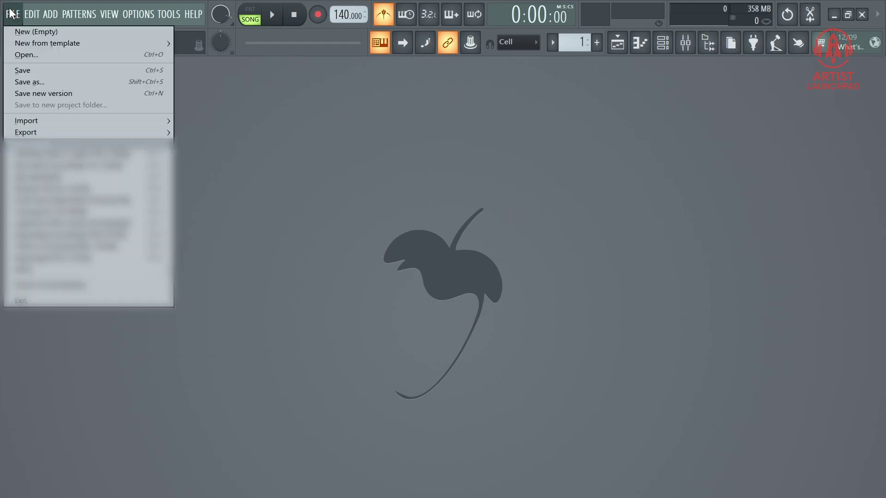
pyautogui.moveTo(33, 42)
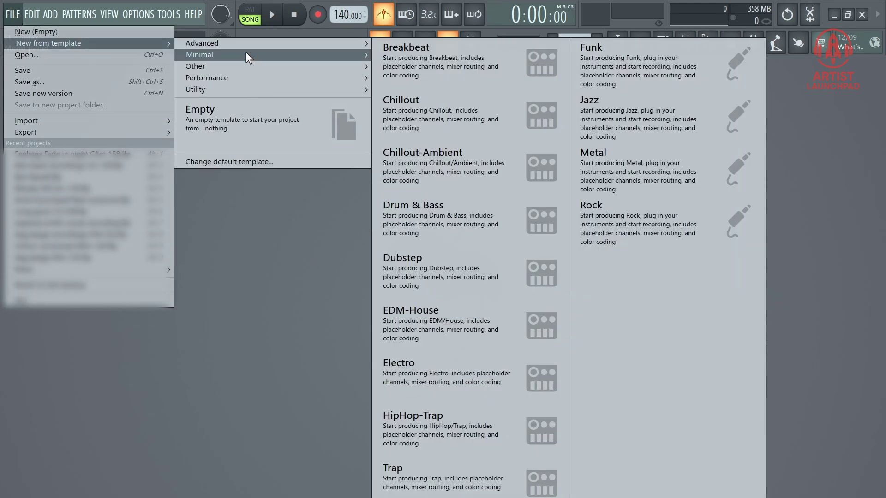
pyautogui.click(554, 68)
pyautogui.click(663, 42)
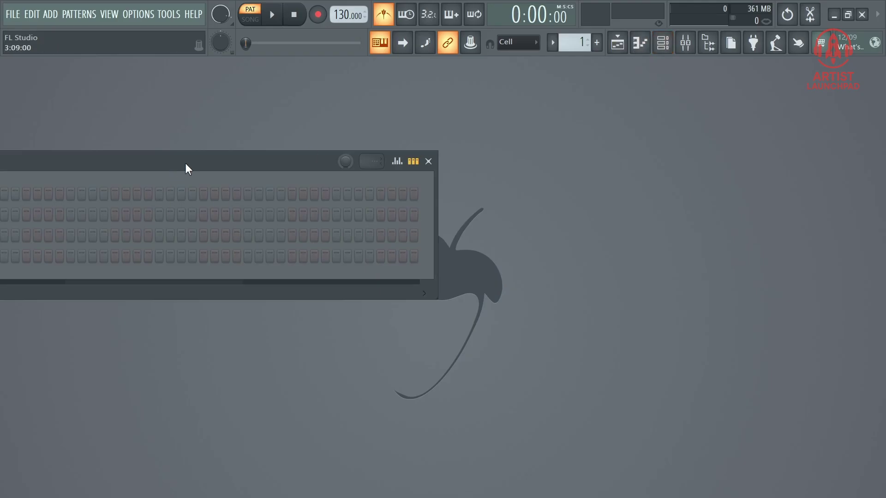
pyautogui.moveTo(184, 163); pyautogui.dragTo(660, 157)
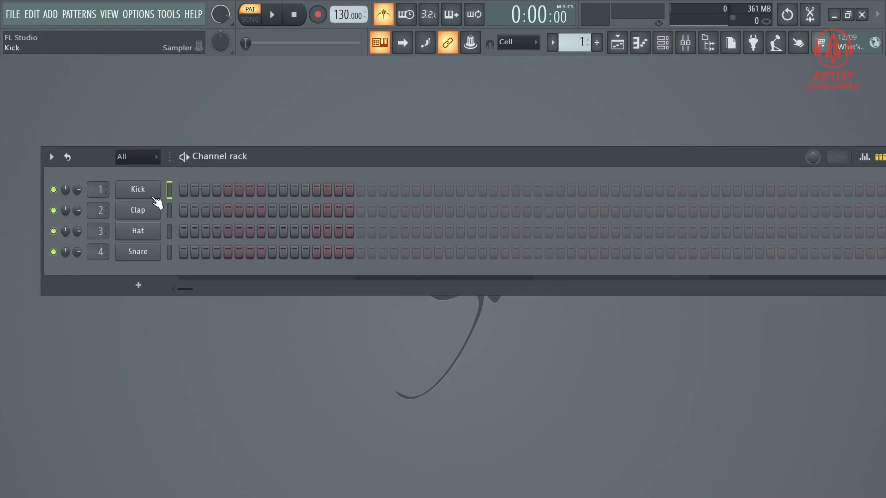
# - Create a new project from a template with 808 drum channels, and check the master track's effect slots in the mixer
pyautogui.click(13, 14)
pyautogui.moveTo(31, 45)
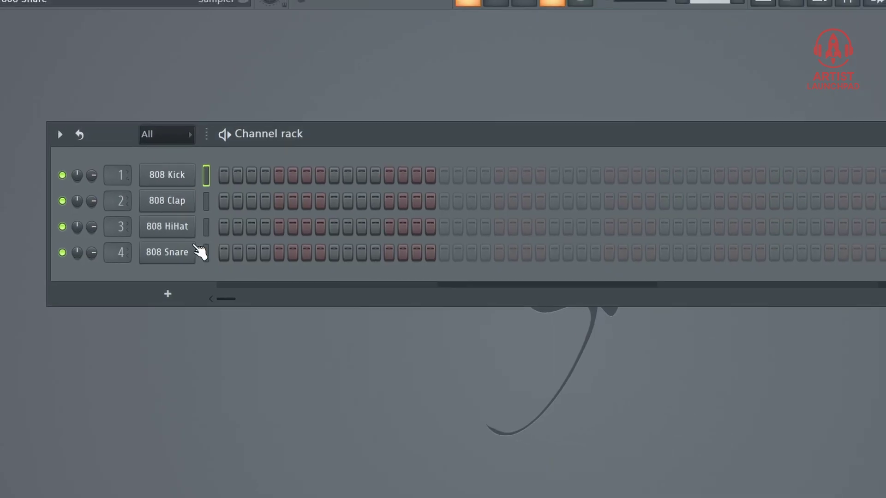
pyautogui.click(688, 47)
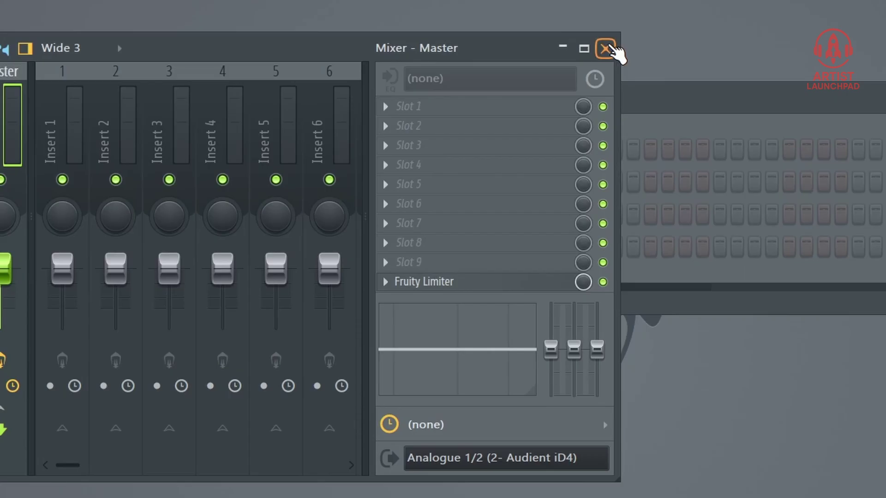
pyautogui.click(614, 44)
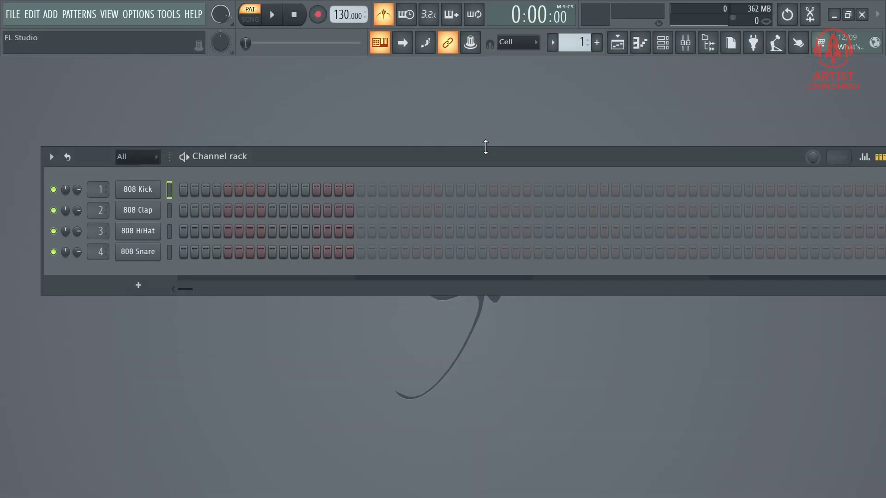
pyautogui.moveTo(485, 155); pyautogui.dragTo(464, 154)
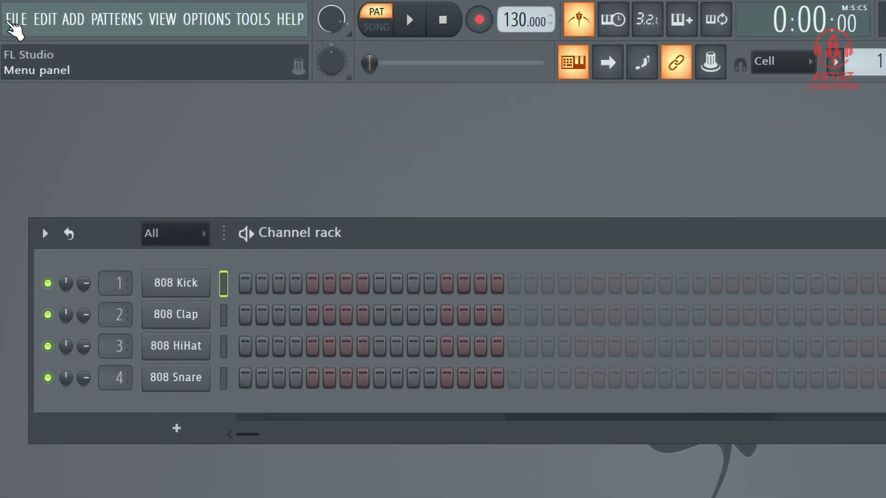
# - Create a new project from the Empty template
pyautogui.click(10, 9)
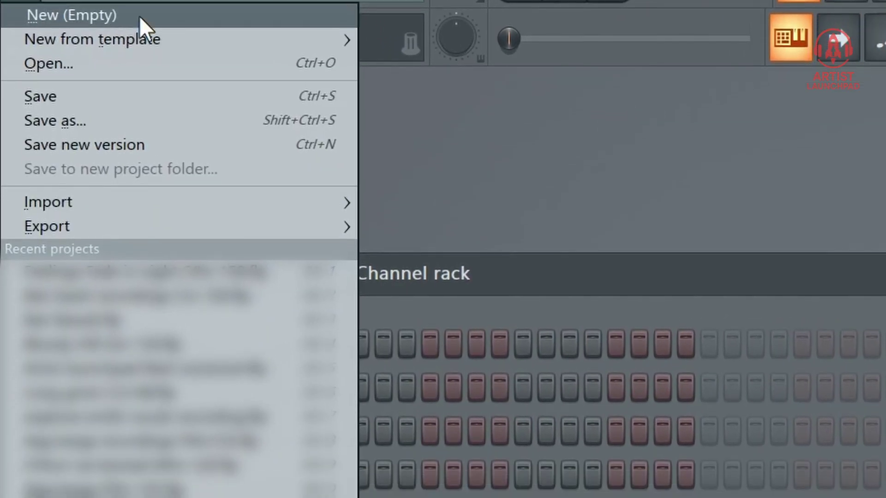
pyautogui.moveTo(101, 37)
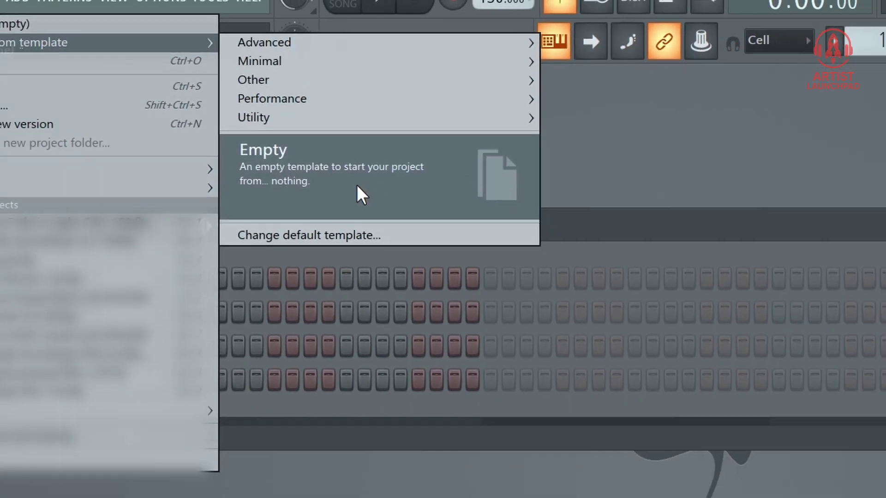
pyautogui.click(520, 238)
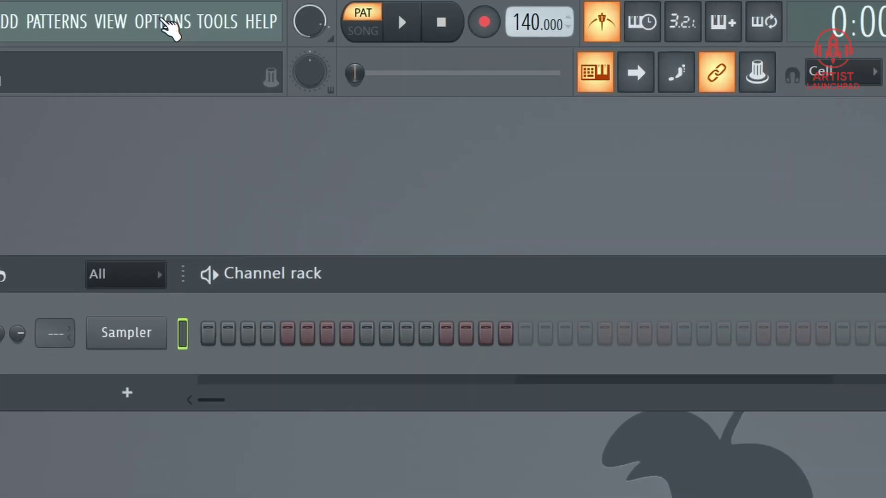
# - Look through the default template choices in the general settings, and close the settings without changing the template
pyautogui.click(138, 13)
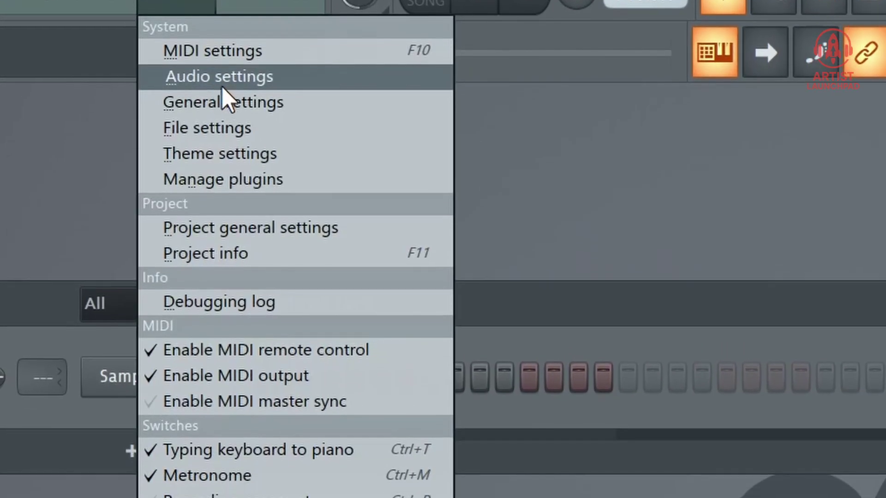
pyautogui.click(226, 139)
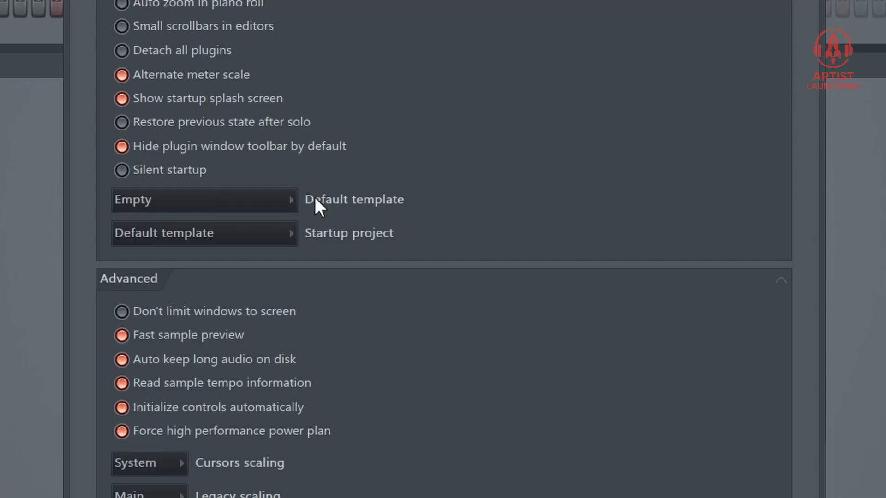
pyautogui.click(290, 200)
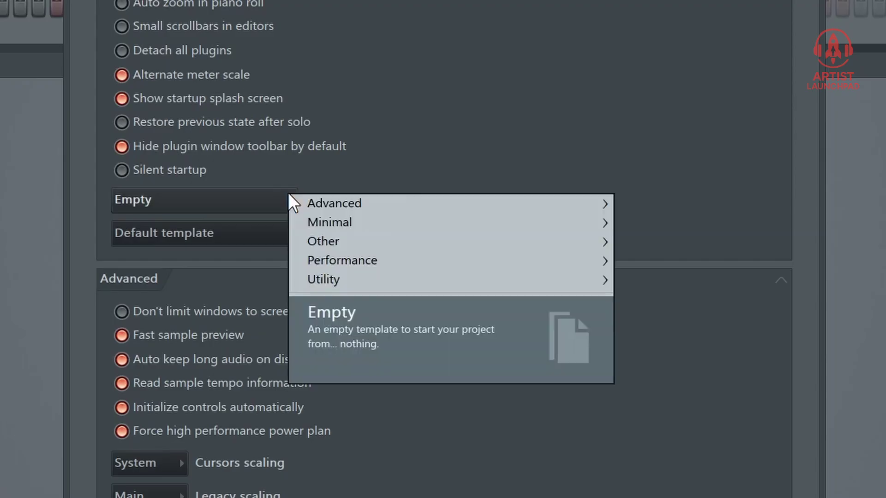
pyautogui.click(455, 72)
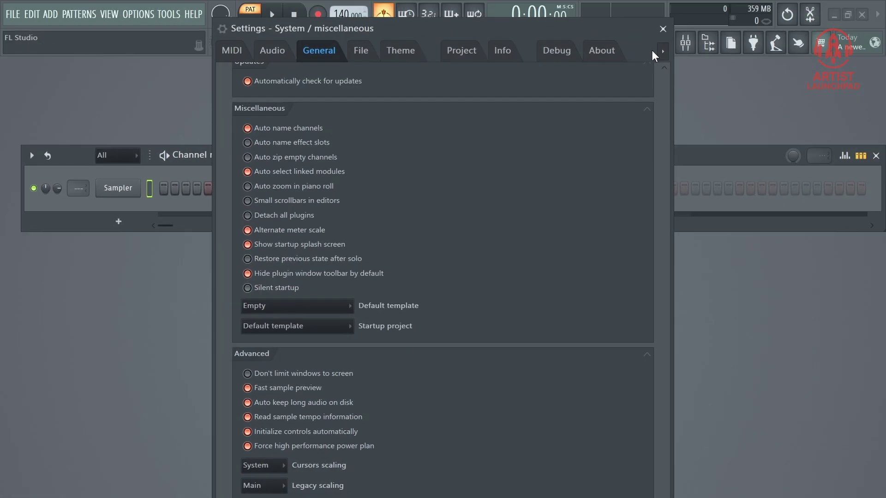
pyautogui.click(664, 27)
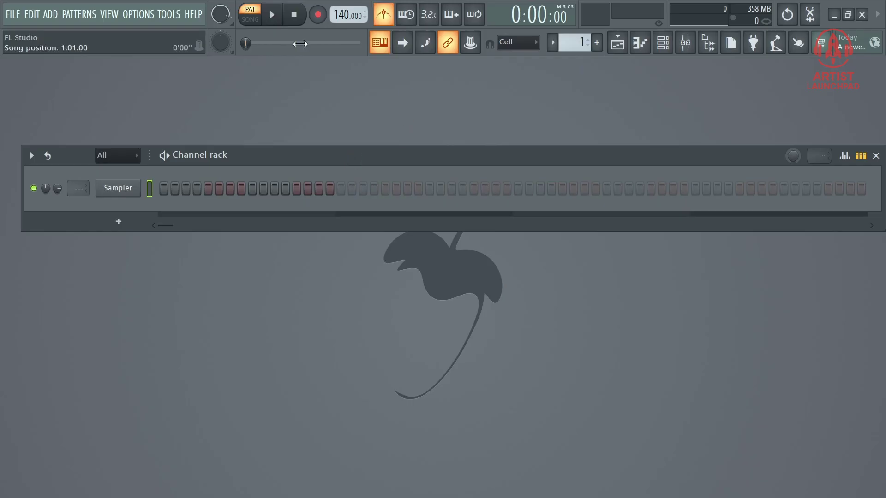
# - Show the mixer and close it, and reposition the channel rack before closing it
pyautogui.click(685, 43)
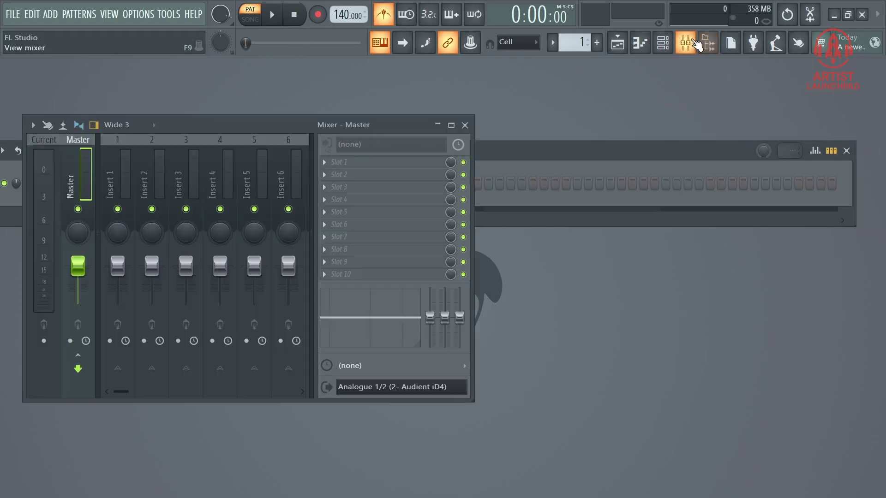
pyautogui.click(465, 125)
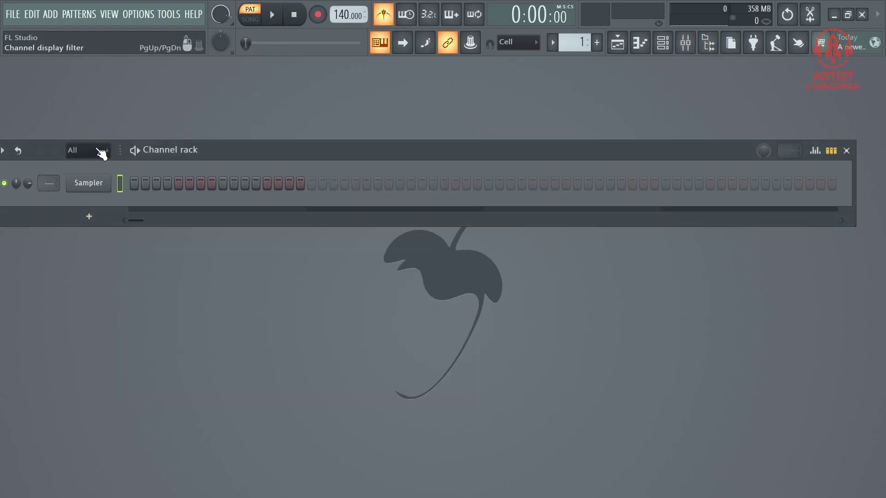
pyautogui.moveTo(187, 153); pyautogui.dragTo(249, 146)
pyautogui.click(159, 175)
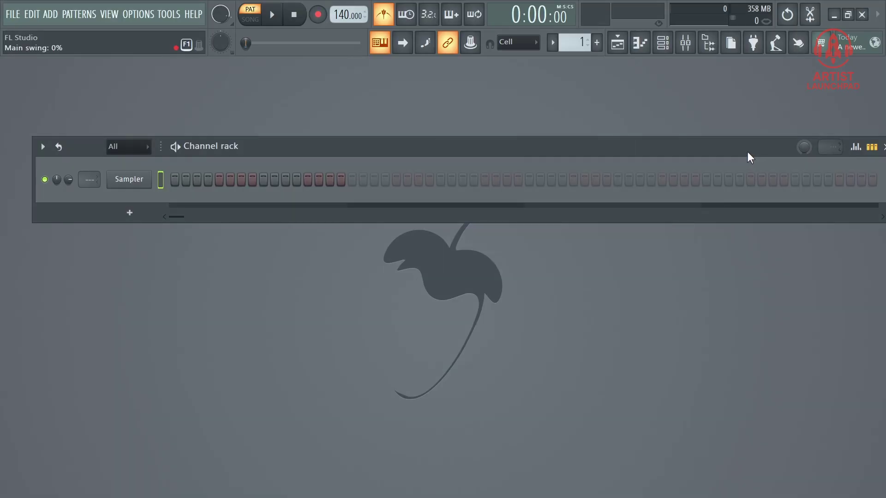
pyautogui.moveTo(747, 151); pyautogui.dragTo(705, 146)
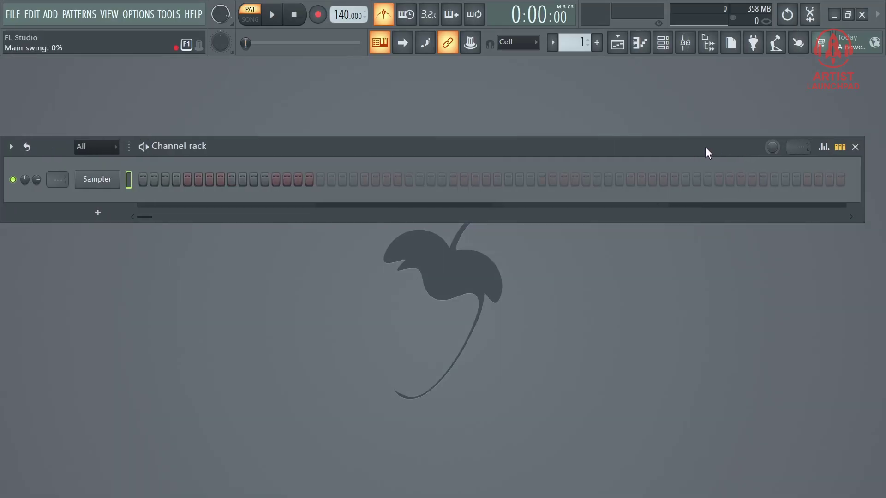
pyautogui.click(858, 146)
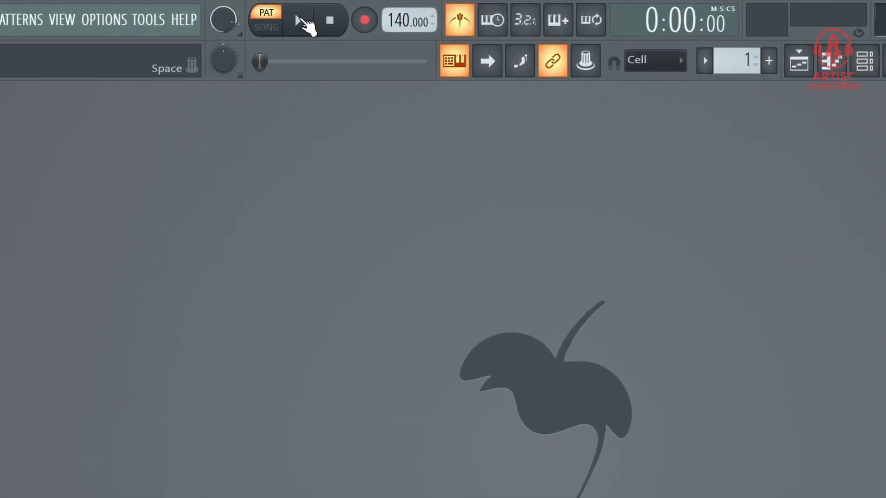
# - Play and stop the current pattern, and show and hide the playlist
pyautogui.click(300, 21)
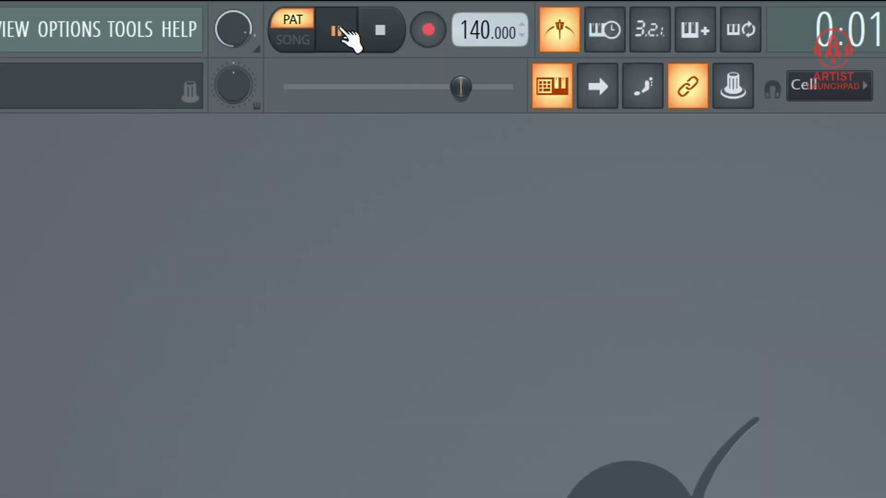
pyautogui.click(382, 33)
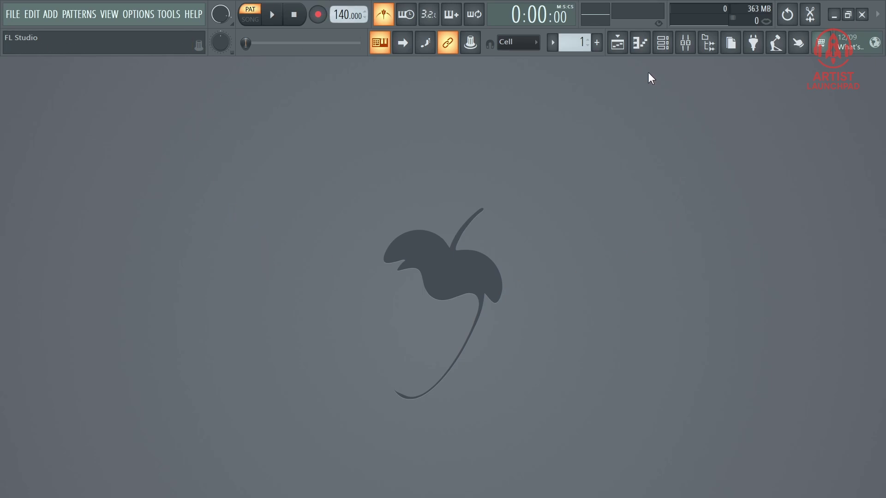
pyautogui.click(617, 45)
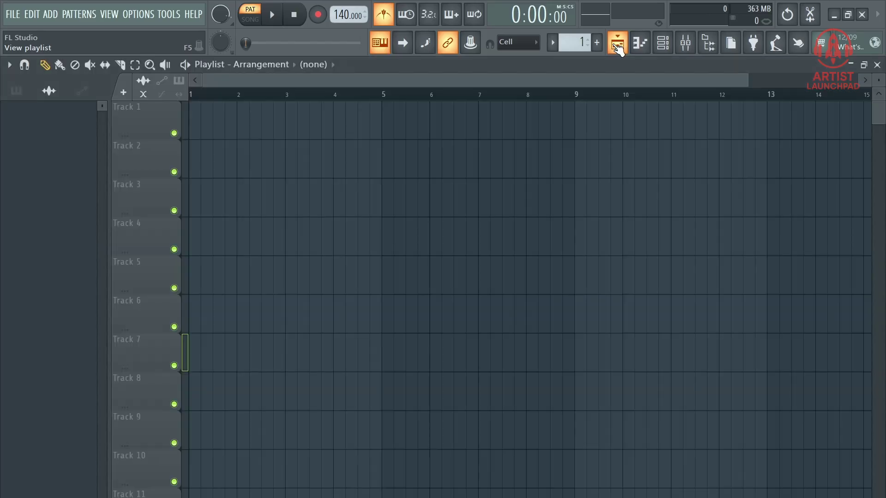
pyautogui.click(618, 45)
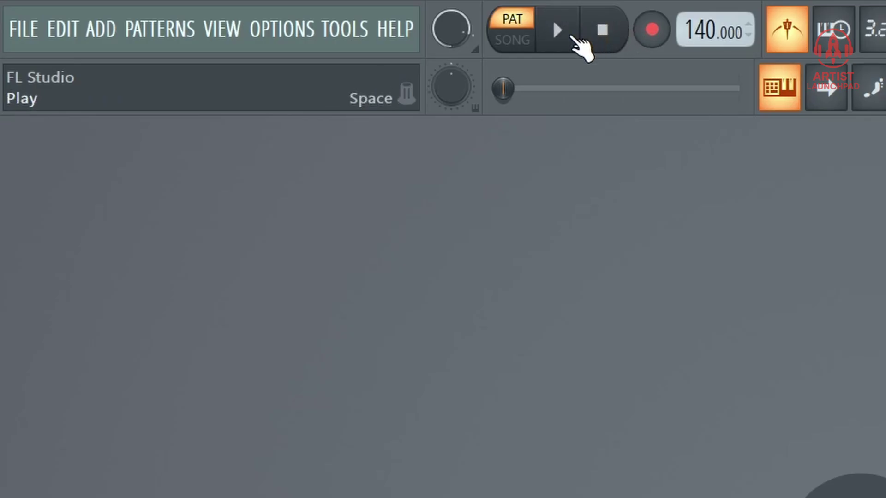
# - Play and stop the pattern a second time, and view the recording choices without selecting one
pyautogui.click(557, 30)
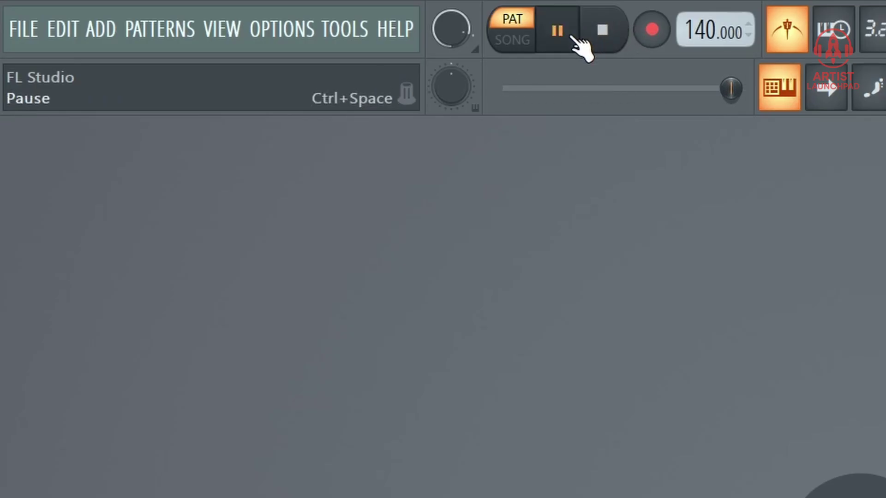
pyautogui.click(572, 36)
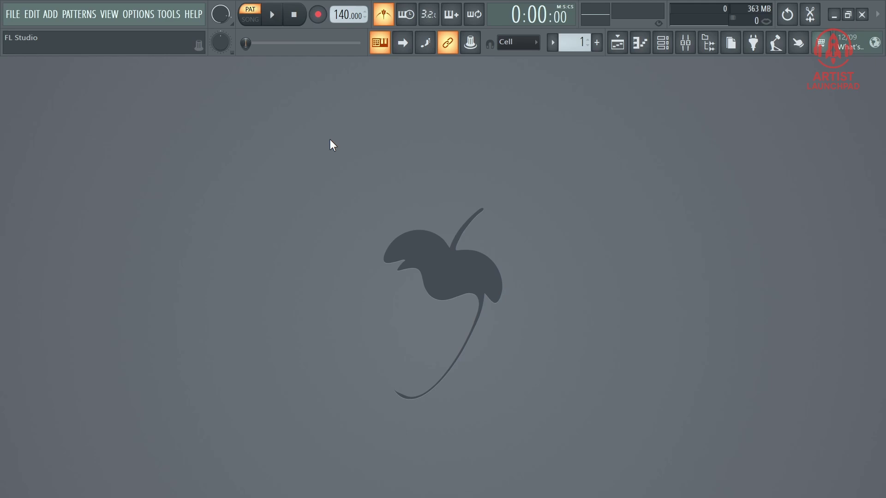
pyautogui.press('r')
pyautogui.click(590, 151)
pyautogui.click(317, 15)
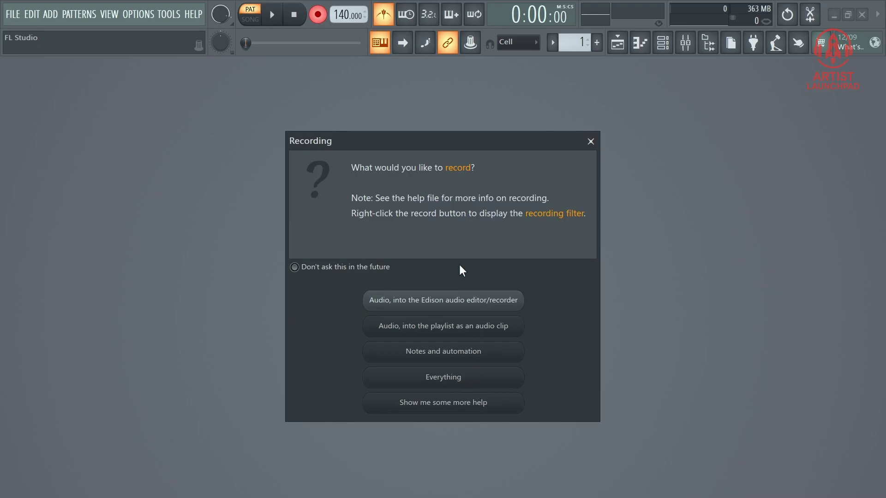
pyautogui.click(591, 141)
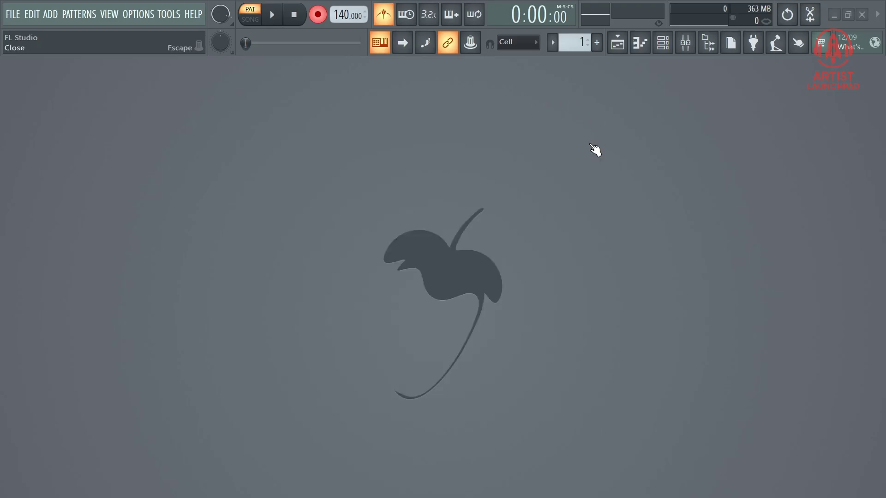
# - Turn off the metronome
pyautogui.click(392, 17)
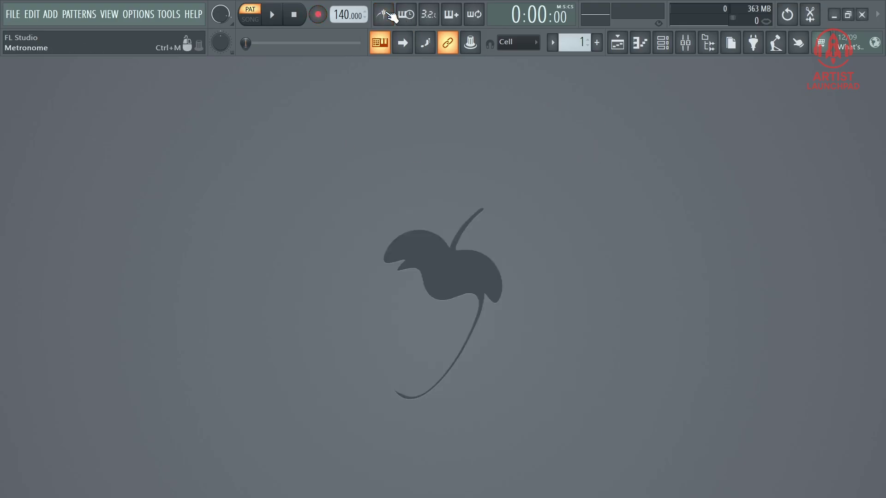
# - Start playback, turn on the metronome, and try the Cowbell and Tick metronome sounds
pyautogui.press('space')
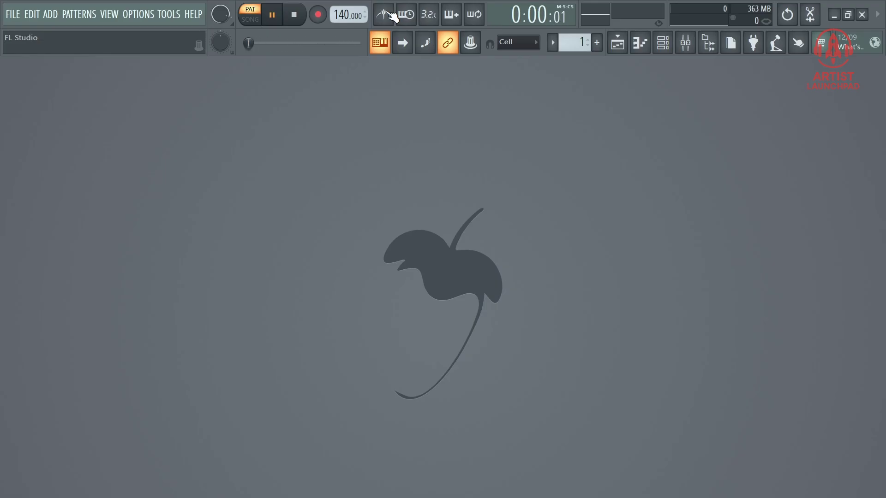
pyautogui.click(391, 14)
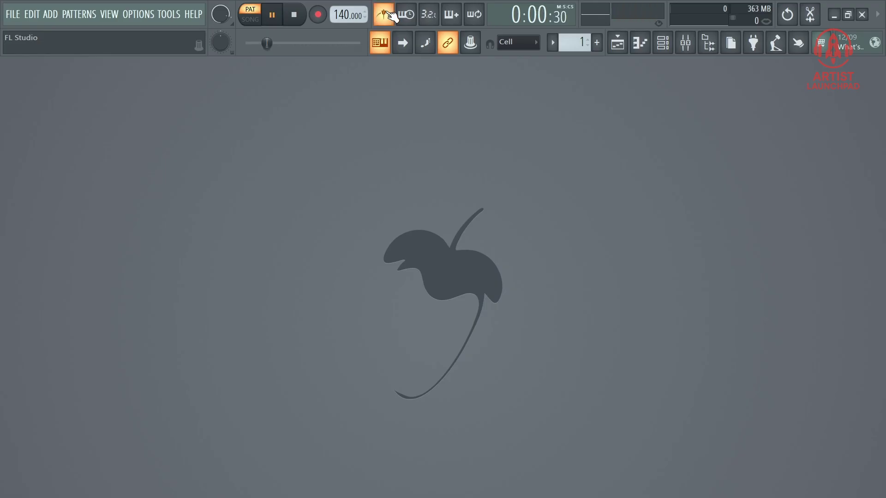
pyautogui.rightClick(387, 12)
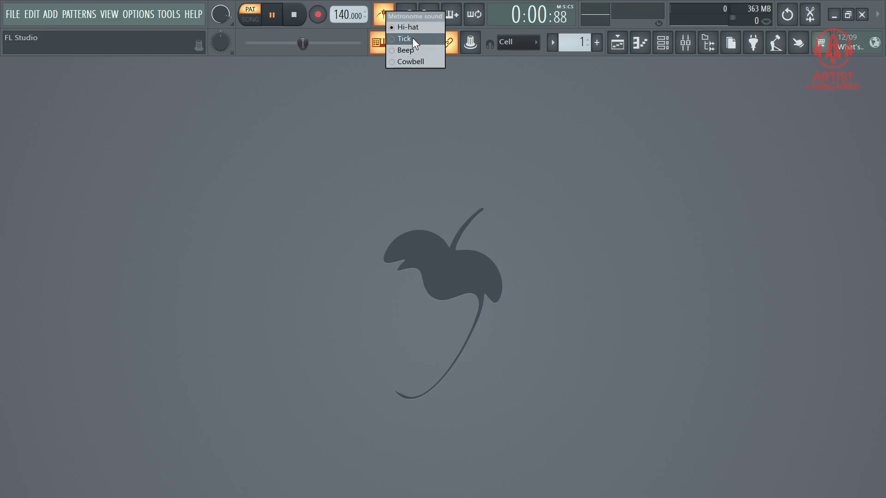
pyautogui.click(414, 62)
pyautogui.rightClick(386, 11)
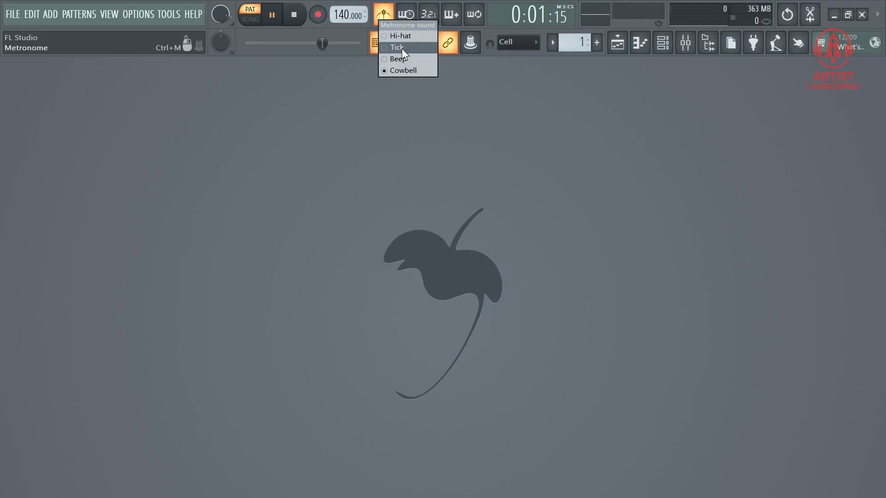
pyautogui.click(402, 46)
# - Try the Hi-hat metronome sound, set the metronome to Tick, and stop playback
pyautogui.rightClick(386, 10)
pyautogui.click(398, 34)
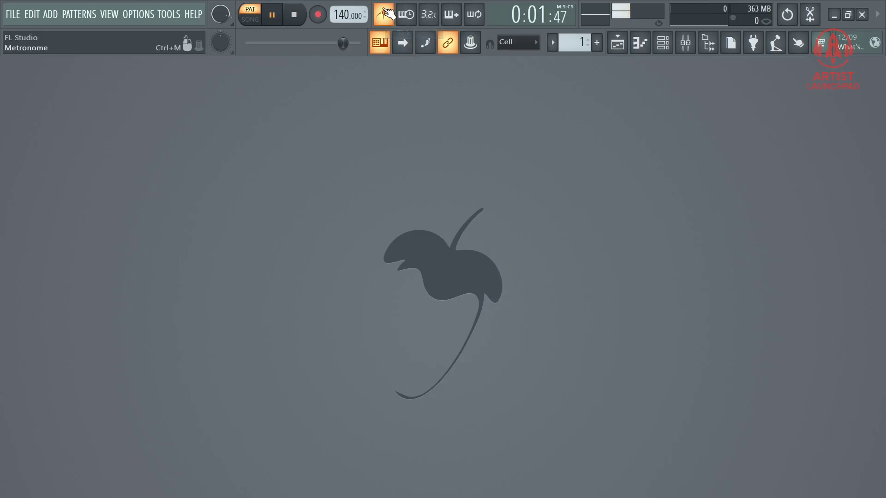
pyautogui.rightClick(387, 16)
pyautogui.click(393, 24)
pyautogui.rightClick(387, 19)
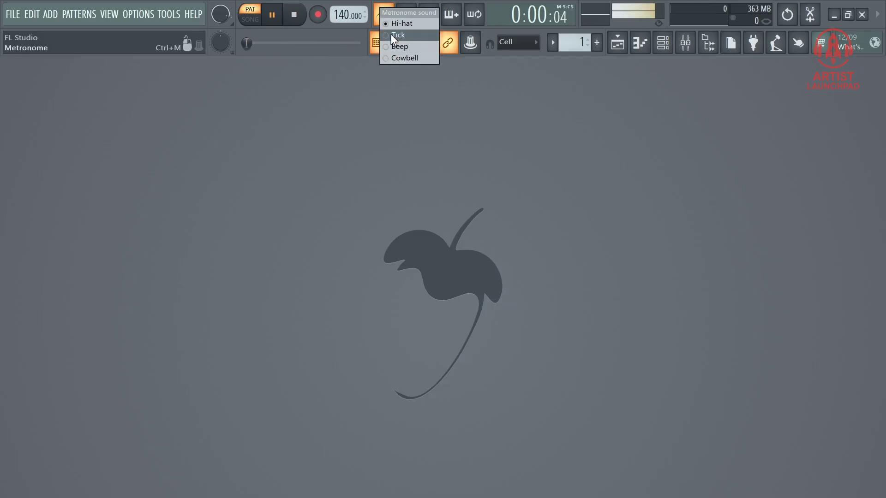
pyautogui.click(390, 35)
pyautogui.click(299, 8)
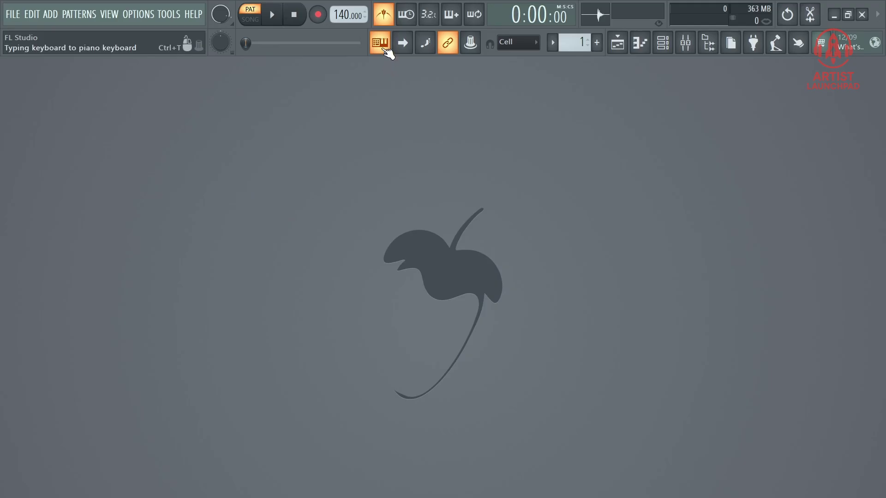
# - Show the playlist, and switch to song mode and back to pattern mode
pyautogui.press('F5')
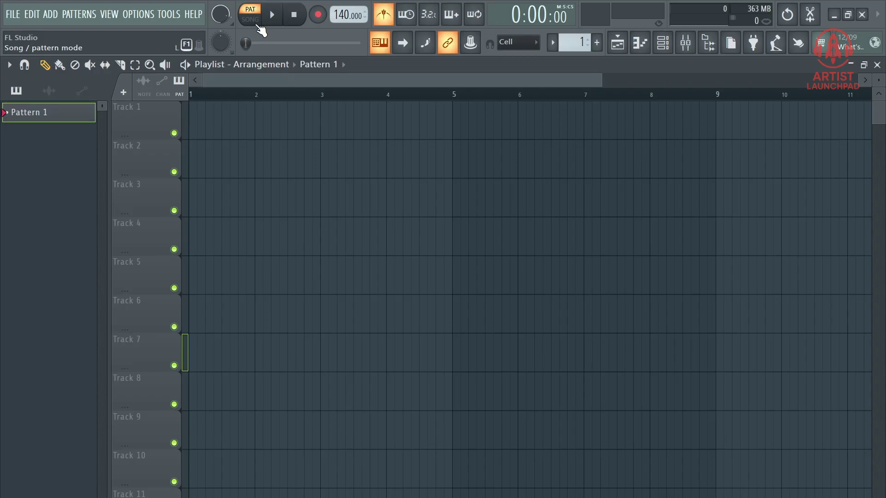
pyautogui.click(257, 27)
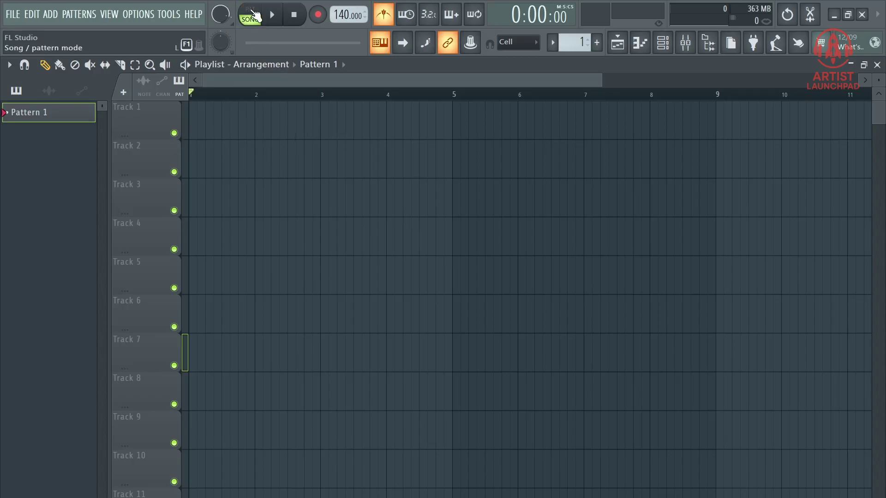
pyautogui.click(250, 14)
# - Show the channel rack and replace its Sampler channel with FL Keys
pyautogui.click(672, 45)
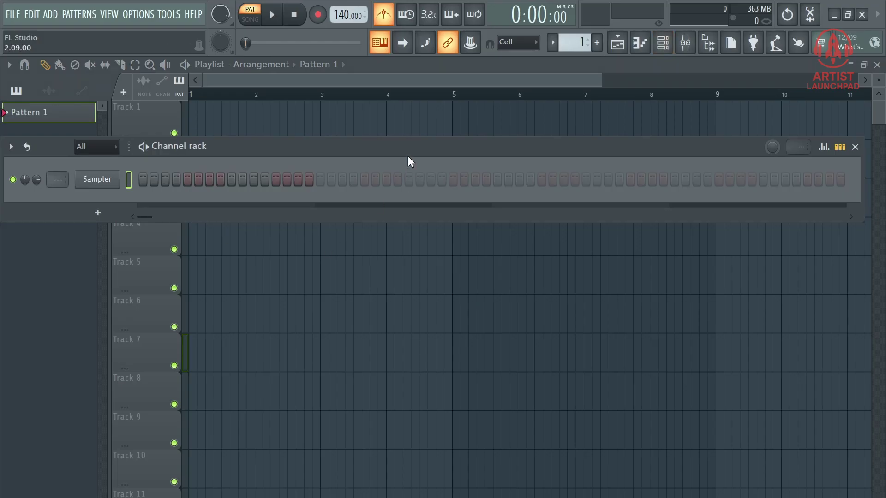
pyautogui.moveTo(410, 149); pyautogui.dragTo(418, 148)
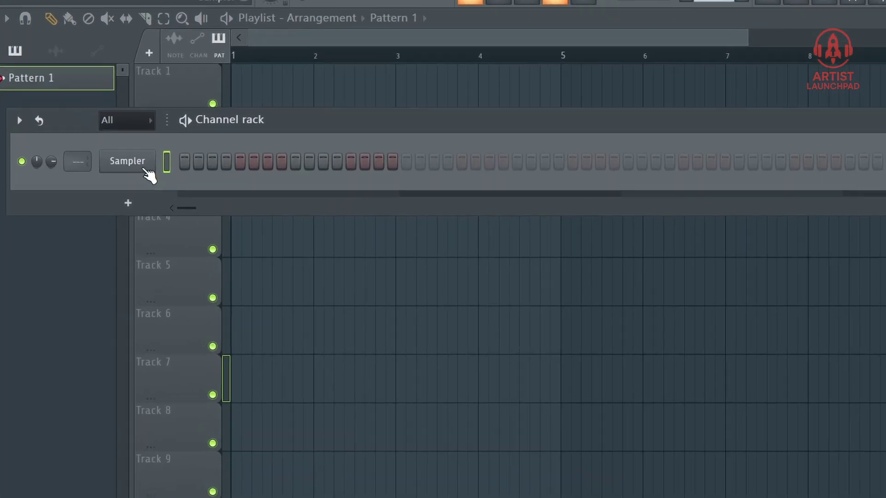
pyautogui.rightClick(179, 122)
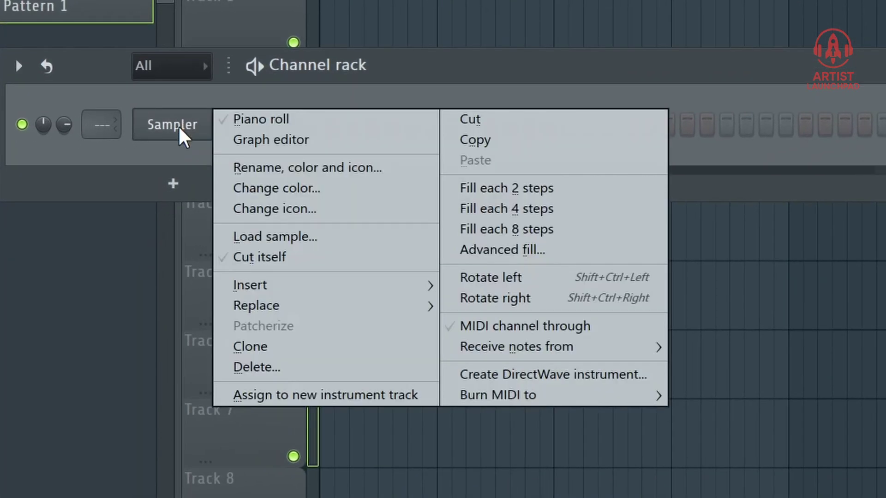
pyautogui.moveTo(284, 298)
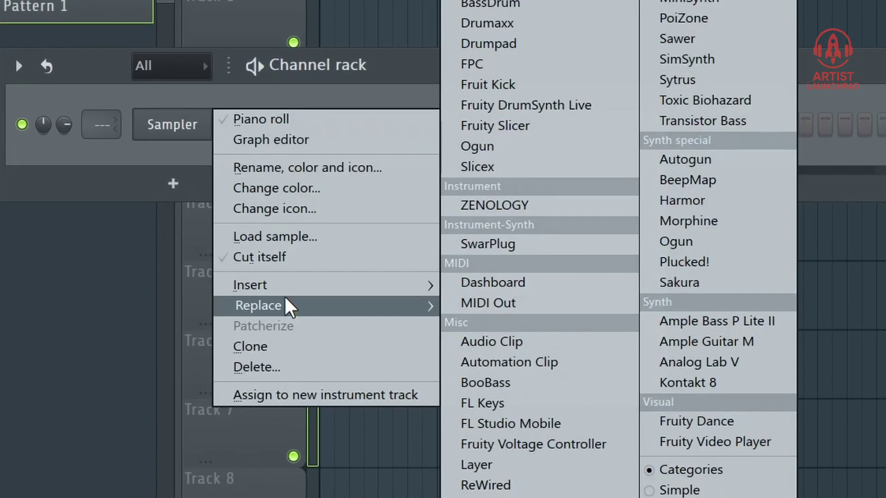
pyautogui.click(518, 399)
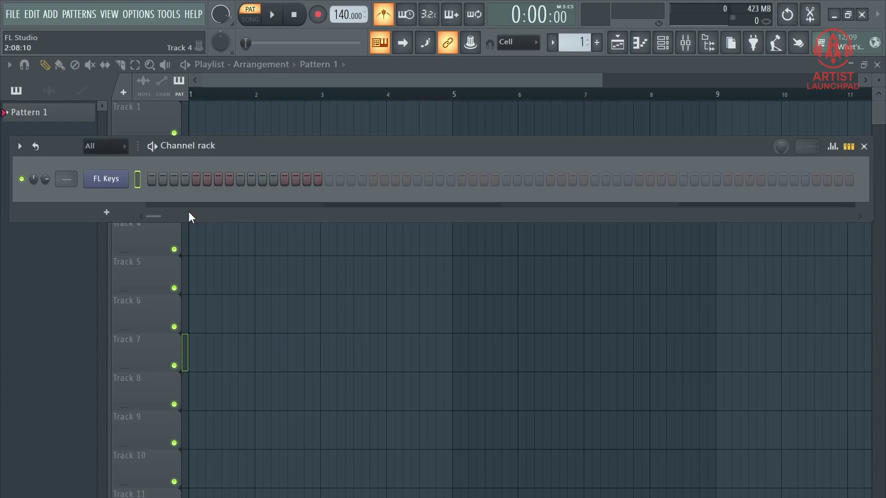
# - Open the piano roll of the FL Keys channel and maximize it
pyautogui.rightClick(110, 183)
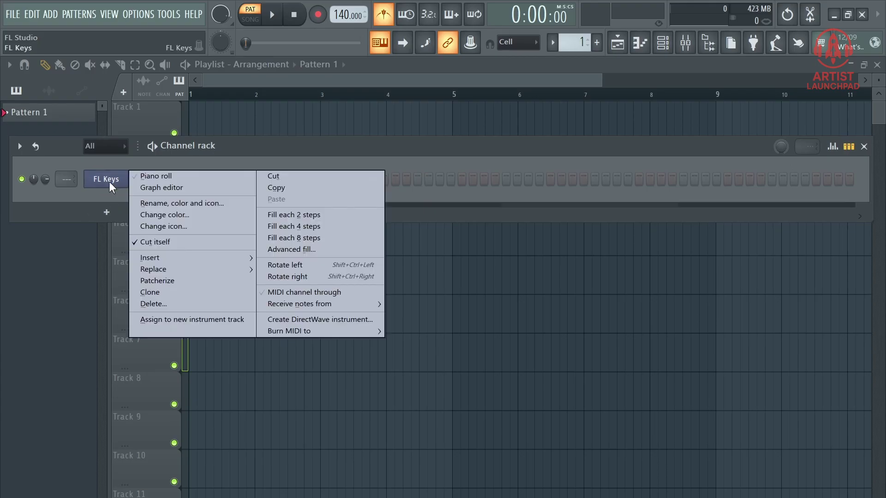
pyautogui.click(144, 174)
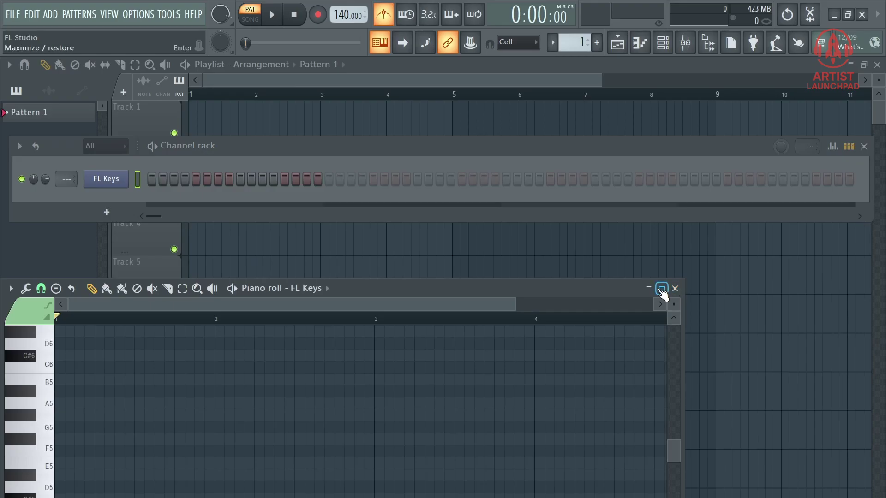
pyautogui.click(662, 288)
# - Draw a one-bar chord of C#4, E4 and G#4 in bar 1 of the piano roll
pyautogui.scroll(-4, 85, 350)
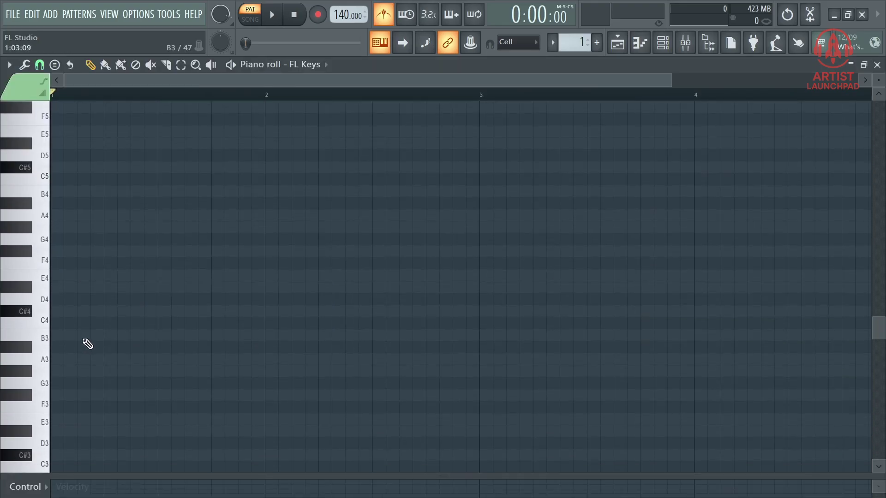
pyautogui.click(61, 346)
pyautogui.moveTo(75, 346); pyautogui.dragTo(214, 344)
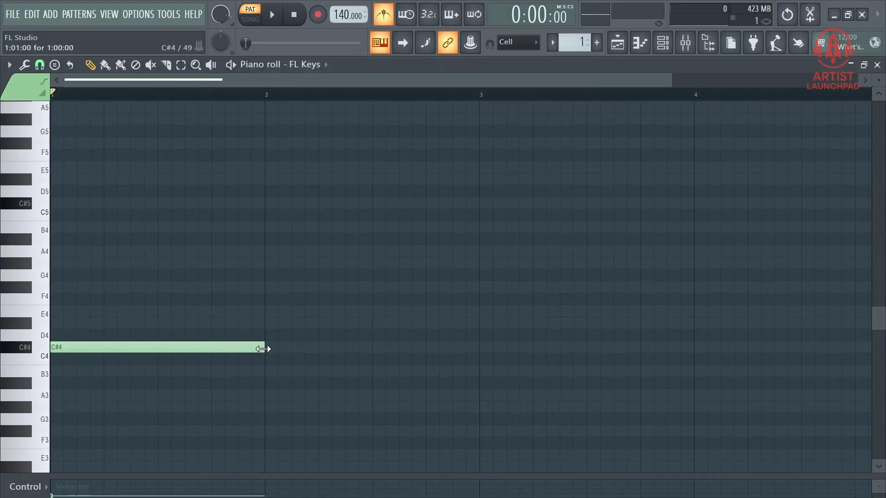
pyautogui.click(55, 311)
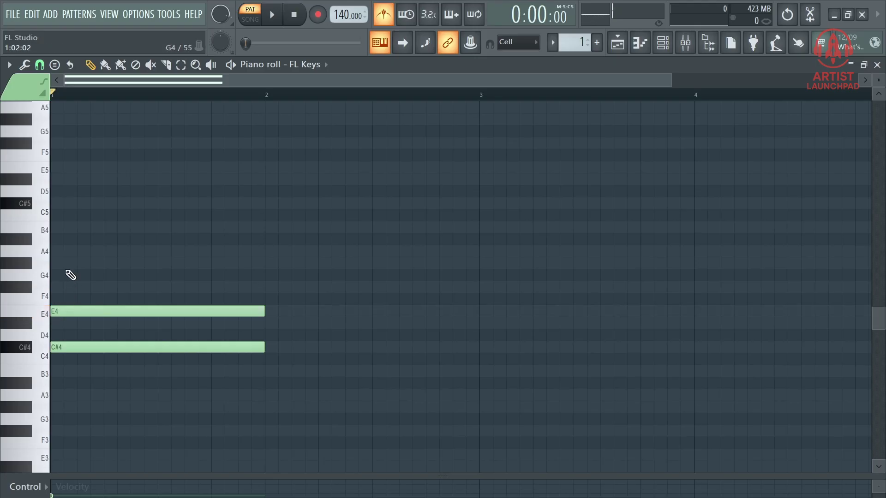
pyautogui.click(59, 263)
# - Add a one-bar chord of B3, D#4 and F#4 in bar 2
pyautogui.click(268, 371)
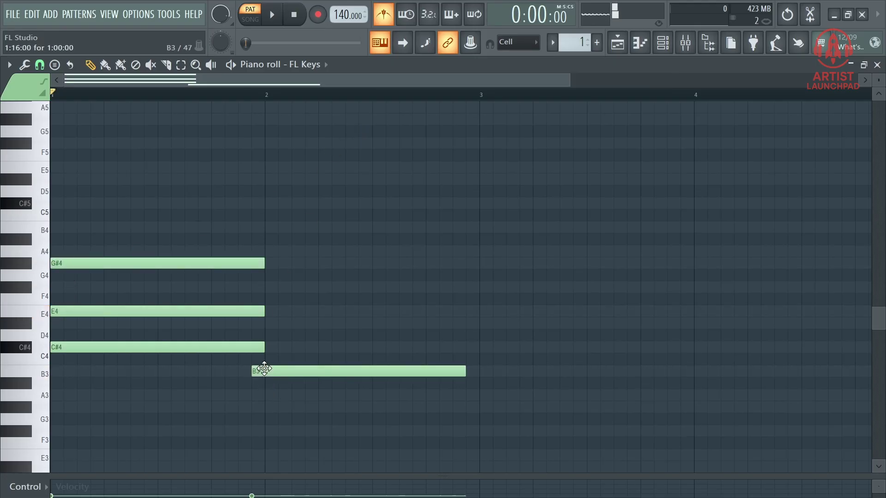
pyautogui.click(273, 323)
pyautogui.click(271, 288)
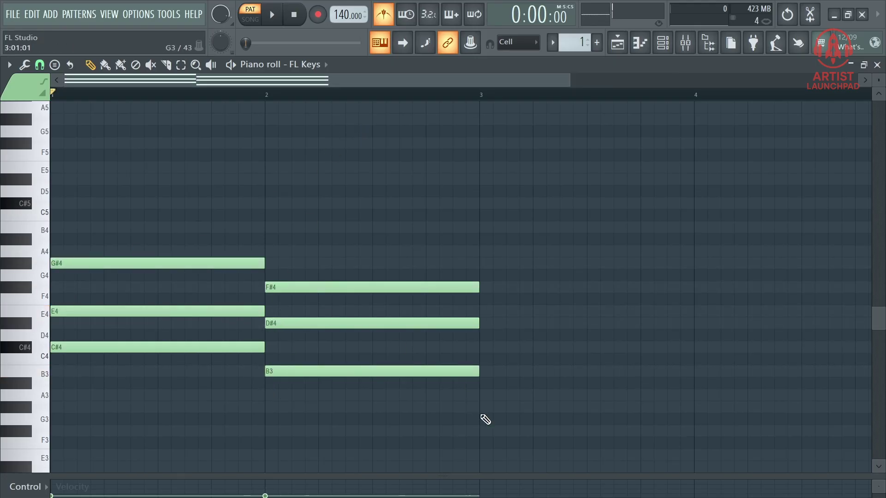
# - Add a one-bar chord of G#3, B3 and D#4 in bar 3
pyautogui.click(483, 406)
pyautogui.click(483, 371)
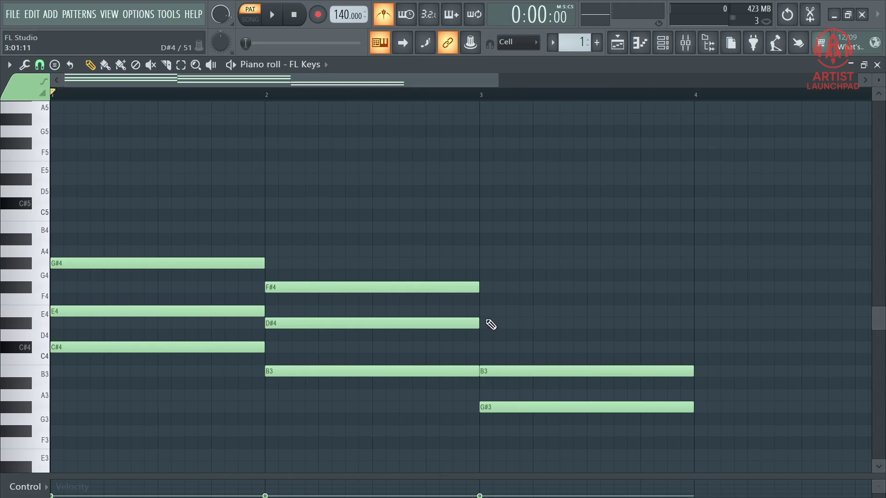
pyautogui.click(490, 323)
# - Add a one-bar chord of A3, C#4 and E4 in bar 4, removing the misplaced D4 note
pyautogui.click(696, 395)
pyautogui.click(696, 336)
pyautogui.rightClick(703, 336)
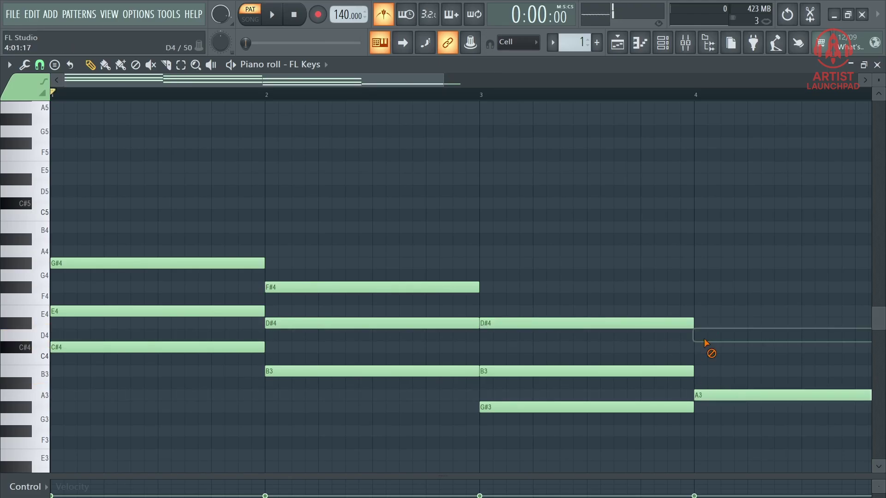
pyautogui.click(705, 347)
pyautogui.click(702, 323)
pyautogui.moveTo(706, 319); pyautogui.dragTo(706, 306)
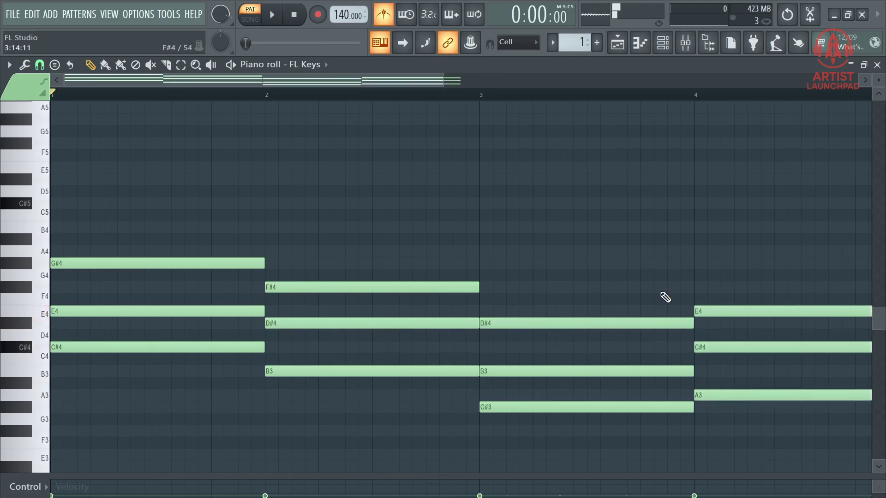
# - Play the four-bar chord progression in the piano roll and stop it
pyautogui.scroll(-2, 539, 100)
pyautogui.click(273, 16)
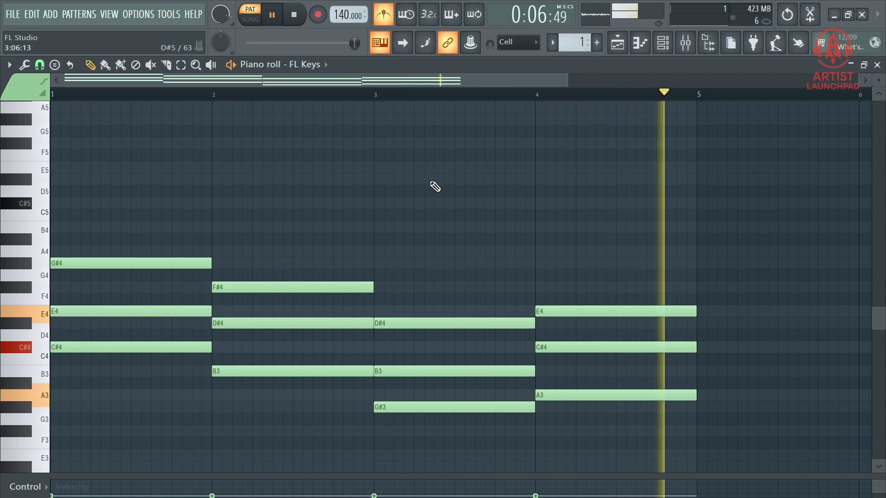
pyautogui.press('space')
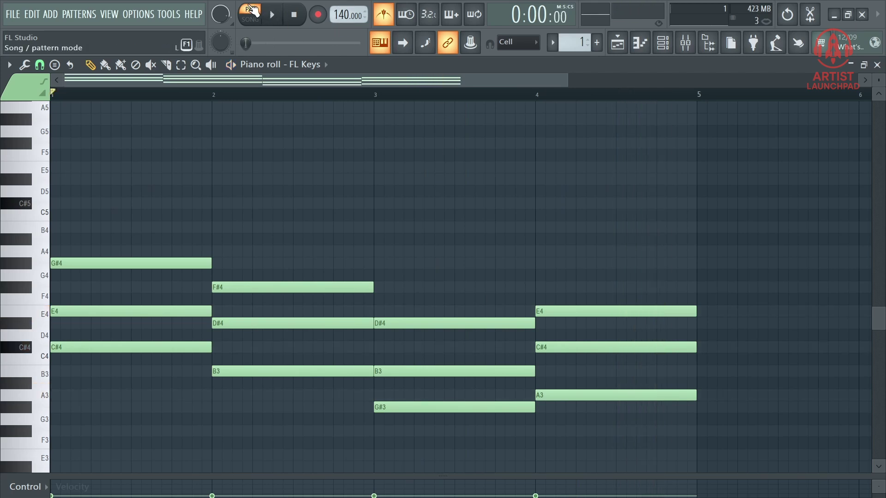
# - Show the channel rack over the piano roll, and play and stop the FL Keys pattern
pyautogui.click(662, 43)
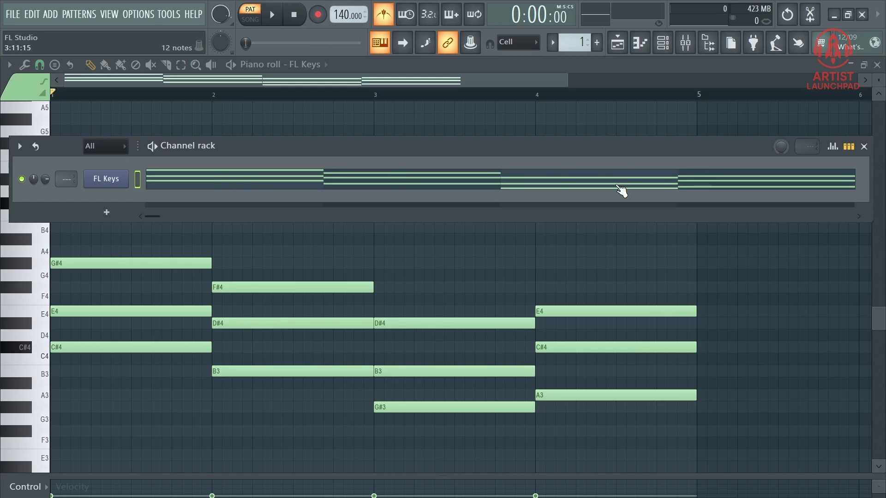
pyautogui.click(273, 16)
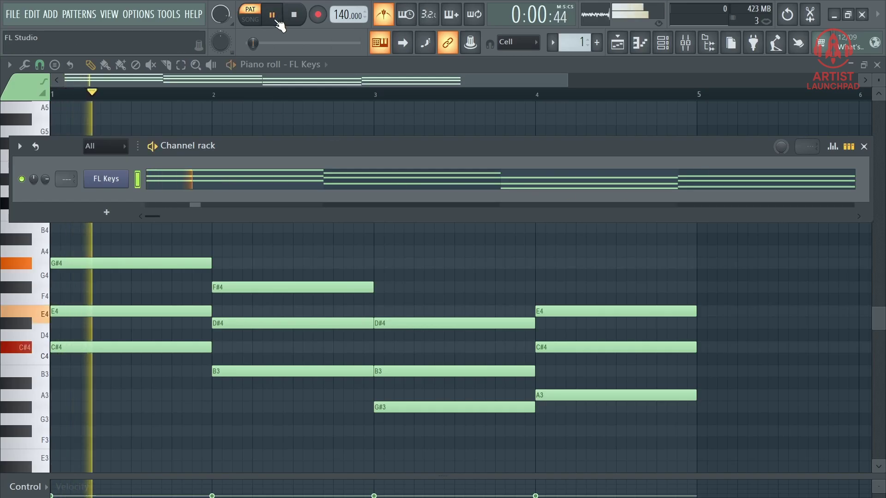
pyautogui.click(298, 21)
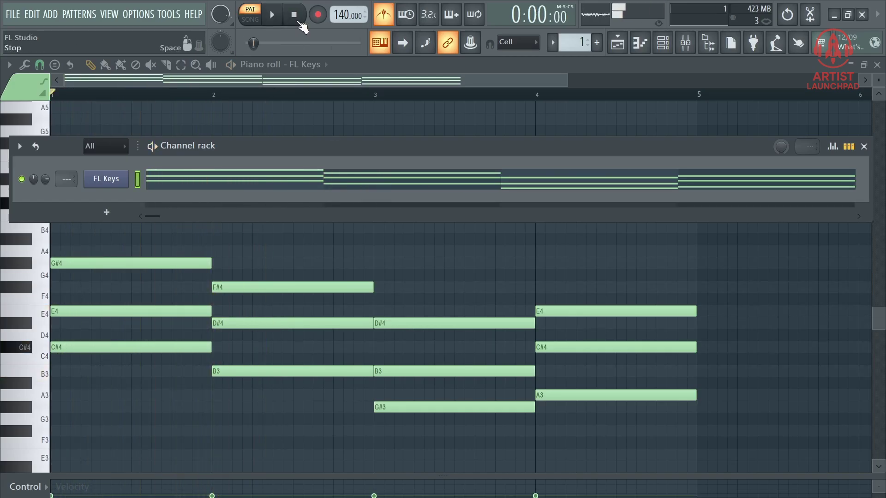
# - Show the playlist, switch to song mode, and start playing the empty arrangement
pyautogui.click(618, 43)
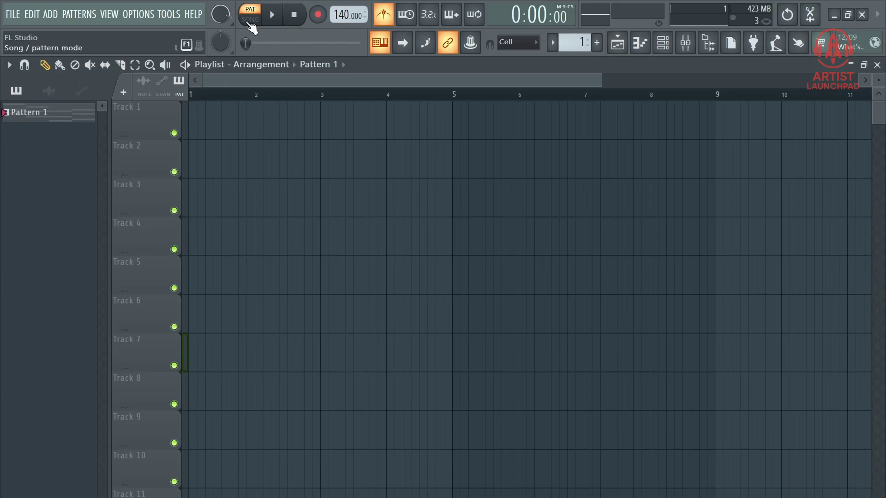
pyautogui.click(250, 20)
pyautogui.click(280, 16)
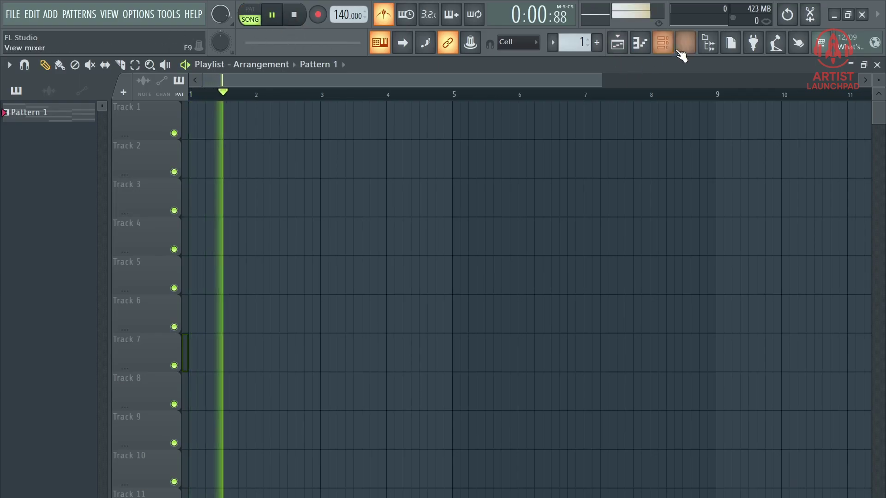
# - Show and hide the channel rack during song playback, and stop the song
pyautogui.click(663, 43)
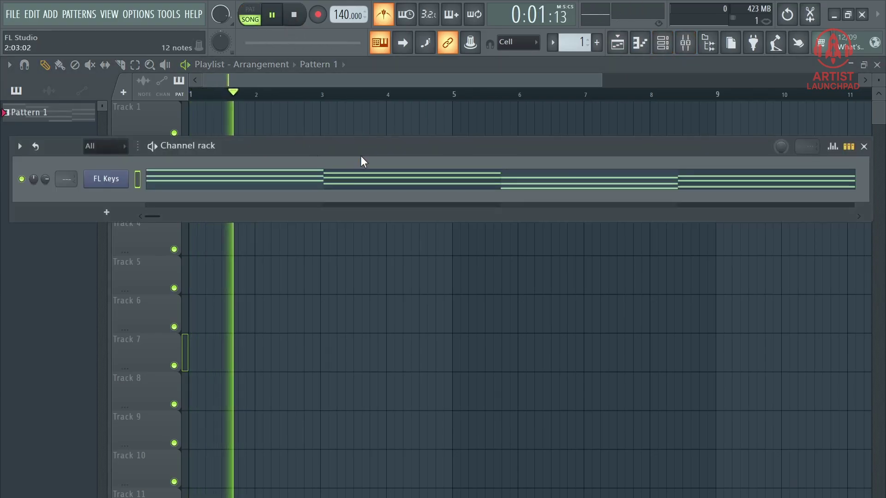
pyautogui.press('F6')
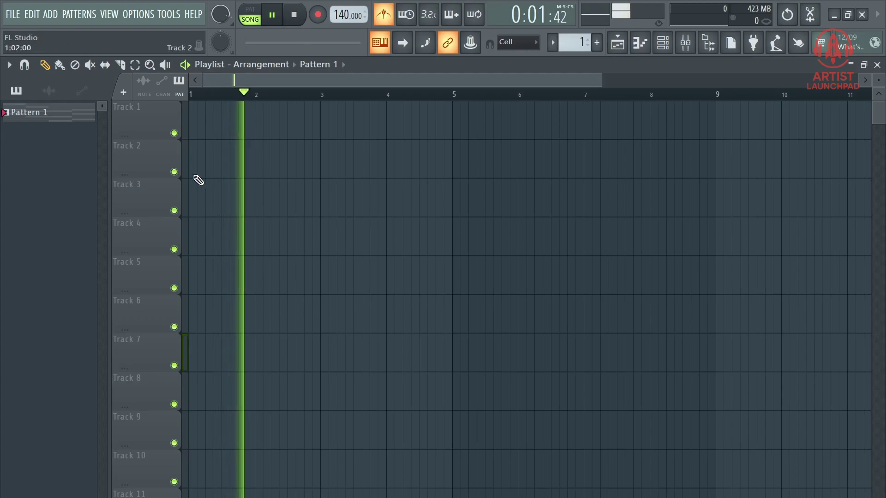
pyautogui.press('space')
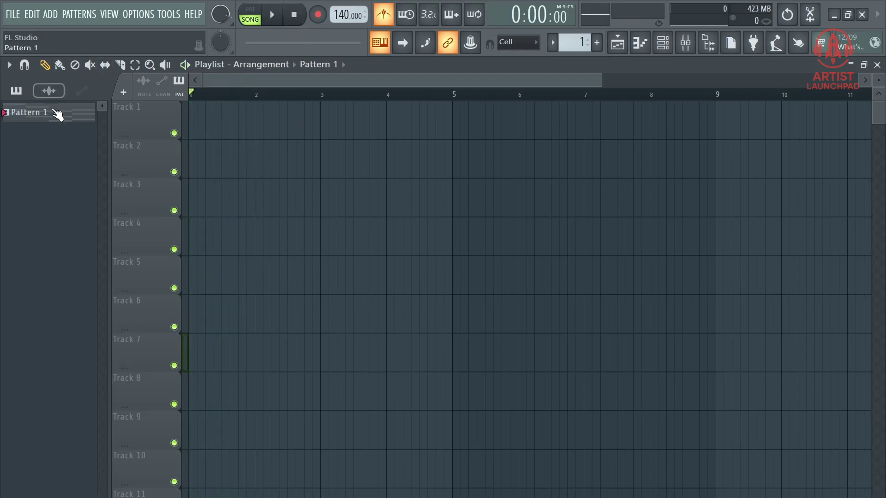
# - Place Pattern 1 on Track 1 of the playlist, starting at bar 1
pyautogui.click(193, 135)
pyautogui.scroll(3, 307, 94)
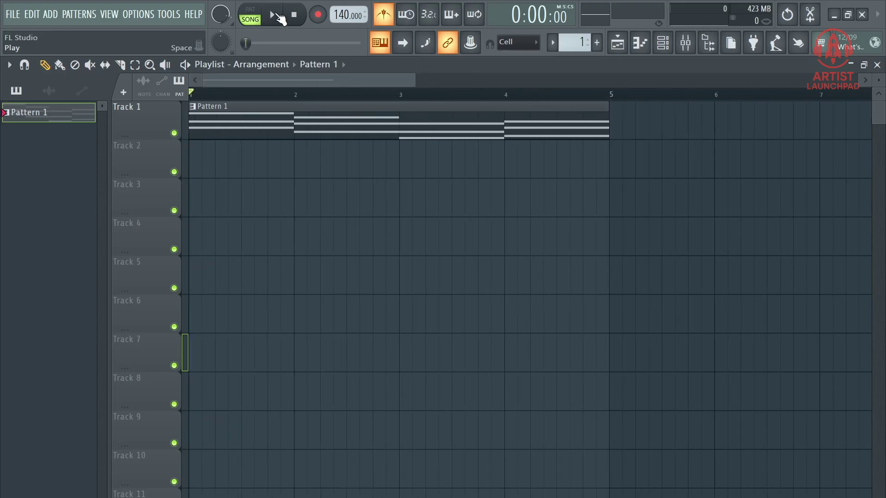
# - Play the arrangement containing Pattern 1 in song mode, and stop it
pyautogui.click(272, 14)
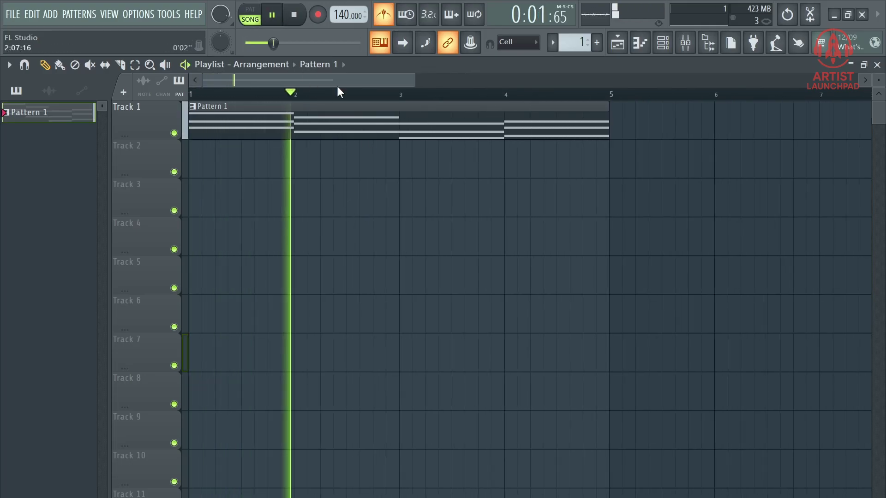
pyautogui.click(296, 17)
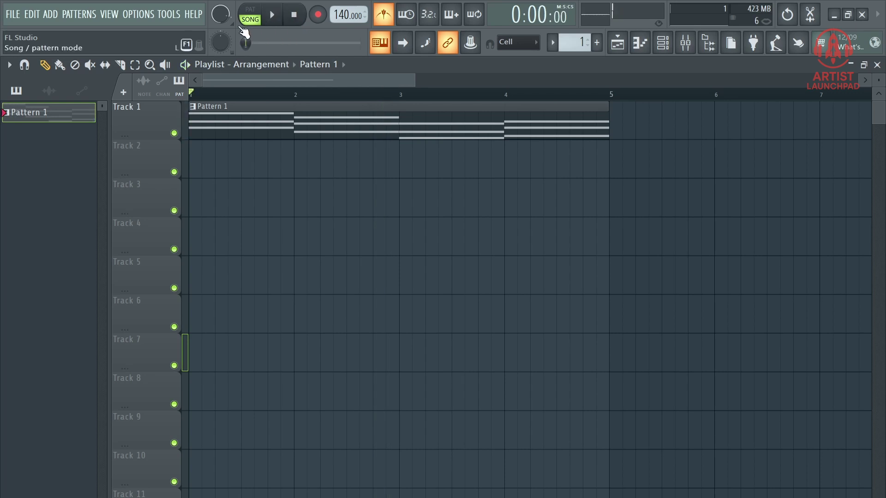
# - Create a new pattern named drums and show its channel rack
pyautogui.click(599, 42)
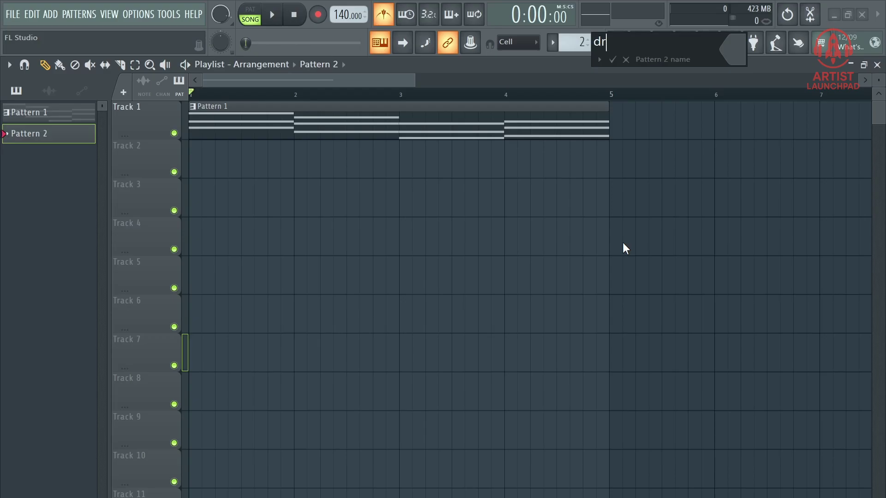
pyautogui.press('Return')
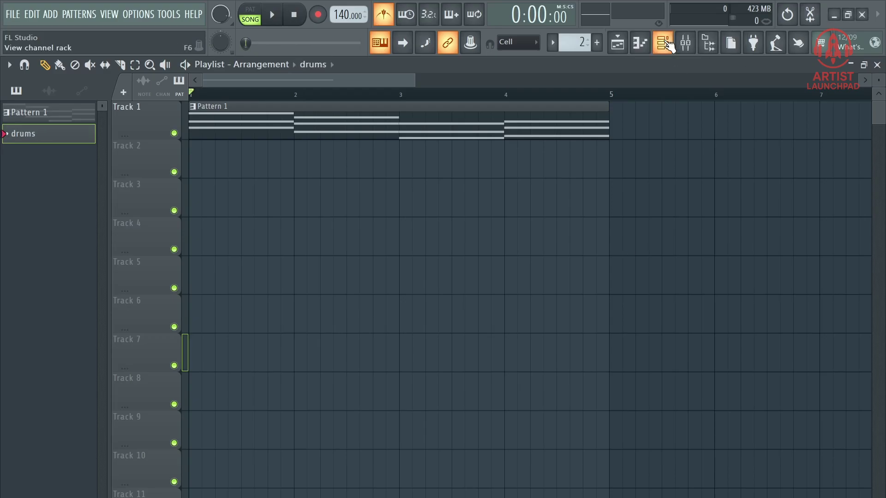
pyautogui.click(666, 44)
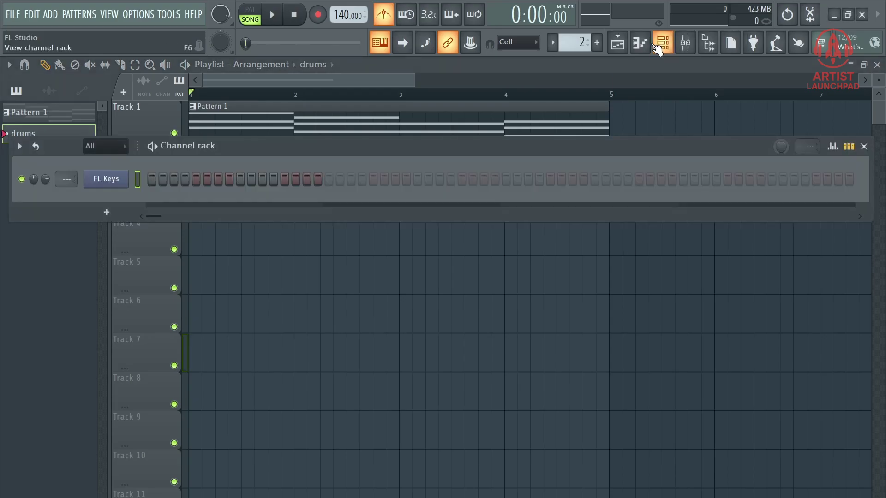
# - Audition samples from the KSHMR Snaps folder in the browser and add a Crunchy snap as a new channel
pyautogui.click(711, 44)
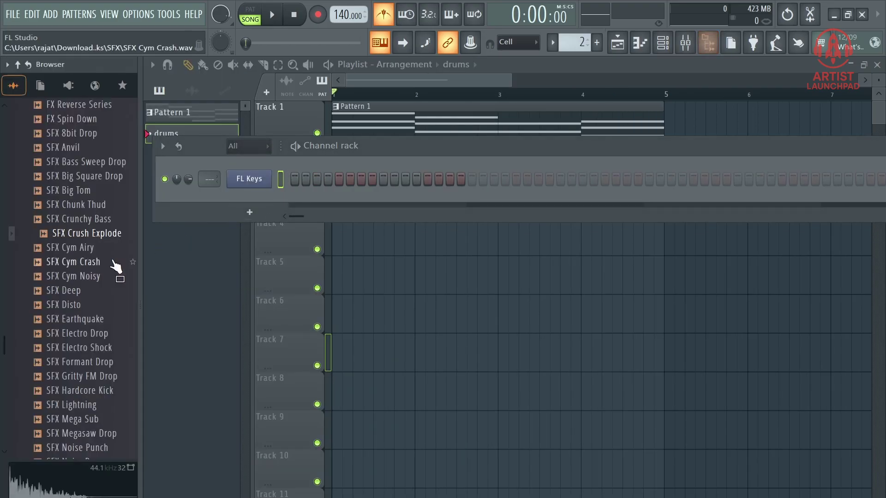
pyautogui.scroll(-10, 70, 272)
pyautogui.scroll(-10, 57, 286)
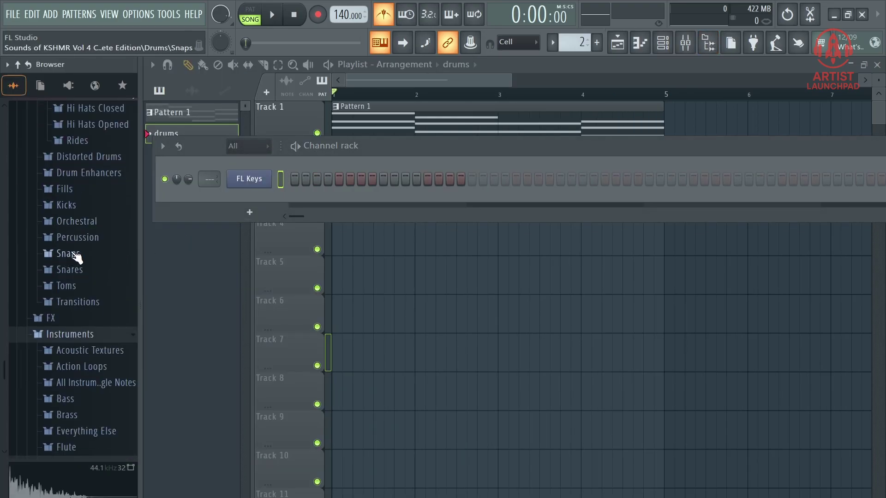
pyautogui.click(72, 253)
pyautogui.click(90, 260)
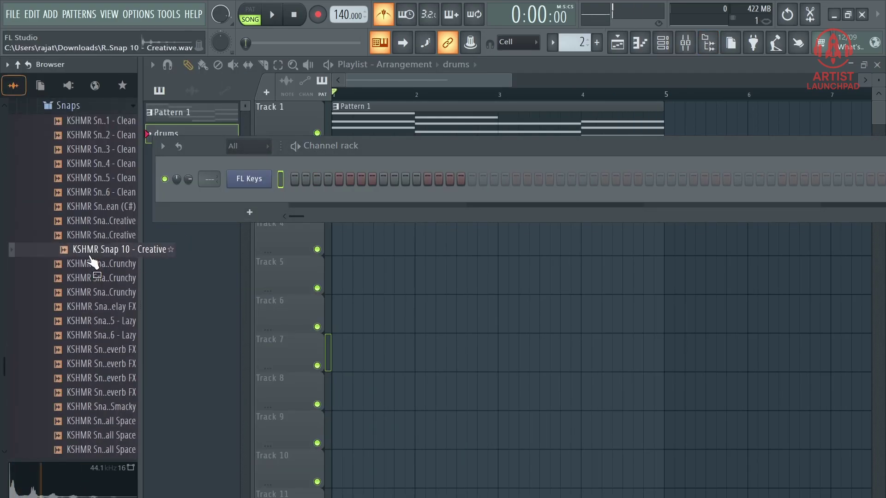
pyautogui.click(92, 292)
pyautogui.moveTo(92, 292); pyautogui.dragTo(206, 199)
# - Audition more KSHMR snap samples, including Snap 18 - Reverb FX and a Clean snap
pyautogui.scroll(3, 93, 231)
pyautogui.scroll(-6, 70, 268)
pyautogui.click(83, 280)
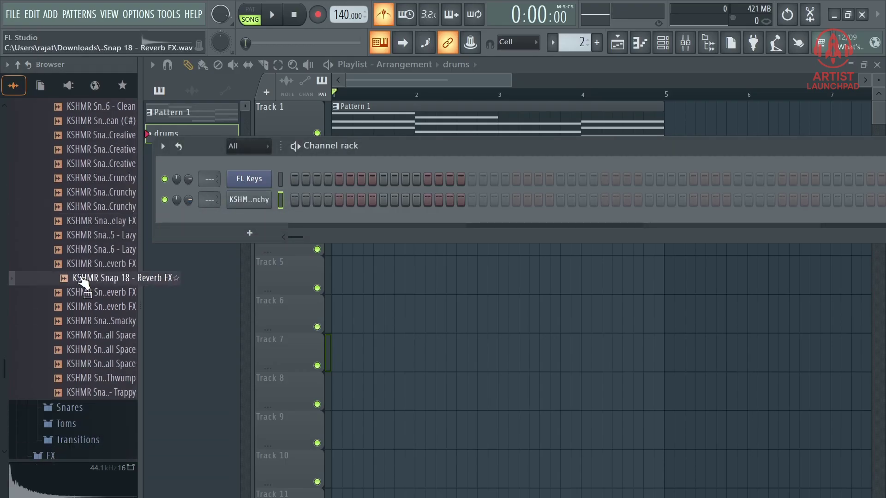
pyautogui.scroll(4, 83, 273)
pyautogui.click(85, 265)
# - Add KSHMR Pop Kick 12 from the Pop Kicks folder as a new channel and fill it every 4 steps
pyautogui.scroll(3, 78, 231)
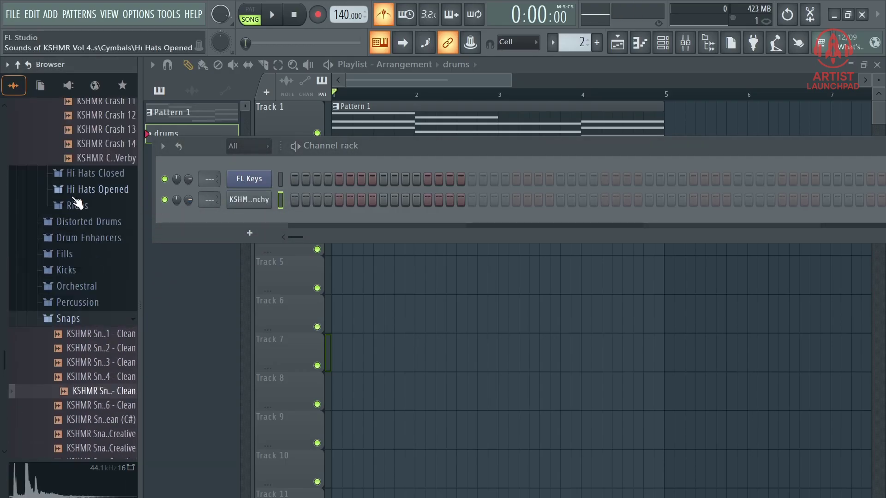
pyautogui.click(92, 293)
pyautogui.click(92, 281)
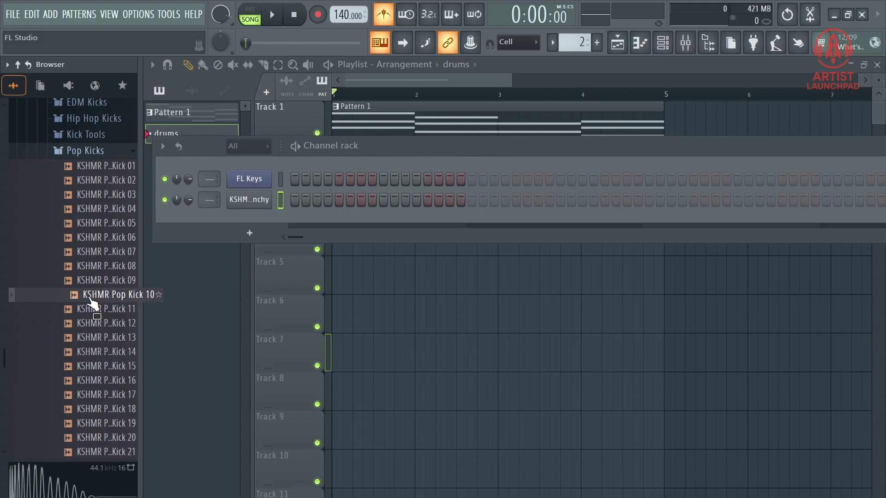
pyautogui.click(82, 329)
pyautogui.moveTo(92, 328); pyautogui.dragTo(230, 220)
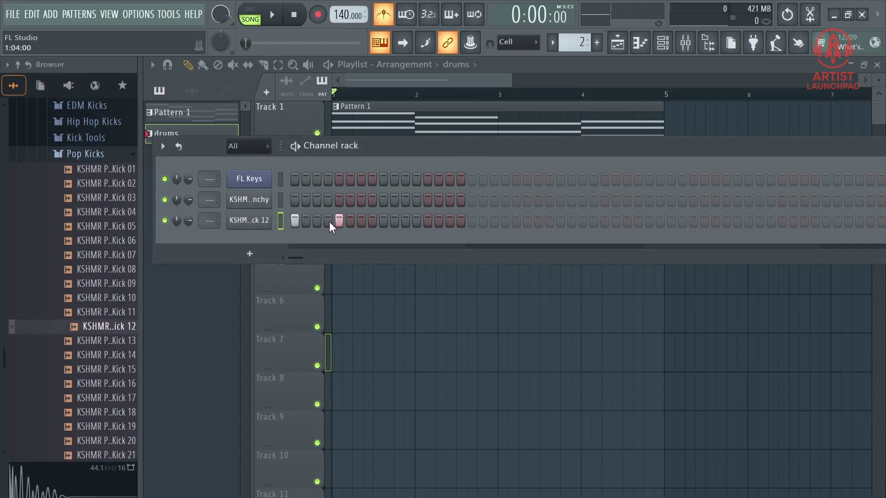
pyautogui.rightClick(258, 221)
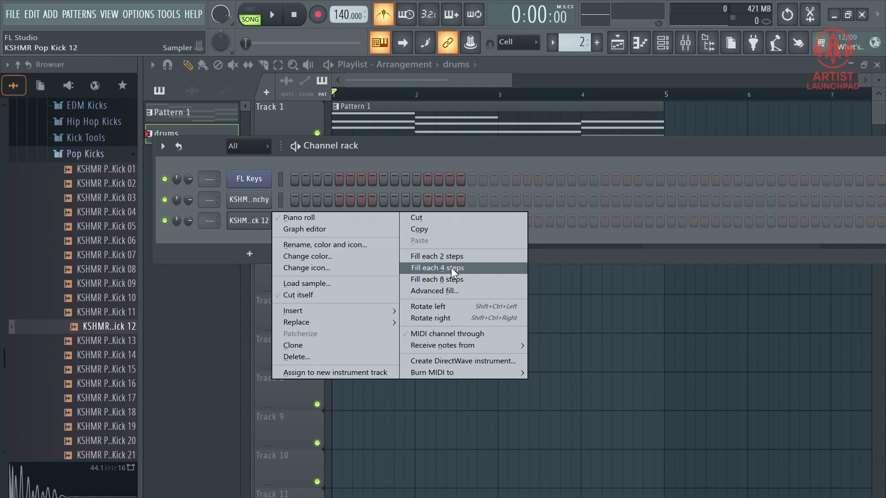
pyautogui.click(437, 268)
# - Set the project tempo to 102 BPM and place snap hits on steps 5 and 13
pyautogui.rightClick(339, 18)
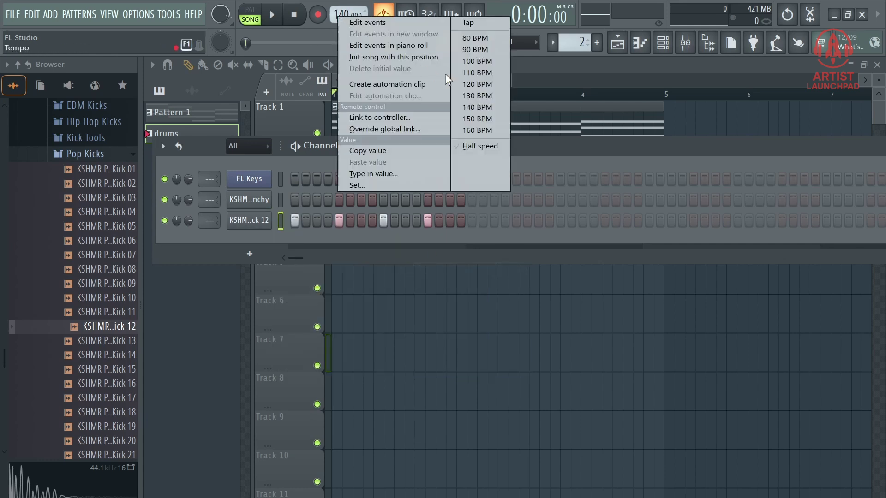
pyautogui.click(484, 60)
pyautogui.scroll(1, 339, 17)
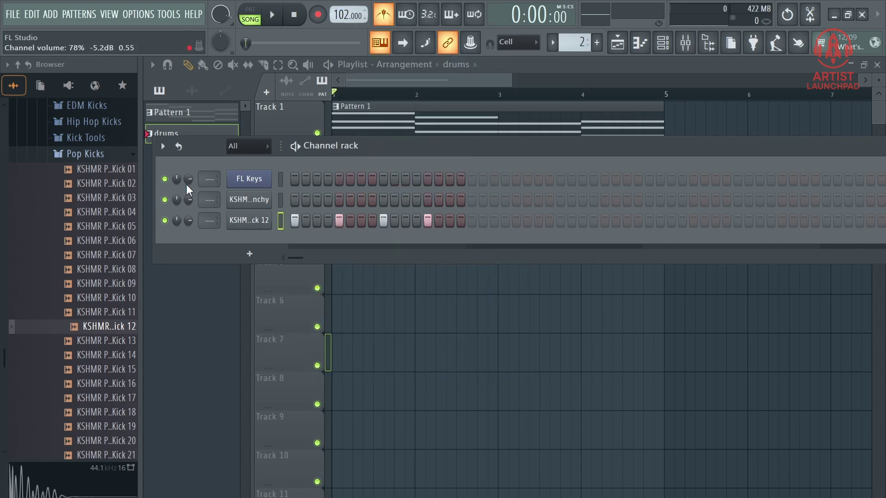
pyautogui.click(340, 199)
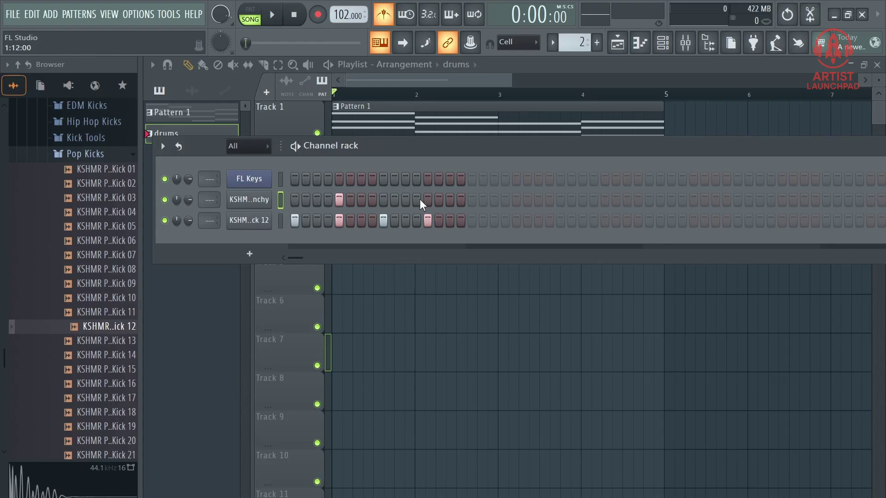
# - Add KSHMR Moombah Snare 02 from the Moombah Snares folder as a new channel, with hits on steps 4, 7, 12 and 15
pyautogui.click(106, 155)
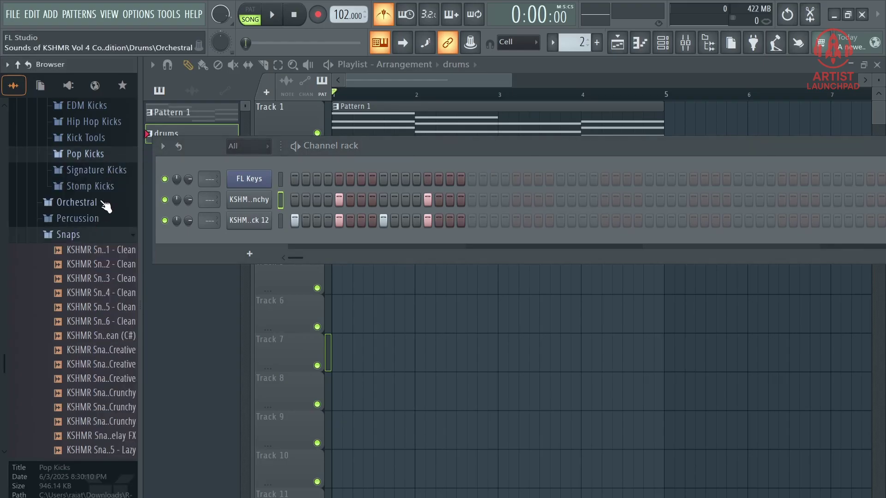
pyautogui.scroll(3, 101, 202)
pyautogui.click(89, 176)
pyautogui.click(87, 239)
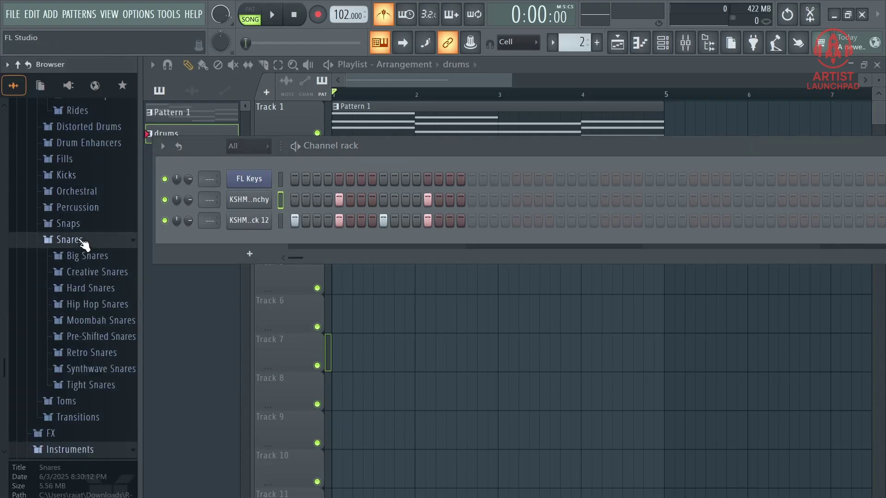
pyautogui.click(95, 322)
pyautogui.click(91, 350)
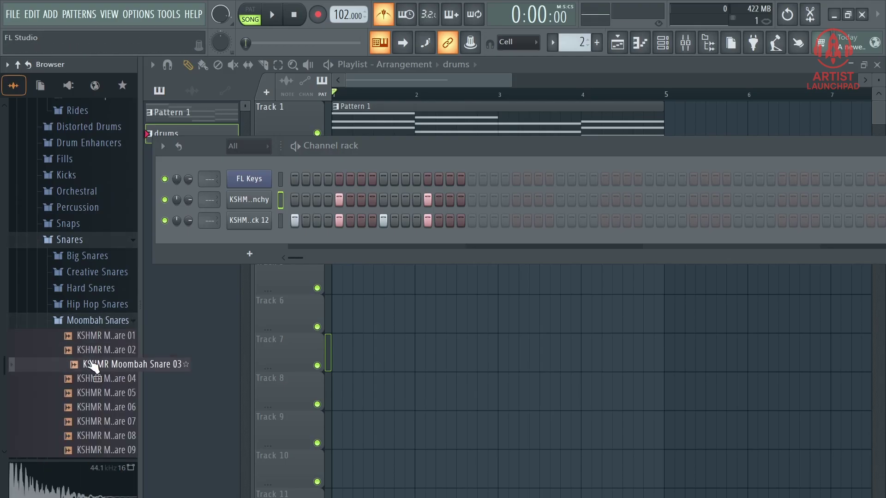
pyautogui.moveTo(95, 362); pyautogui.dragTo(185, 240)
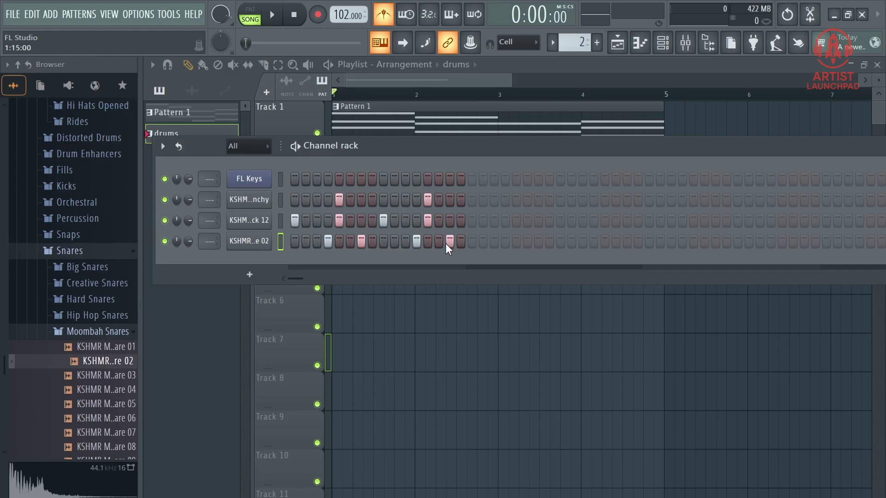
# - Move the channel rack lower over the playlist and add snap hits on steps 21 and 29
pyautogui.moveTo(383, 141); pyautogui.dragTo(395, 234)
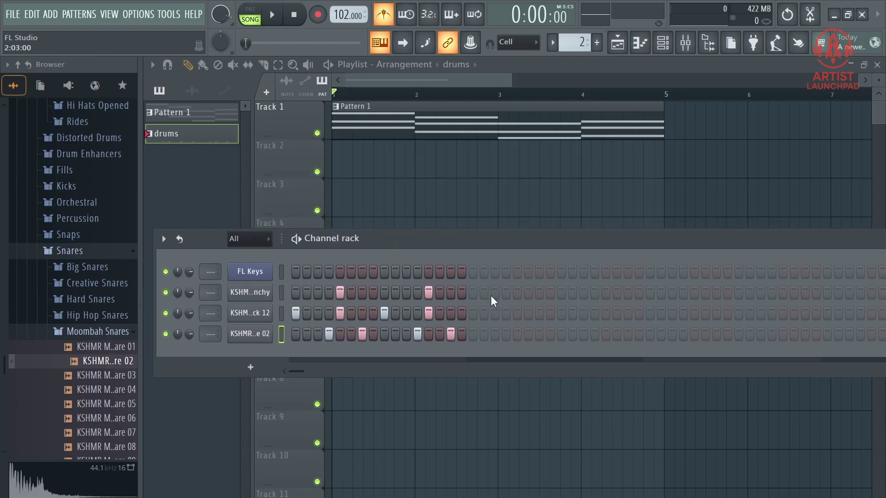
pyautogui.click(514, 295)
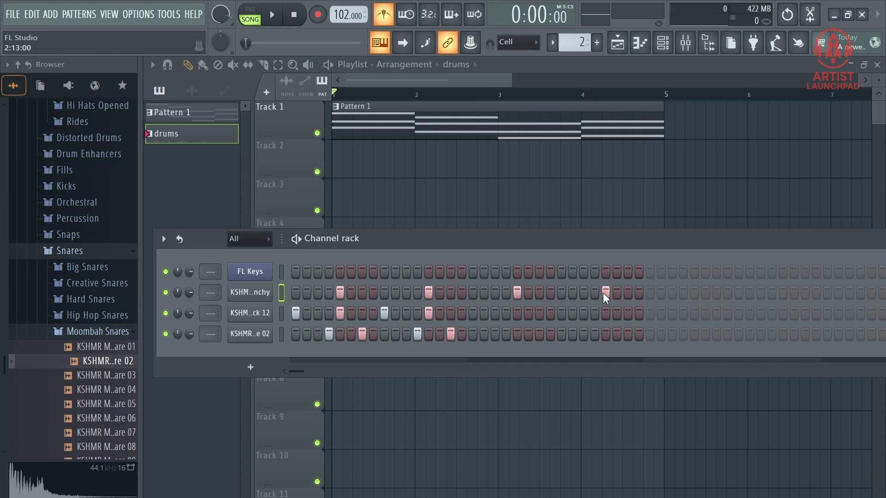
# - Fill the extended kick channel every 4 steps and add snare hits on steps 20, 23, 26, 28 and 31
pyautogui.rightClick(250, 312)
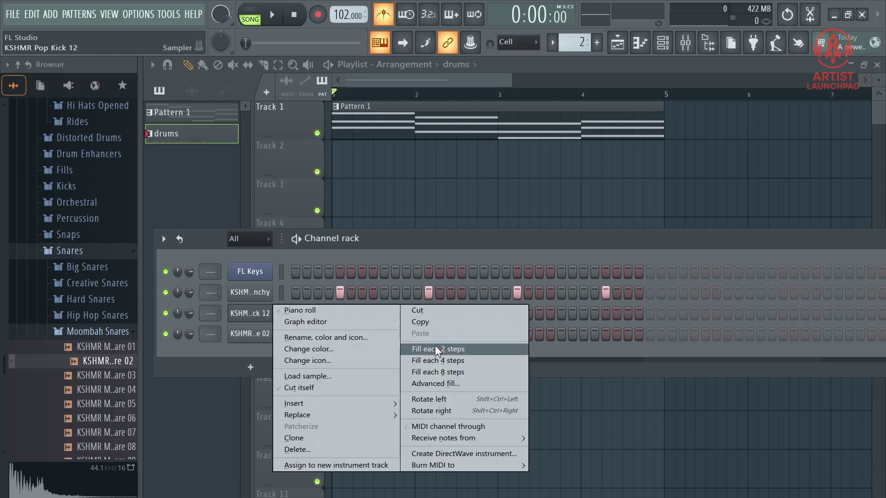
pyautogui.click(447, 353)
pyautogui.rightClick(250, 309)
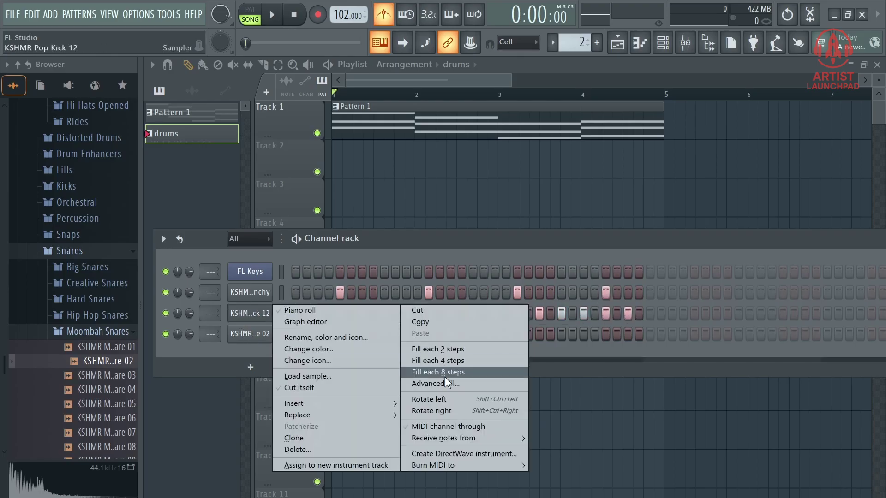
pyautogui.click(447, 361)
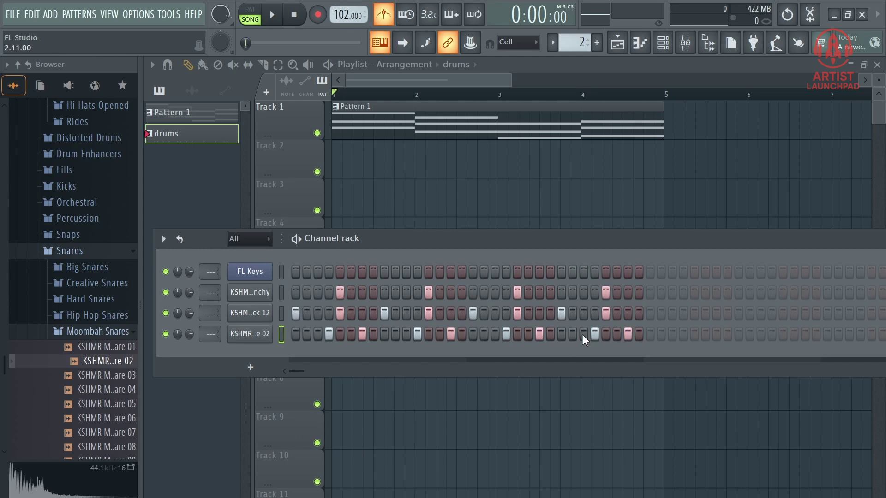
# - Play the song briefly, switch to pattern mode, and play and stop the drums pattern
pyautogui.press('space')
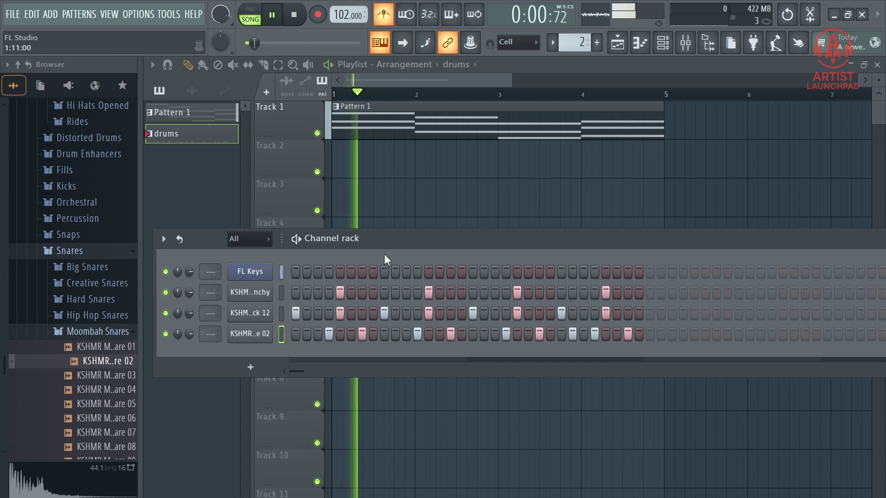
pyautogui.press('space')
pyautogui.click(251, 19)
pyautogui.press('space')
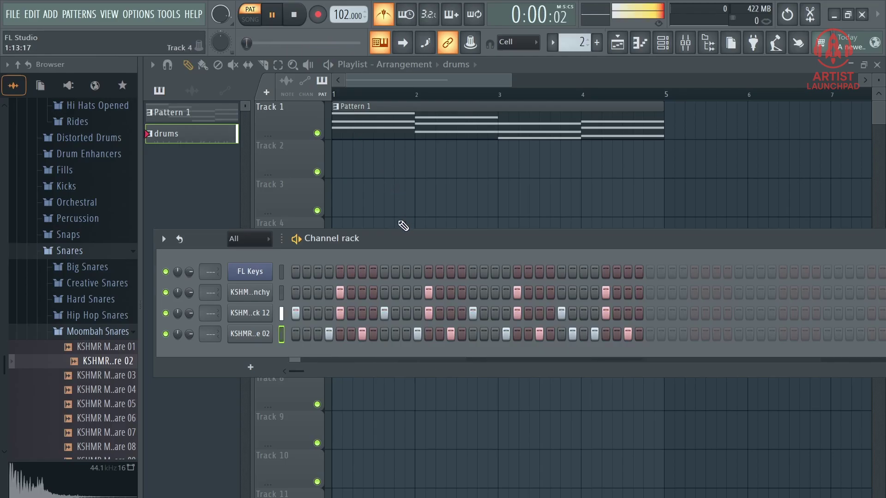
pyautogui.press('space')
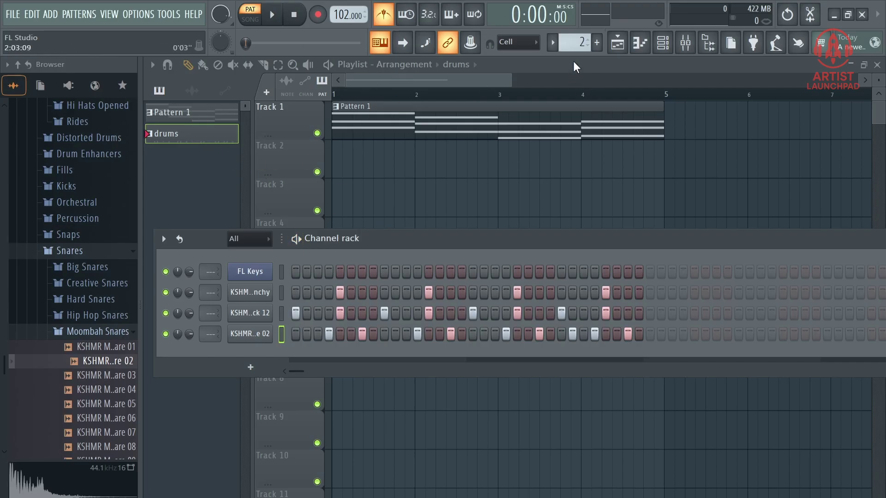
# - Switch the channel rack to Pattern 1 and back to the drums pattern
pyautogui.click(552, 43)
pyautogui.click(573, 58)
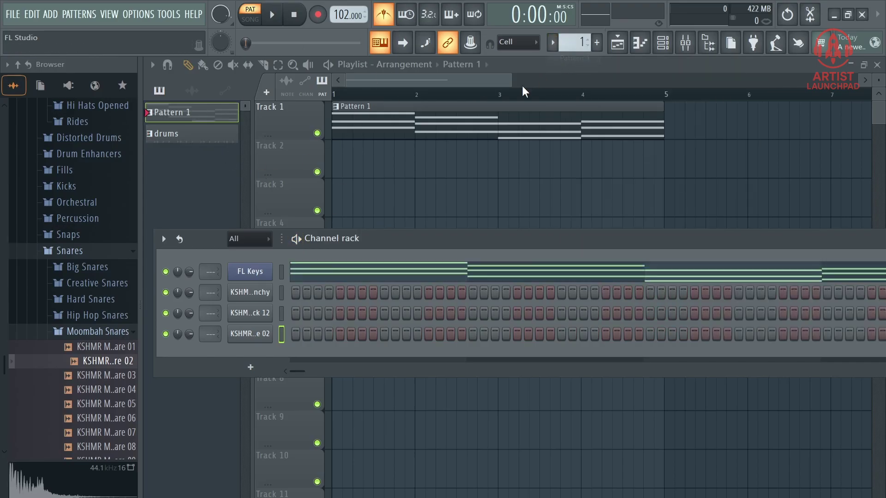
pyautogui.scroll(1, 575, 41)
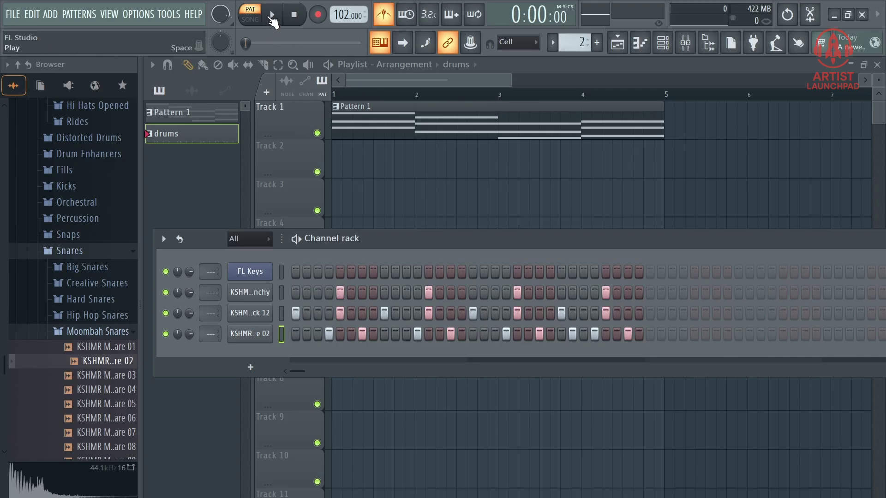
# - Play the drums pattern with the channel rack hidden, and show the rack during playback
pyautogui.click(196, 145)
pyautogui.press('space')
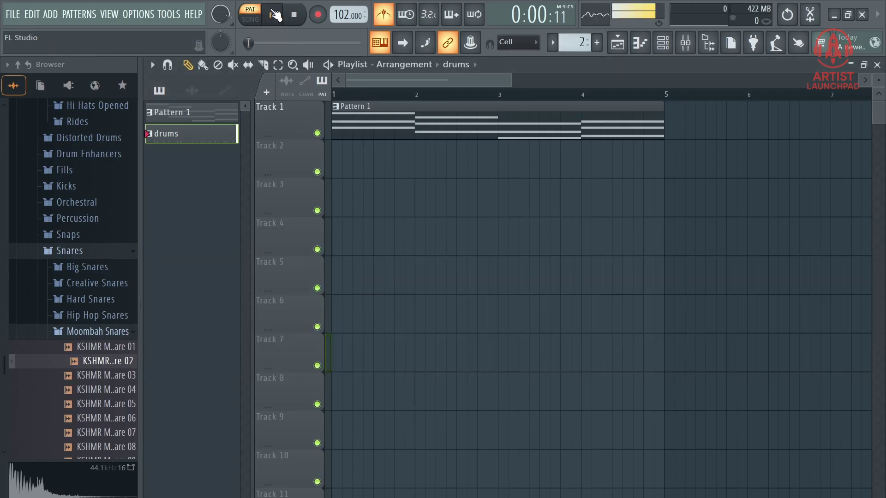
pyautogui.click(662, 43)
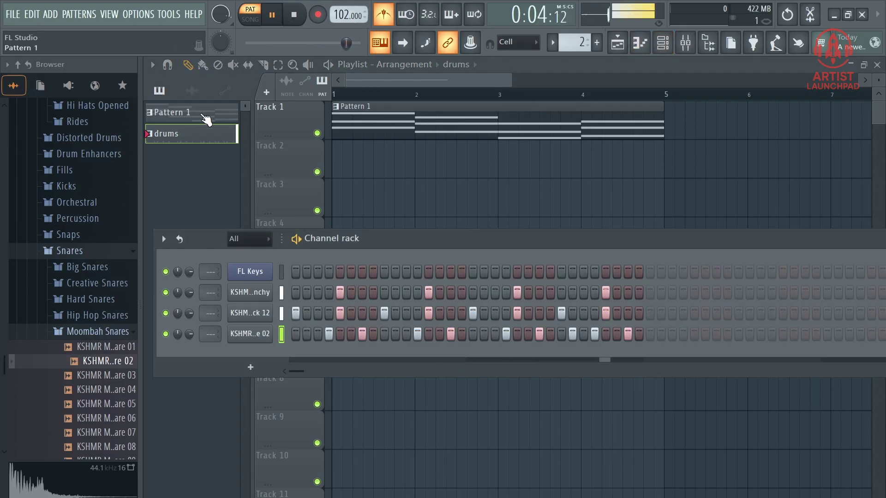
# - Play Pattern 1 in place of drums, stop playback, and switch to song mode
pyautogui.click(207, 120)
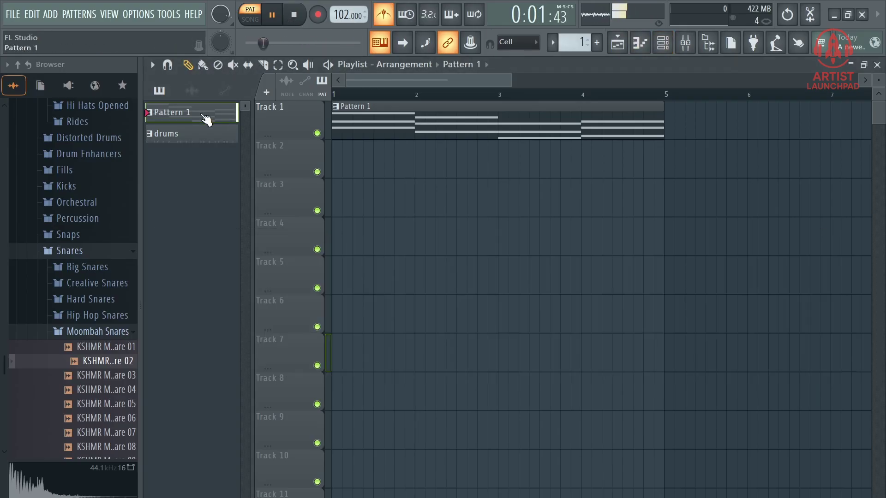
pyautogui.click(296, 17)
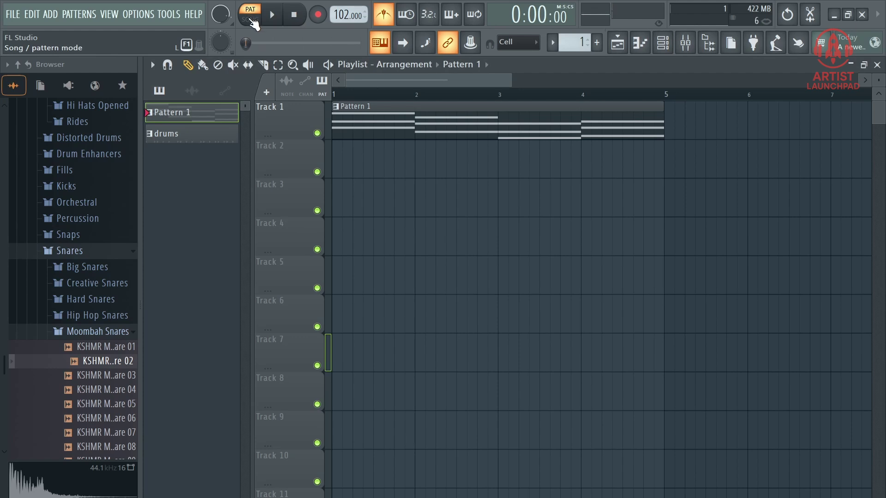
pyautogui.click(250, 19)
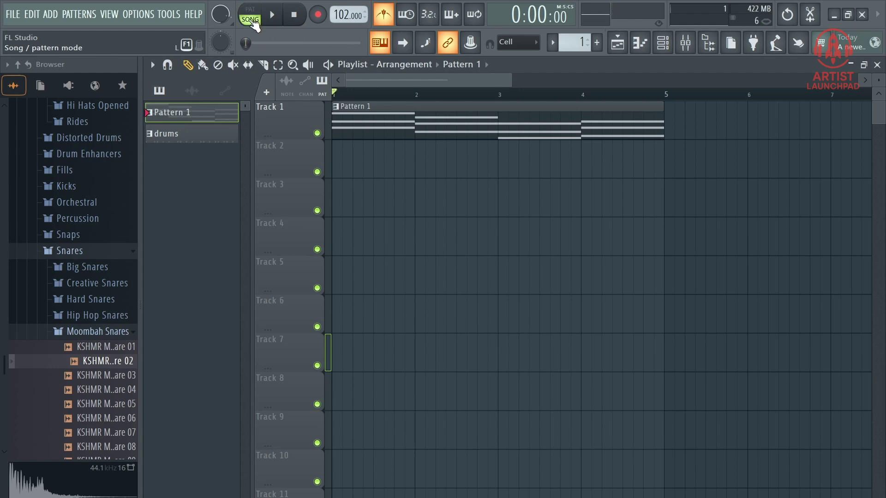
# - Place the drums pattern on Track 2 of the playlist so that it starts at bar 3
pyautogui.click(196, 137)
pyautogui.click(431, 162)
pyautogui.moveTo(470, 160); pyautogui.dragTo(547, 163)
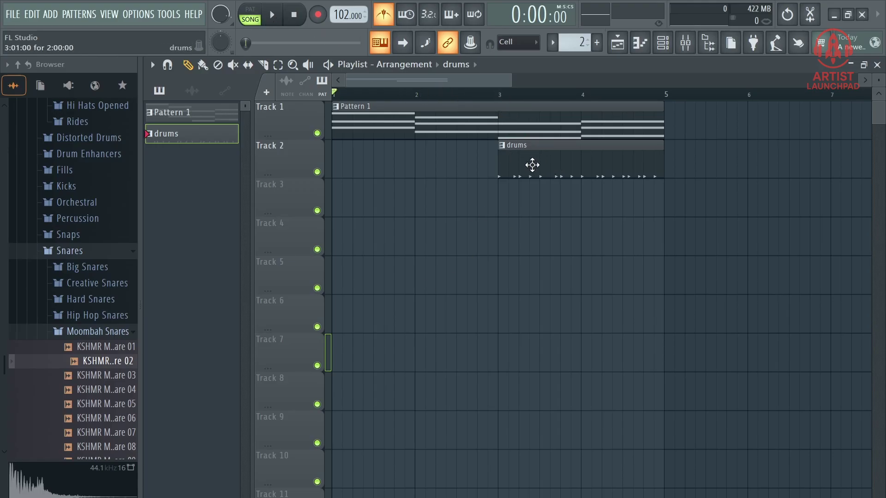
# - Play the song arrangement, turn off the metronome during playback, and stop it after the drums have played
pyautogui.click(275, 17)
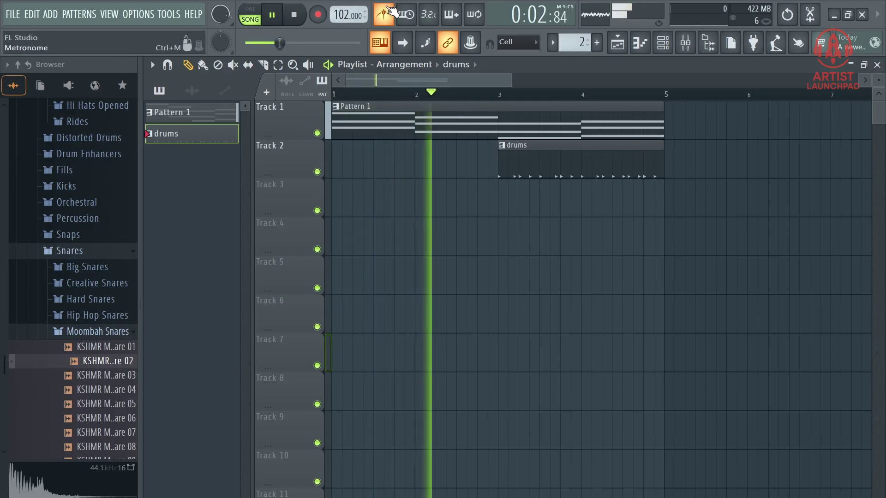
pyautogui.click(391, 12)
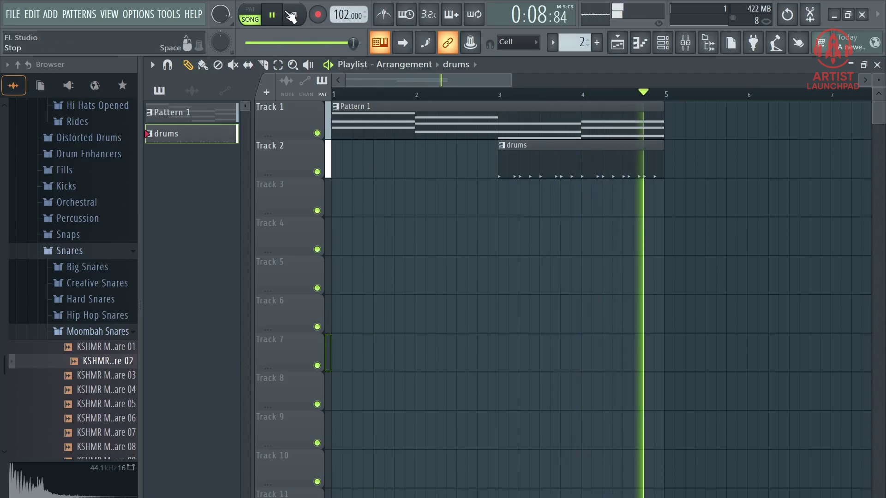
pyautogui.click(295, 15)
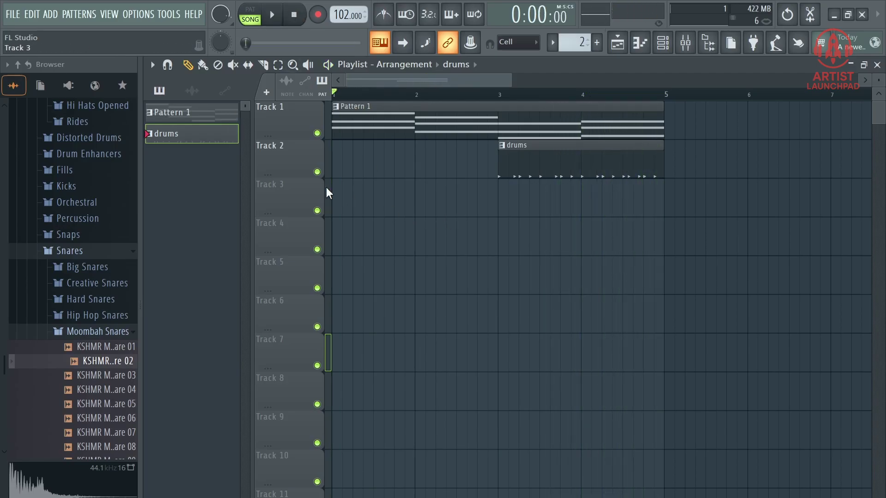
# - Find KSHMR Ambient Guitar Loop 06 (105, Bm) in the Ambient Guitars folder and place it at bar 1 of Track 4
pyautogui.scroll(3, 381, 96)
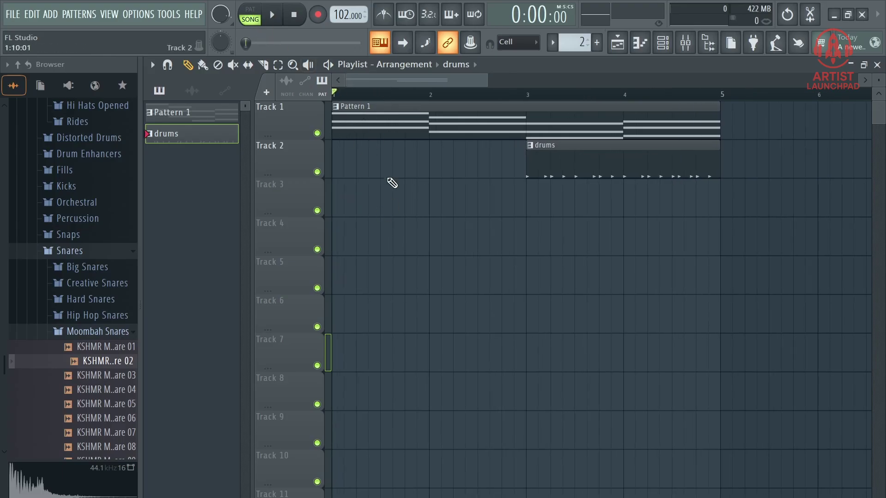
pyautogui.click(192, 114)
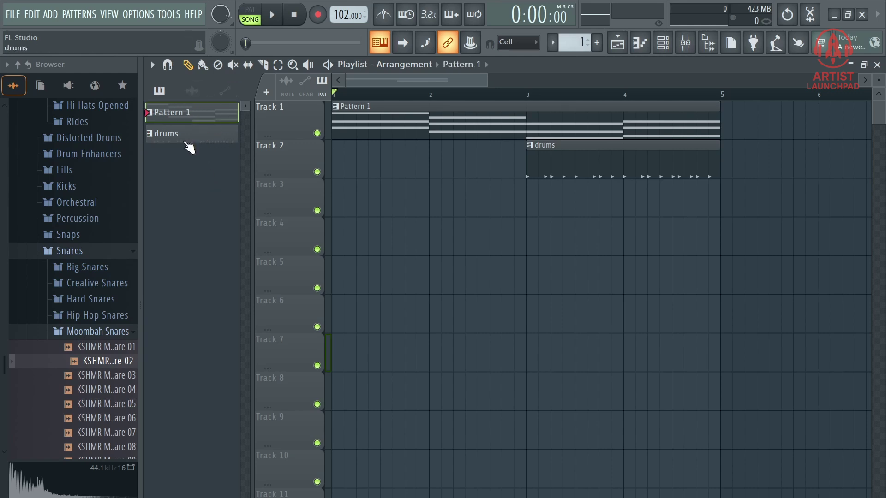
pyautogui.scroll(-3, 69, 318)
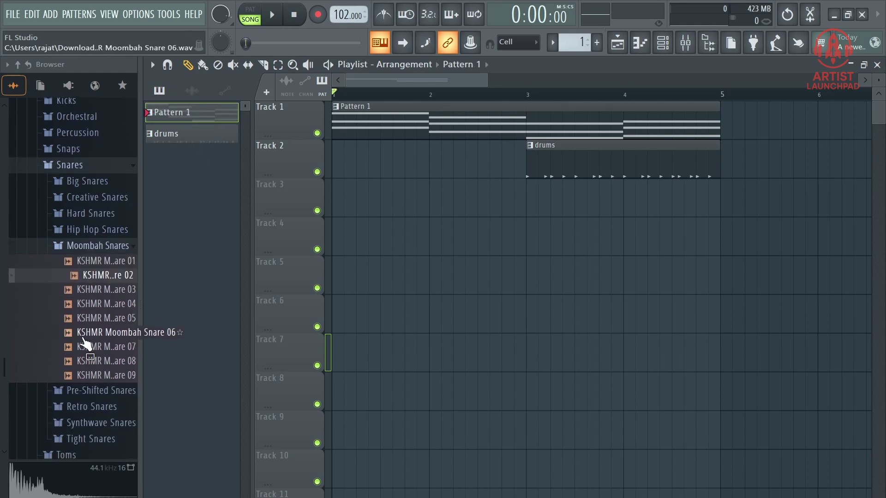
pyautogui.scroll(-20, 90, 335)
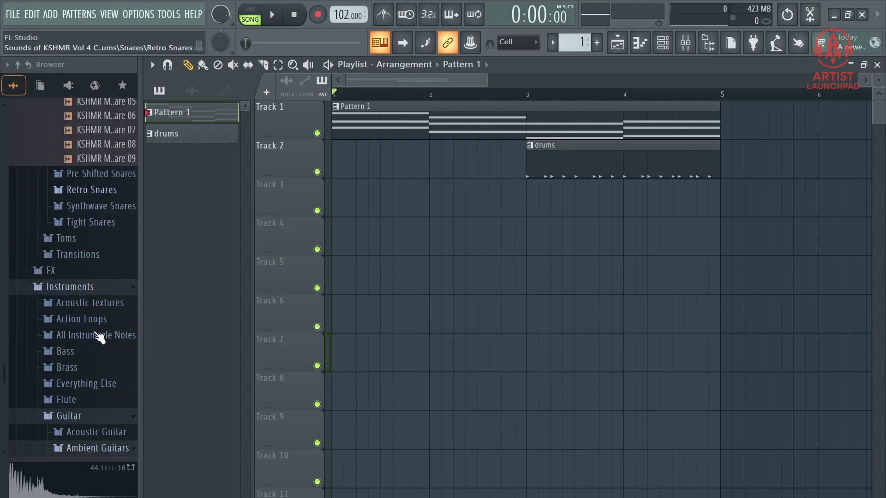
pyautogui.click(88, 239)
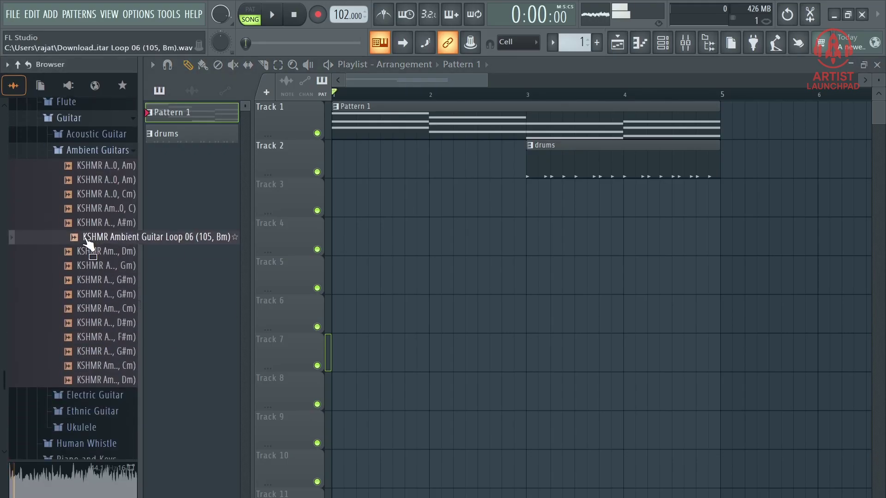
pyautogui.moveTo(87, 240); pyautogui.dragTo(345, 237)
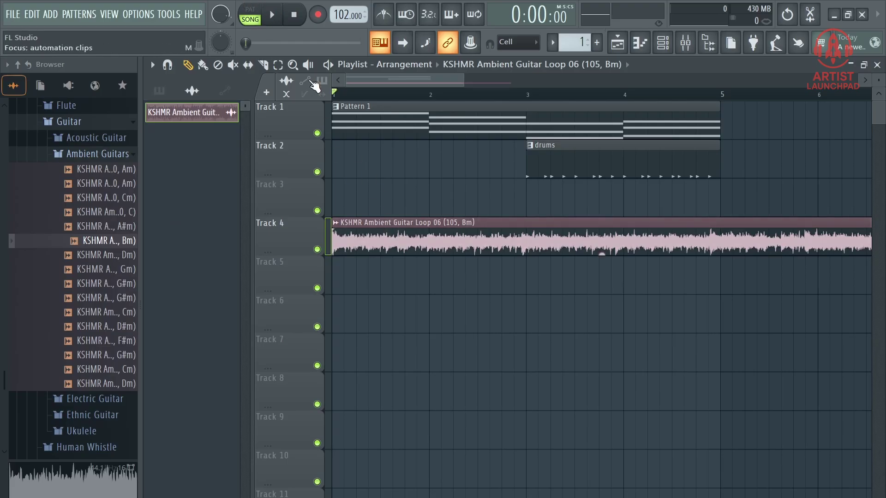
# - Delete the Pattern 1 and drums clips from the playlist, and play the remaining guitar loop briefly
pyautogui.rightClick(362, 109)
pyautogui.rightClick(535, 157)
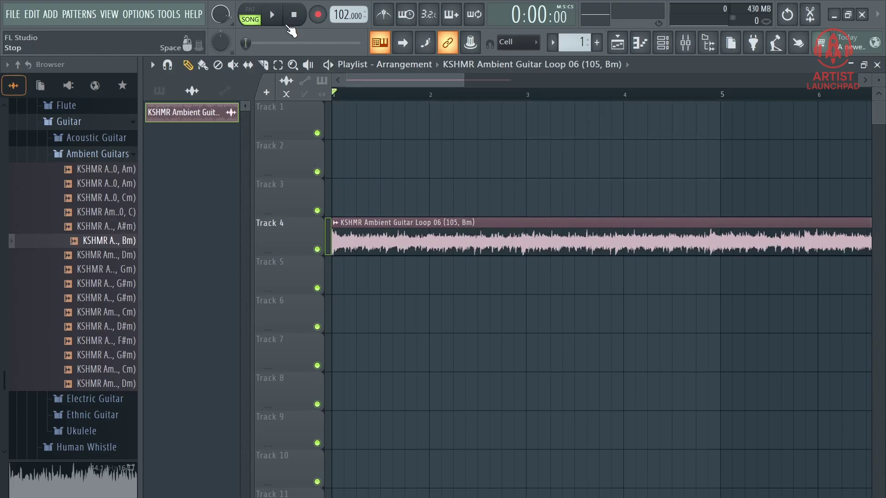
pyautogui.press('space')
pyautogui.scroll(-2, 392, 100)
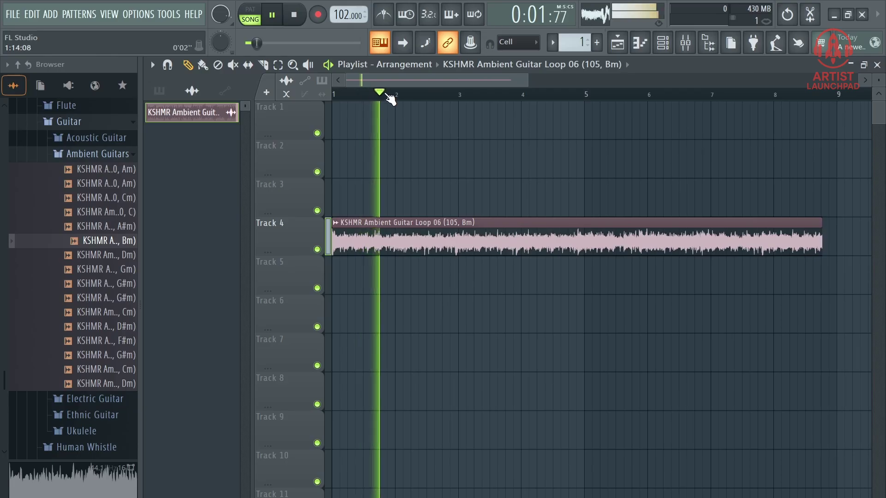
pyautogui.click(306, 15)
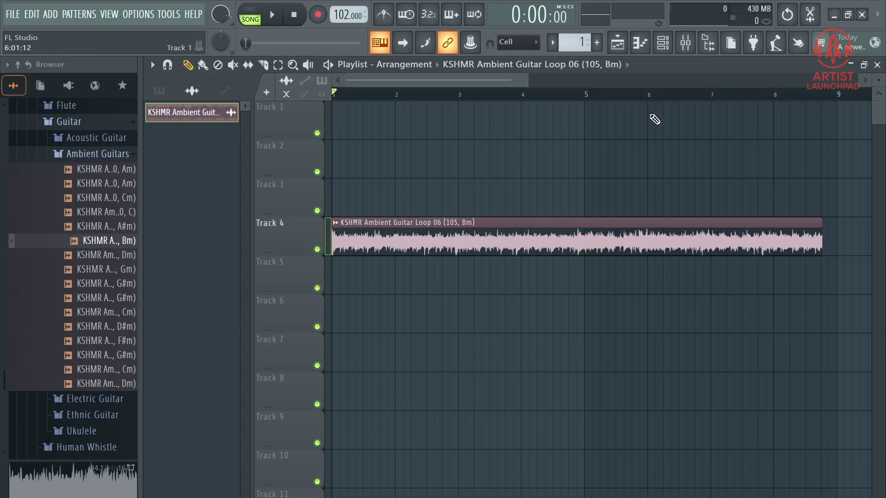
# - Show and hide the channel rack to examine the guitar loop's audio channel
pyautogui.scroll(3, 573, 94)
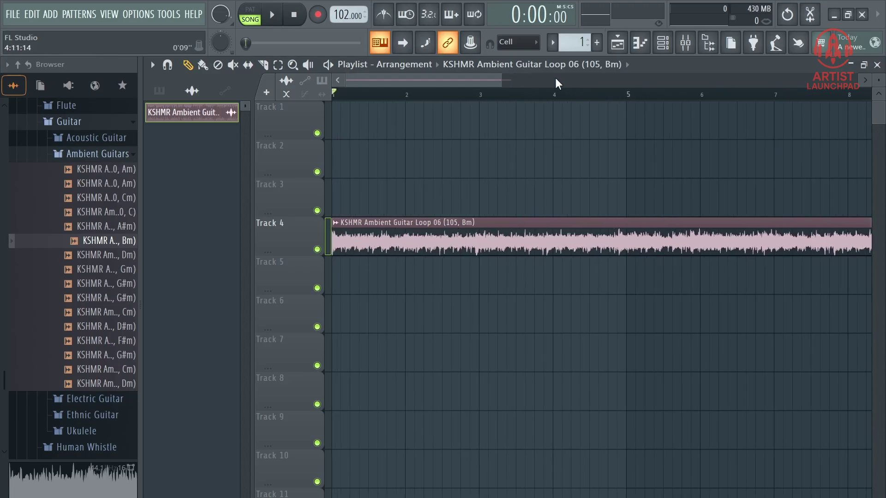
pyautogui.click(663, 42)
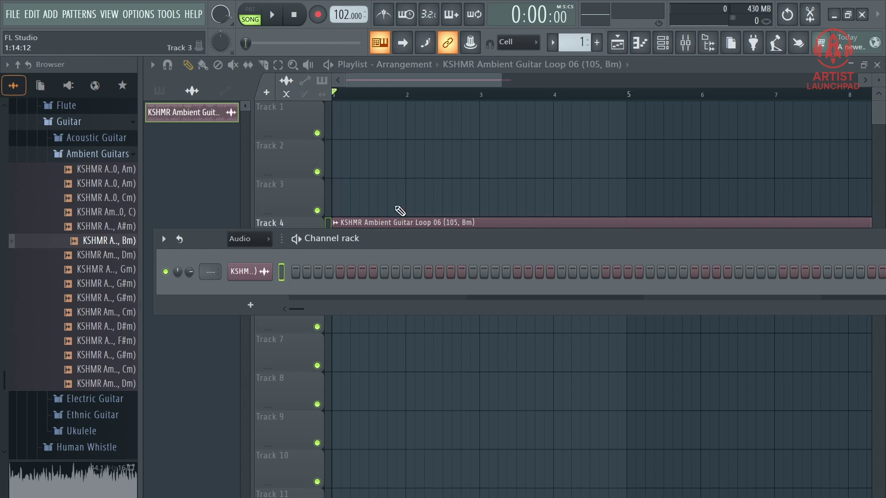
pyautogui.press('F6')
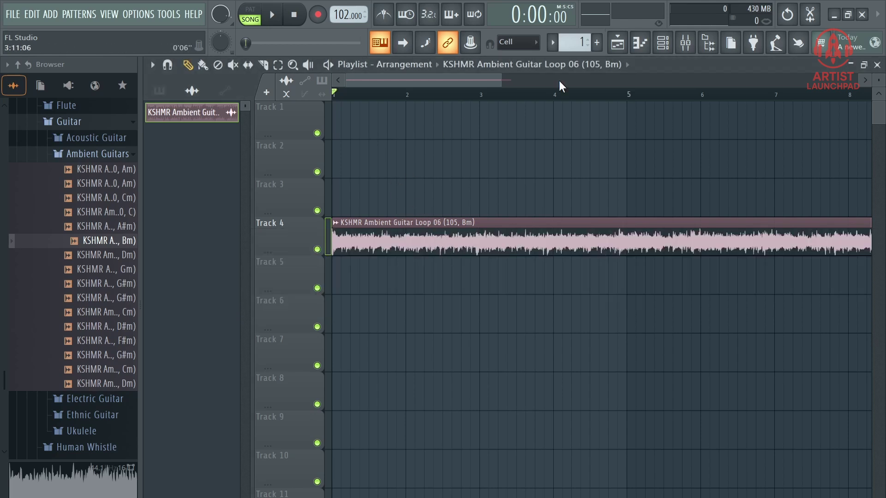
pyautogui.click(671, 46)
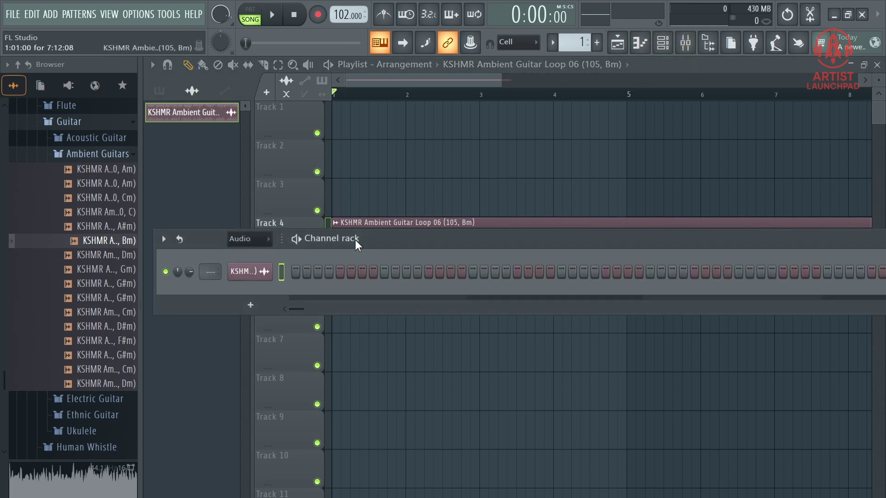
pyautogui.moveTo(377, 235); pyautogui.dragTo(329, 223)
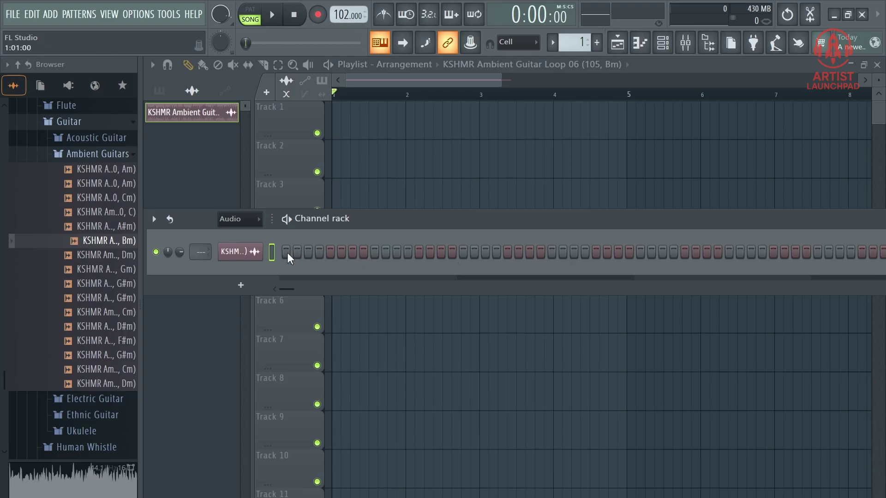
pyautogui.press('F6')
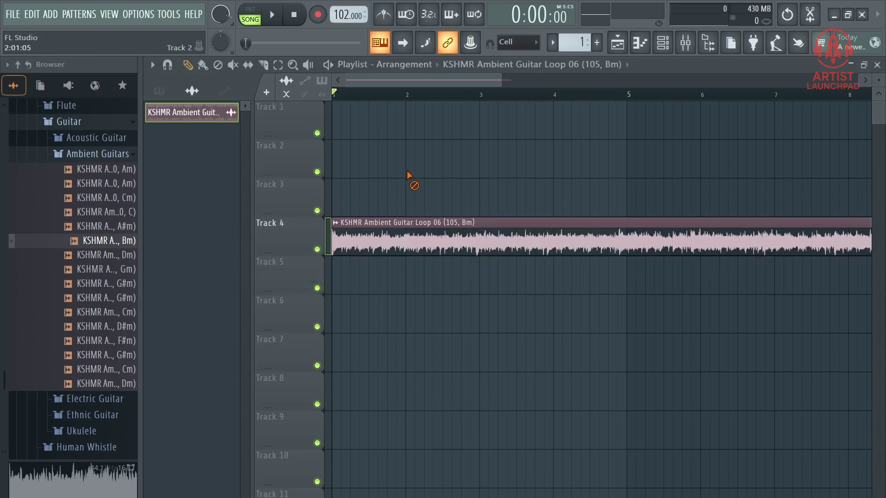
# - Switch to pattern mode, select the drums pattern, and show its channels in the channel rack
pyautogui.press('l')
pyautogui.click(161, 90)
pyautogui.click(178, 135)
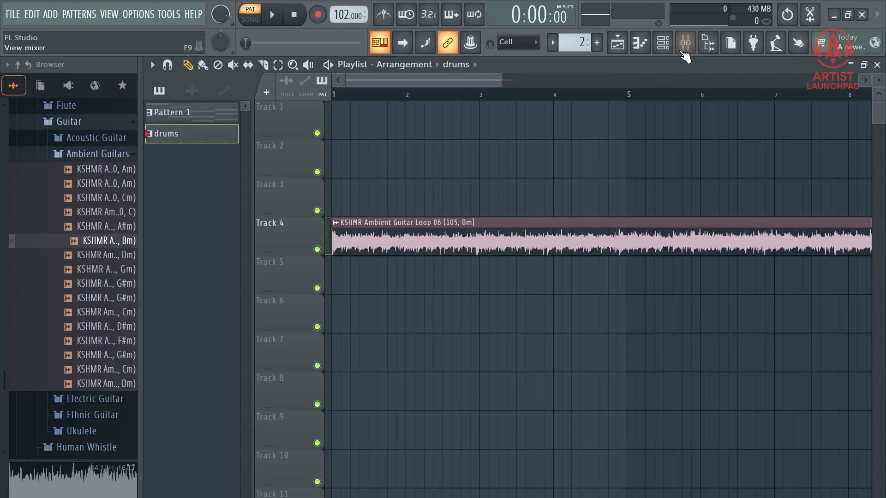
pyautogui.click(662, 42)
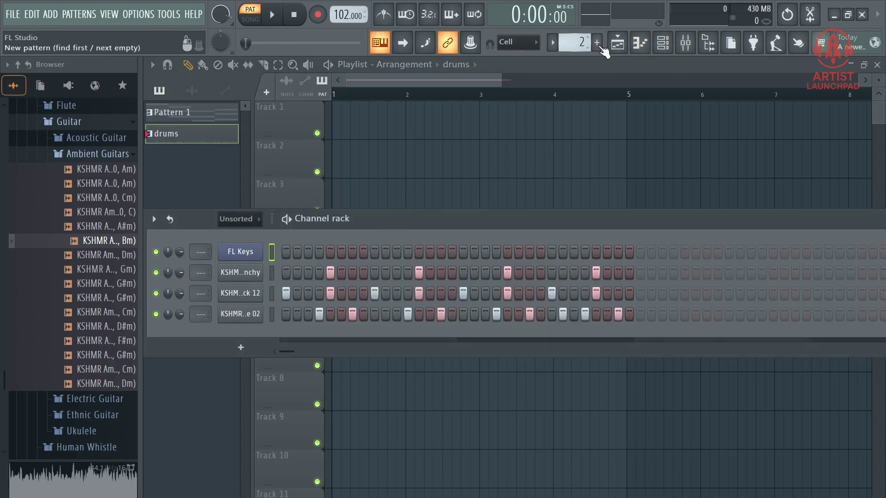
# - Add a new empty pattern after drums and select the KSHM..nchy sample channel in the channel rack
pyautogui.click(597, 42)
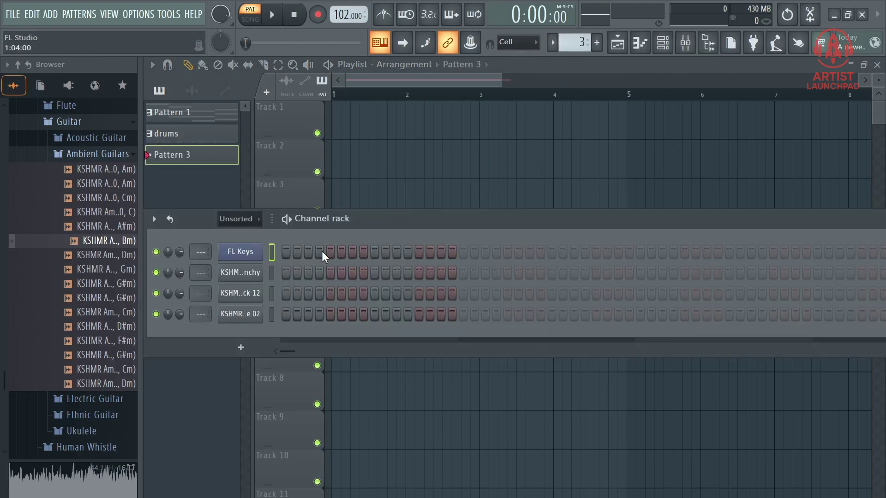
pyautogui.moveTo(368, 228); pyautogui.dragTo(377, 203)
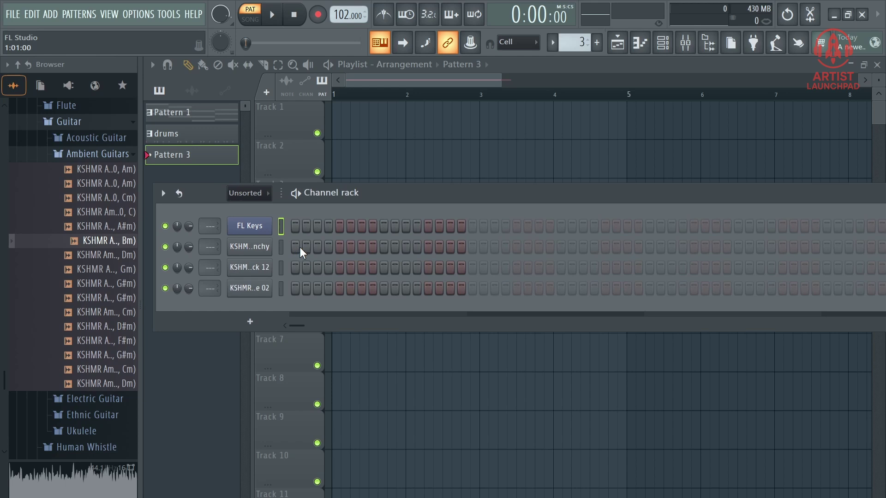
pyautogui.click(336, 248)
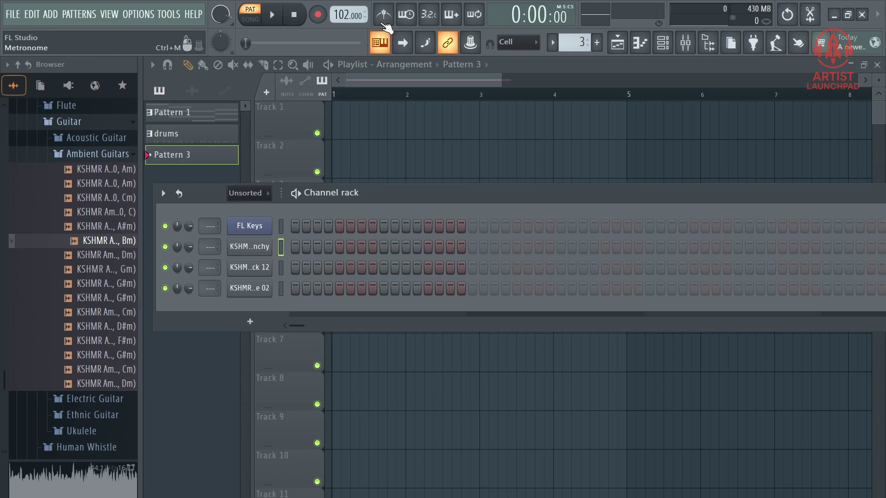
# - Turn on the metronome, and play and stop the empty pattern twice
pyautogui.hotkey('ctrl', 'm')
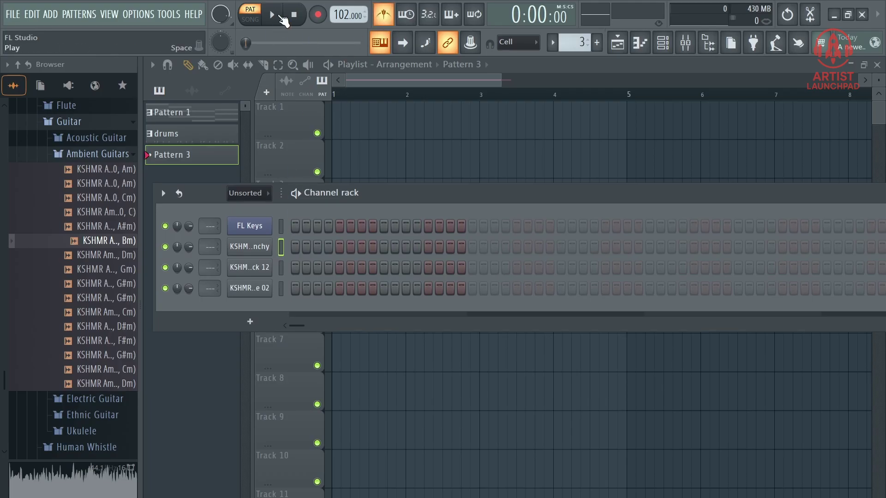
pyautogui.click(280, 16)
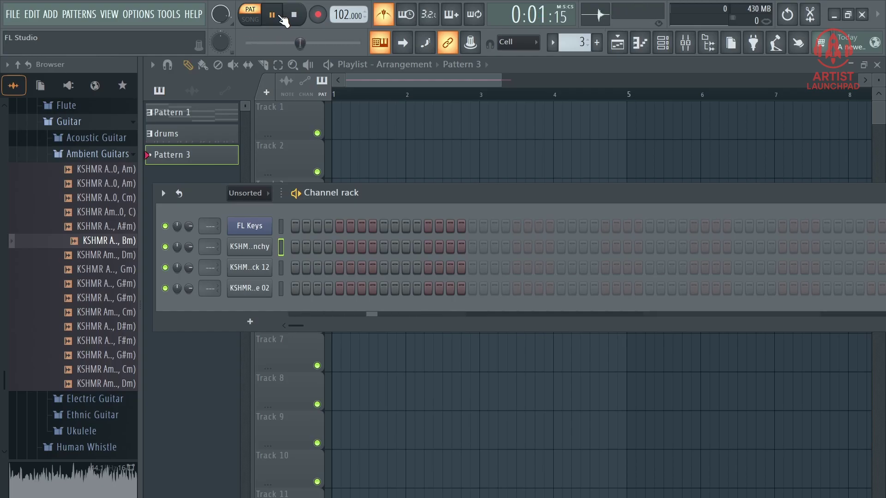
pyautogui.press('space')
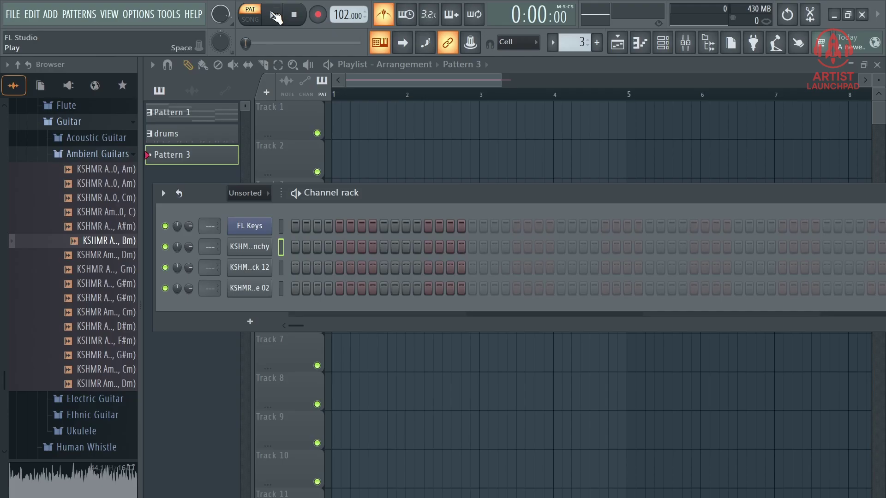
pyautogui.click(276, 17)
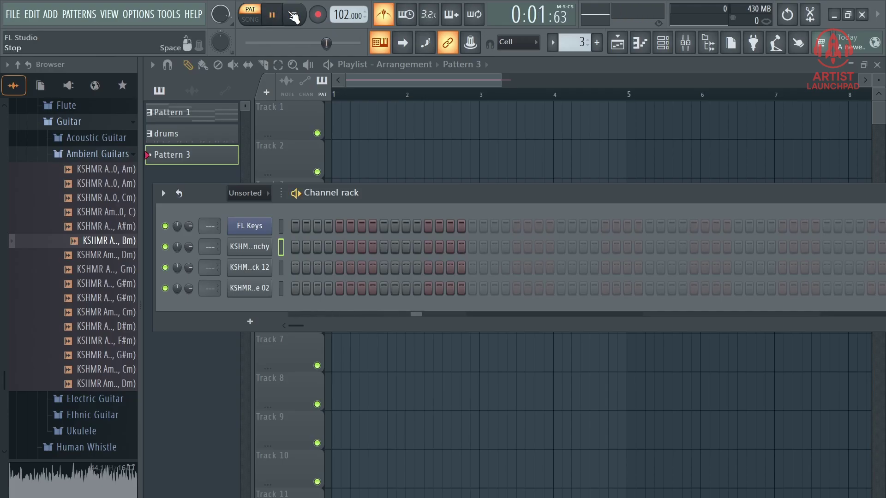
pyautogui.click(292, 16)
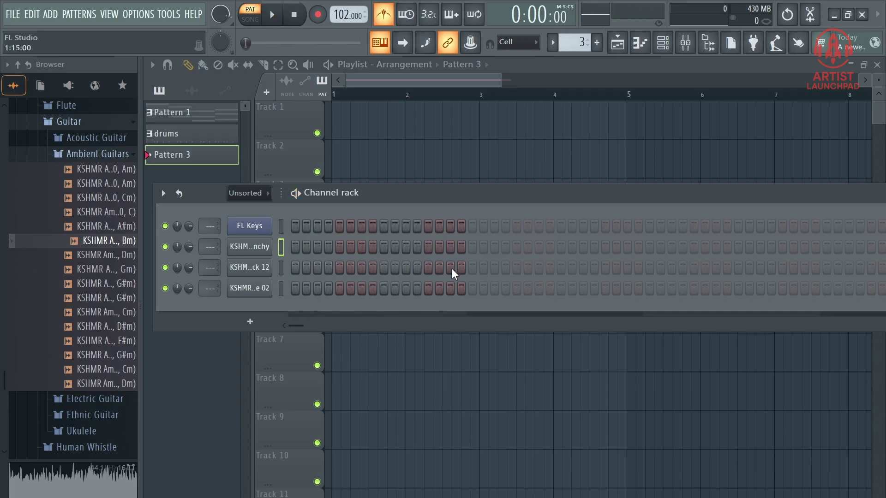
pyautogui.moveTo(297, 243)
pyautogui.mouseDown()
pyautogui.moveTo(336, 238)
pyautogui.moveTo(291, 245)
pyautogui.mouseUp()
pyautogui.moveTo(295, 248)
pyautogui.mouseDown()
pyautogui.moveTo(457, 253)
pyautogui.moveTo(301, 248)
pyautogui.mouseUp()
pyautogui.click(296, 249)
# - Set the channel rack's filter group to All to list the instrument, drum and audio channels together
pyautogui.moveTo(350, 200); pyautogui.dragTo(349, 186)
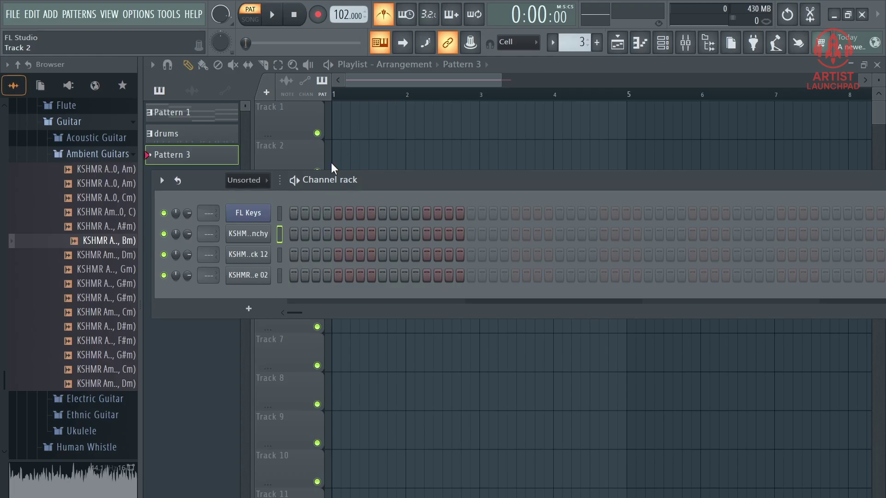
pyautogui.click(253, 181)
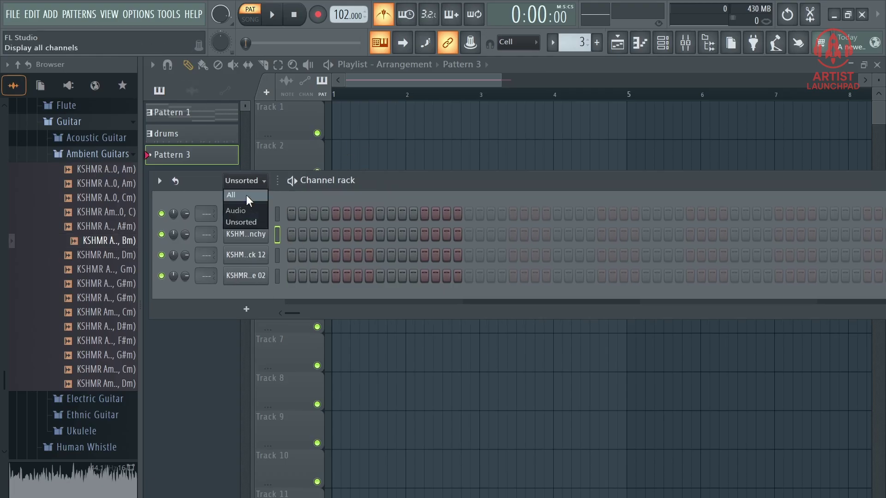
pyautogui.click(254, 181)
pyautogui.click(254, 181)
pyautogui.click(243, 192)
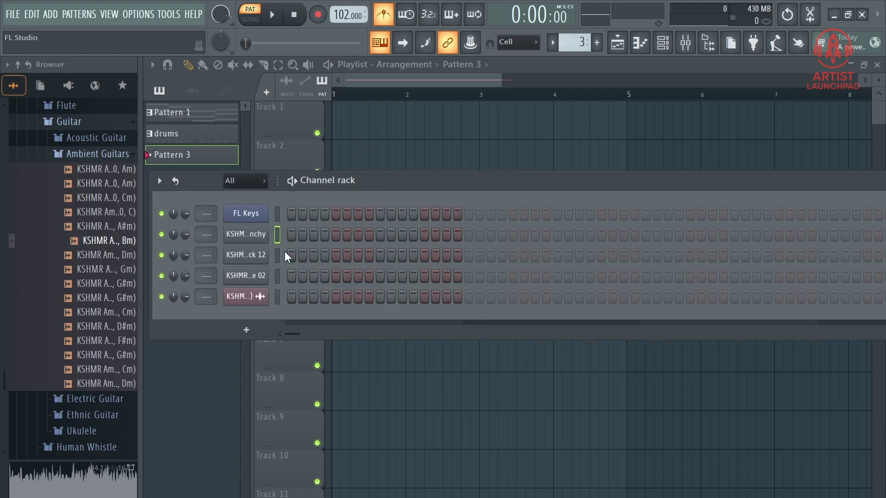
# - Place KSHMR Ambient Guitar Loop 10 (105, G#m) on Track 2 just after bar 2, and show its channel in the channel rack
pyautogui.moveTo(347, 182); pyautogui.dragTo(331, 263)
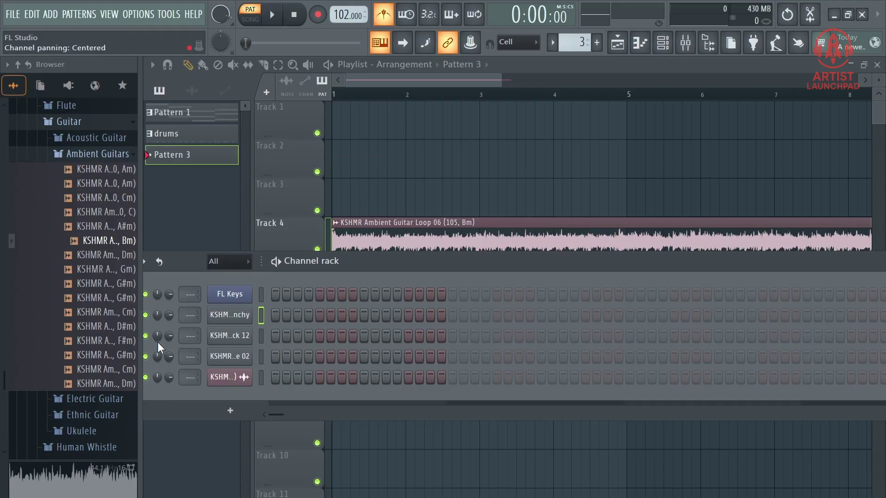
pyautogui.click(98, 299)
pyautogui.moveTo(97, 300); pyautogui.dragTo(421, 163)
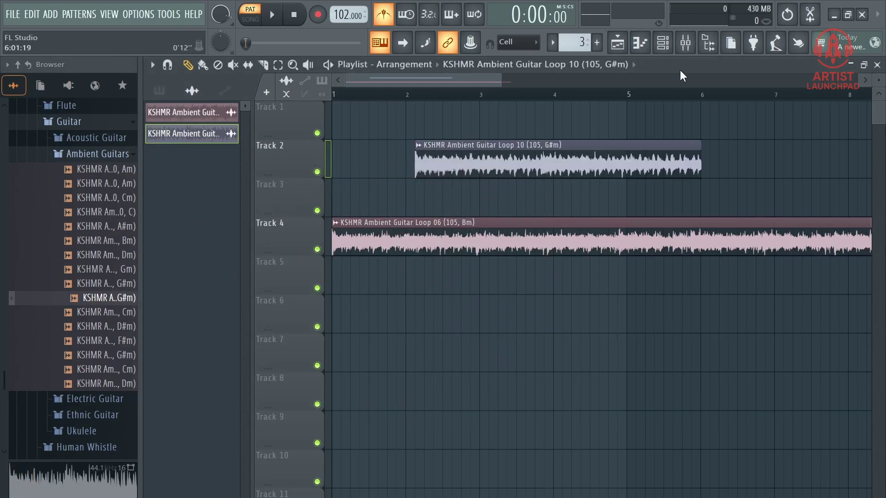
pyautogui.click(663, 42)
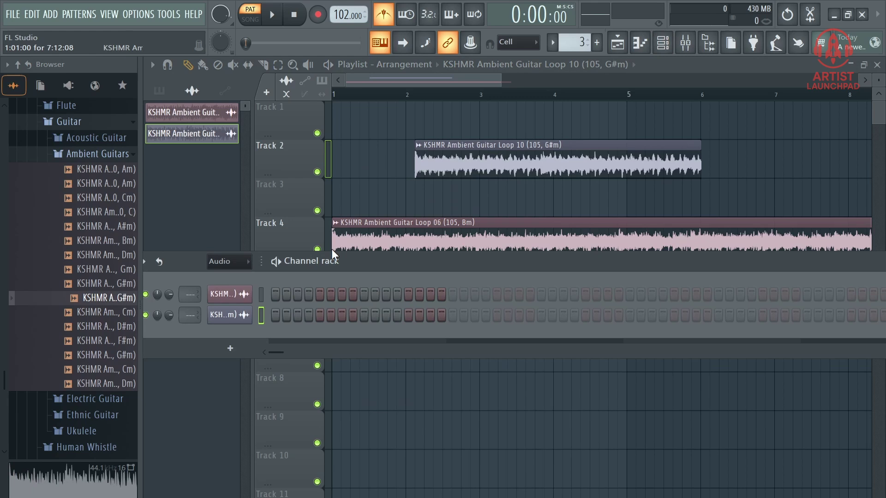
# - Set the channel rack's filter group to All, and toggle the rack over the playlist, leaving it hidden
pyautogui.click(235, 263)
pyautogui.click(233, 277)
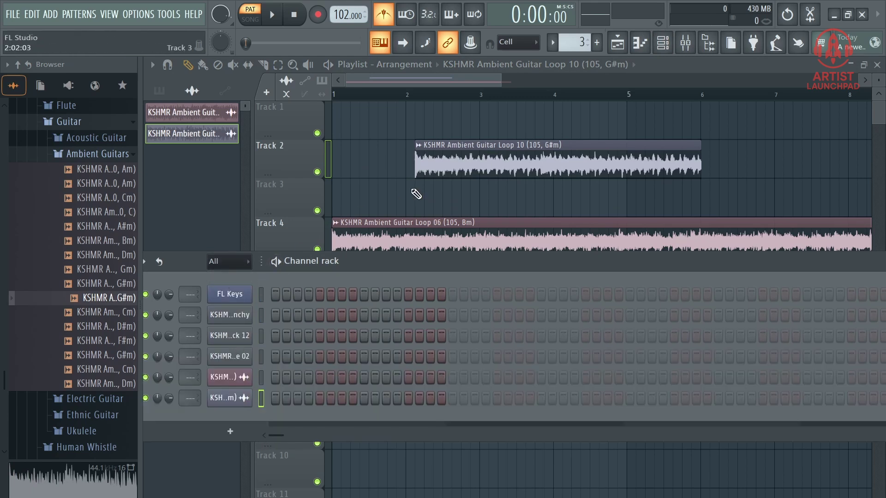
pyautogui.press('F6')
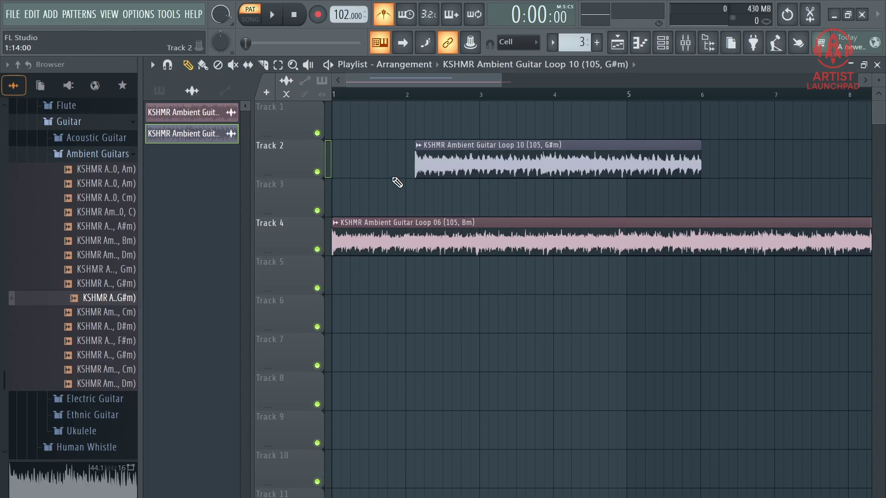
pyautogui.click(662, 43)
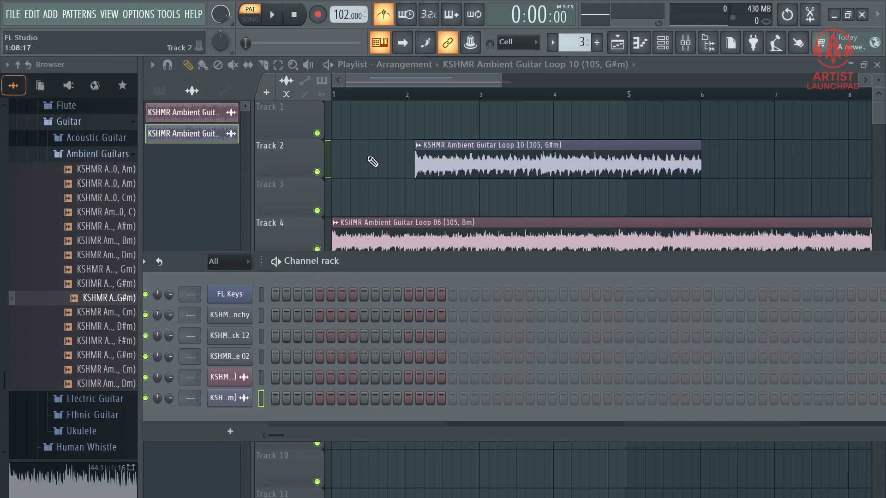
pyautogui.press('F6')
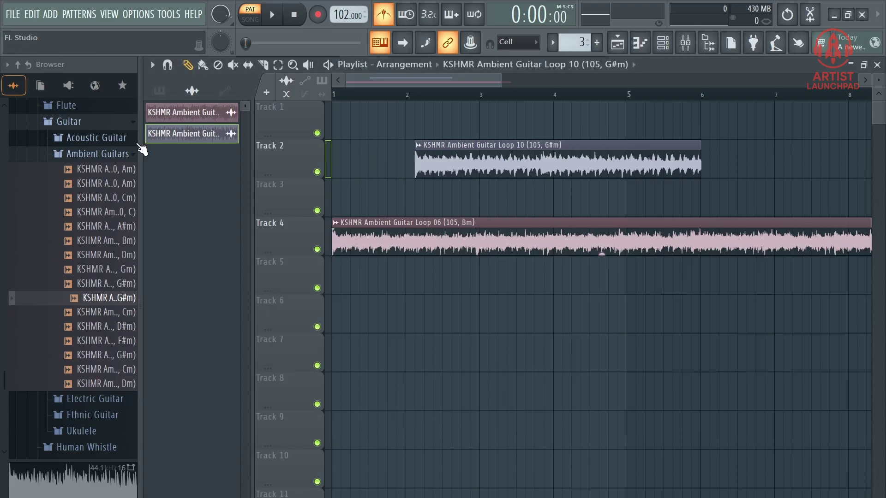
# - Go through the picker's pattern, audio and automation lists, and clear the guitar loop clips from the playlist
pyautogui.click(164, 100)
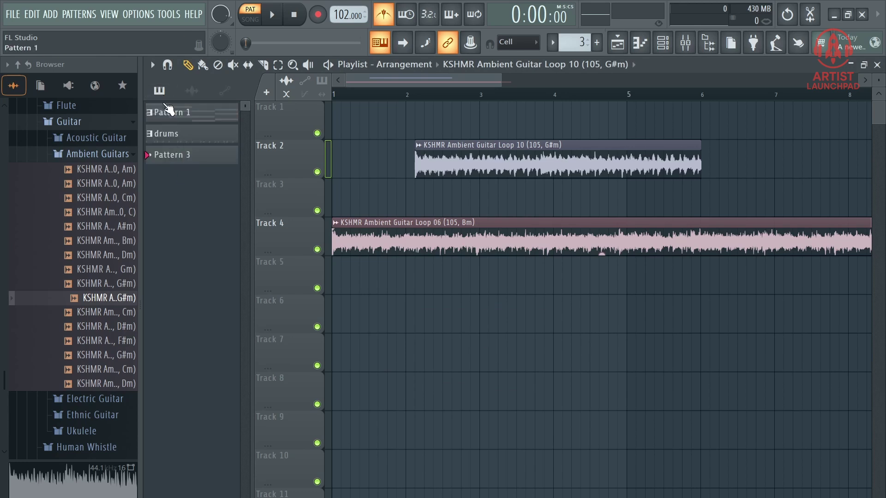
pyautogui.click(191, 90)
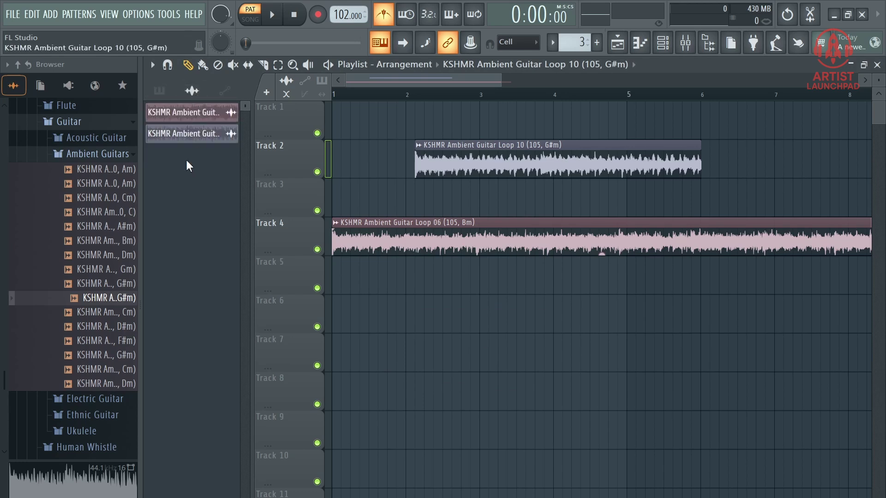
pyautogui.click(225, 91)
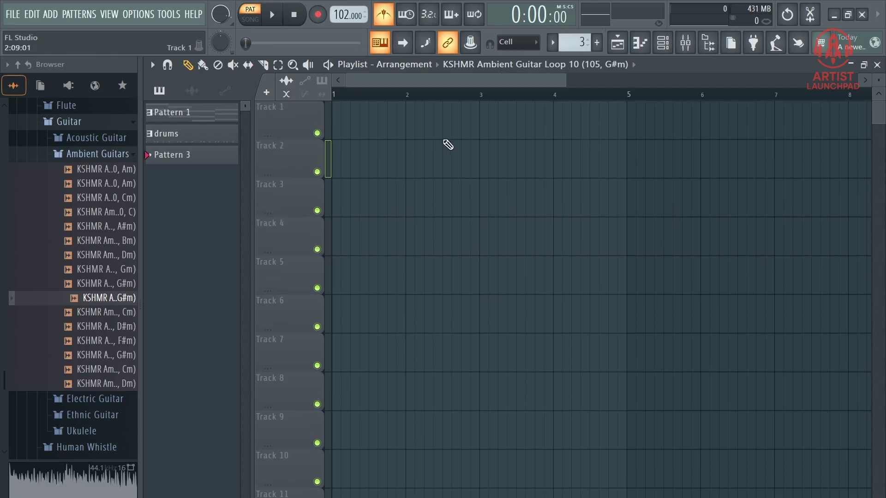
# - Delete both KSHMR Ambient Guitar Loop audio clips from the project through the picker
pyautogui.scroll(2, 427, 96)
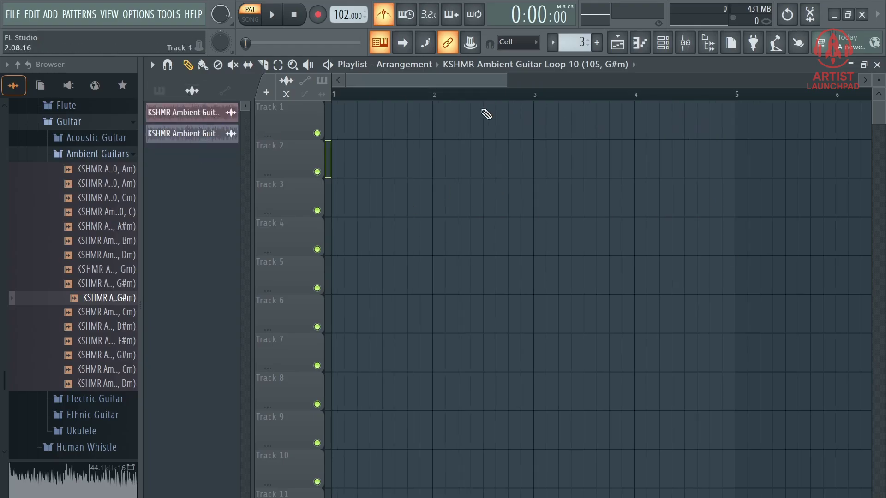
pyautogui.scroll(-1, 493, 104)
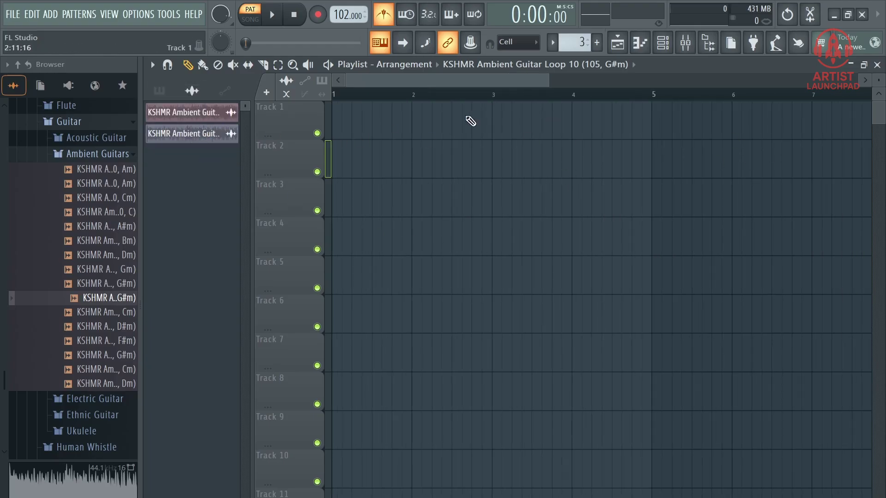
pyautogui.scroll(-1, 483, 104)
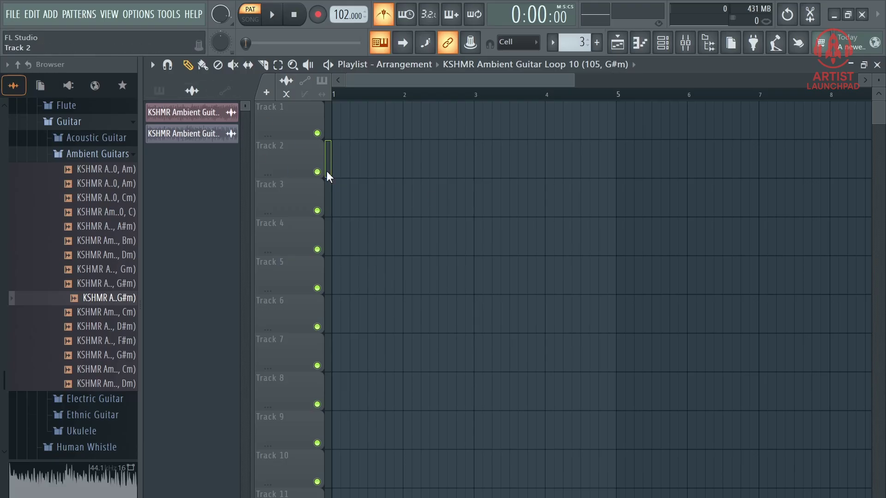
pyautogui.click(202, 119)
pyautogui.rightClick(202, 119)
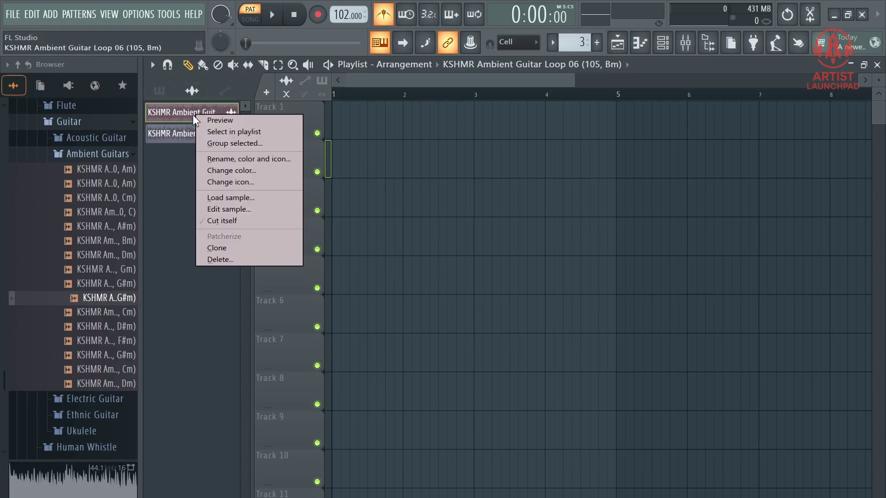
pyautogui.click(236, 260)
pyautogui.click(504, 329)
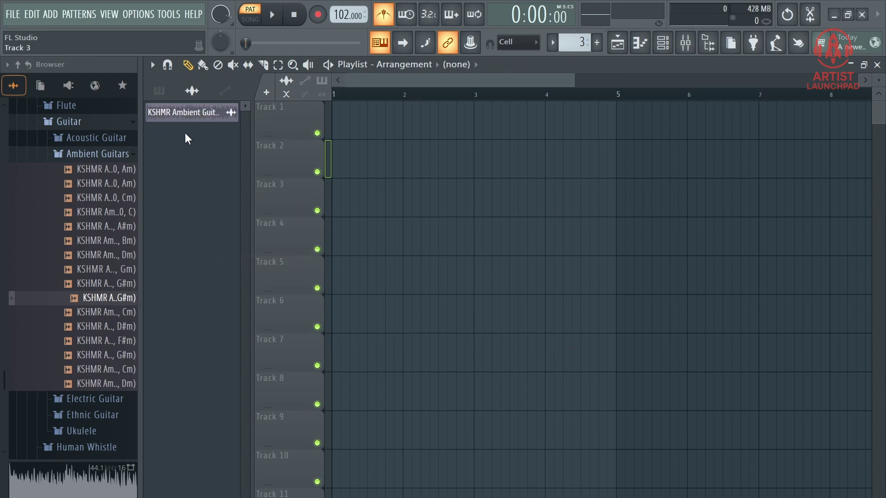
pyautogui.rightClick(206, 113)
pyautogui.click(245, 257)
pyautogui.click(497, 330)
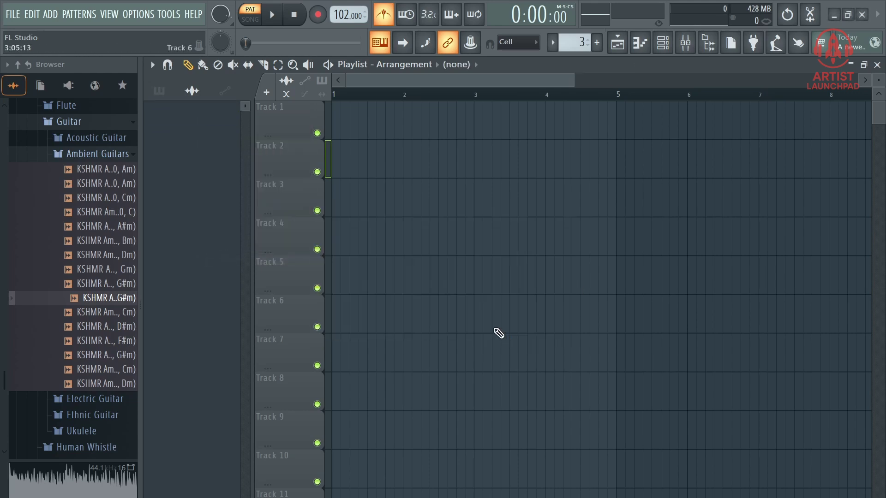
# - Check the remaining channels in the channel rack, and return to the playlist
pyautogui.click(627, 49)
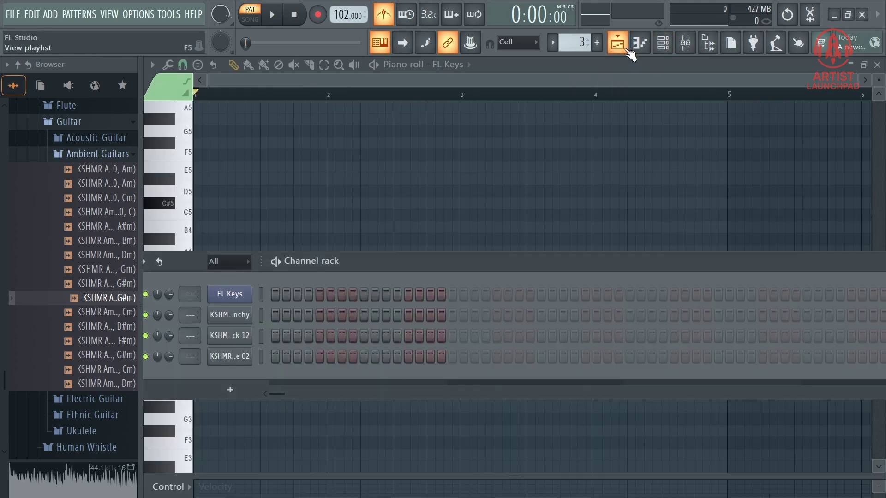
pyautogui.click(626, 48)
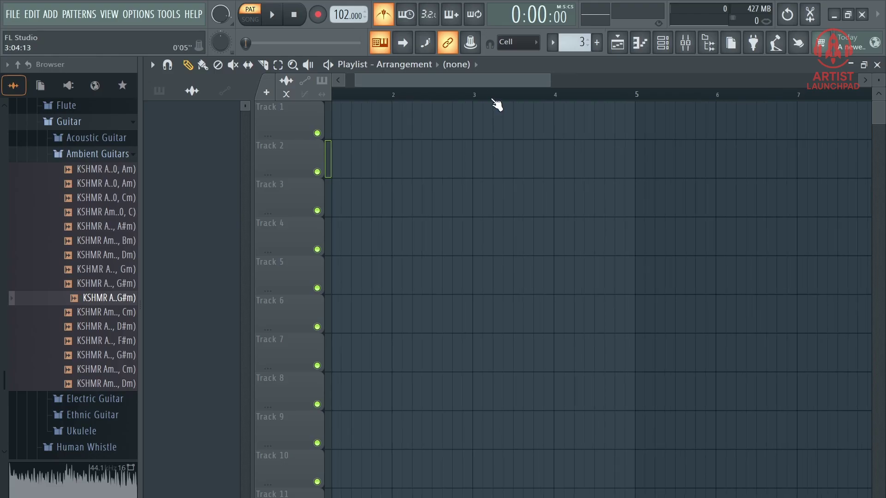
pyautogui.scroll(2, 489, 80)
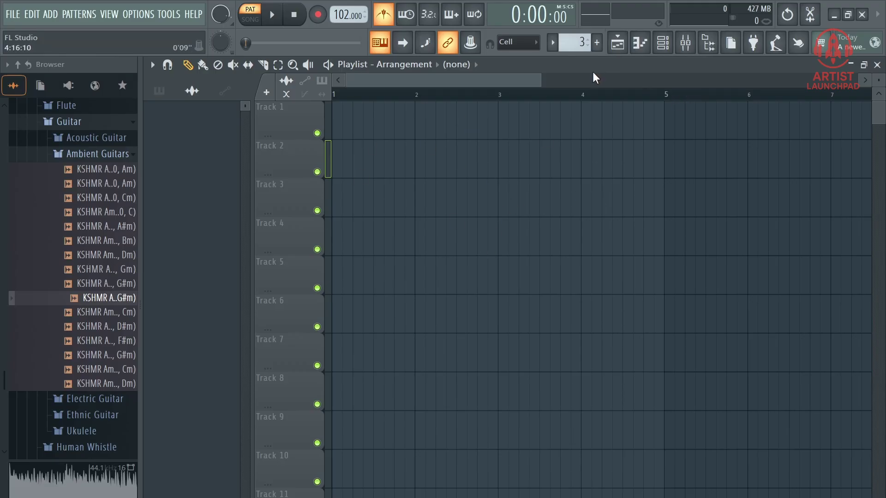
# - Add KSHMR Moombah Snare 03 from the Moombah Snares folder to the channel rack as a new sampler channel
pyautogui.click(663, 42)
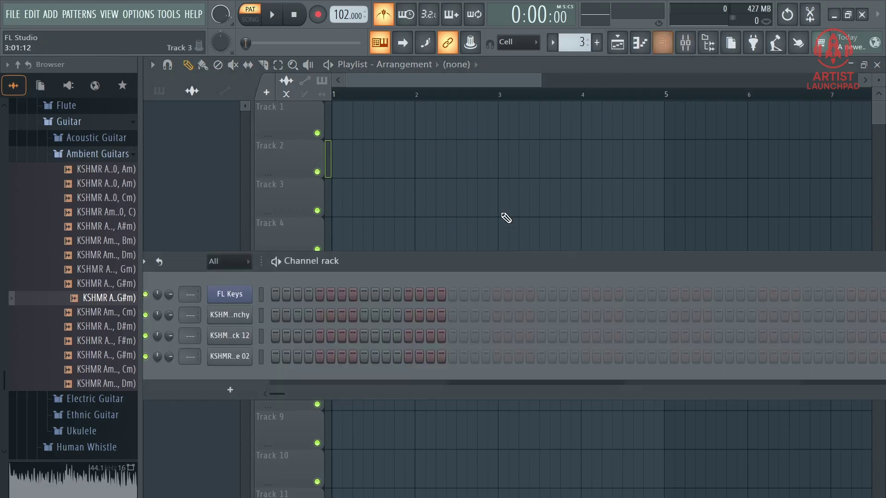
pyautogui.moveTo(477, 266); pyautogui.dragTo(485, 227)
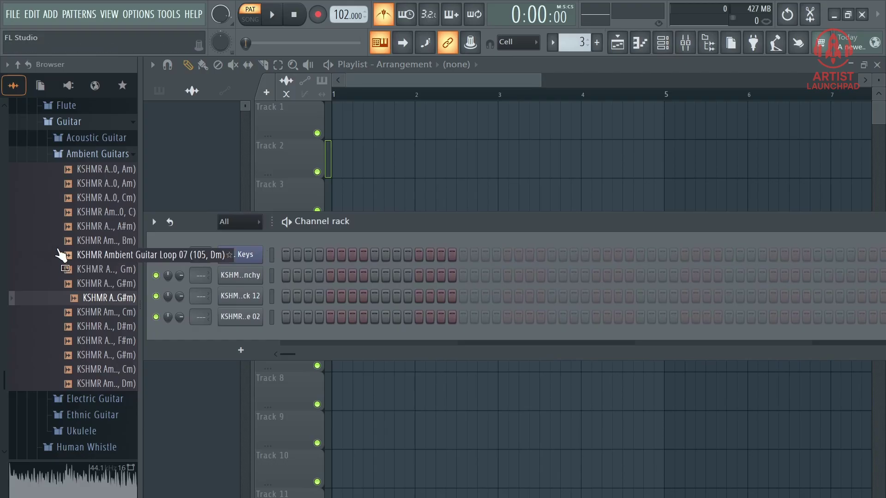
pyautogui.scroll(3, 60, 252)
pyautogui.scroll(15, 60, 252)
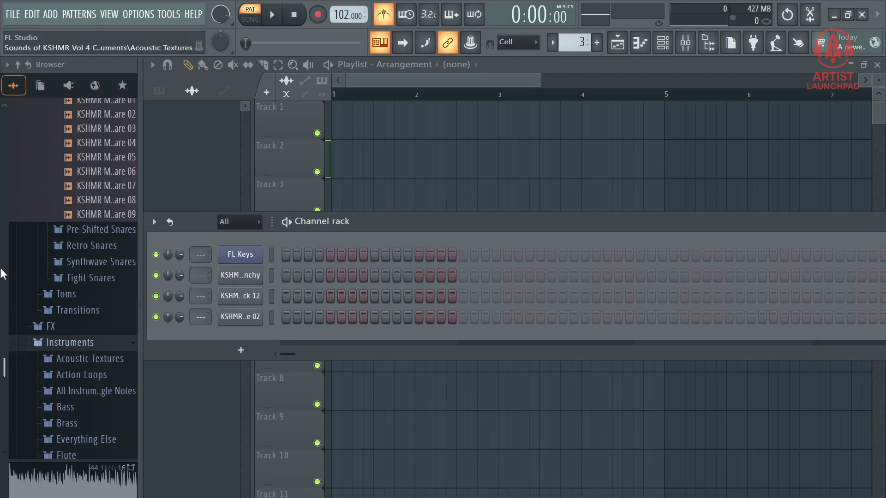
pyautogui.scroll(-3, 72, 353)
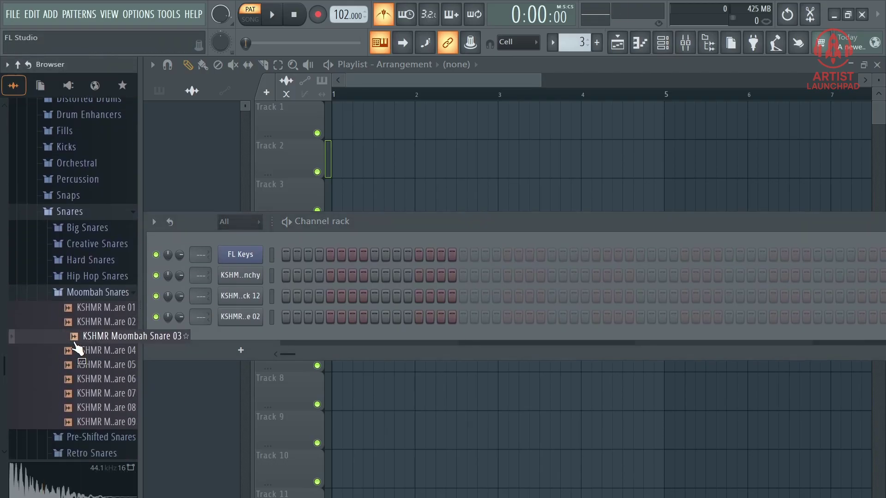
pyautogui.moveTo(77, 350); pyautogui.dragTo(214, 341)
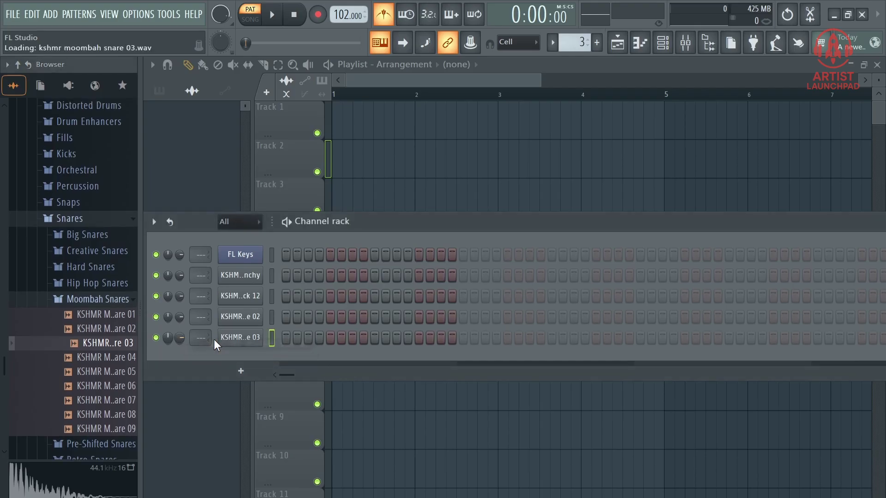
# - Place KSHMR Moombah Snare 03 as an audio clip on Track 2 just before bar 2, and show its channel in the channel rack
pyautogui.moveTo(340, 240); pyautogui.dragTo(318, 354)
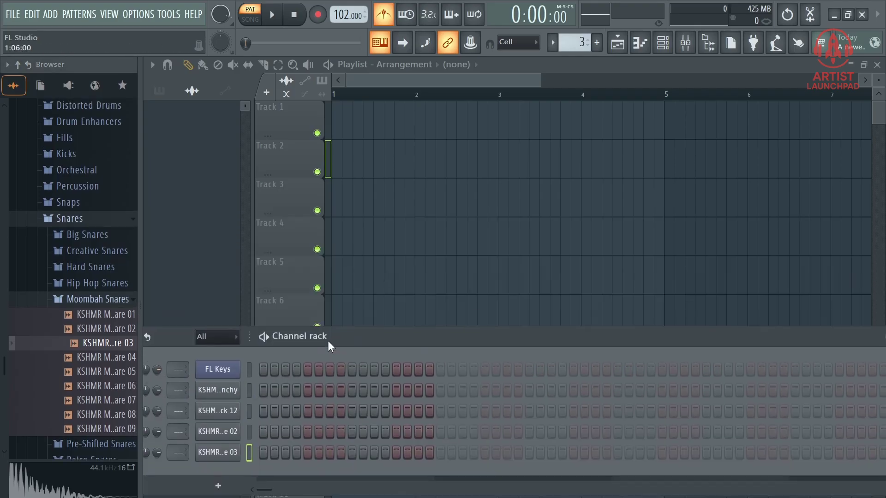
pyautogui.moveTo(81, 342); pyautogui.dragTo(408, 174)
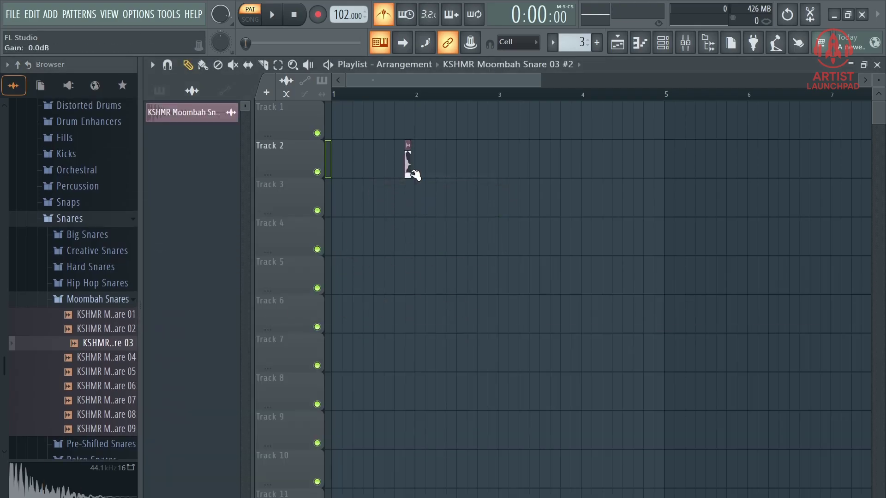
pyautogui.click(663, 42)
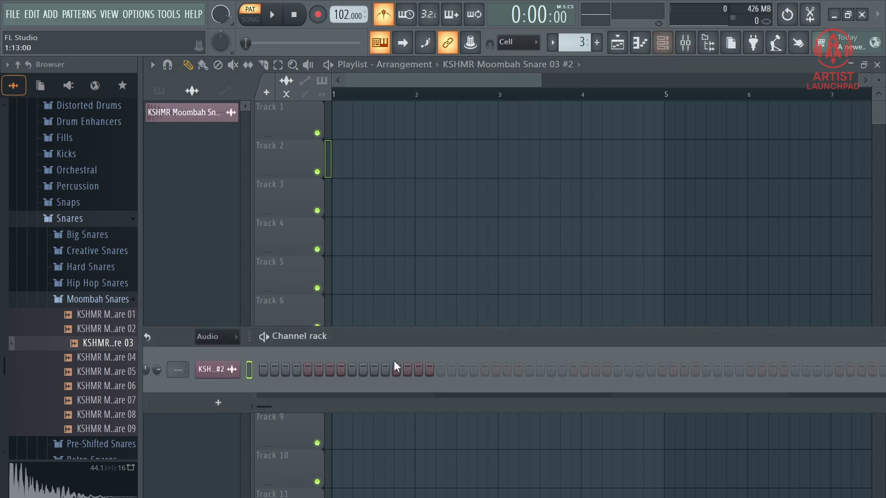
# - Set the channel rack's filter group to All so sampler and audio clip channels are listed together, and move the rack higher over the playlist
pyautogui.scroll(1, 282, 315)
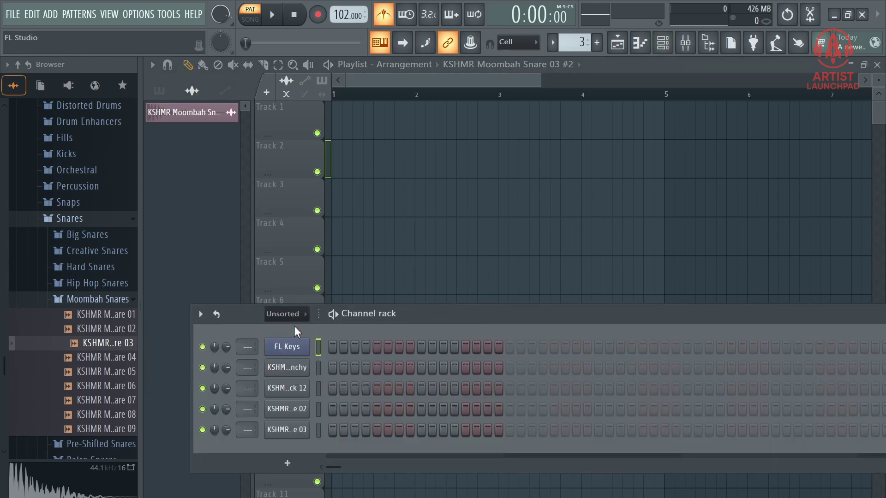
pyautogui.scroll(1, 293, 323)
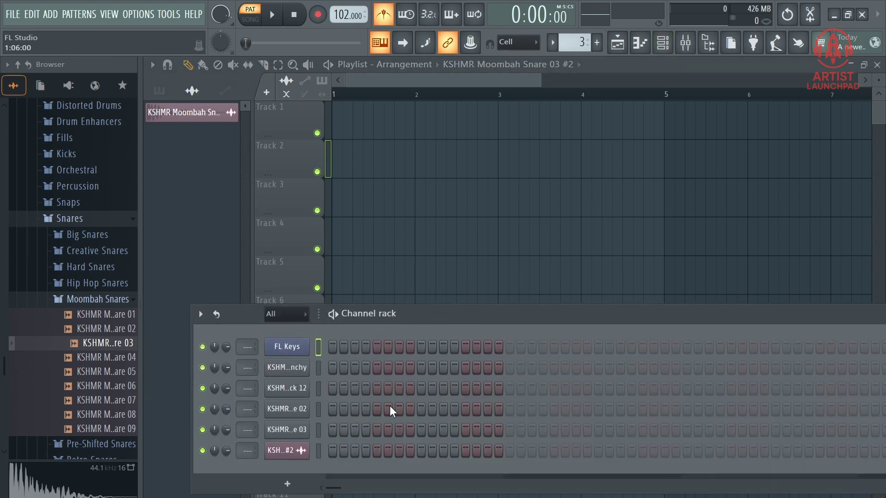
pyautogui.moveTo(434, 314); pyautogui.dragTo(444, 255)
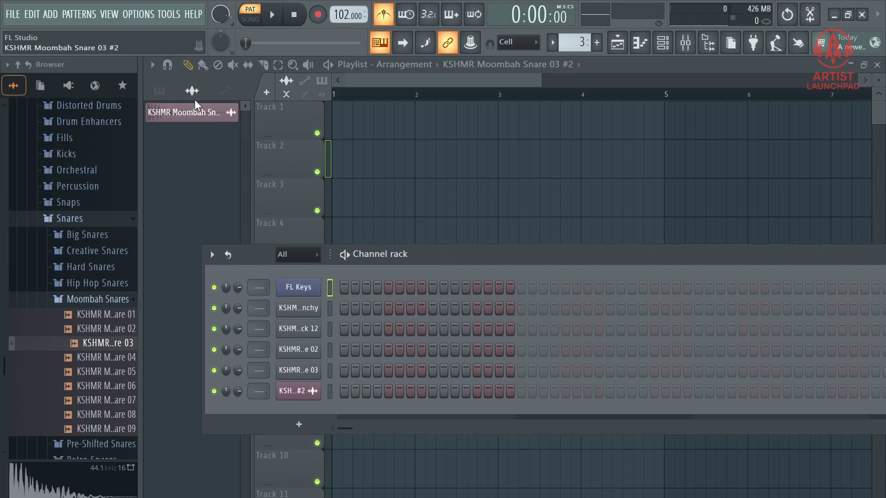
# - Place Pattern 1 at the start of Track 1 and the drums pattern at the start of Track 2
pyautogui.click(159, 89)
pyautogui.click(217, 115)
pyautogui.moveTo(218, 115); pyautogui.dragTo(323, 120)
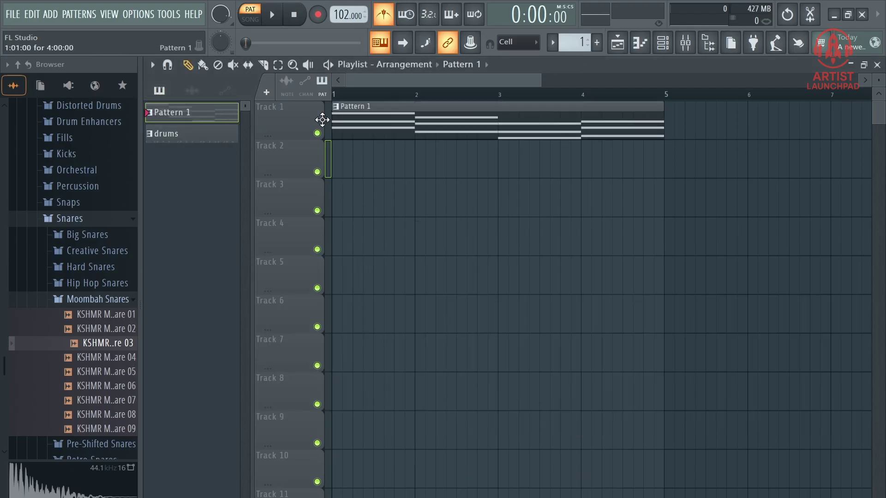
pyautogui.click(226, 138)
pyautogui.click(341, 157)
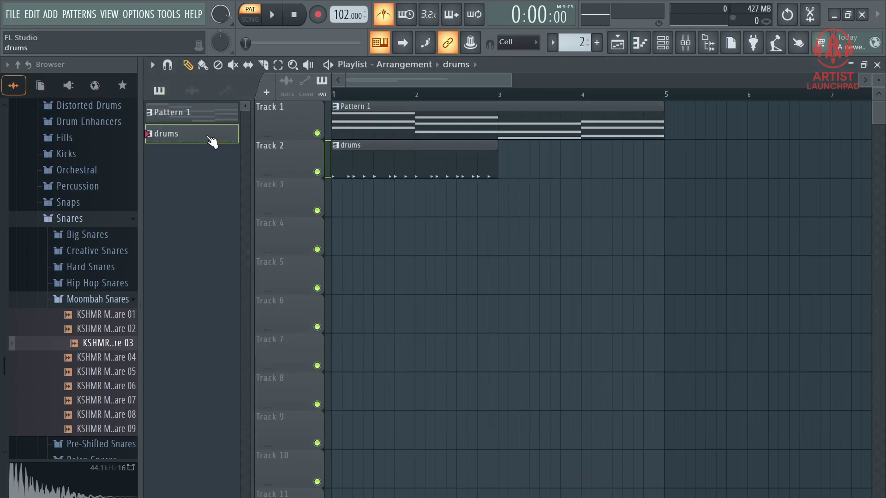
# - Place further copies of the drums pattern on Track 3 and Track 5 shortly after bar 1
pyautogui.click(352, 202)
pyautogui.rightClick(352, 201)
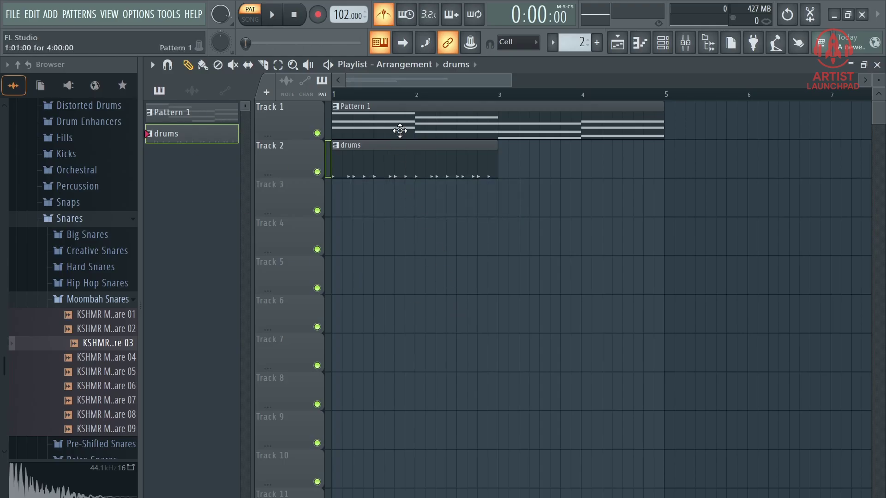
pyautogui.click(371, 204)
pyautogui.click(381, 272)
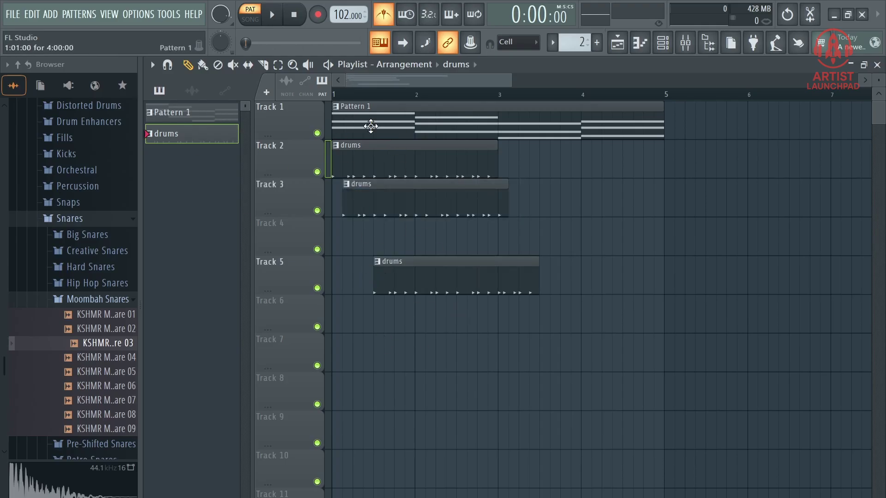
# - Select all pattern clips in the playlist and delete them
pyautogui.hotkey('ctrl', 'a')
pyautogui.press('Delete')
pyautogui.scroll(3, 400, 90)
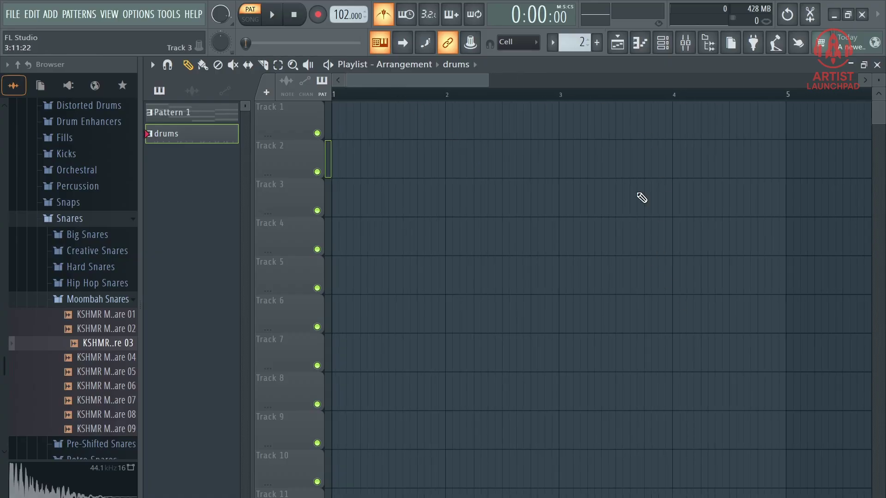
# - View the FL Keys piano roll, return to the playlist, and open the FL Keys instrument from the channel rack
pyautogui.click(640, 43)
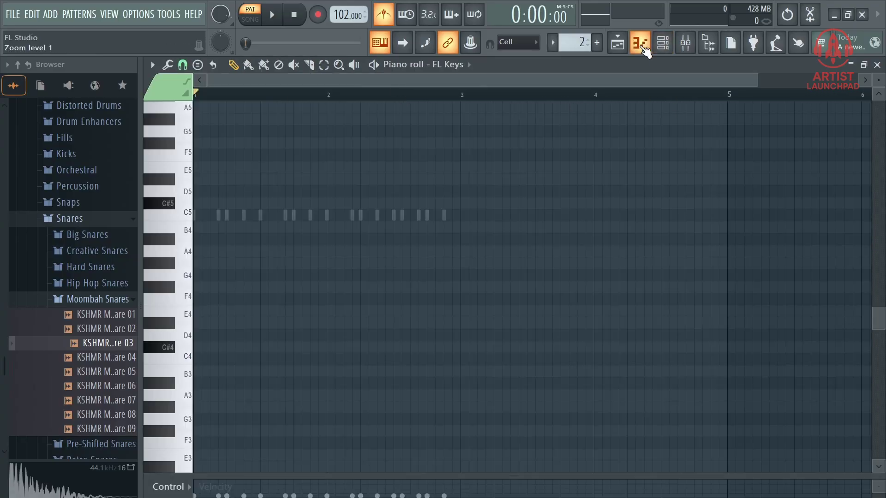
pyautogui.click(640, 43)
pyautogui.click(663, 46)
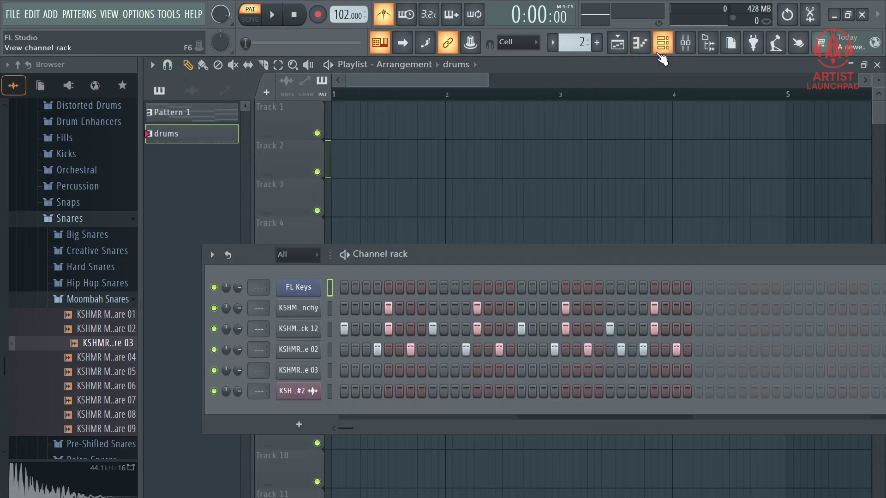
pyautogui.click(315, 291)
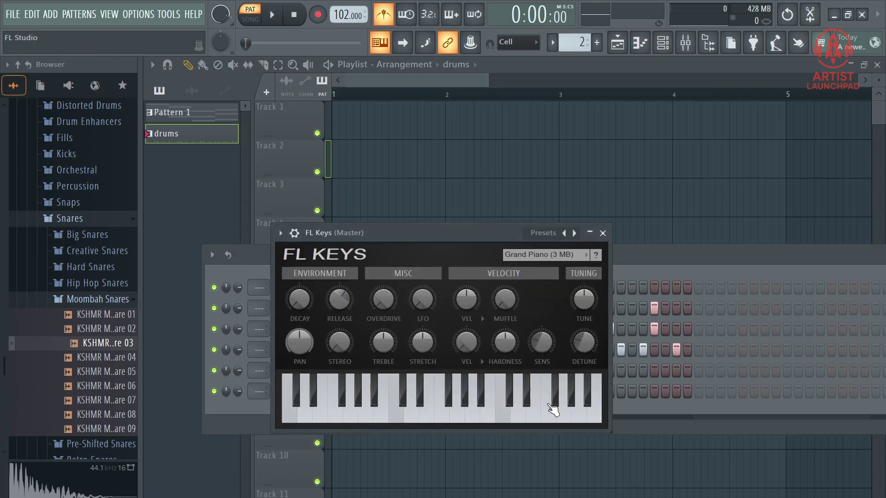
# - Audition several notes on the FL Keys keyboard and close the instrument window
pyautogui.click(431, 408)
pyautogui.click(336, 406)
pyautogui.click(384, 408)
pyautogui.click(486, 408)
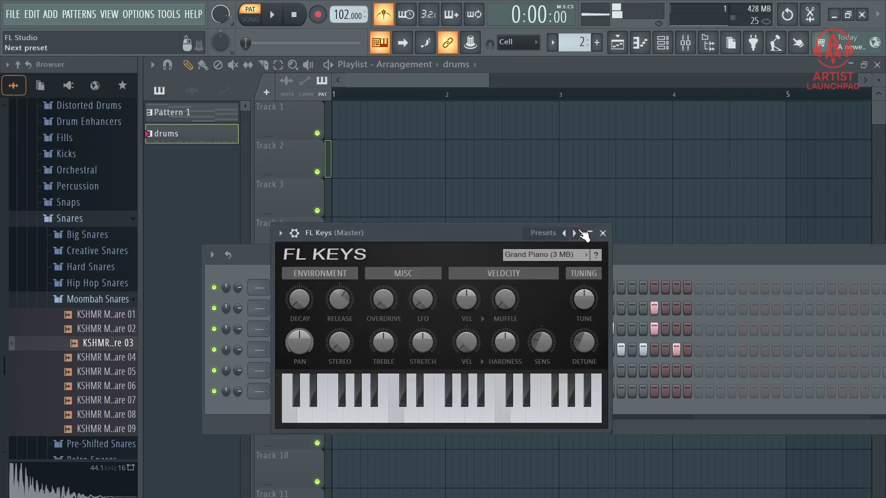
pyautogui.click(602, 233)
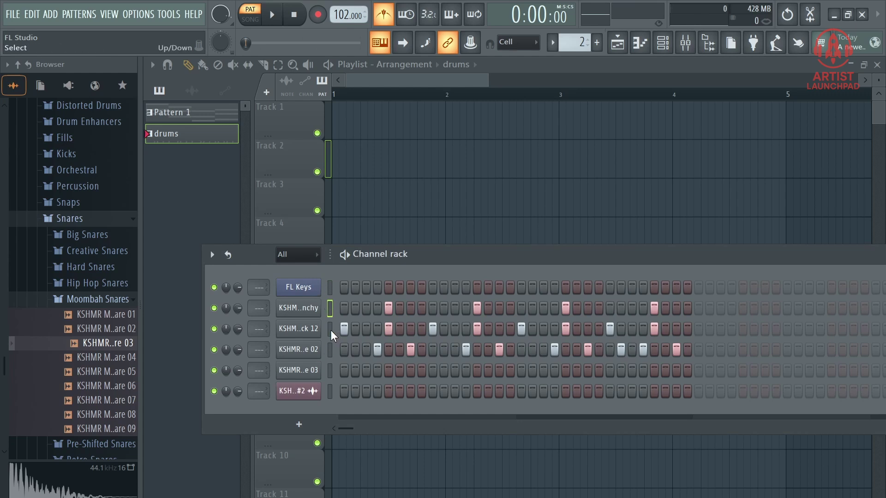
# - Open the FL Keys piano roll and place notes F#4, C#5, F5, E5, B4 and F4 across bars 1 to 3
pyautogui.click(330, 288)
pyautogui.press('F7')
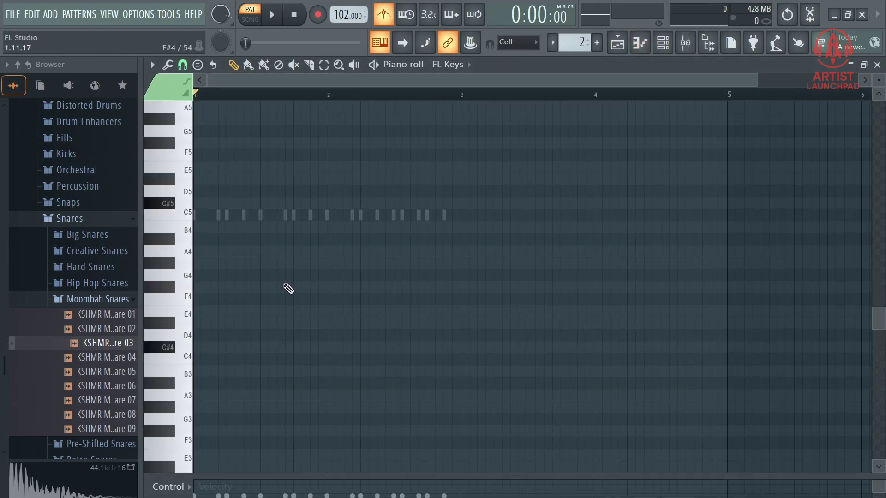
pyautogui.click(247, 287)
pyautogui.click(246, 203)
pyautogui.click(288, 155)
pyautogui.click(438, 167)
pyautogui.click(439, 227)
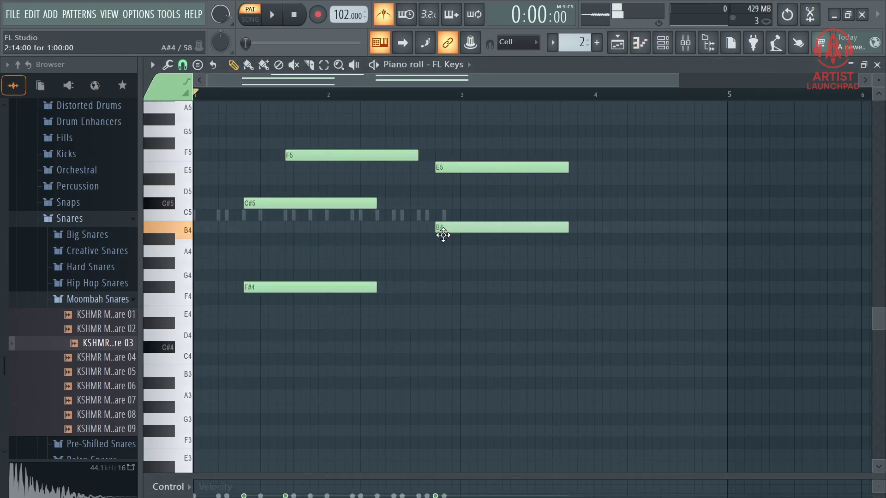
pyautogui.click(479, 299)
# - Delete all the notes just placed in the FL Keys piano roll
pyautogui.rightClick(351, 155)
pyautogui.rightClick(309, 203)
pyautogui.rightClick(309, 287)
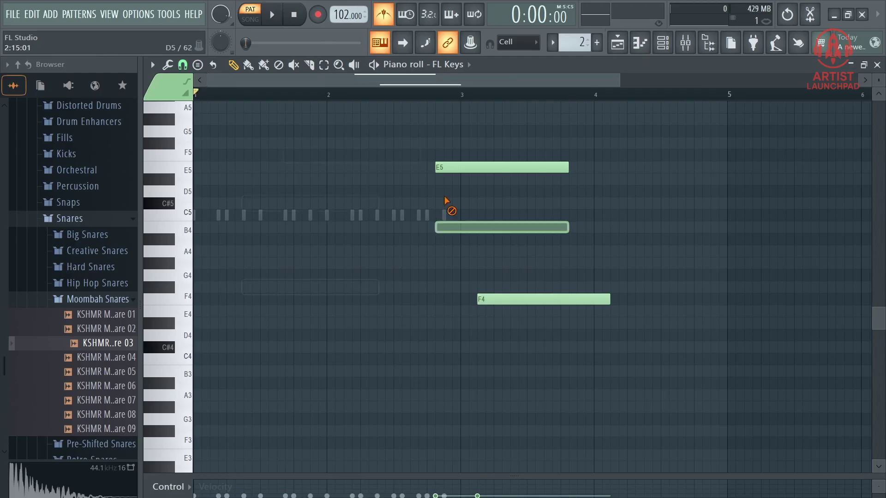
pyautogui.rightClick(502, 227)
pyautogui.rightClick(501, 167)
pyautogui.rightClick(543, 299)
# - Show the channel rack and open the FL Keys piano roll from the channel's options
pyautogui.click(662, 42)
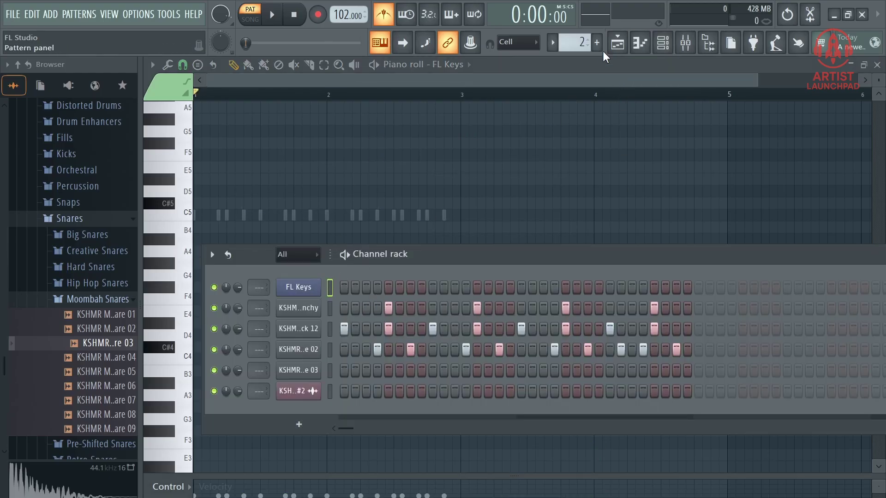
pyautogui.rightClick(312, 289)
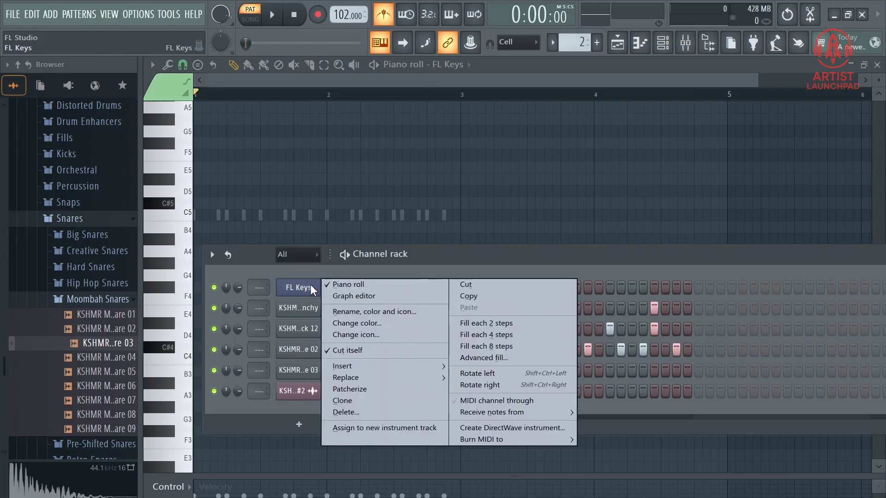
pyautogui.click(328, 286)
pyautogui.rightClick(308, 286)
pyautogui.click(334, 285)
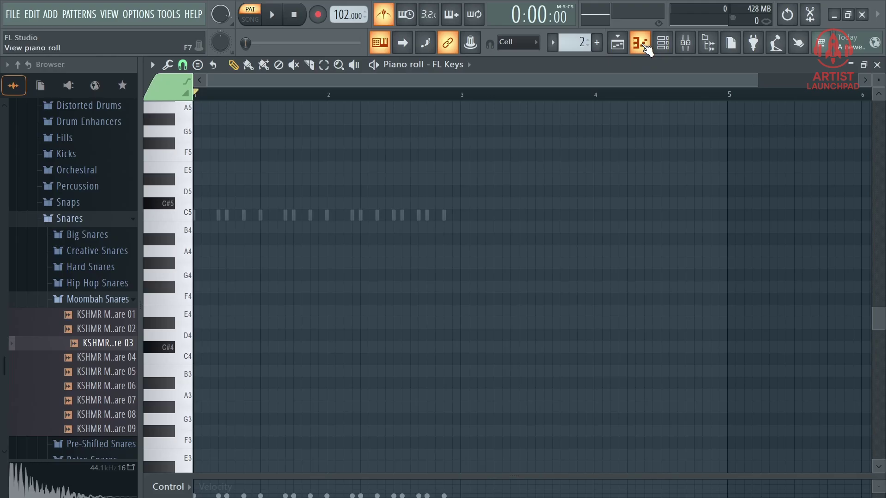
# - Show the playlist, bring the channel rack up over it, and return to the empty playlist
pyautogui.click(617, 44)
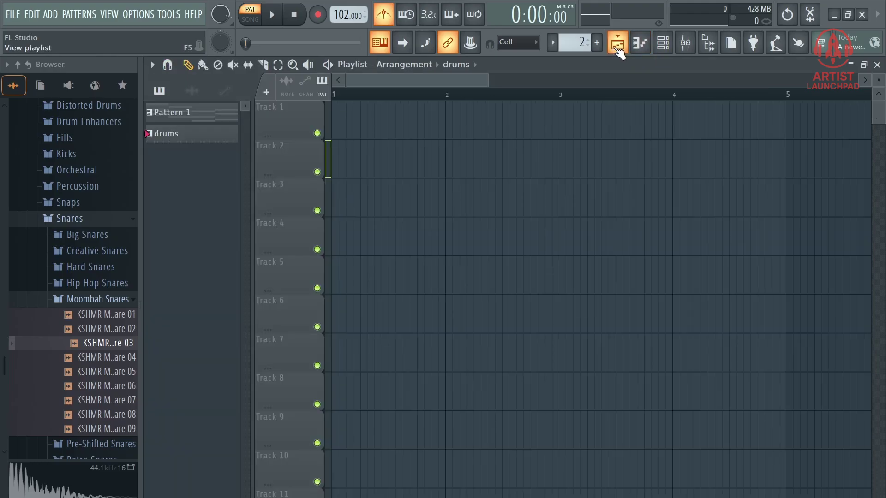
pyautogui.click(670, 47)
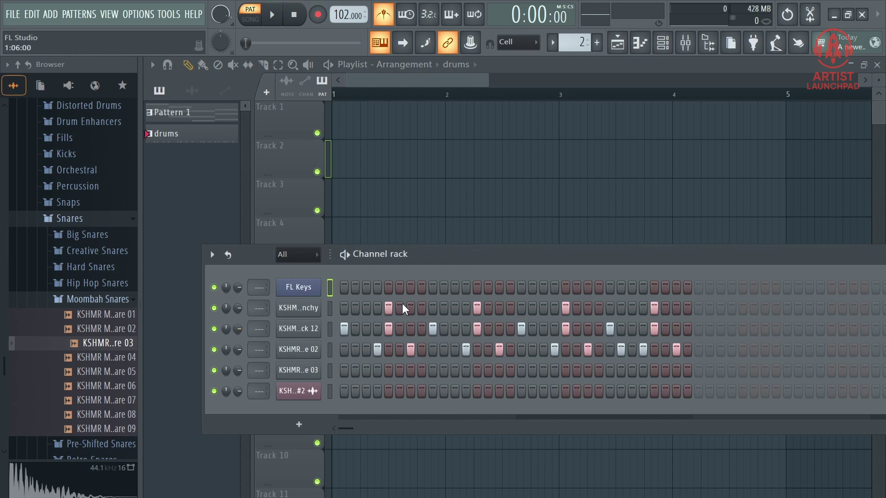
pyautogui.scroll(3, 374, 102)
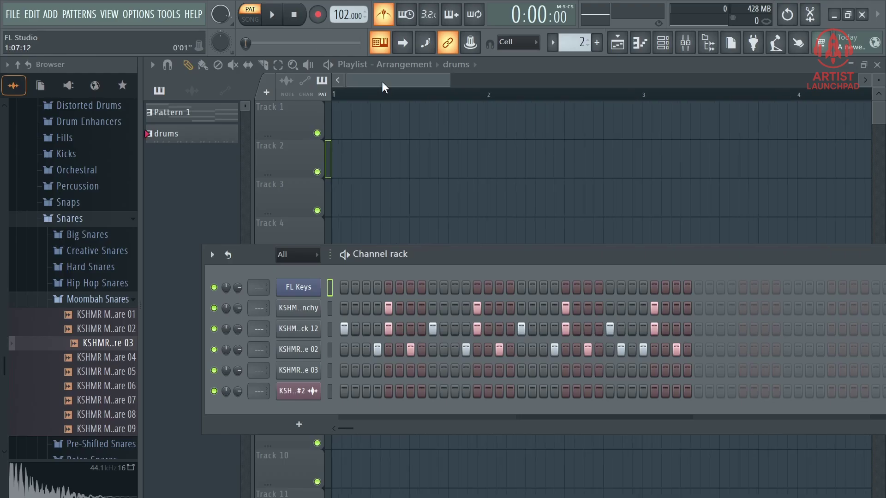
pyautogui.click(369, 151)
pyautogui.rightClick(382, 146)
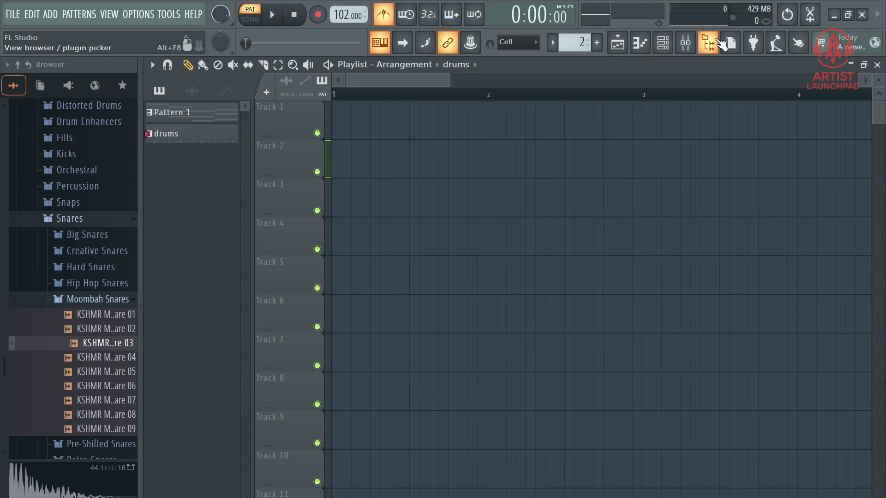
# - Hide and reshow the browser, and preview samples from its Moombah Snares and Crashes folders
pyautogui.click(721, 44)
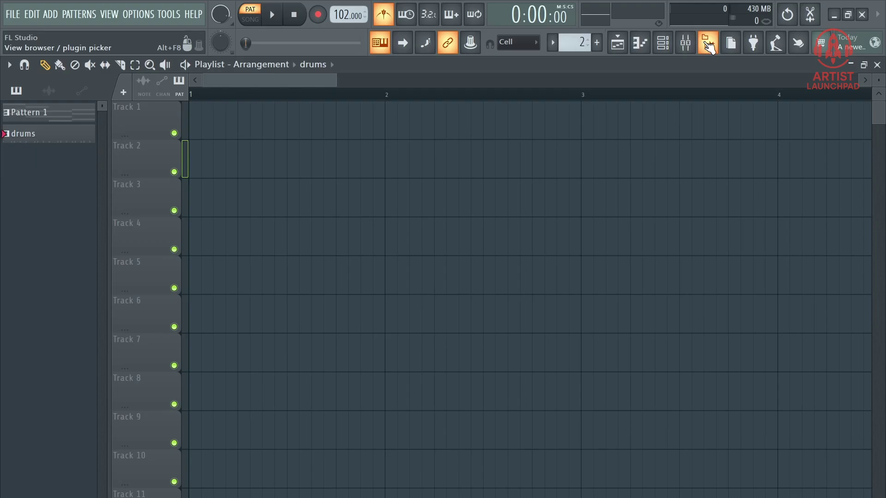
pyautogui.click(709, 46)
pyautogui.scroll(-5, 79, 301)
pyautogui.scroll(3, 79, 286)
pyautogui.moveTo(92, 279); pyautogui.dragTo(73, 281)
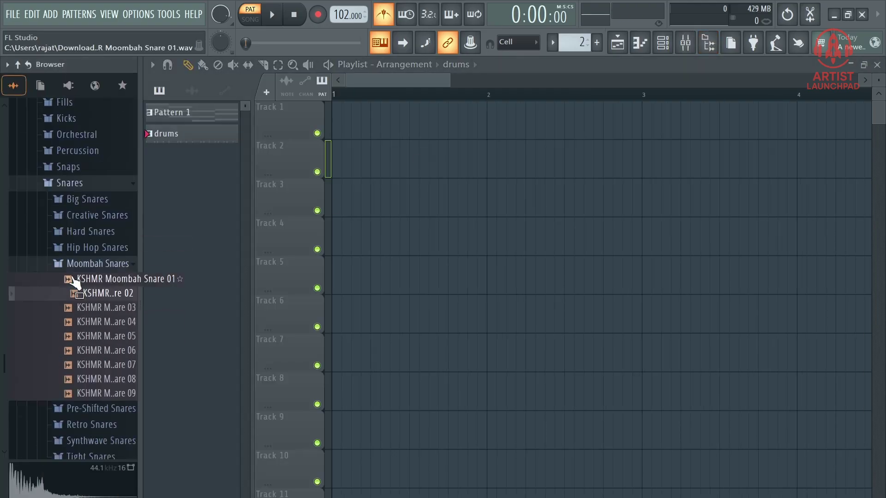
pyautogui.scroll(10, 76, 178)
pyautogui.click(76, 309)
pyautogui.scroll(1, 74, 323)
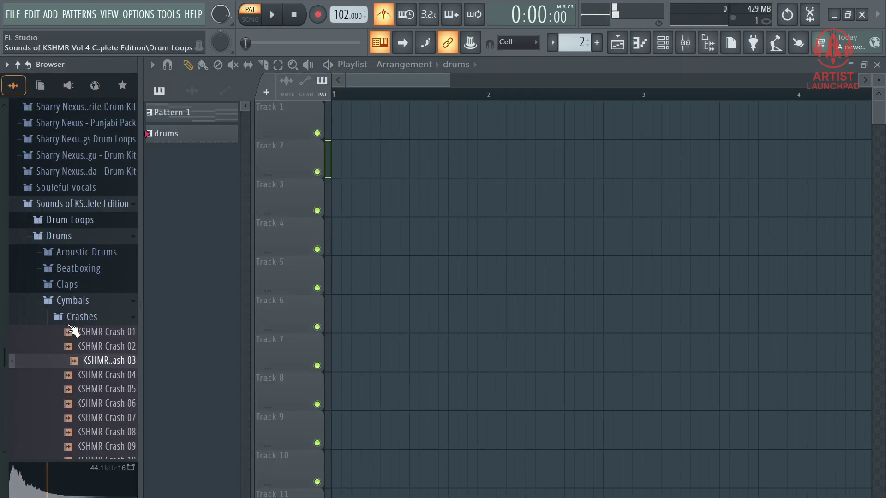
# - Browse the instrument and vocal sample folders and preview several vocal samples, including KSHMR Vocal Atmosphere 09 (Dm)
pyautogui.scroll(-20, 72, 332)
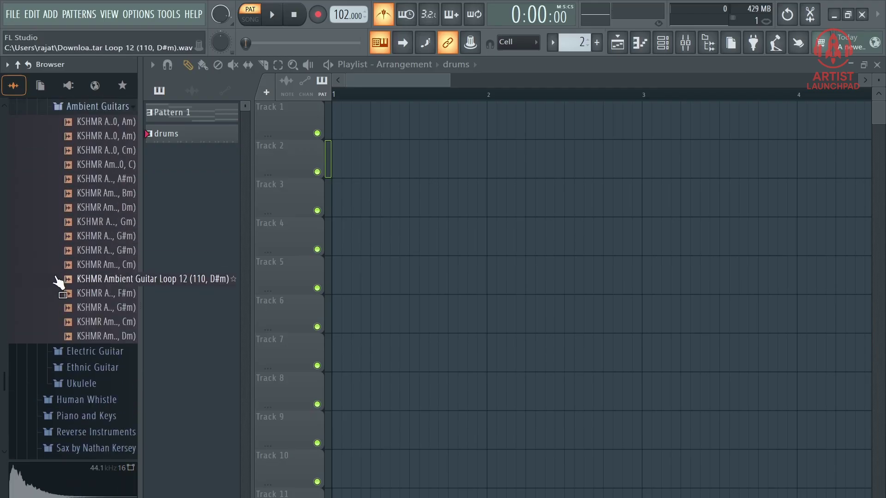
pyautogui.scroll(-15, 59, 282)
pyautogui.click(69, 265)
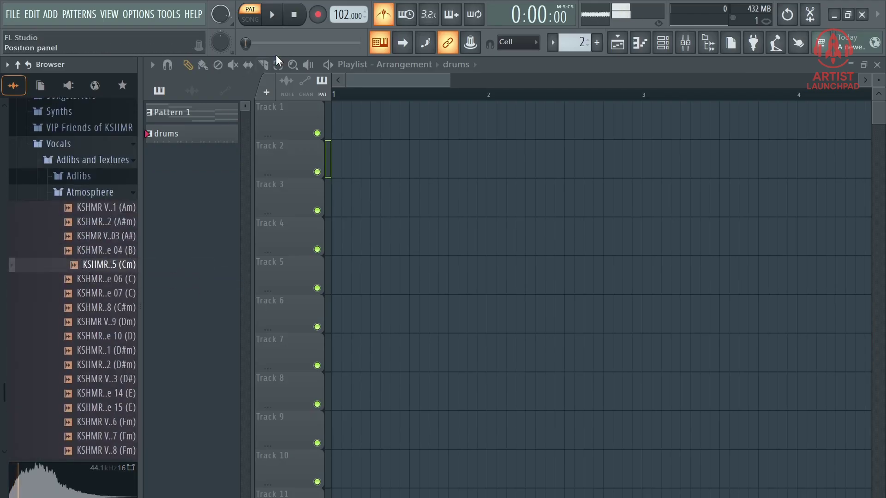
pyautogui.scroll(-20, 23, 372)
pyautogui.scroll(2, 70, 306)
pyautogui.scroll(-2, 77, 310)
pyautogui.click(76, 304)
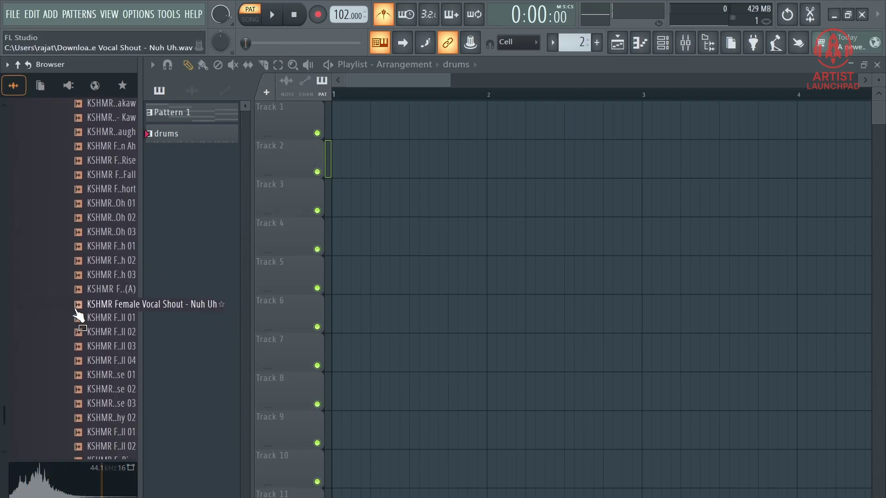
pyautogui.scroll(20, 75, 306)
pyautogui.click(71, 281)
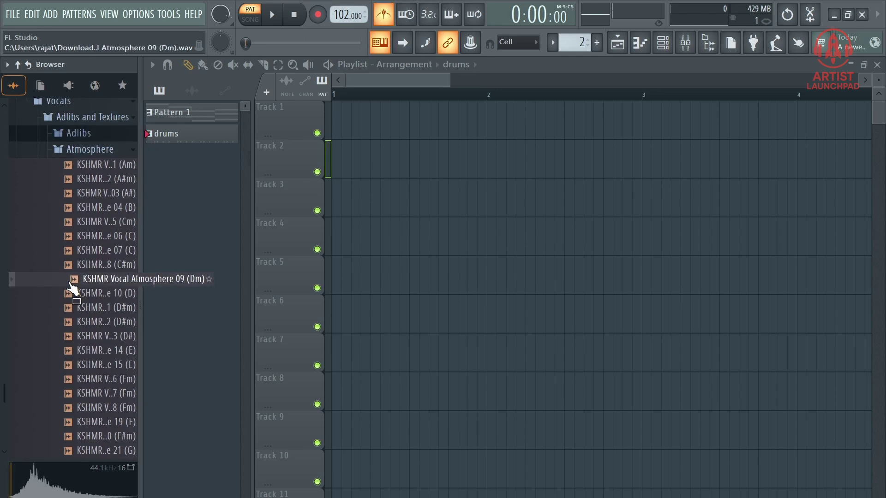
# - Go back to the Moombah Snares folder in the browser and preview KSHMR Moombah Snare 07
pyautogui.scroll(15, 73, 287)
pyautogui.click(71, 285)
pyautogui.scroll(10, 74, 284)
pyautogui.click(85, 272)
# - Widen the browser to show full sample names, preview KSHMR Moombah Snare 03, and narrow the browser back
pyautogui.moveTo(141, 247); pyautogui.dragTo(722, 308)
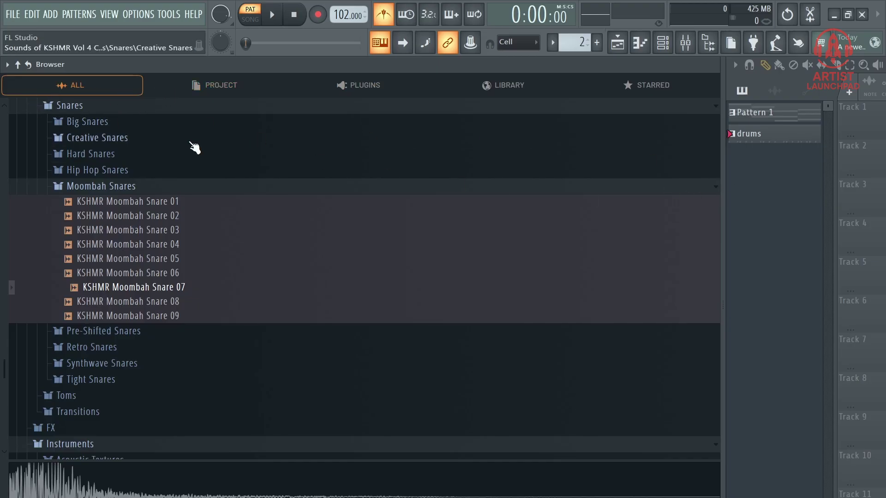
pyautogui.click(140, 231)
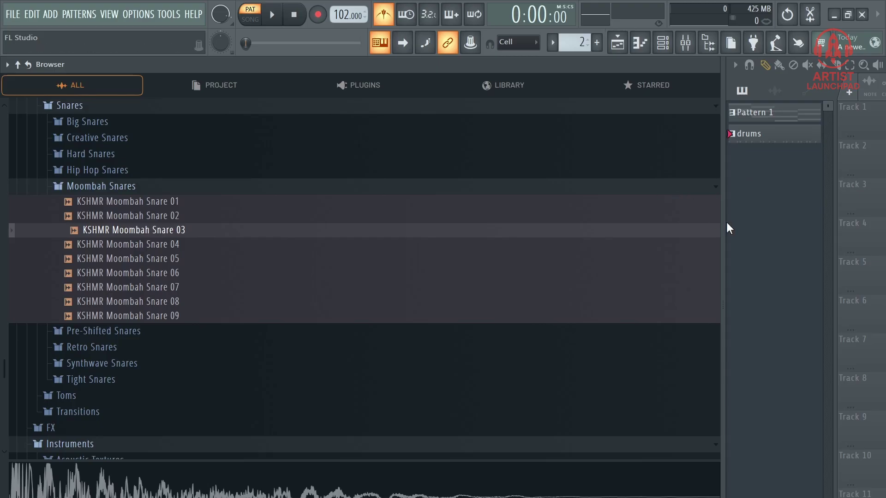
pyautogui.moveTo(730, 227); pyautogui.dragTo(119, 248)
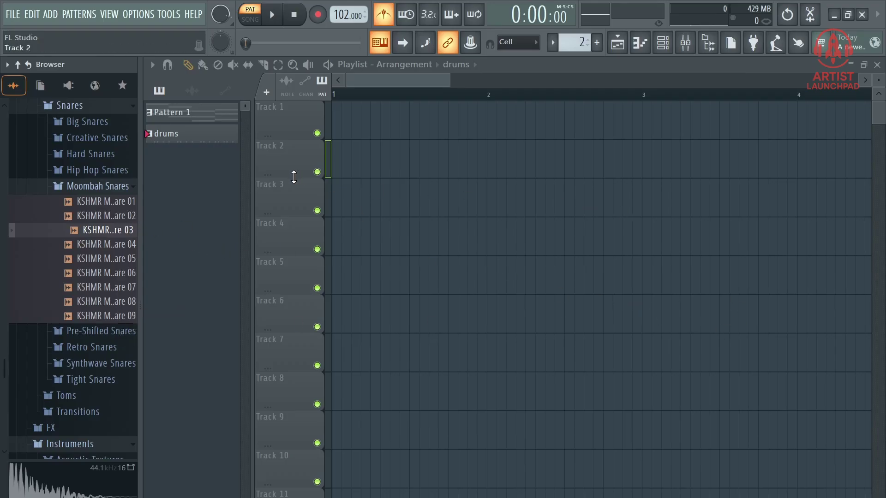
# - Look through the snare samples once more and hide the browser
pyautogui.scroll(-5, 75, 382)
pyautogui.scroll(7, 88, 368)
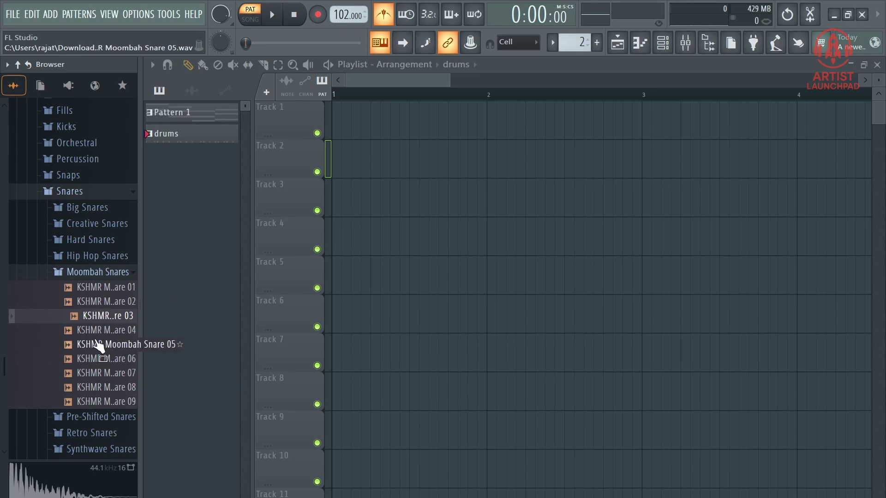
pyautogui.click(714, 54)
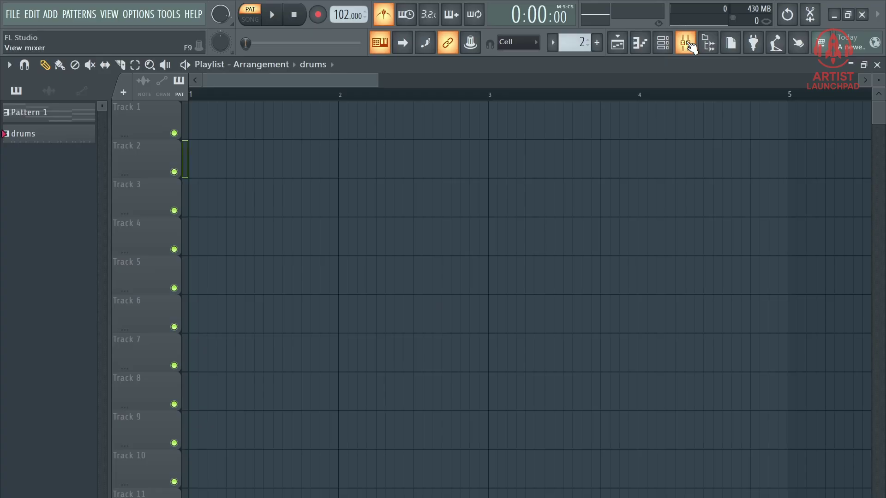
# - Open the mixer and select several insert tracks in turn, including Insert 12 and Insert 1, finishing on the Master track
pyautogui.click(688, 44)
pyautogui.click(862, 125)
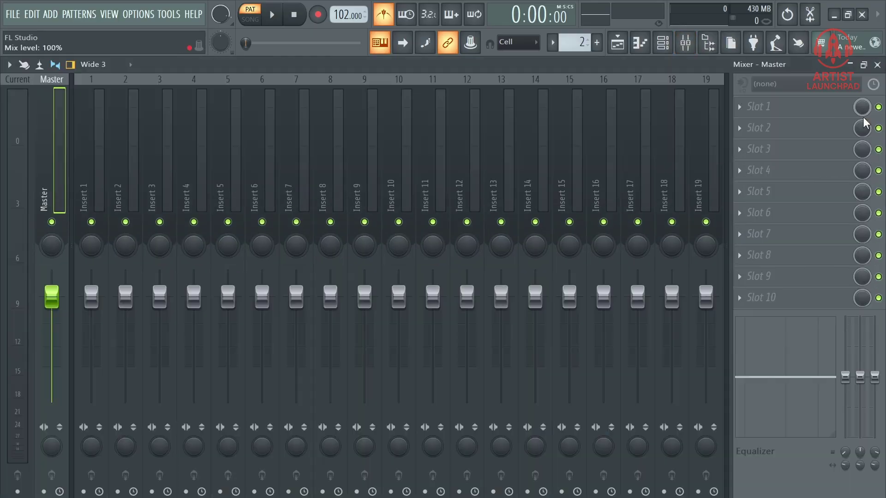
pyautogui.click(297, 154)
pyautogui.click(466, 164)
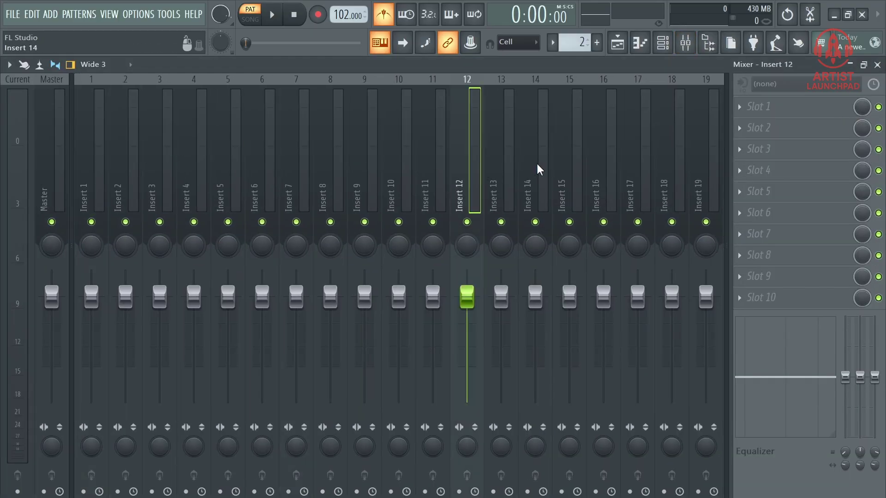
pyautogui.click(296, 170)
pyautogui.click(150, 173)
pyautogui.click(105, 173)
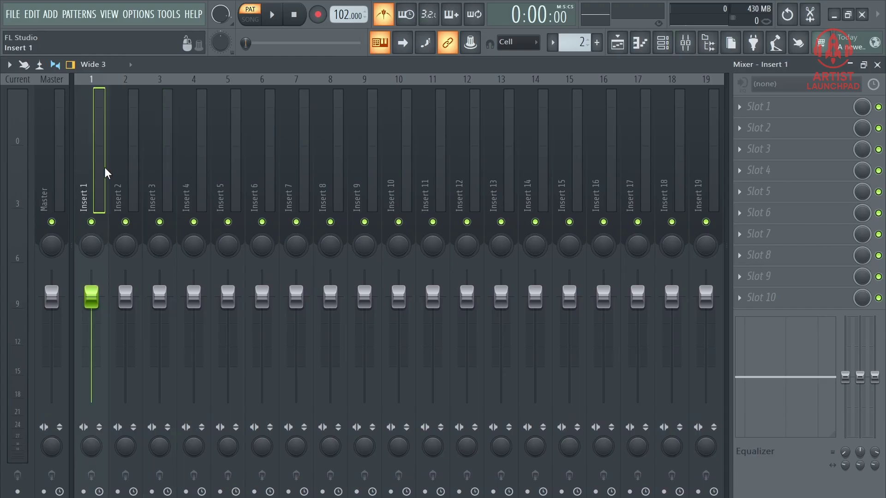
pyautogui.click(54, 189)
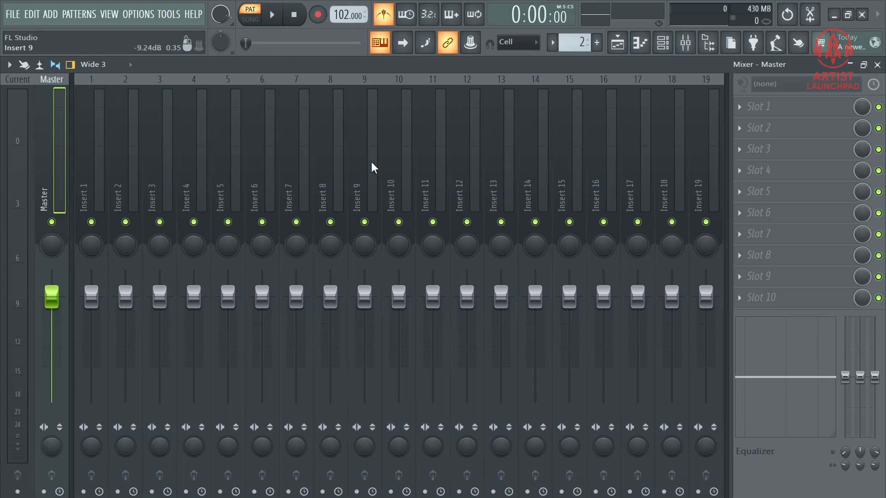
# - Set the mixer volumes of Inserts 1 to 6 to about 2.0, -8.0, -7.2, -6.3, -6.4 and -8.0 dB
pyautogui.moveTo(91, 295); pyautogui.dragTo(90, 336)
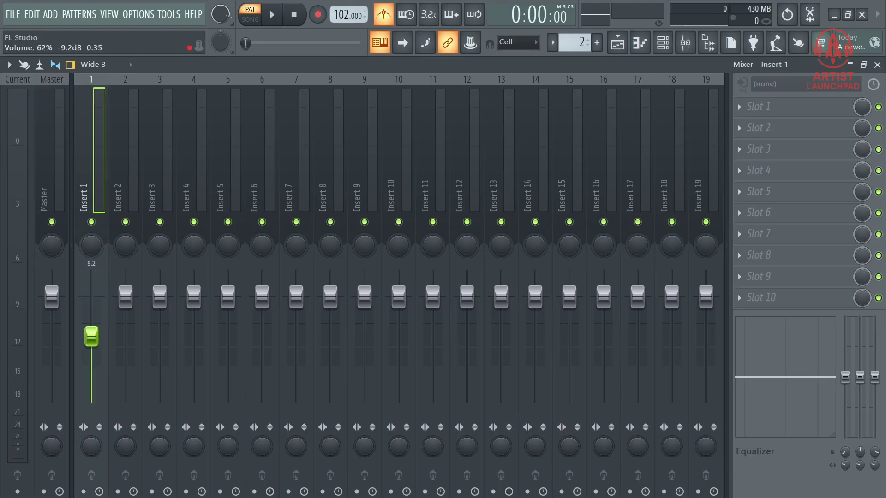
pyautogui.moveTo(159, 328)
pyautogui.mouseDown()
pyautogui.moveTo(160, 287)
pyautogui.moveTo(160, 328)
pyautogui.mouseUp()
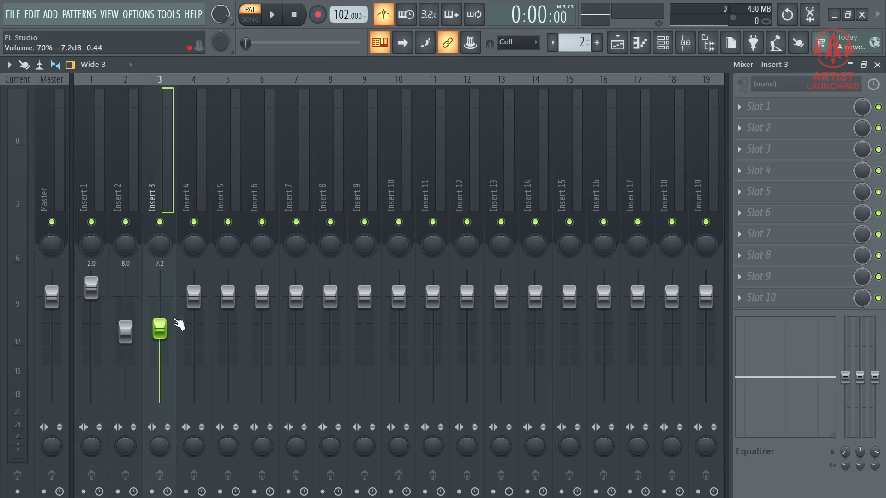
pyautogui.moveTo(194, 297); pyautogui.dragTo(194, 324)
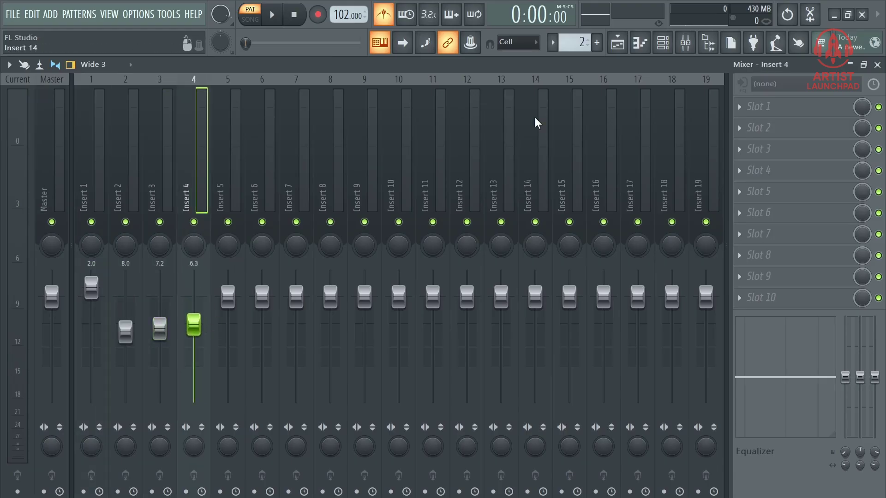
pyautogui.click(262, 296)
pyautogui.moveTo(228, 295); pyautogui.dragTo(229, 323)
pyautogui.moveTo(262, 295); pyautogui.dragTo(263, 332)
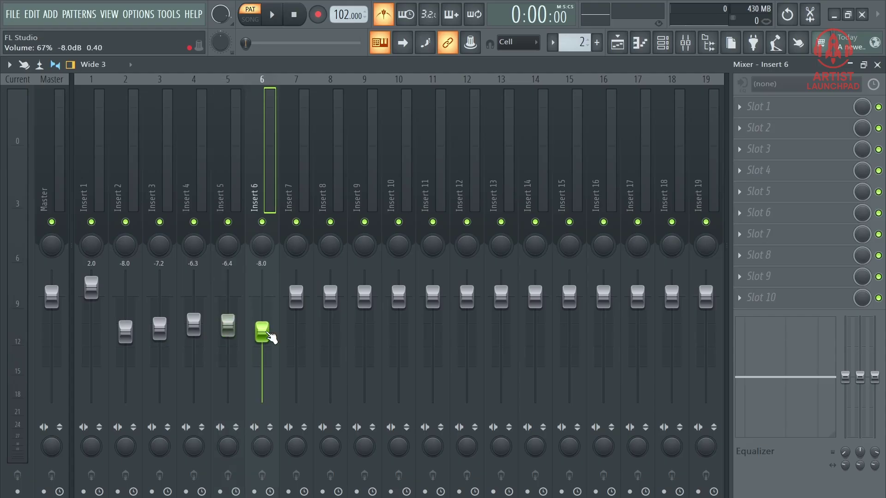
# - Leave the mixer and open the project picker to view the project's patterns, audio clips and channels
pyautogui.click(730, 44)
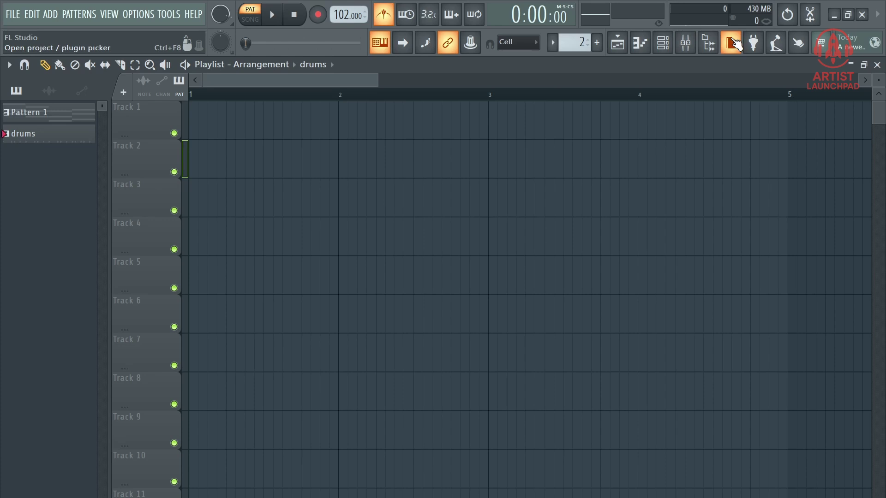
pyautogui.click(733, 43)
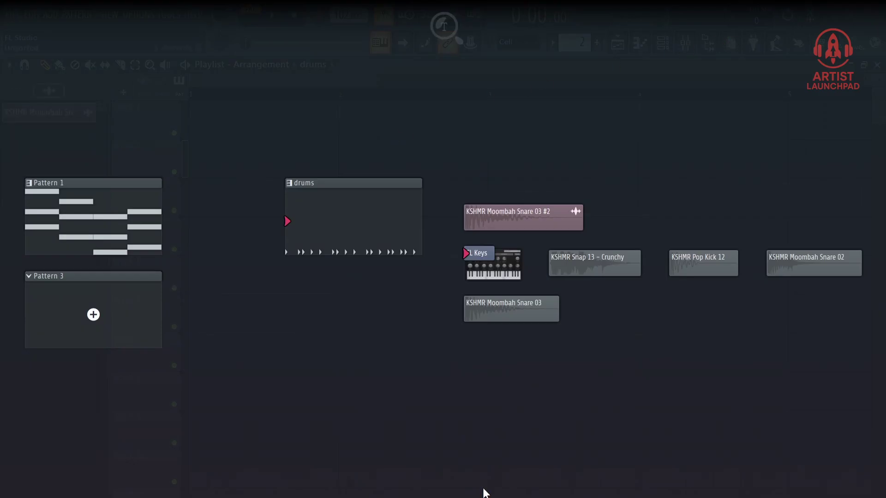
pyautogui.moveTo(482, 497)
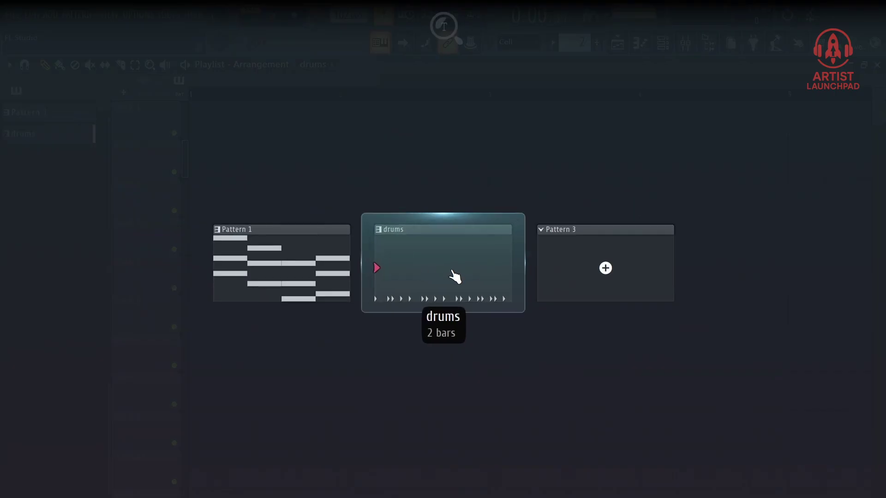
# - Look through the project picker's patterns and the channels used by the drums pattern, and examine the plugin picker's instruments and effects
pyautogui.click(298, 250)
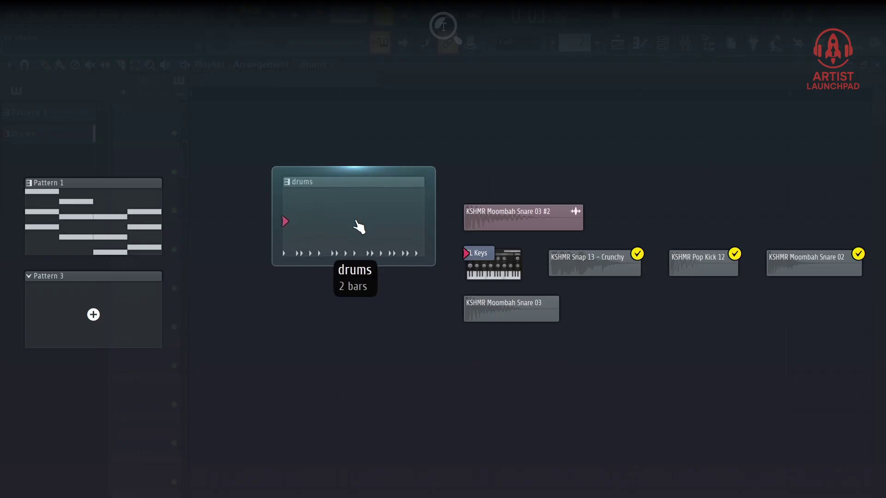
pyautogui.click(234, 167)
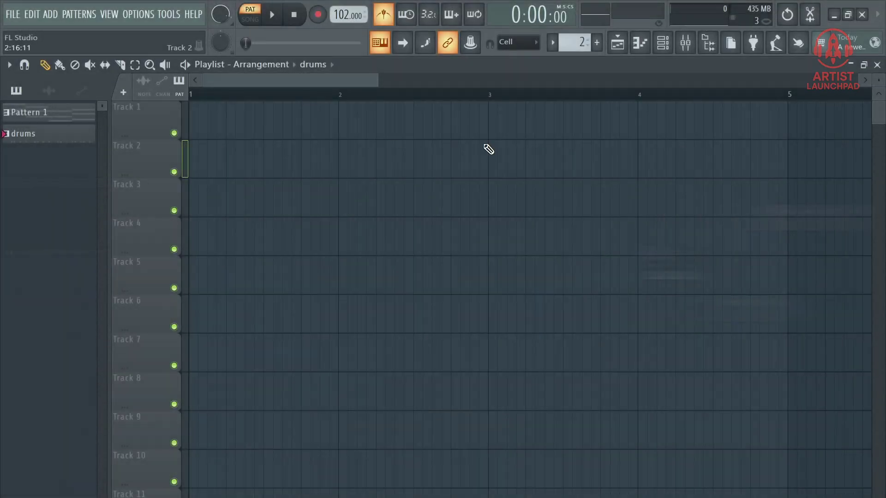
pyautogui.click(733, 43)
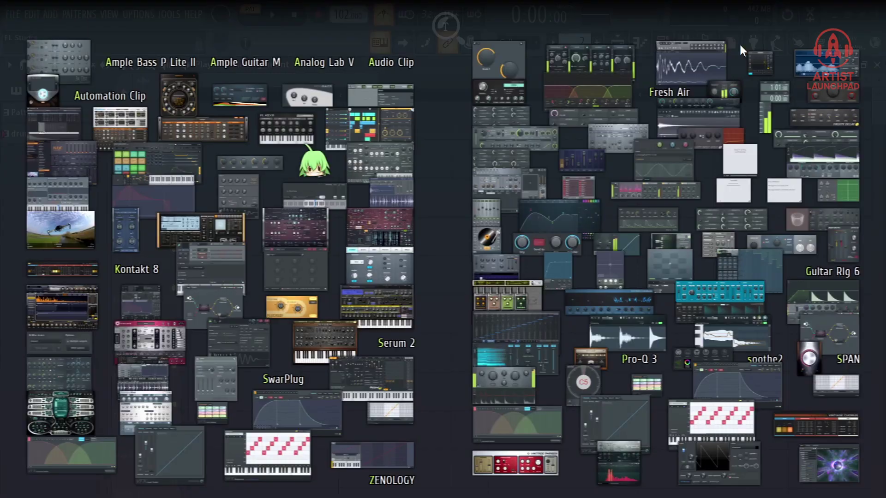
pyautogui.click(746, 45)
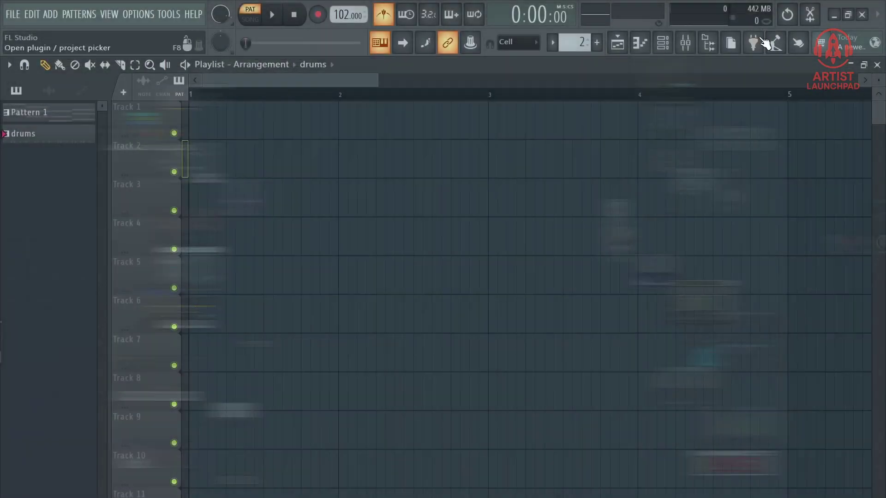
pyautogui.click(755, 46)
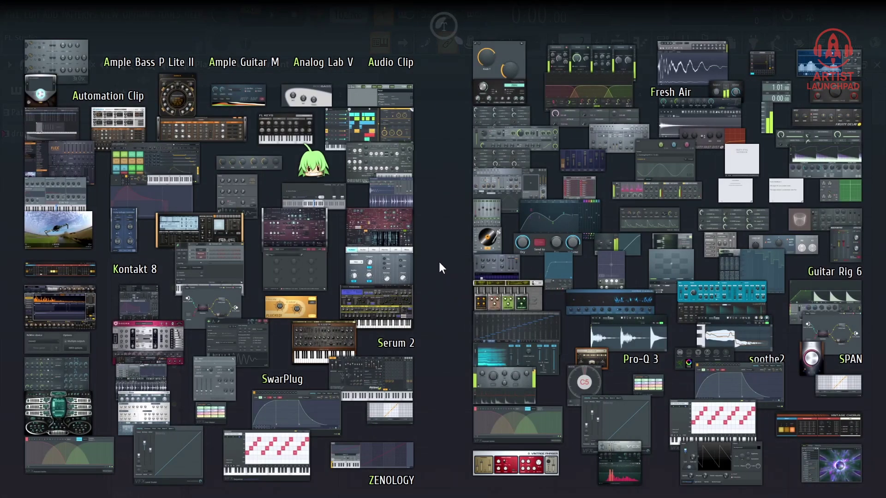
pyautogui.click(438, 220)
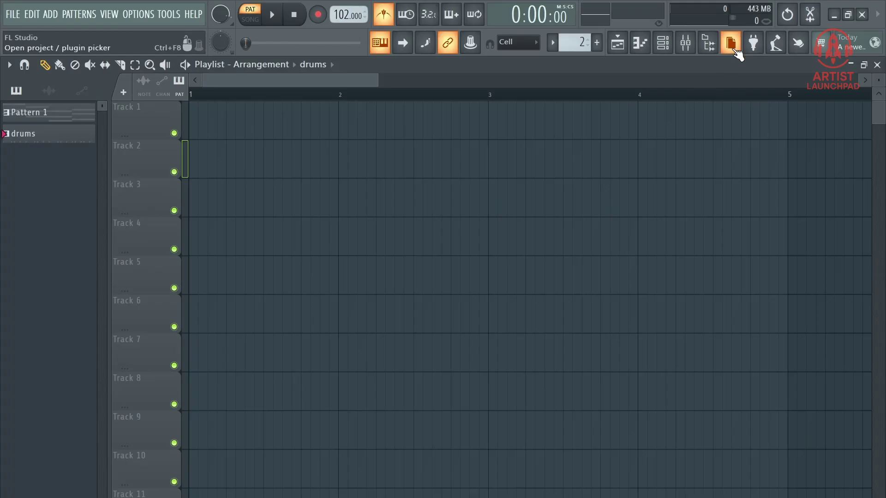
pyautogui.click(733, 49)
pyautogui.click(446, 168)
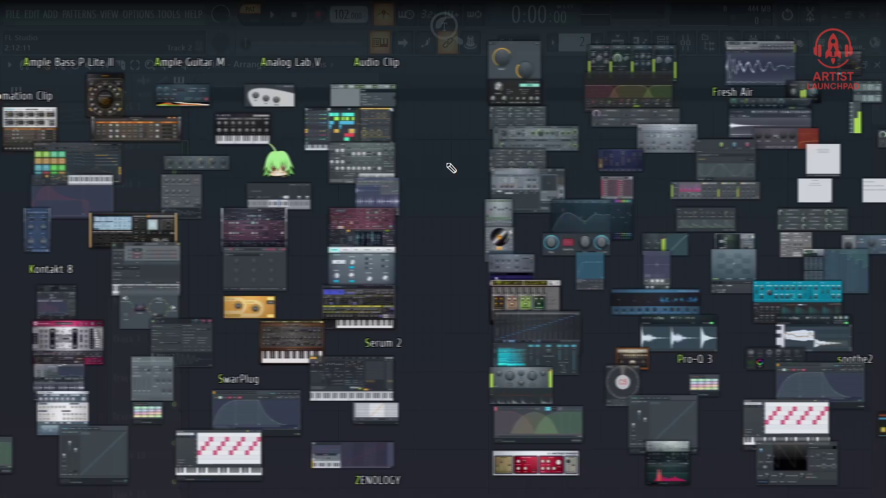
pyautogui.click(708, 42)
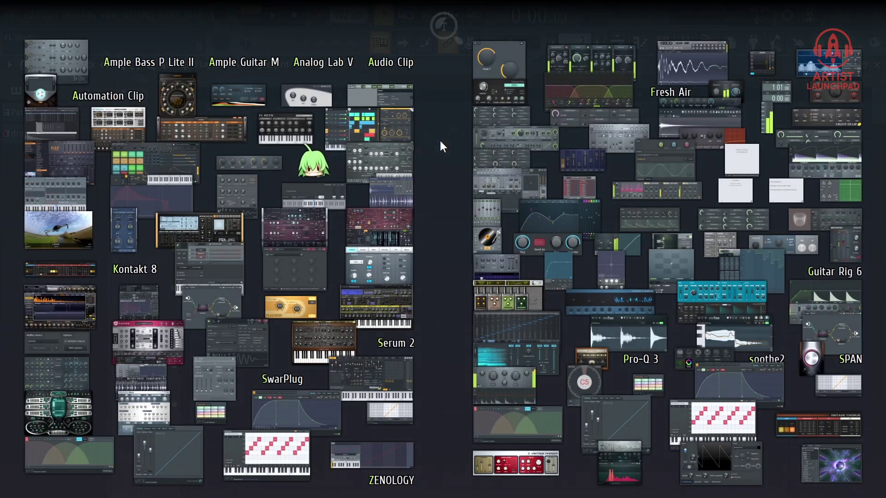
pyautogui.click(439, 142)
# - Use the tempo tapper to tap the project tempo to 103 BPM and close it
pyautogui.click(779, 43)
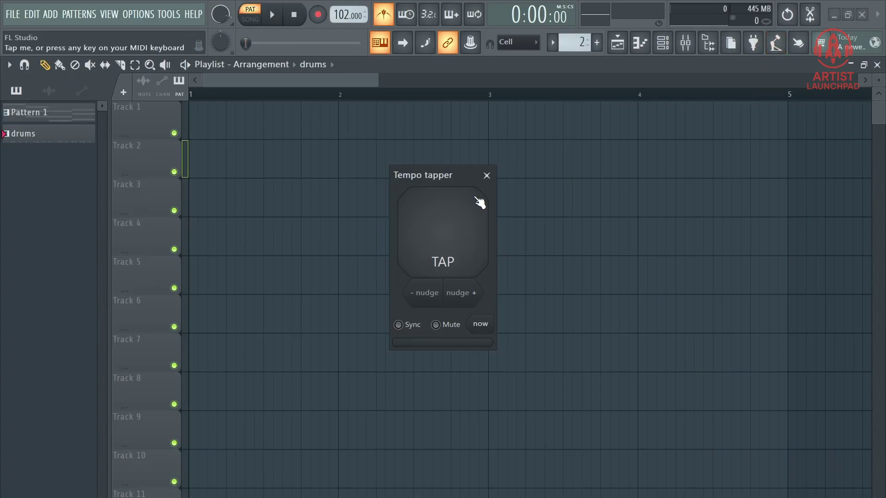
pyautogui.moveTo(458, 186); pyautogui.dragTo(468, 164)
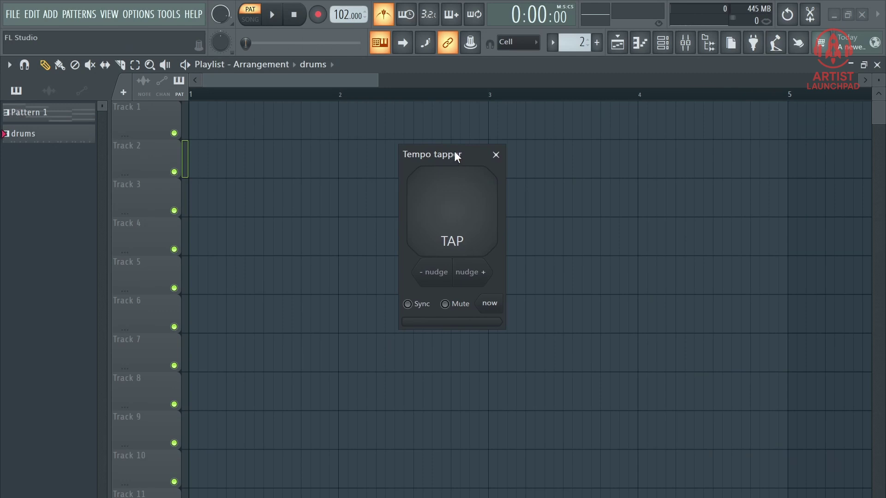
pyautogui.moveTo(457, 157); pyautogui.dragTo(467, 157)
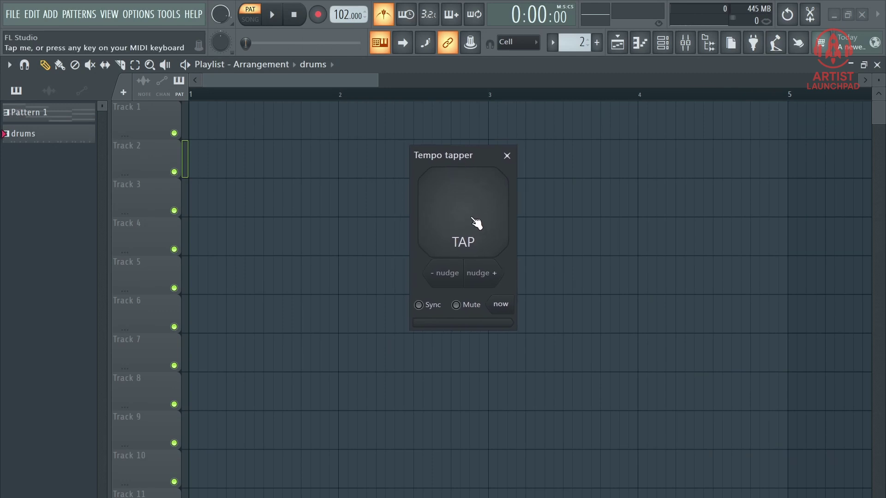
pyautogui.click(482, 212)
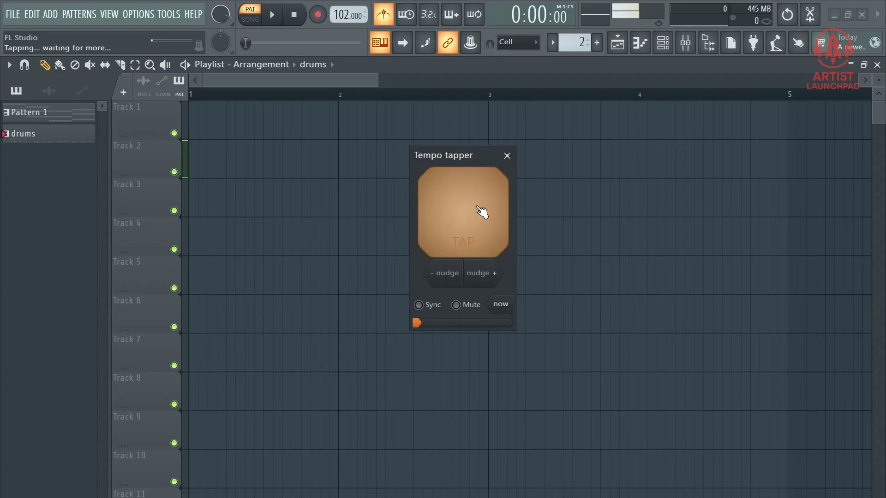
pyautogui.click(482, 211)
pyautogui.click(482, 211)
pyautogui.click(481, 211)
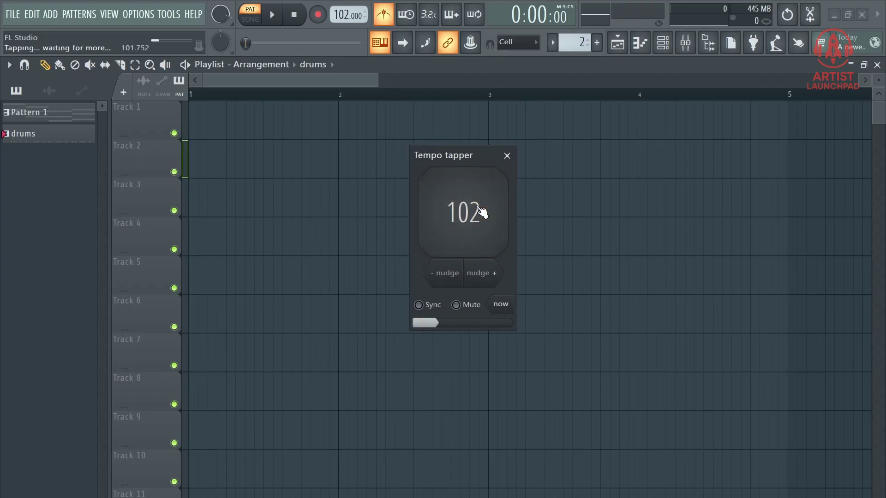
pyautogui.click(481, 212)
pyautogui.click(481, 212)
pyautogui.click(482, 212)
pyautogui.click(481, 211)
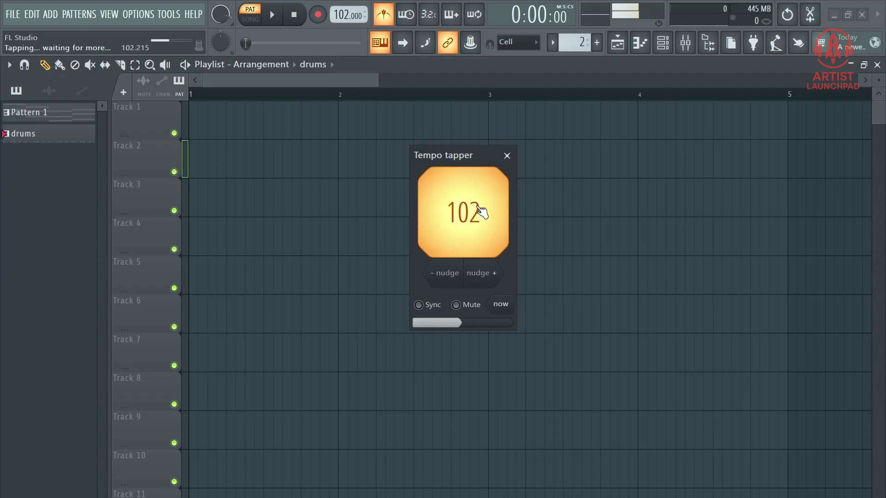
pyautogui.click(482, 211)
pyautogui.click(482, 212)
pyautogui.click(482, 211)
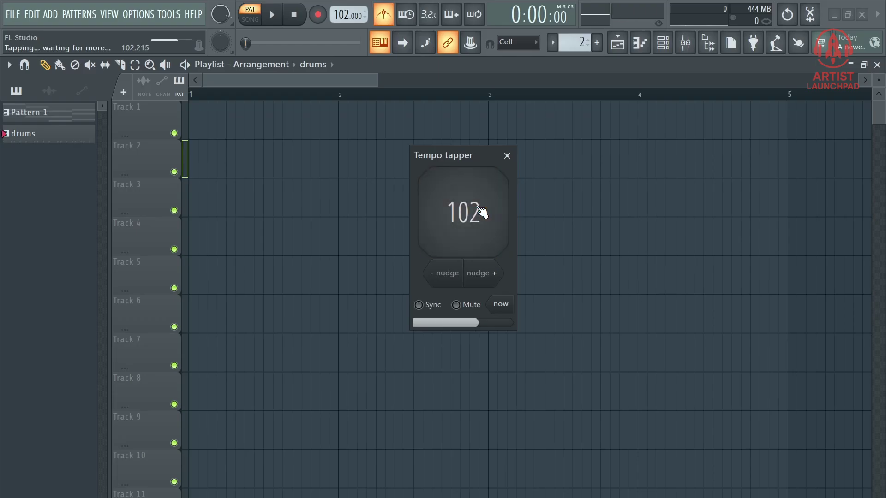
pyautogui.click(482, 211)
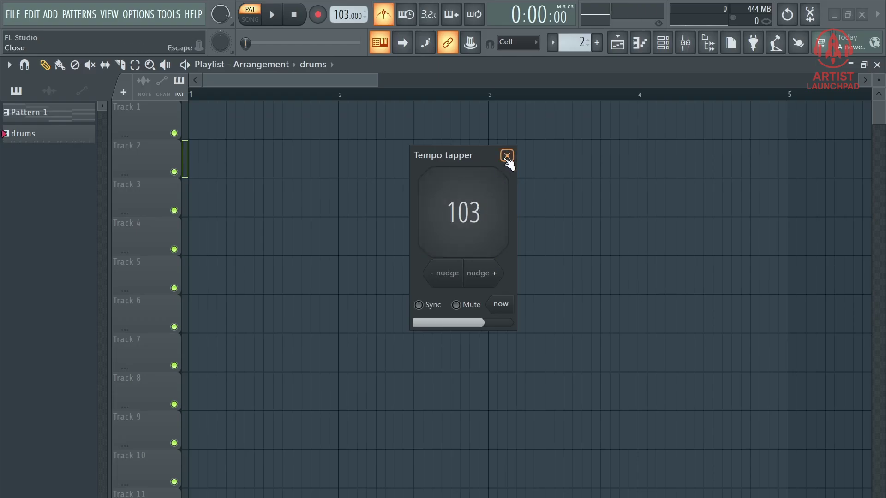
pyautogui.click(507, 157)
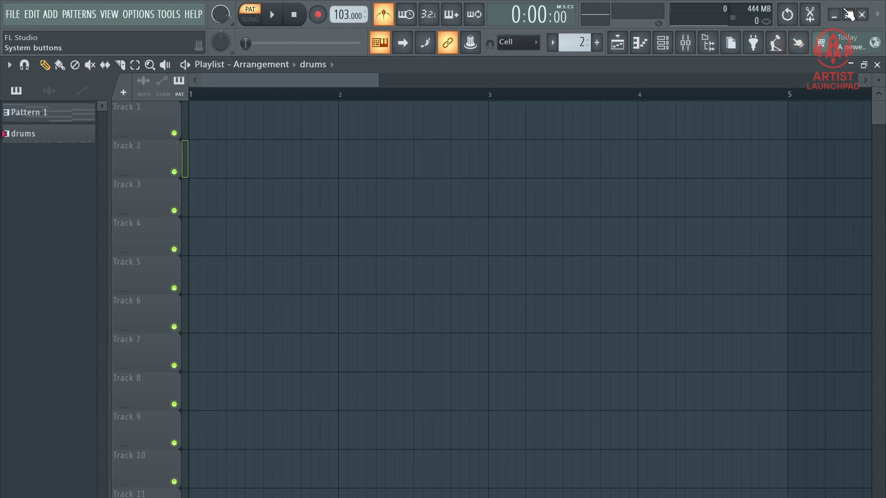
# - Play several notes between G#4 and B5 on the touch pads, close them and look over the plugin picker
pyautogui.click(805, 48)
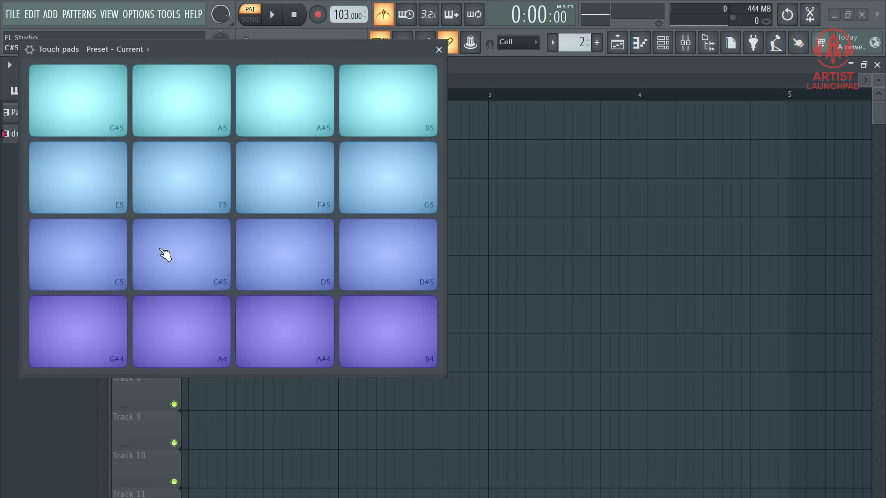
pyautogui.click(95, 244)
pyautogui.click(79, 182)
pyautogui.click(92, 116)
pyautogui.click(140, 340)
pyautogui.click(319, 319)
pyautogui.click(190, 306)
pyautogui.click(93, 323)
pyautogui.click(375, 113)
pyautogui.click(438, 49)
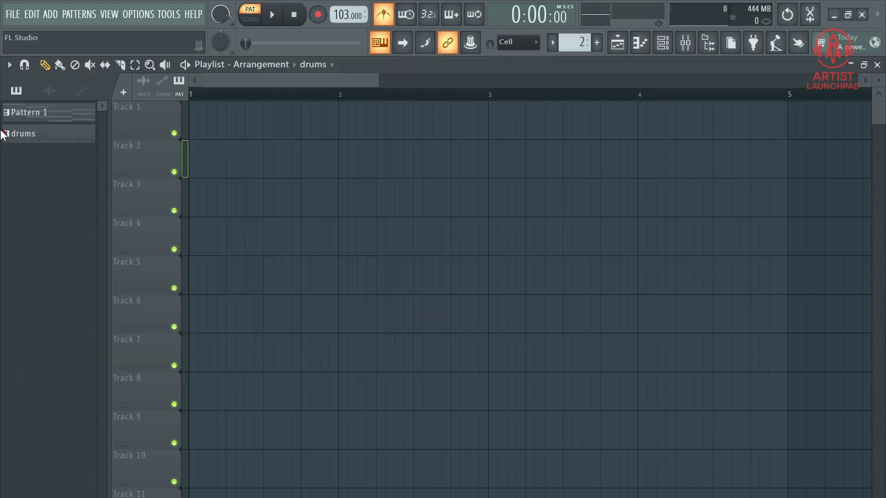
pyautogui.click(753, 42)
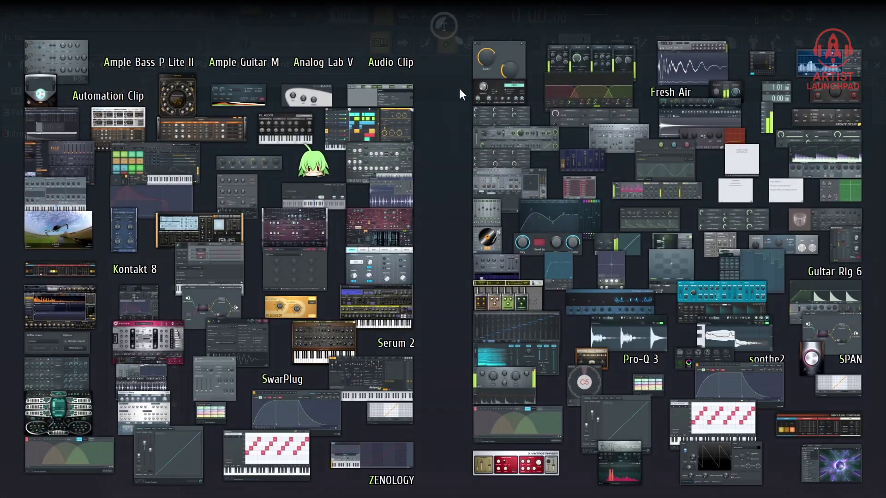
pyautogui.click(625, 122)
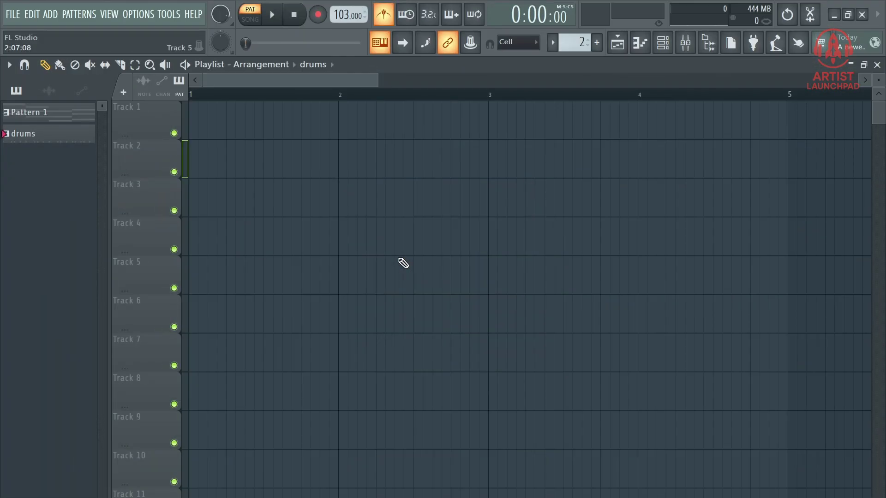
# - Start a new empty project
pyautogui.click(16, 4)
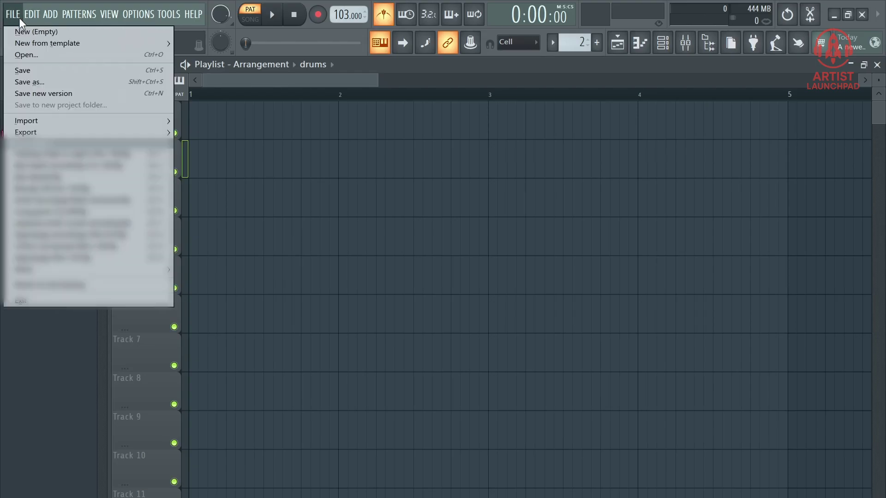
pyautogui.click(21, 32)
pyautogui.click(456, 320)
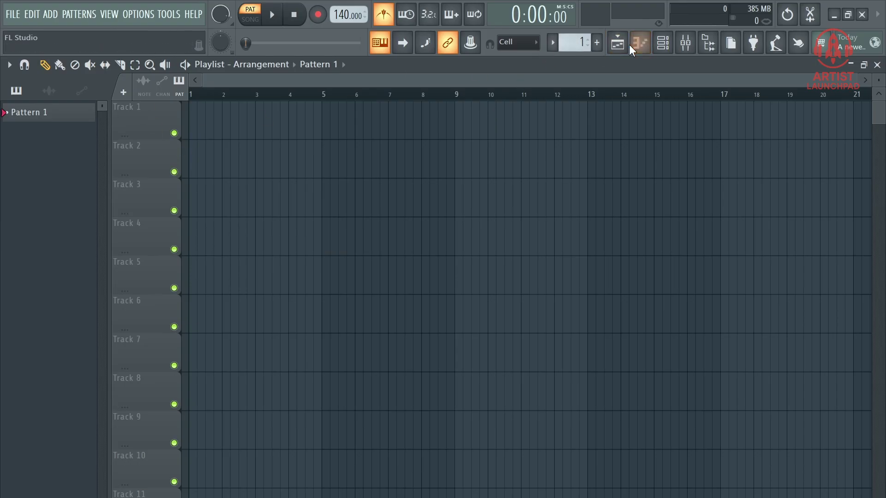
# - View the mixer briefly, hide the mixer and playlist, and show only the channel rack
pyautogui.click(687, 46)
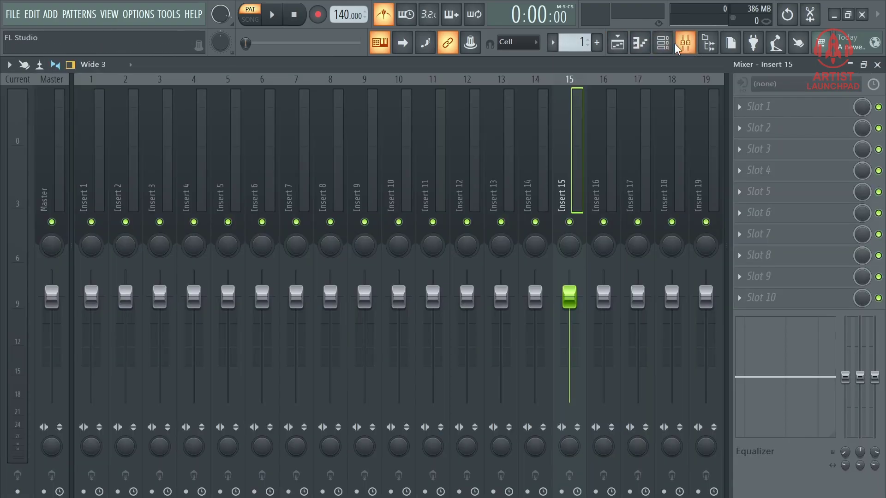
pyautogui.click(675, 46)
pyautogui.click(662, 43)
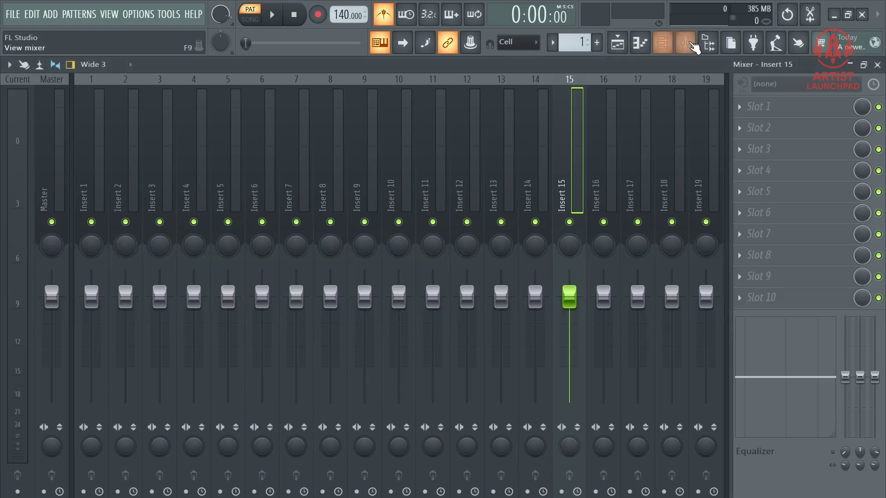
pyautogui.click(686, 43)
pyautogui.click(617, 42)
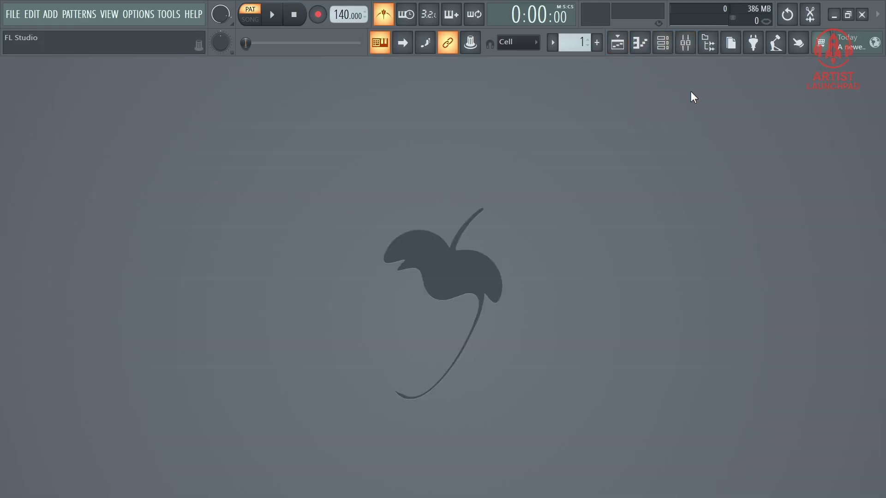
pyautogui.click(662, 43)
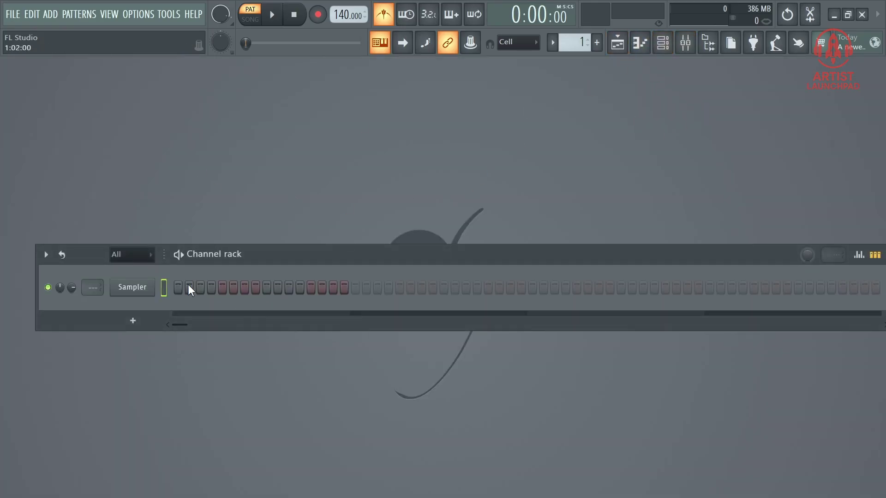
# - Replace the Sampler channel with FL Keys, dismiss the instrument's window and open the channel's piano roll
pyautogui.rightClick(156, 249)
pyautogui.moveTo(199, 356)
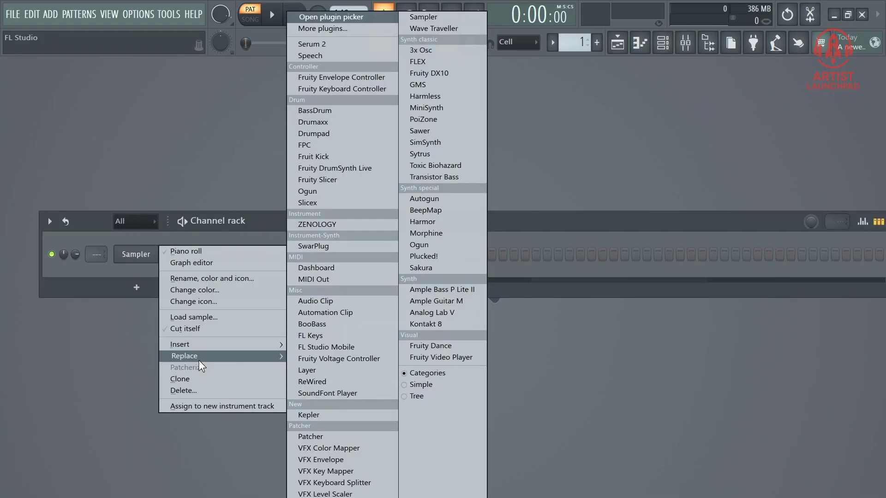
pyautogui.click(693, 349)
pyautogui.rightClick(157, 261)
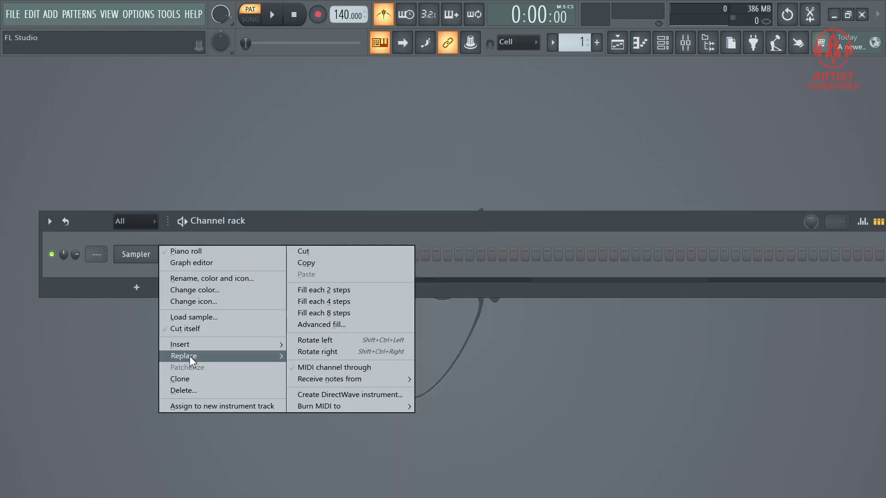
pyautogui.moveTo(190, 356)
pyautogui.click(304, 336)
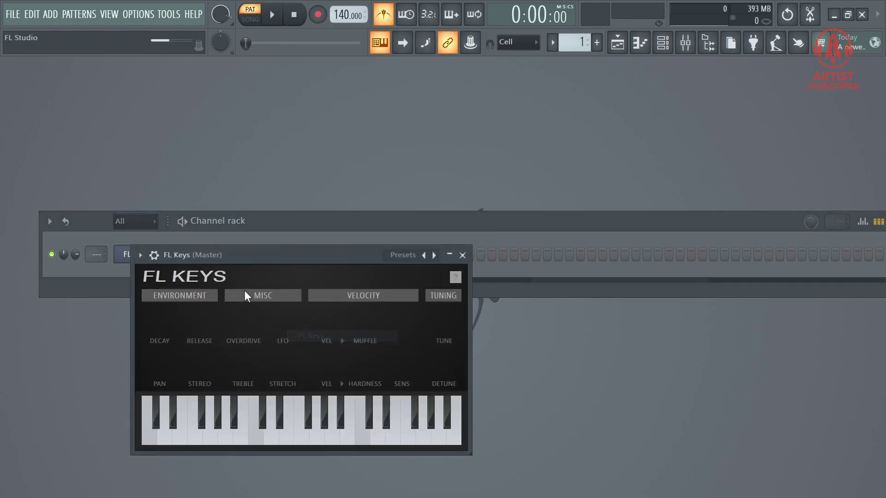
pyautogui.click(463, 256)
pyautogui.rightClick(143, 257)
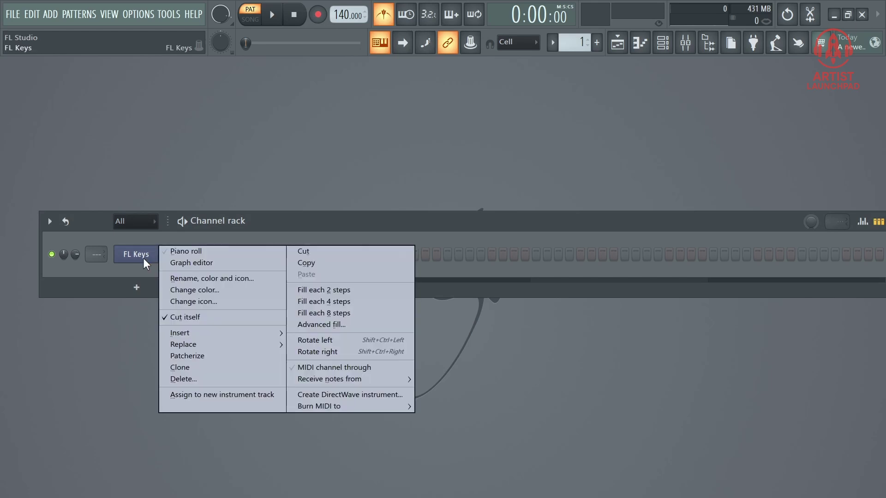
pyautogui.click(182, 248)
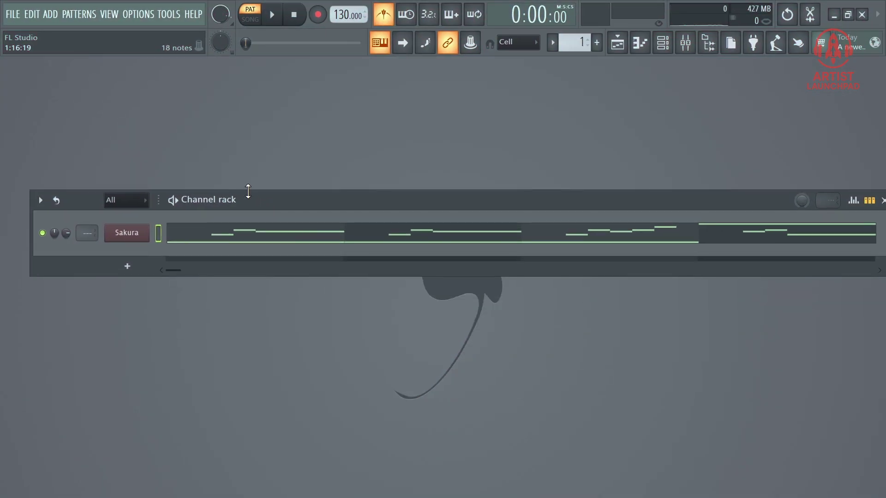
# - View the Sakura channel's instrument settings and add a second Sakura channel to the channel rack
pyautogui.click(126, 233)
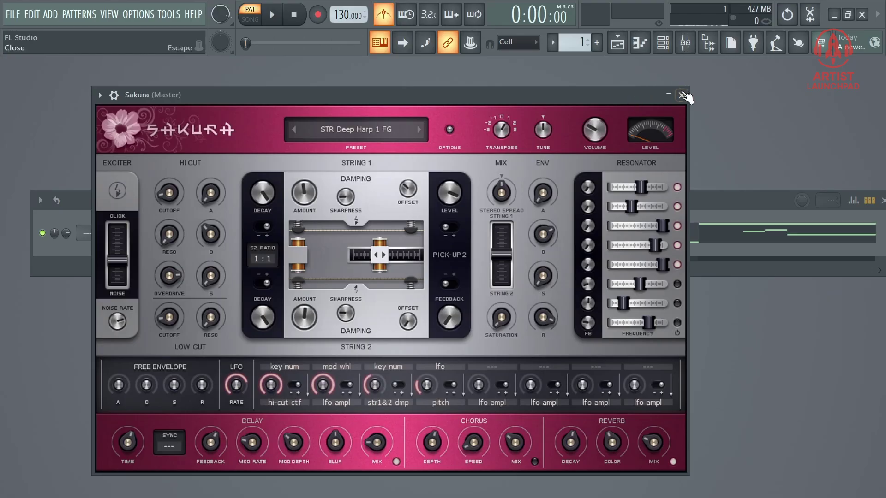
pyautogui.click(682, 95)
pyautogui.click(129, 267)
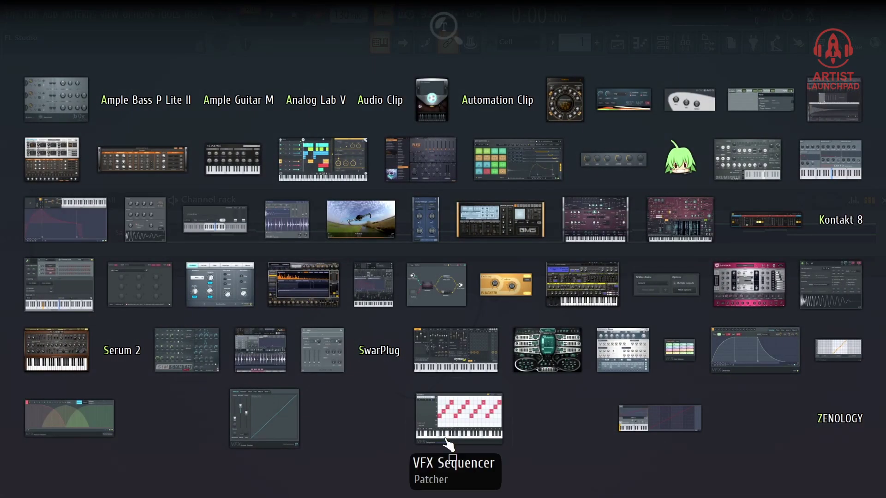
pyautogui.click(748, 296)
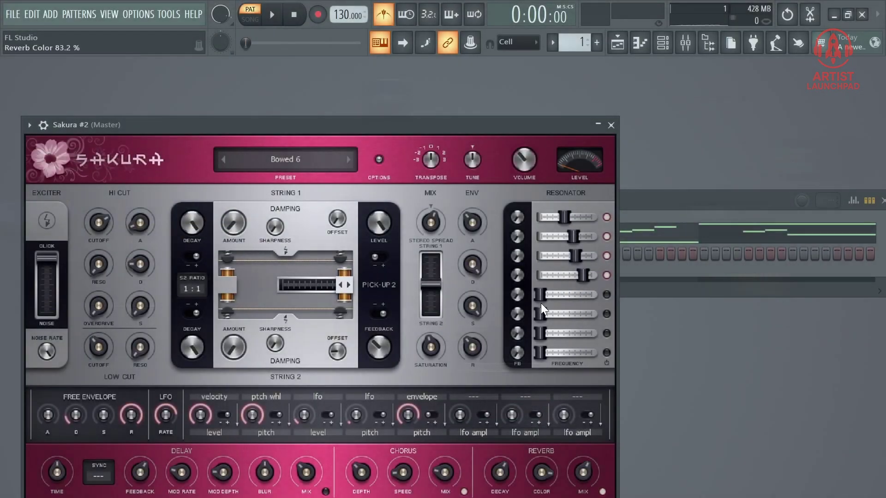
# - Dismiss the second Sakura's instrument window and delete that channel from the channel rack
pyautogui.click(611, 125)
pyautogui.rightClick(129, 254)
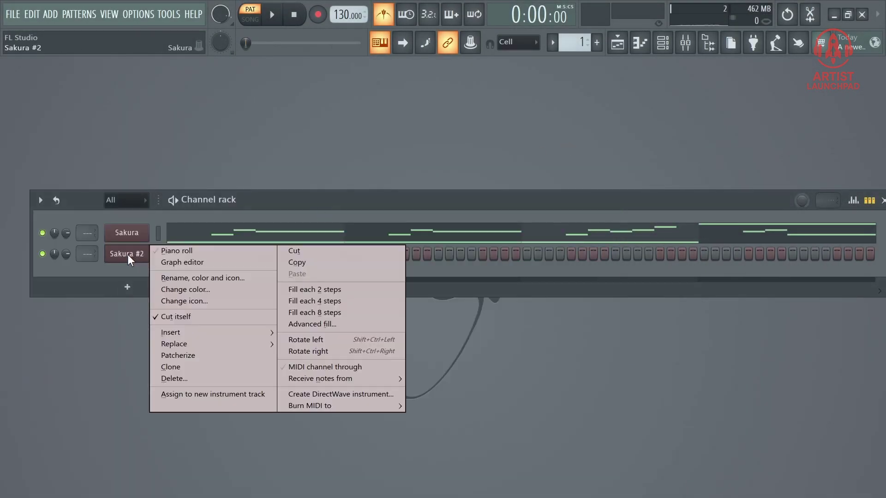
pyautogui.click(179, 383)
pyautogui.click(499, 330)
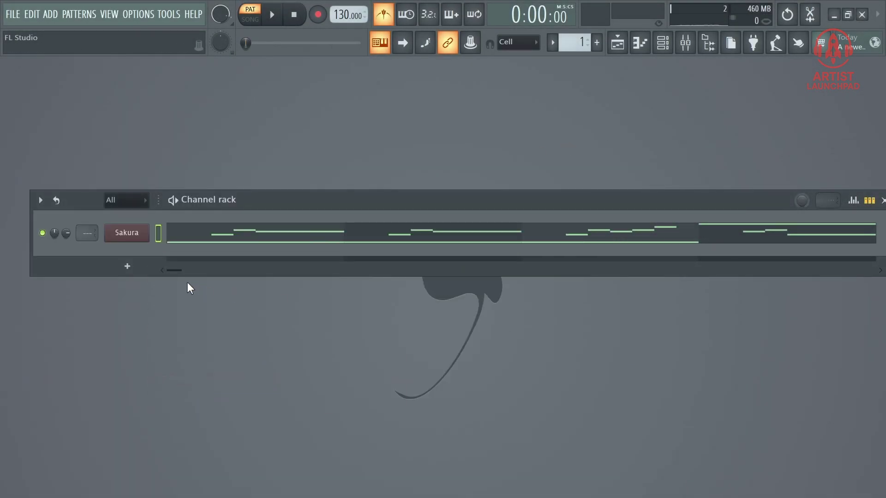
# - Add a second Sakura channel again, load the STR Deep Harp 1 FG preset from the String bank and dismiss its window
pyautogui.click(138, 273)
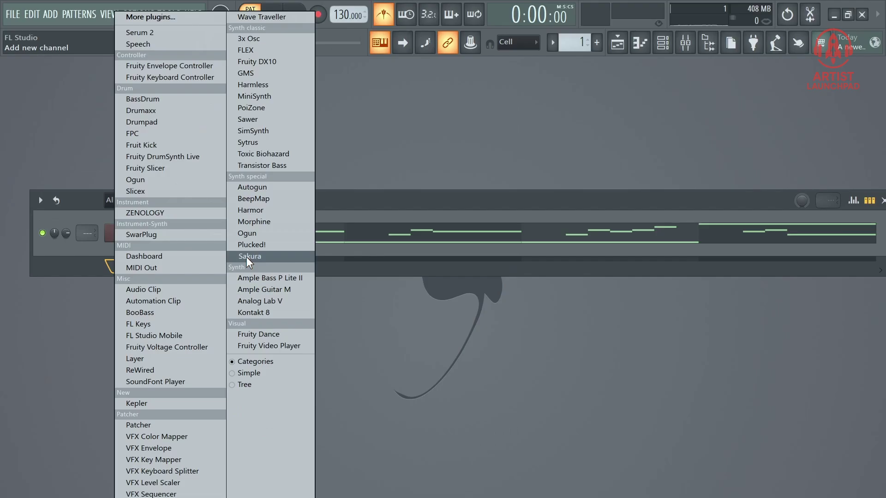
pyautogui.click(396, 262)
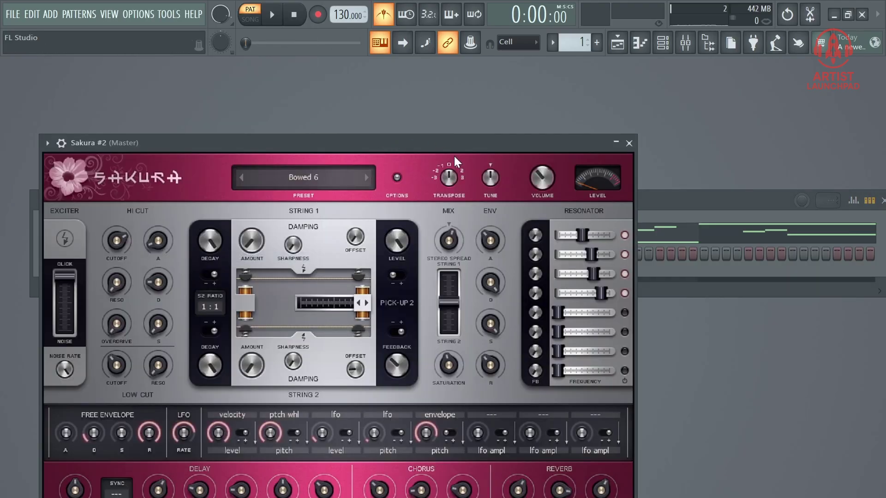
pyautogui.moveTo(431, 150); pyautogui.dragTo(454, 142)
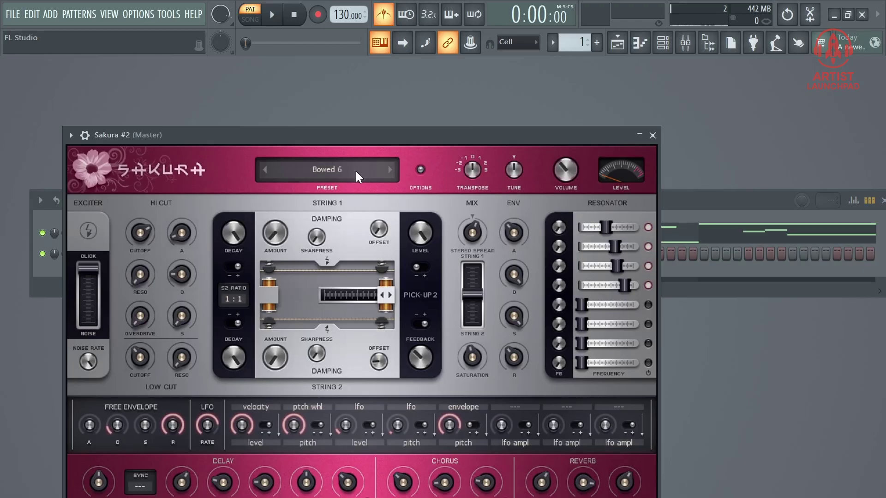
pyautogui.click(315, 171)
pyautogui.click(254, 471)
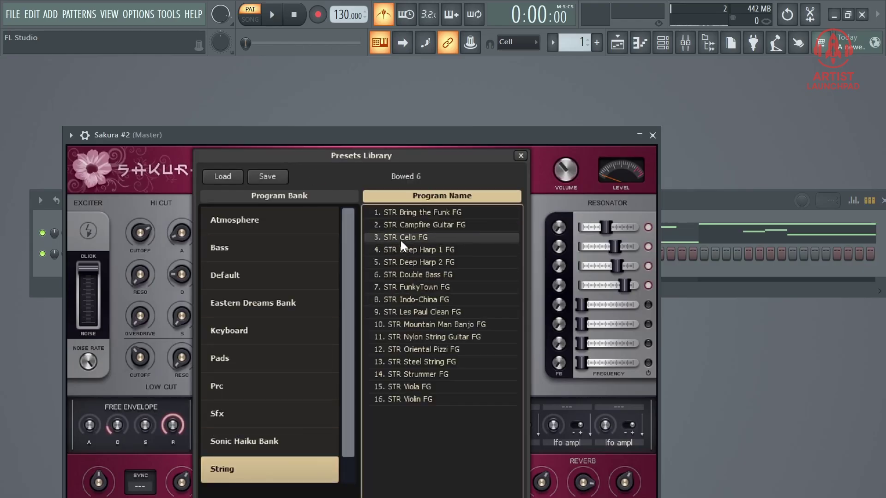
pyautogui.click(427, 249)
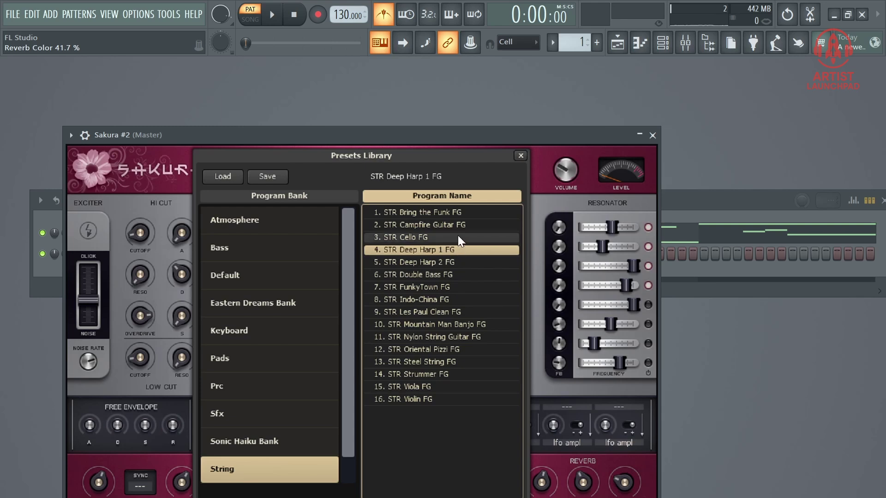
pyautogui.click(653, 136)
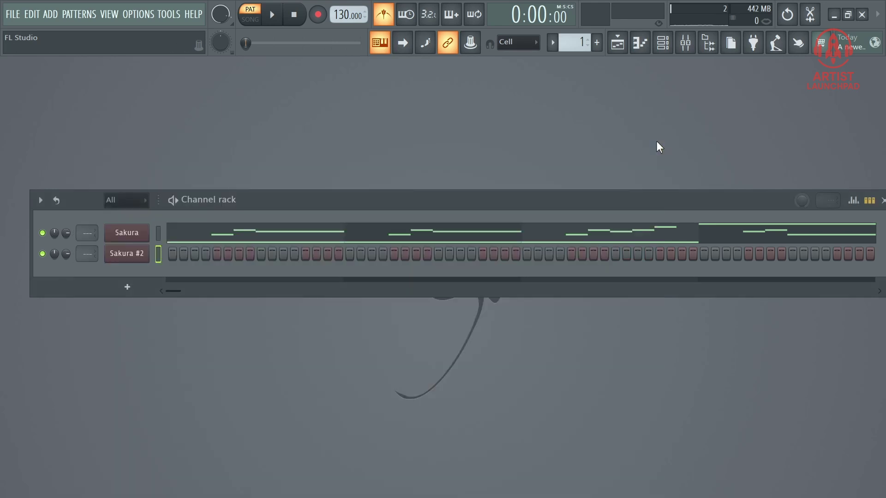
# - Delete the re-added second Sakura channel
pyautogui.rightClick(143, 251)
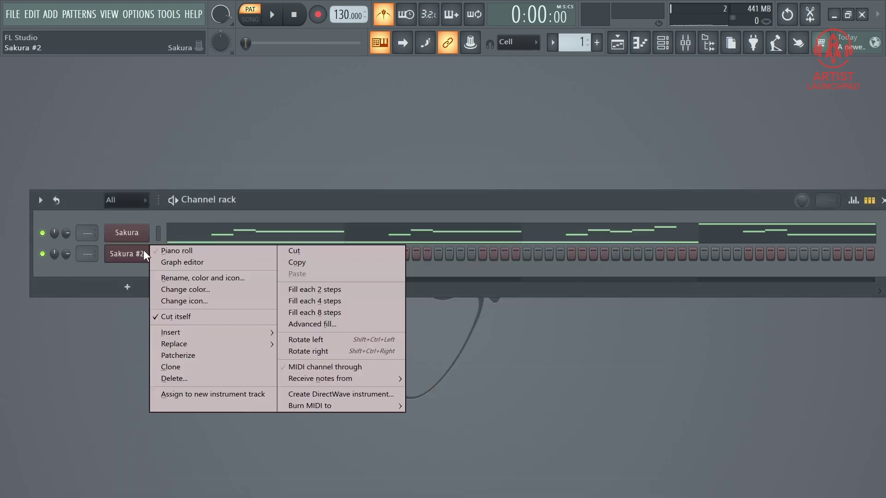
pyautogui.click(189, 380)
pyautogui.click(492, 329)
# - Open the Sakura channel's piano roll, play the existing melody and stop it
pyautogui.click(210, 237)
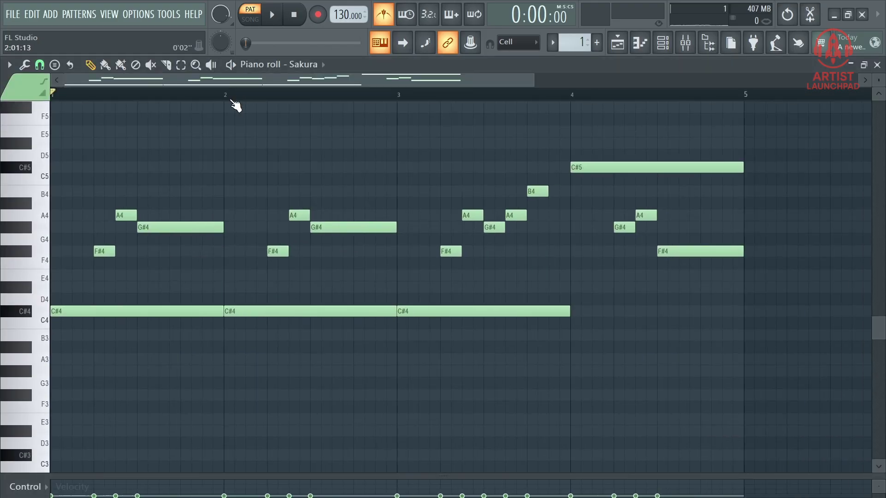
pyautogui.press('space')
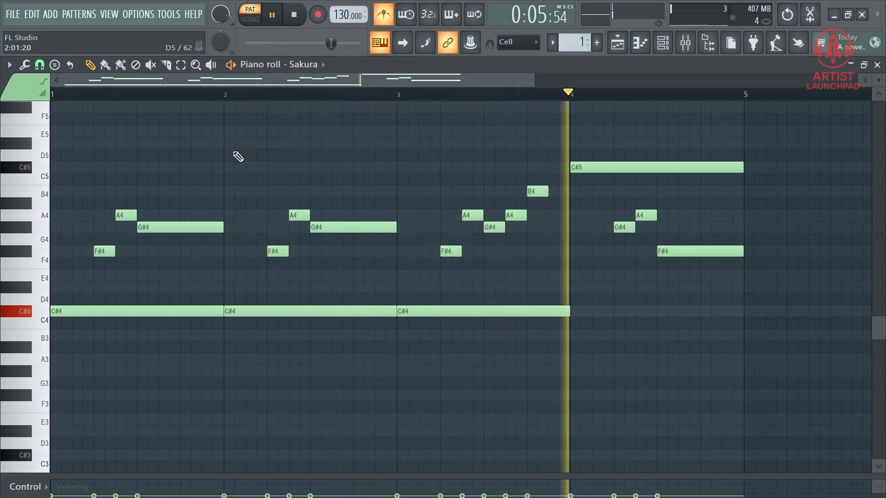
pyautogui.press('space')
# - Add a short C#4 note at the start of bar 5, set the playhead there and audition it
pyautogui.scroll(-4, 268, 94)
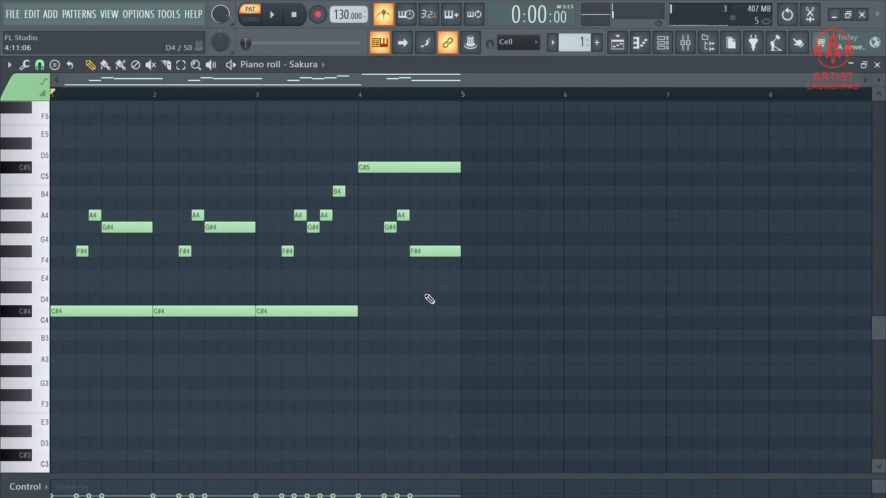
pyautogui.click(460, 312)
pyautogui.click(465, 312)
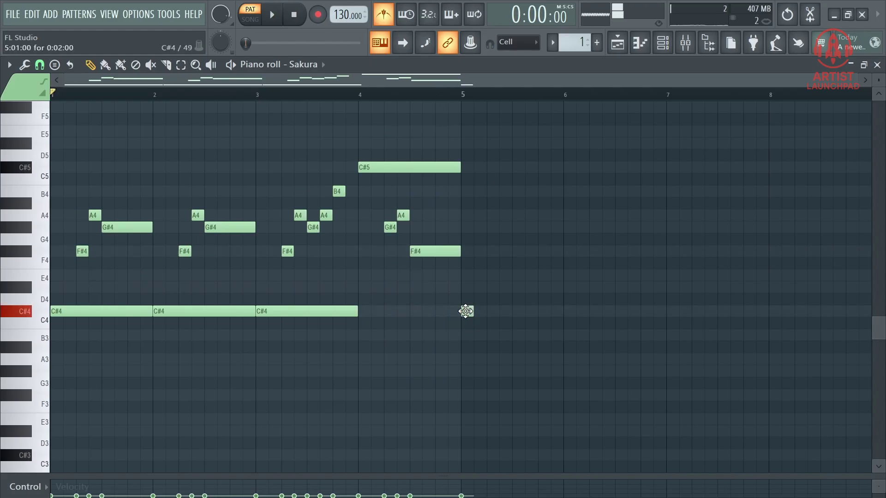
pyautogui.click(466, 94)
pyautogui.scroll(2, 467, 96)
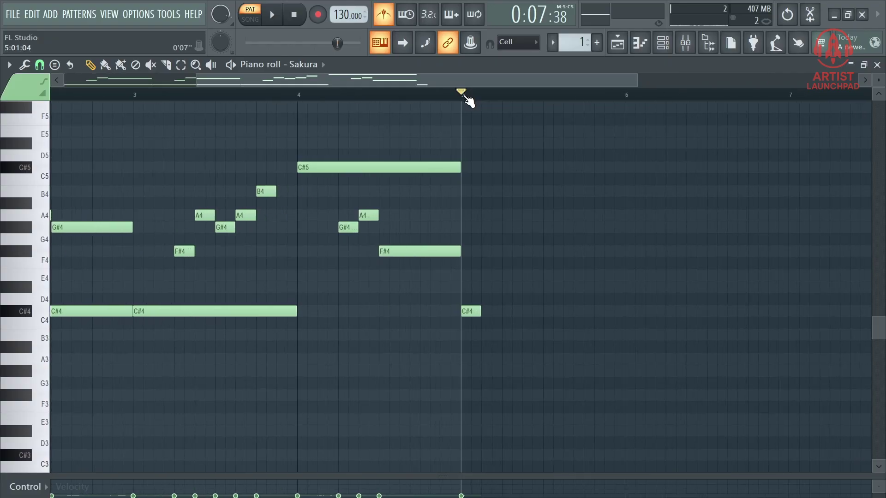
pyautogui.scroll(-2, 495, 94)
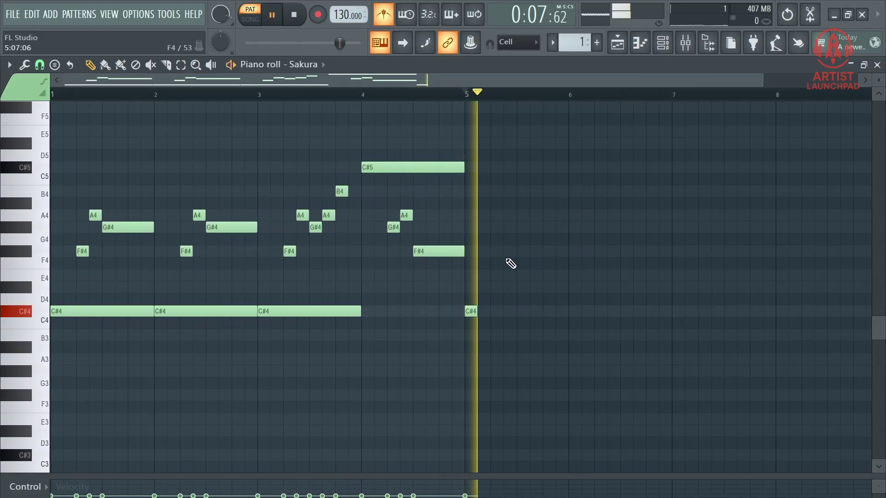
# - Continue the bar 5 phrase with short F#4, A4 and G#4 notes, auditioning the phrase from bar 5 between additions
pyautogui.click(497, 252)
pyautogui.press('space')
pyautogui.press('space')
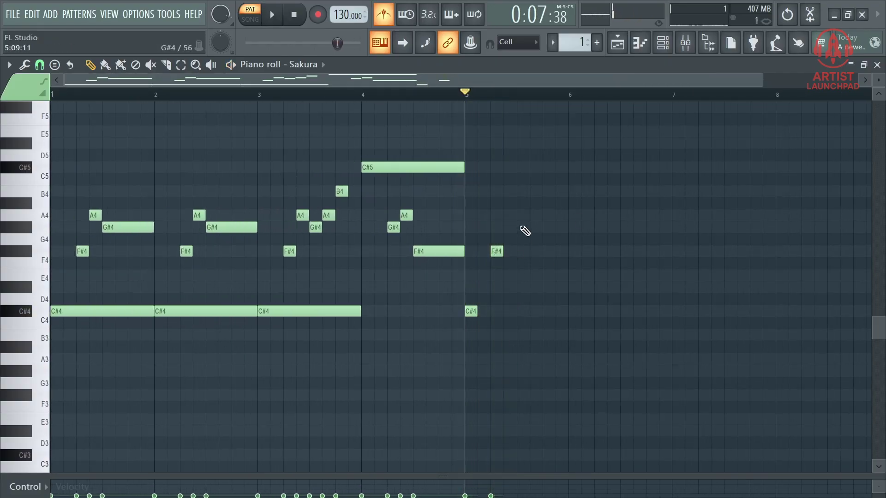
pyautogui.click(510, 215)
pyautogui.press('space')
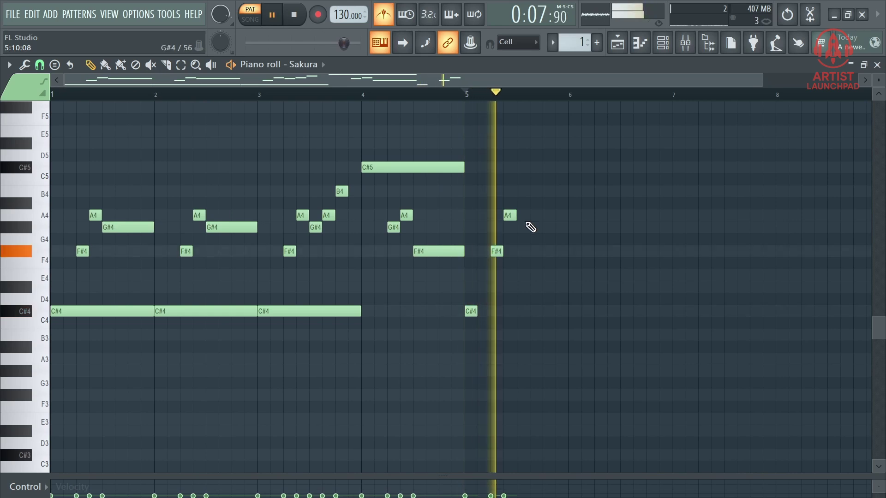
pyautogui.press('space')
pyautogui.click(523, 227)
pyautogui.press('space')
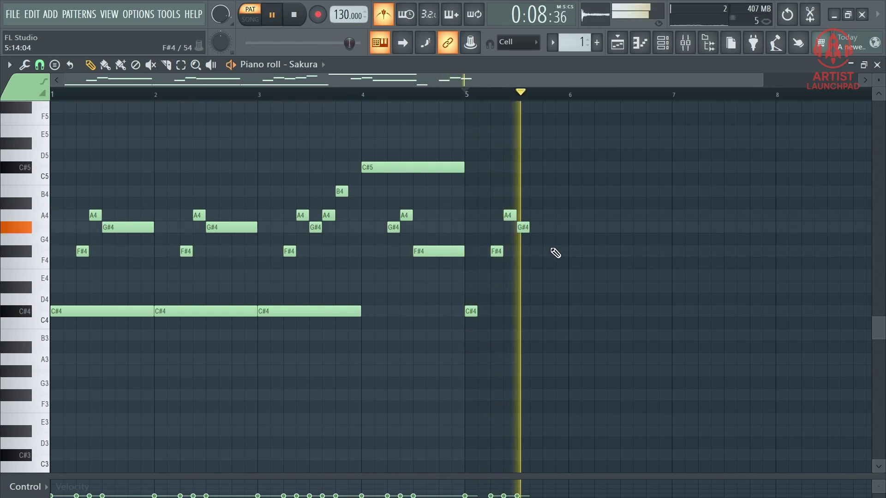
pyautogui.press('space')
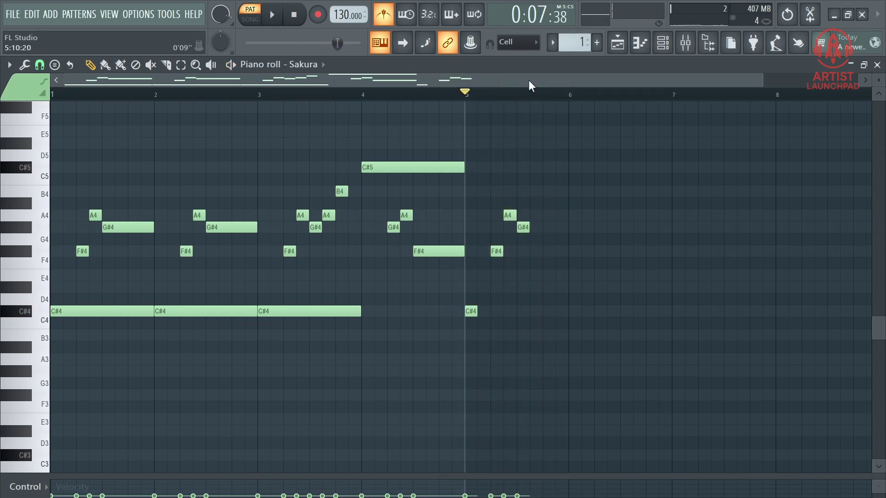
pyautogui.scroll(5, 534, 109)
pyautogui.scroll(2, 546, 143)
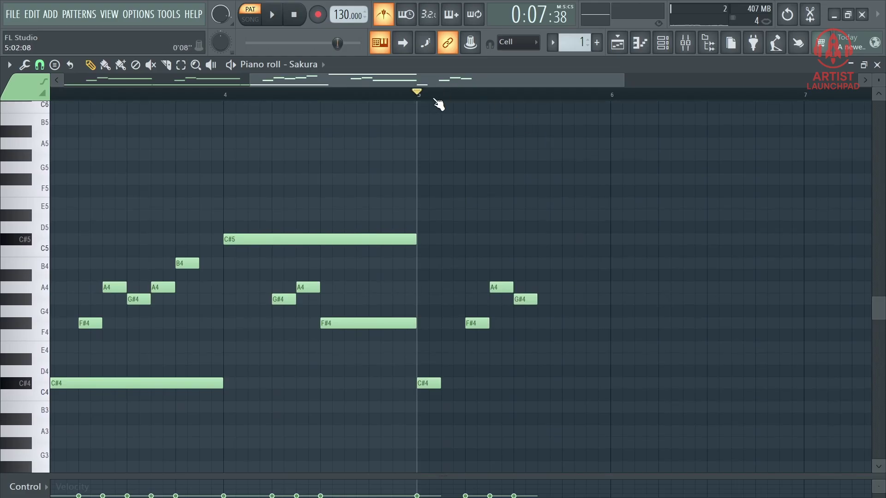
pyautogui.moveTo(425, 98); pyautogui.dragTo(573, 120)
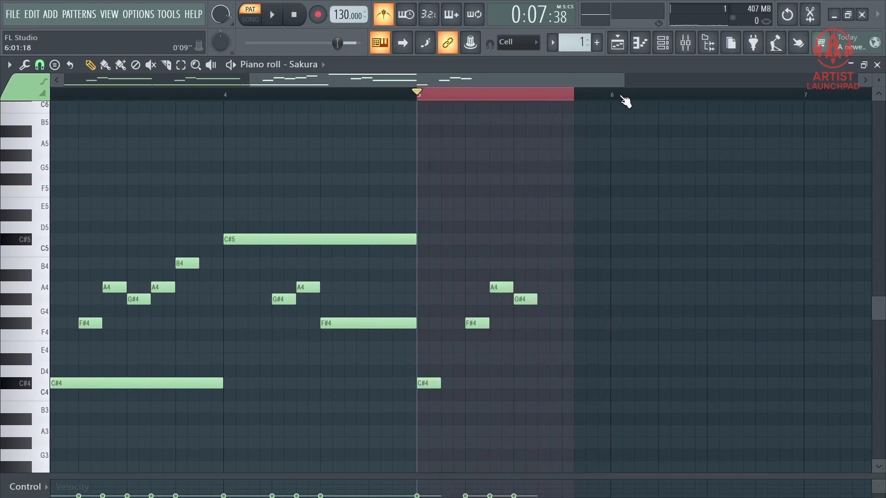
pyautogui.moveTo(625, 101); pyautogui.dragTo(614, 136)
pyautogui.click(429, 98)
pyautogui.click(429, 99)
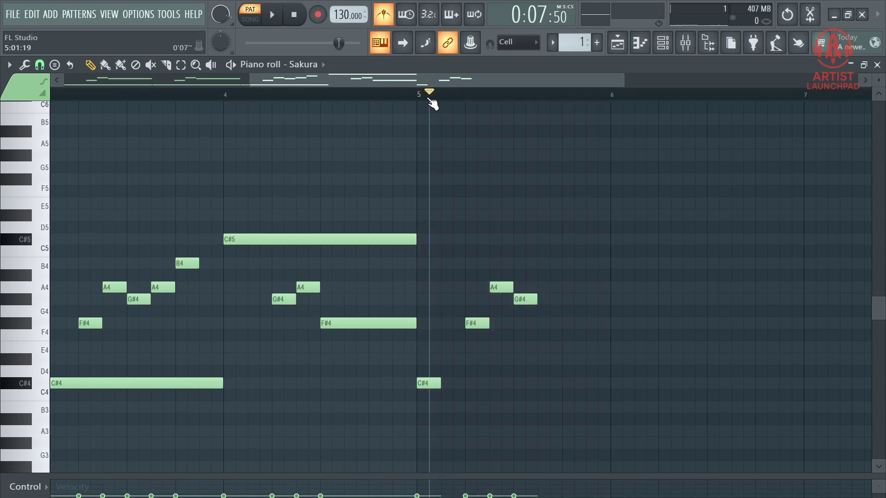
pyautogui.click(423, 97)
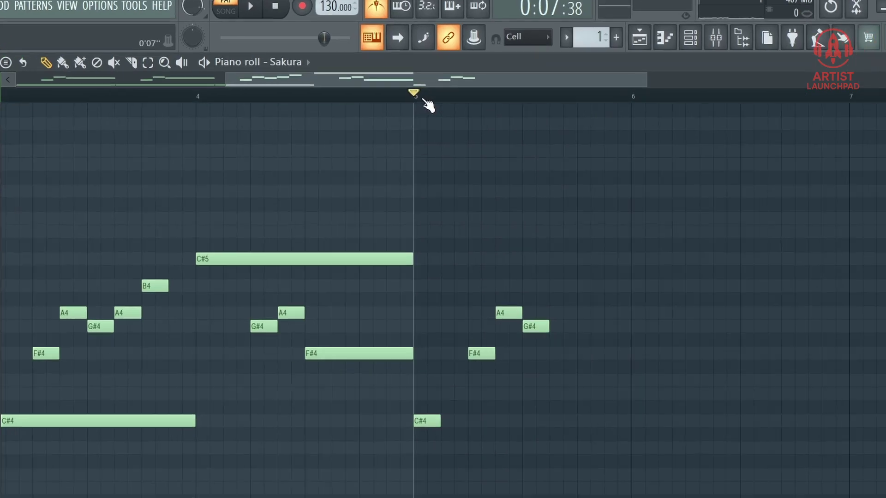
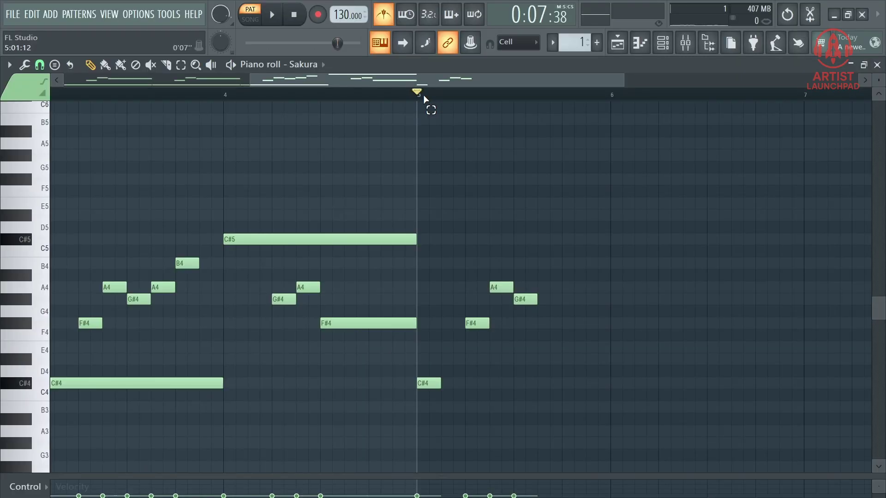
# - Select the time range of bar 5 with its notes, play the phrase and stop it
pyautogui.moveTo(424, 98); pyautogui.dragTo(614, 128)
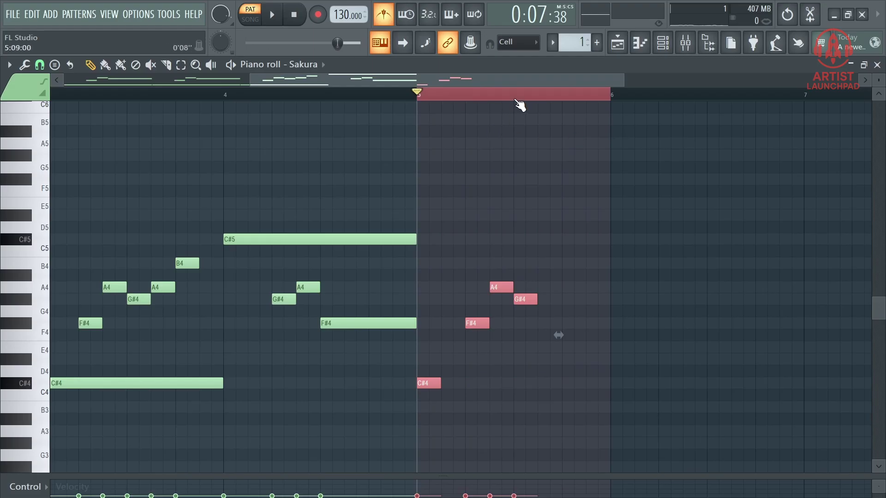
pyautogui.keyDown('ctrl'); pyautogui.scroll(2, 520, 107); pyautogui.keyUp('ctrl')
pyautogui.press('space')
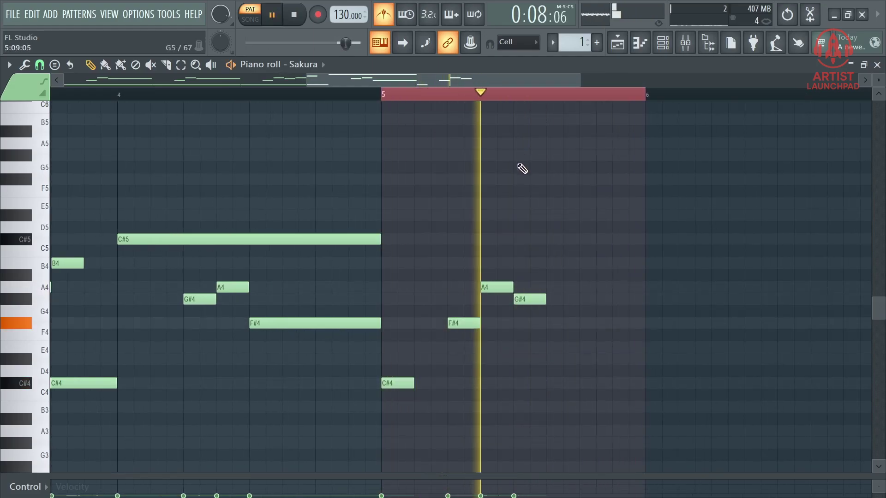
pyautogui.press('space')
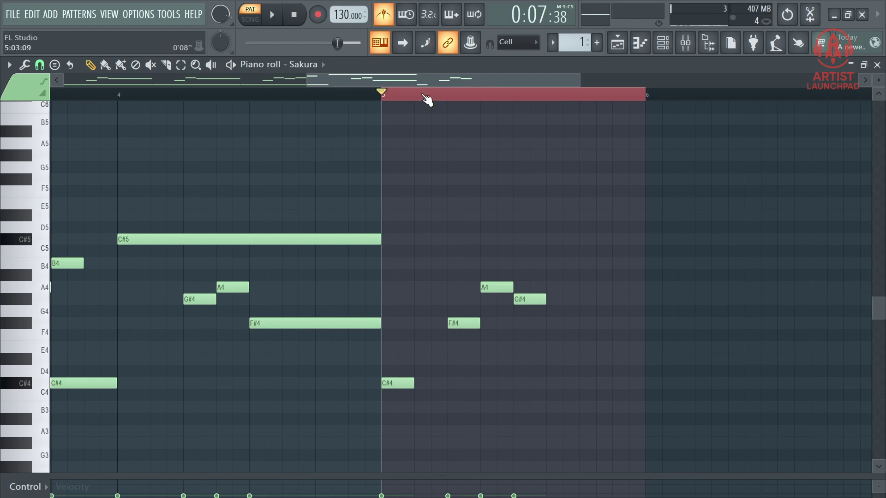
# - Duplicate the bar 5 phrase three times so it repeats through bars 6, 7 and 8, and deselect the notes
pyautogui.keyDown('ctrl'); pyautogui.scroll(-2, 427, 99); pyautogui.keyUp('ctrl')
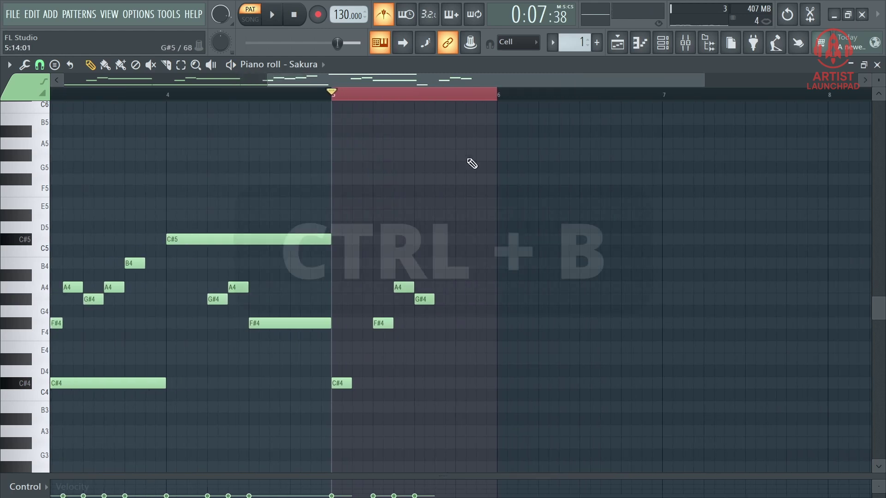
pyautogui.hotkey('ctrl', 'b')
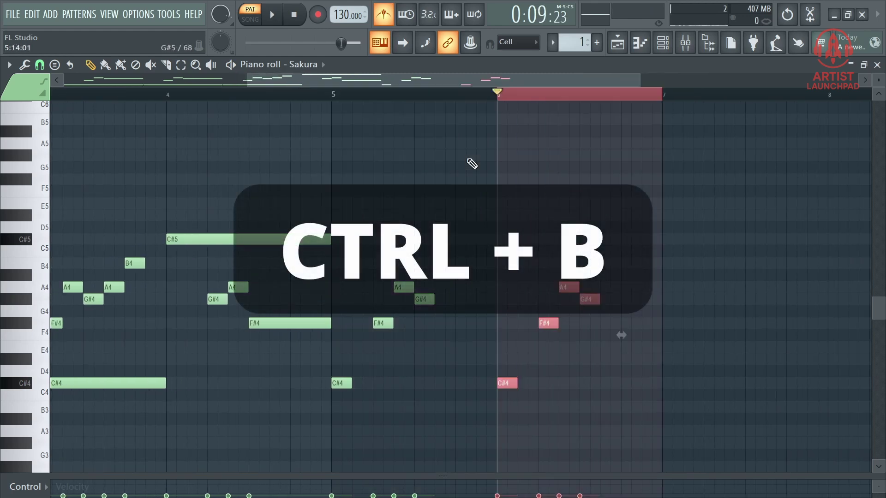
pyautogui.scroll(-2, 521, 93)
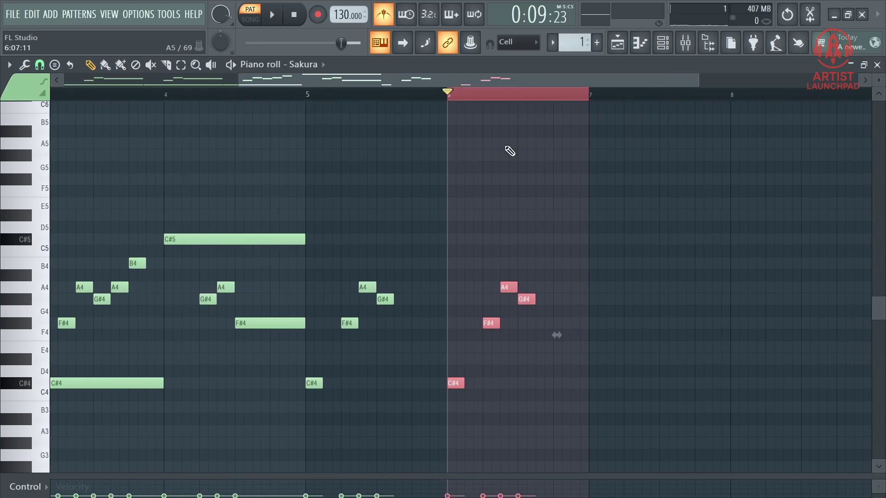
pyautogui.hotkey('ctrl', 'b')
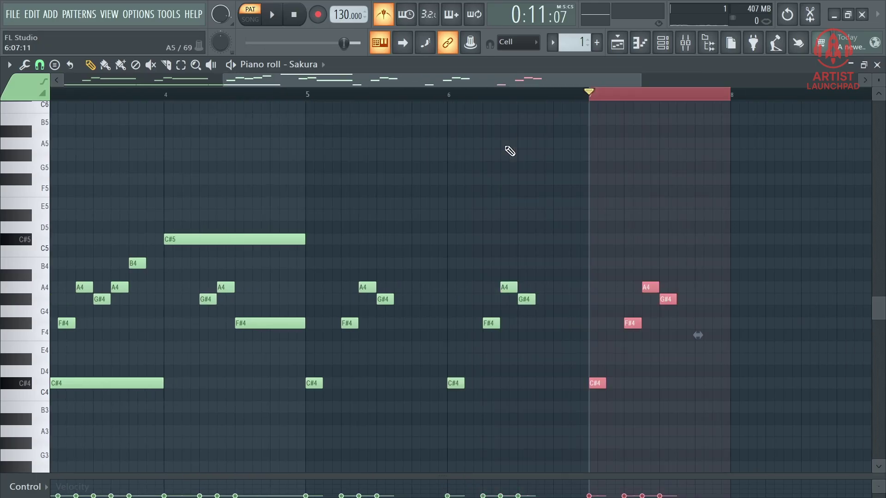
pyautogui.hotkey('ctrl', 'b')
pyautogui.hotkey('ctrl', 'd')
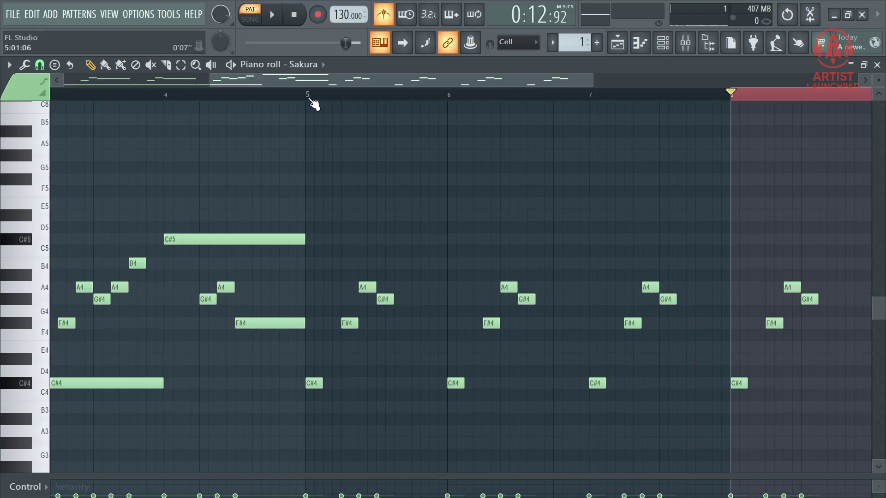
# - Select the time range from bar 5 to bar 9 and play the repeated phrase
pyautogui.click(308, 95)
pyautogui.hscroll(3, 316, 84)
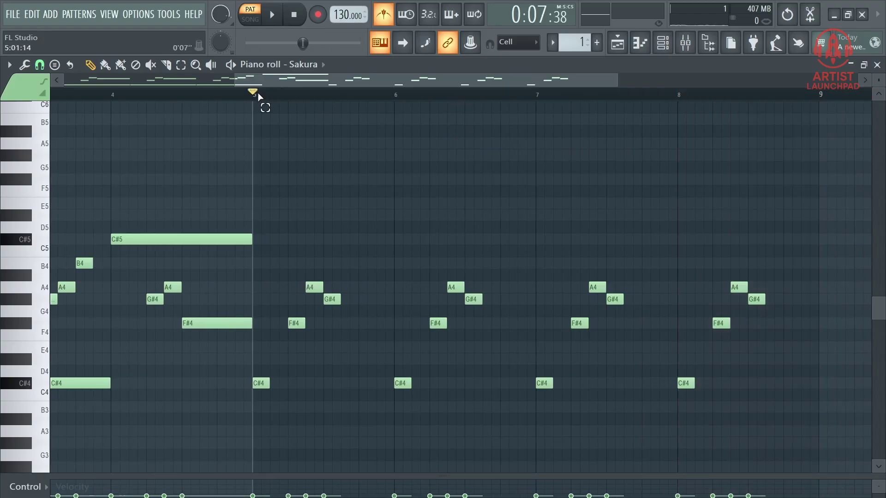
pyautogui.moveTo(258, 96); pyautogui.dragTo(820, 97)
pyautogui.press('space')
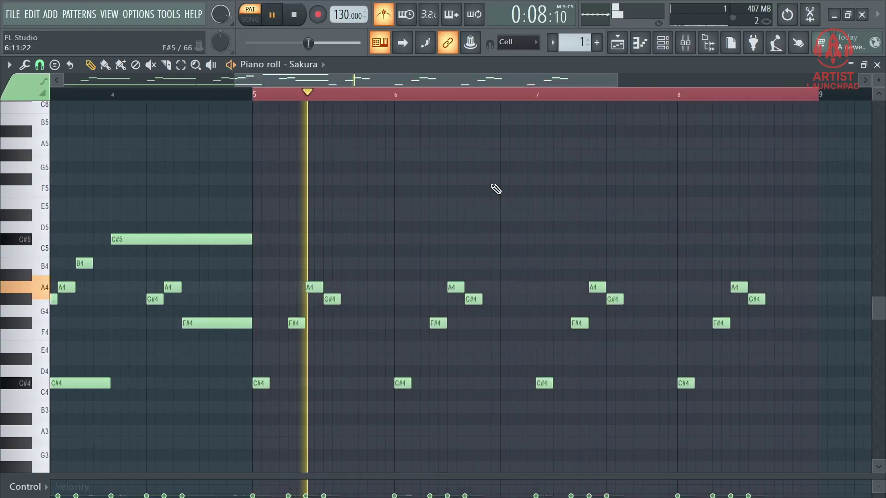
pyautogui.hscroll(-4, 508, 81)
pyautogui.hscroll(2, 508, 81)
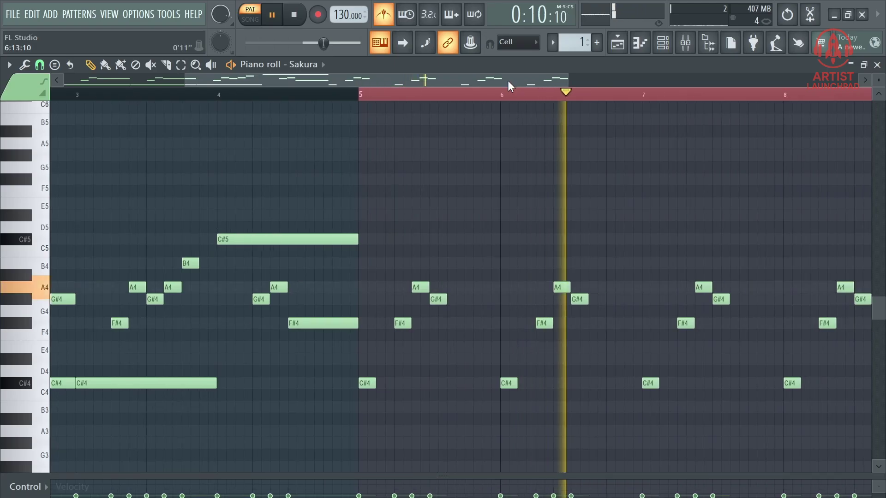
# - Extend the bar 7 phrase with short A4 and B4 notes, auditioning from the start of bar 7 between additions
pyautogui.hscroll(1, 507, 80)
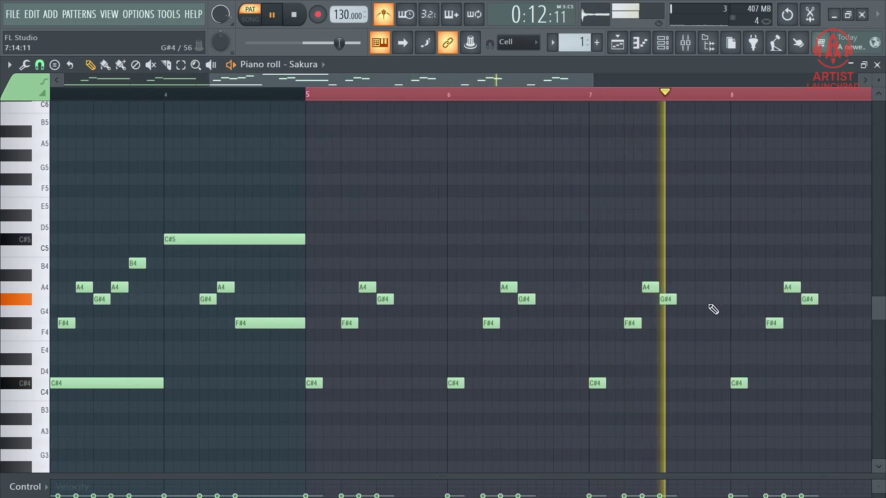
pyautogui.press('space')
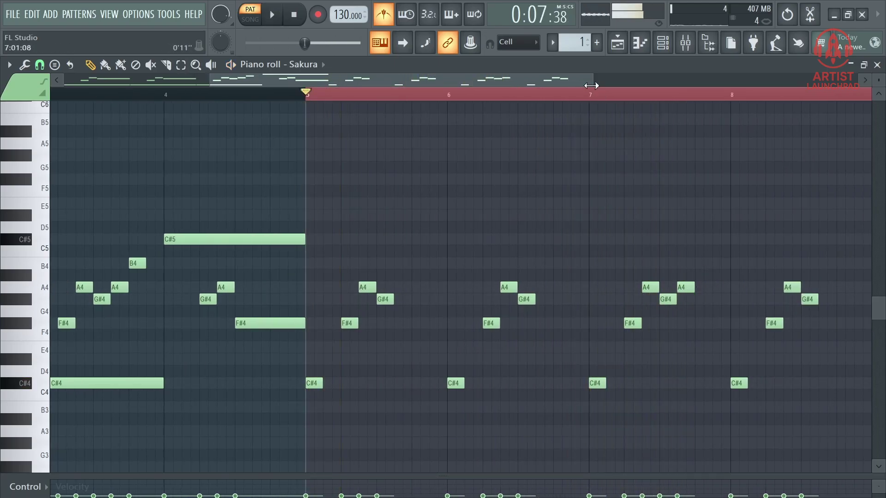
pyautogui.click(596, 98)
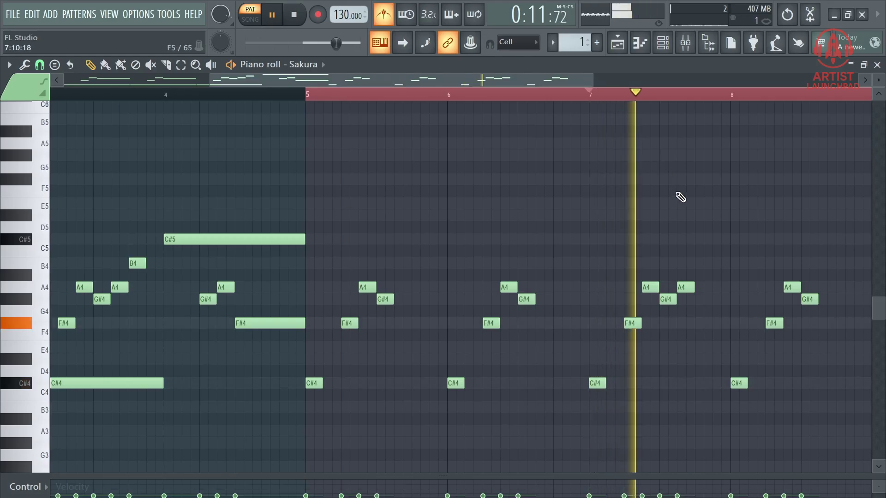
pyautogui.press('space')
pyautogui.press('space')
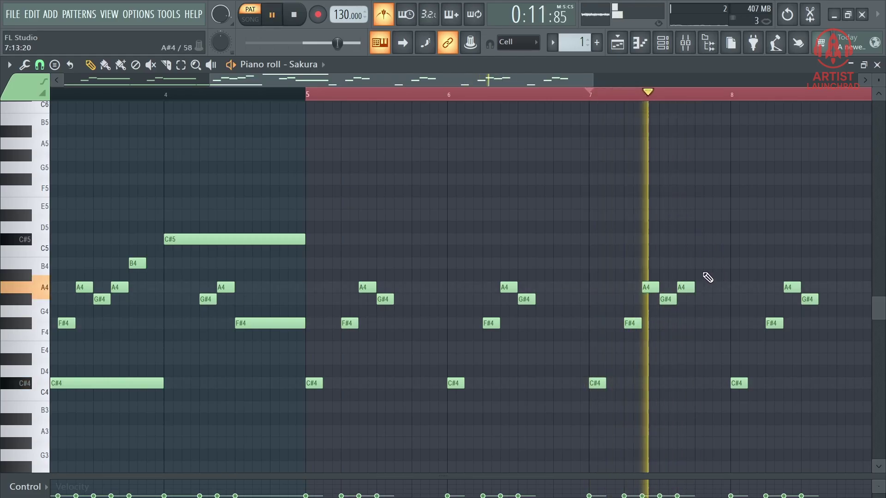
pyautogui.click(702, 263)
pyautogui.press('space')
pyautogui.press('space')
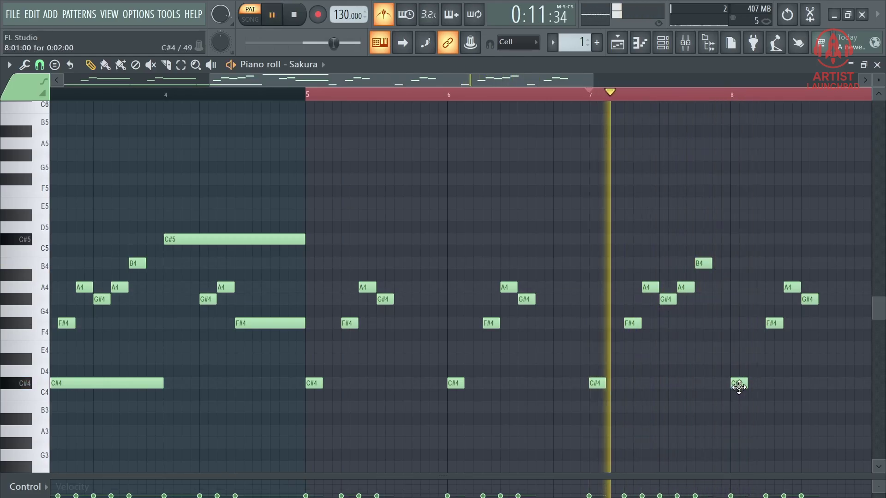
# - Raise bar 8's opening C#4 note to C#5 and its F#4 note to G#4, auditioning from bar 7 after each change
pyautogui.moveTo(737, 382); pyautogui.dragTo(747, 238)
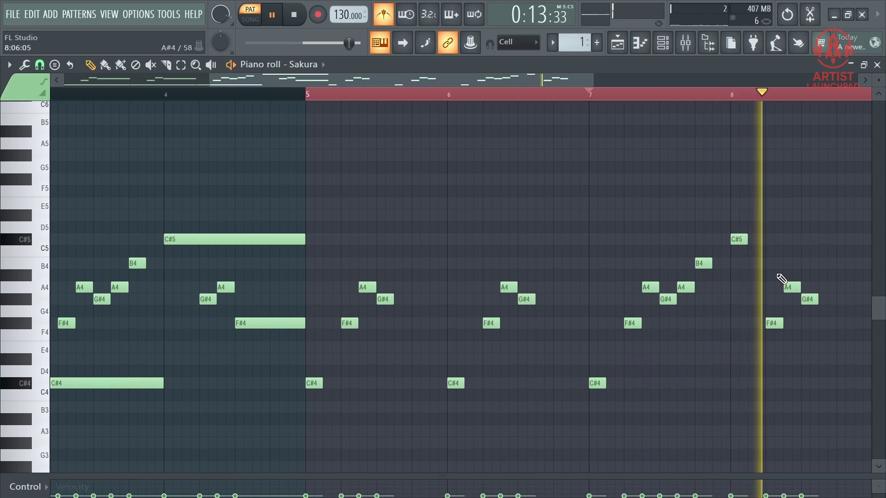
pyautogui.press('space')
pyautogui.press('space')
pyautogui.moveTo(773, 324)
pyautogui.mouseDown()
pyautogui.moveTo(782, 306)
pyautogui.moveTo(757, 295)
pyautogui.moveTo(781, 293)
pyautogui.moveTo(775, 300)
pyautogui.mouseUp()
pyautogui.press('space')
pyautogui.press('space')
# - Lower the last G#4 note in bar 8 to F#4, play the phrase, and return playback to bar 5
pyautogui.click(617, 82)
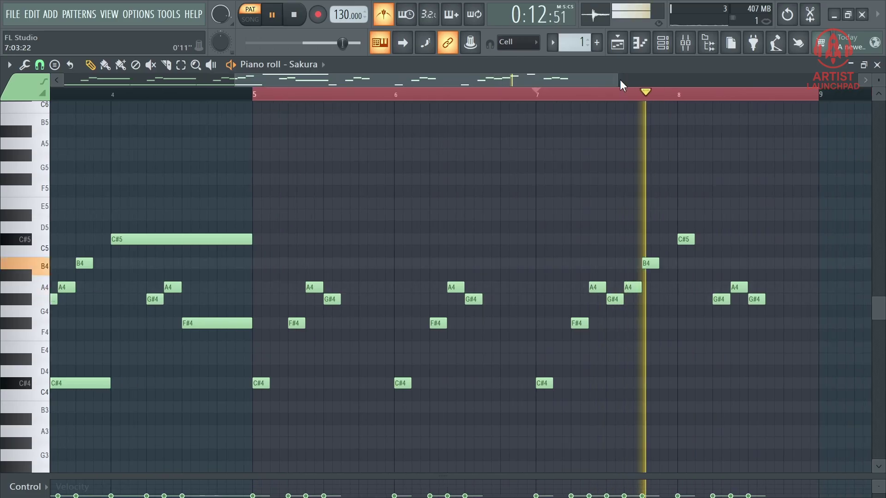
pyautogui.press('space')
pyautogui.moveTo(756, 302); pyautogui.dragTo(757, 327)
pyautogui.press('space')
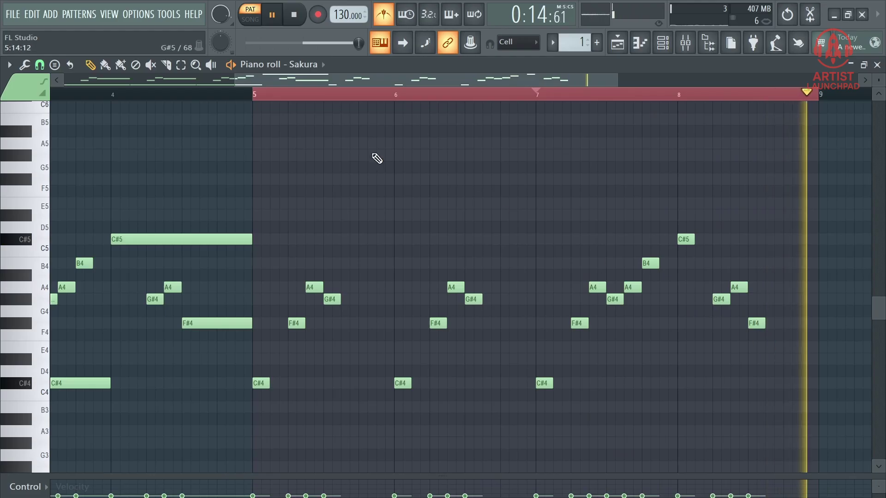
pyautogui.press('space')
pyautogui.press('Home')
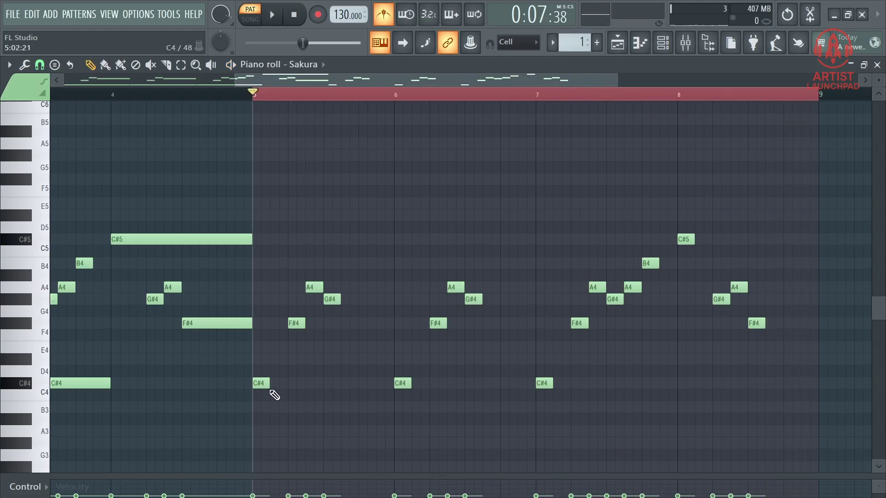
# - Select the short C#4 notes in bars 5, 6 and 7, lengthen each to a full bar, and play the result
pyautogui.moveTo(589, 366); pyautogui.dragTo(243, 414)
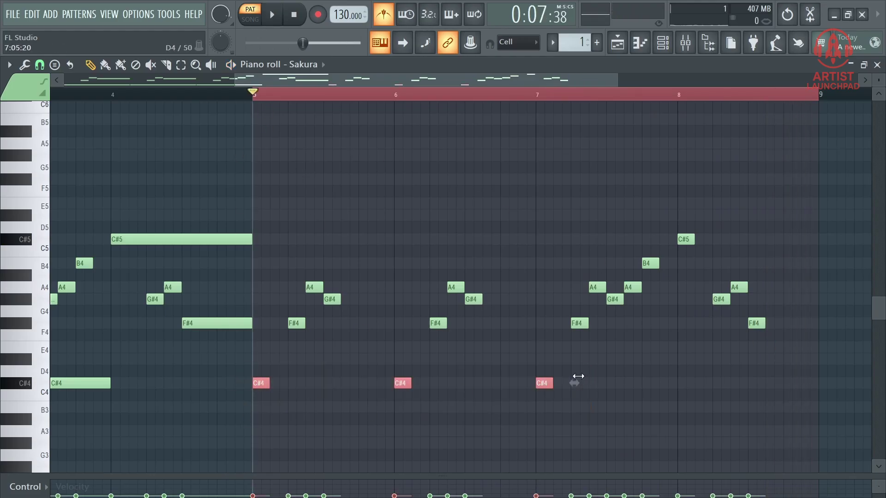
pyautogui.click(555, 359)
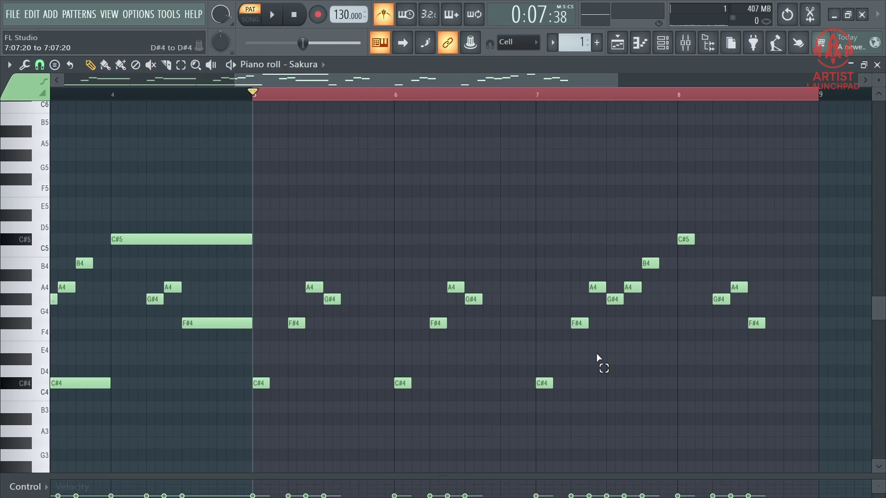
pyautogui.moveTo(597, 354); pyautogui.dragTo(199, 422)
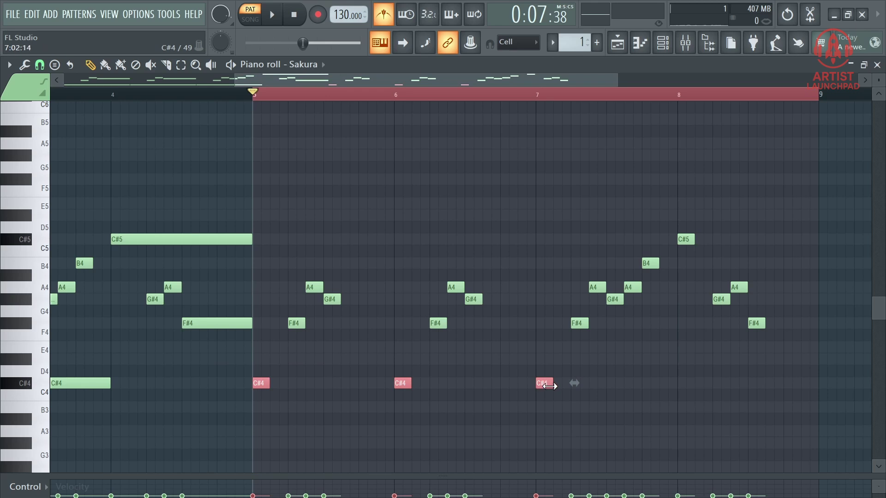
pyautogui.moveTo(550, 386); pyautogui.dragTo(674, 386)
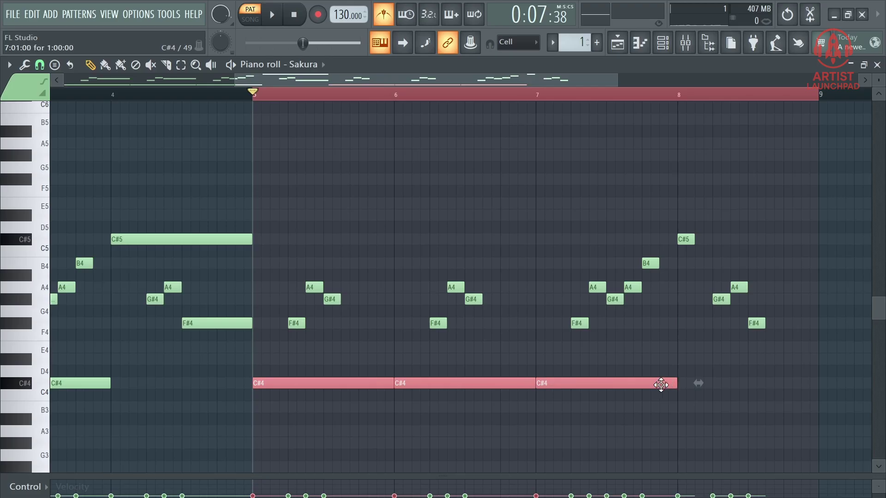
pyautogui.rightClick(578, 325)
pyautogui.click(576, 329)
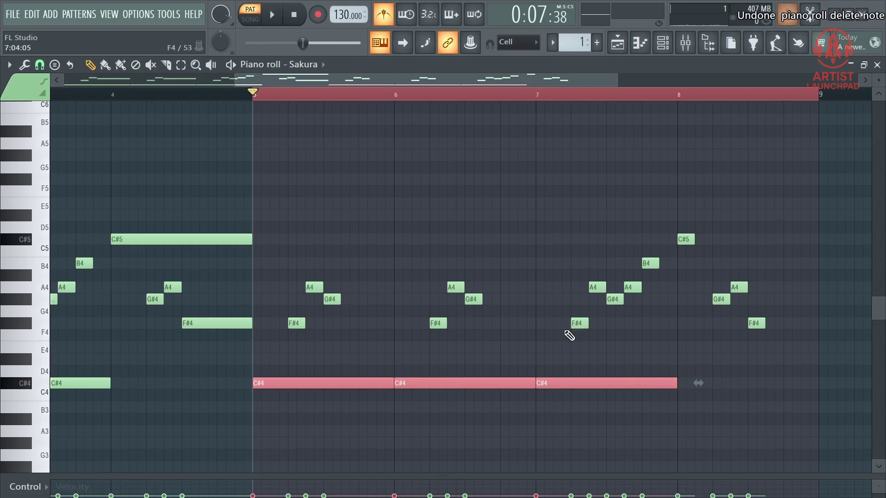
pyautogui.press('space')
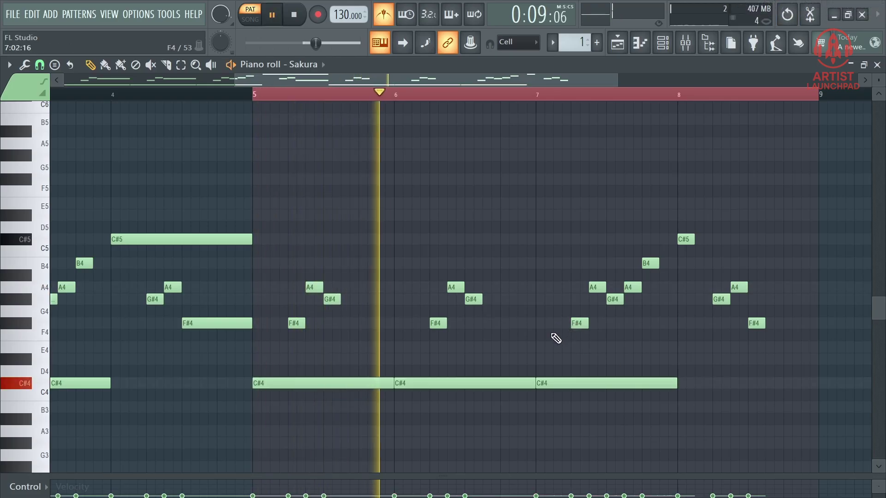
pyautogui.press('space')
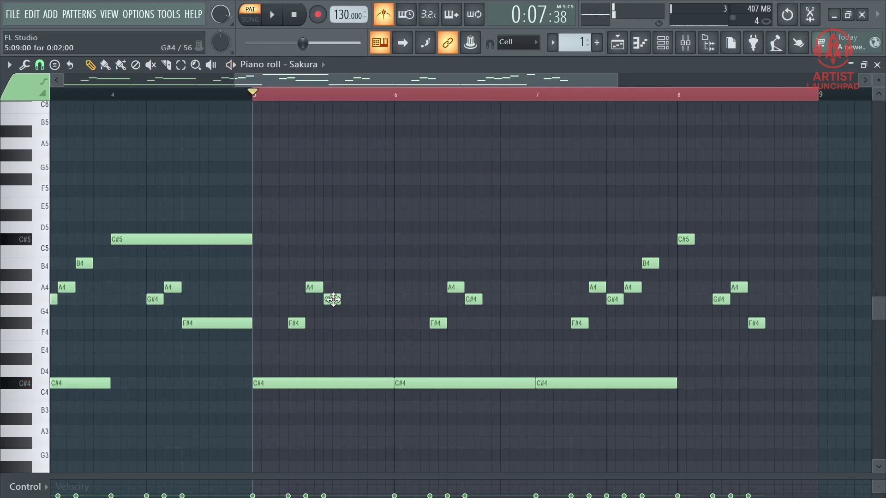
# - Lengthen the G#4 notes in bars 5 and 6, the B4 in bar 7, and bar 8's C#5 and last F#4 to their bar ends
pyautogui.moveTo(340, 299); pyautogui.dragTo(394, 305)
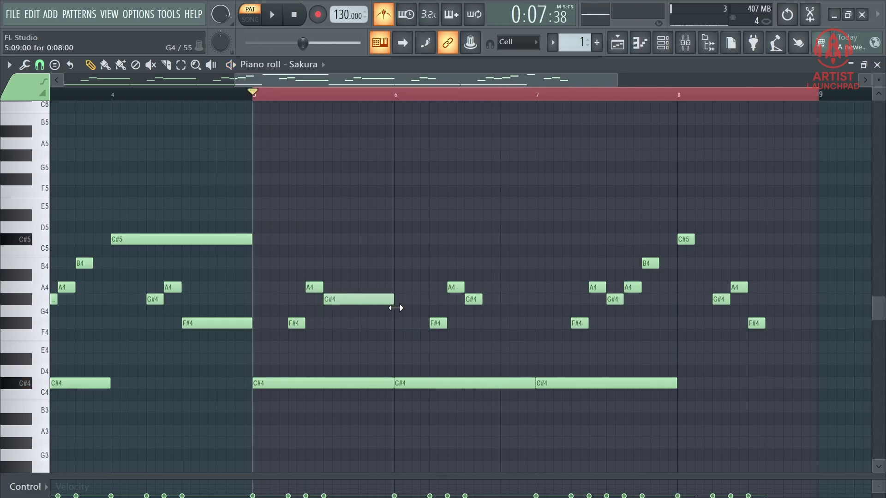
pyautogui.moveTo(480, 302); pyautogui.dragTo(539, 316)
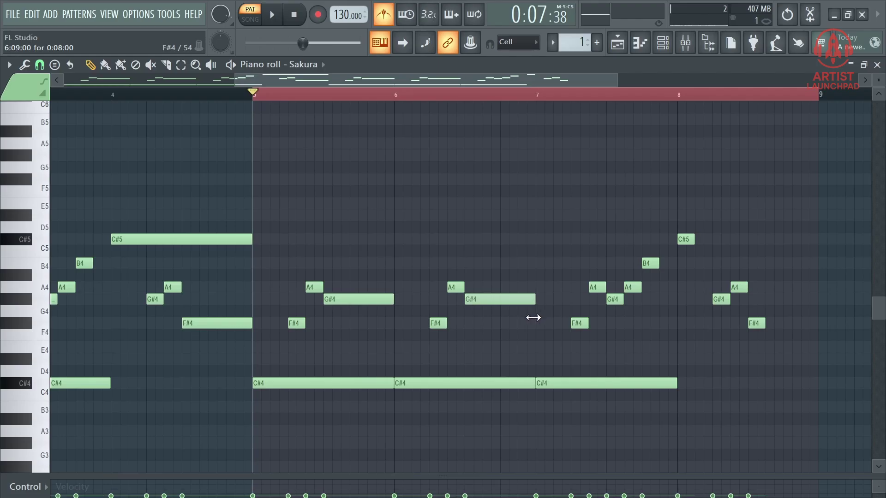
pyautogui.press('space')
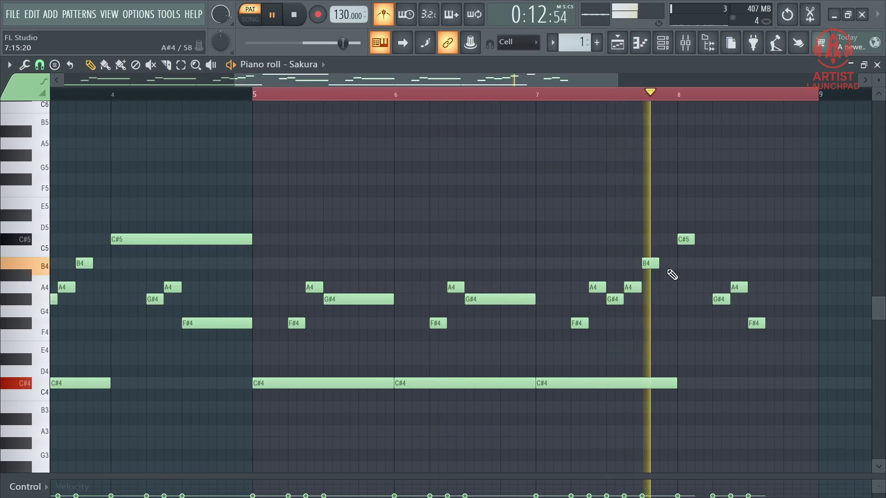
pyautogui.press('space')
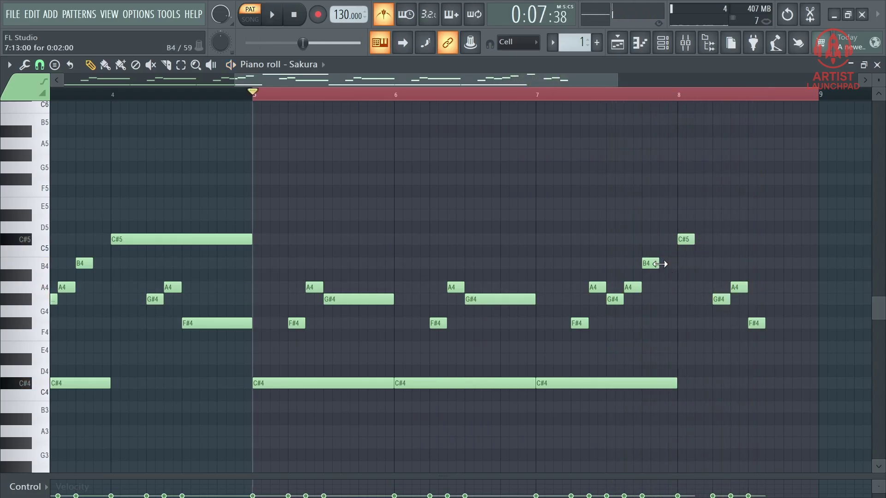
pyautogui.moveTo(692, 240); pyautogui.dragTo(805, 252)
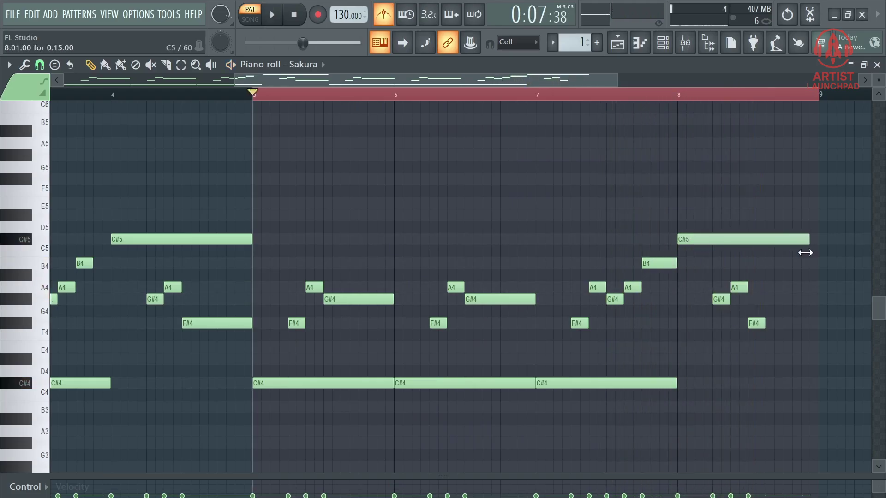
pyautogui.moveTo(763, 323); pyautogui.dragTo(812, 334)
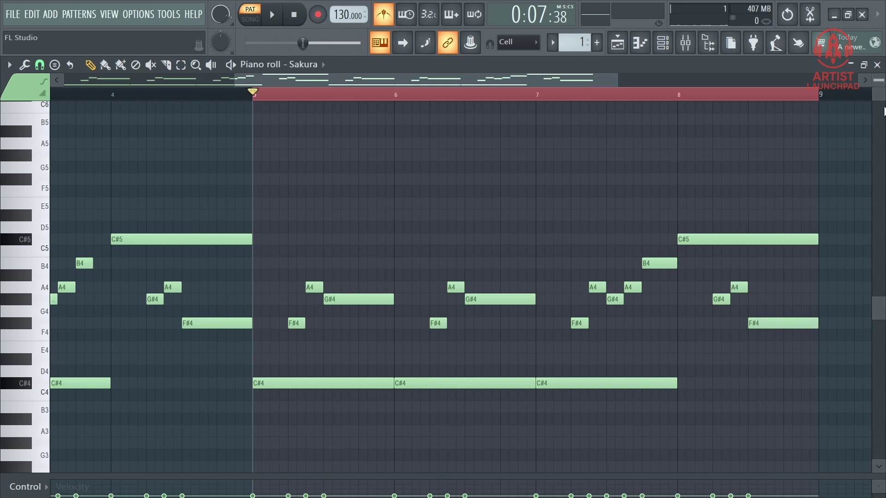
# - Return to the start of the Sakura melody, set the playhead at bar 1 and sound the piano keys from A5 down to C4
pyautogui.hscroll(-3, 429, 89)
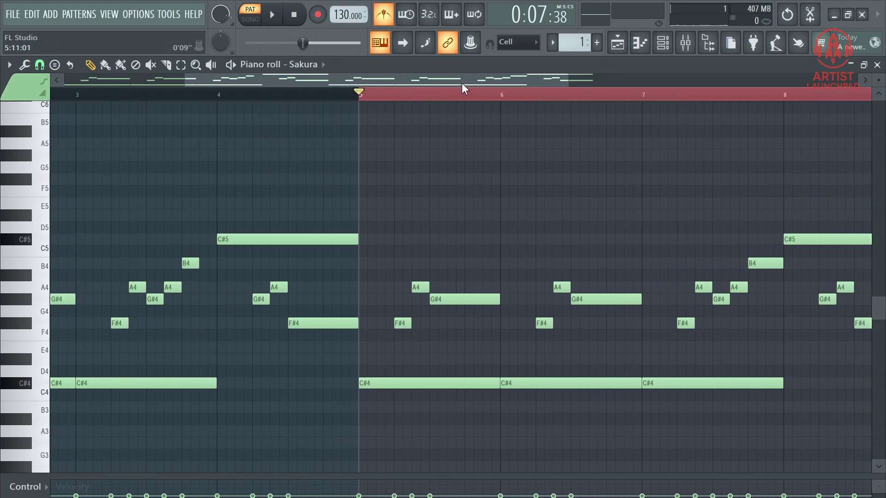
pyautogui.hscroll(-7, 461, 83)
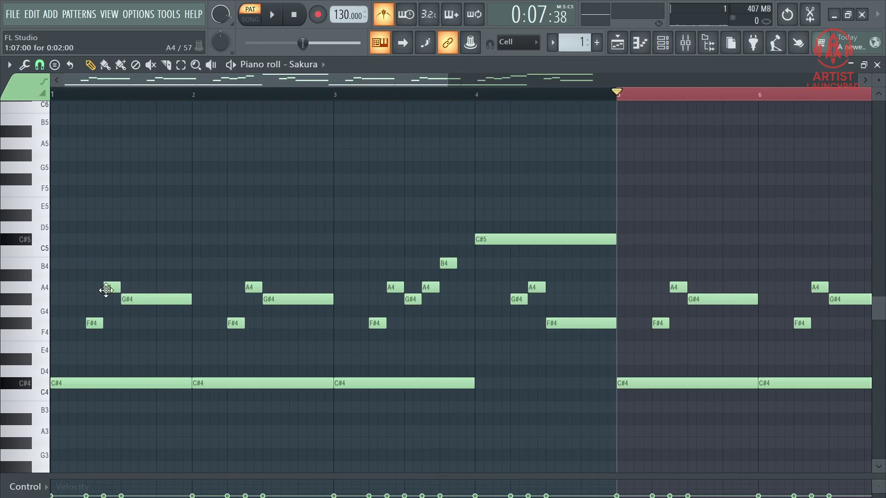
pyautogui.click(63, 96)
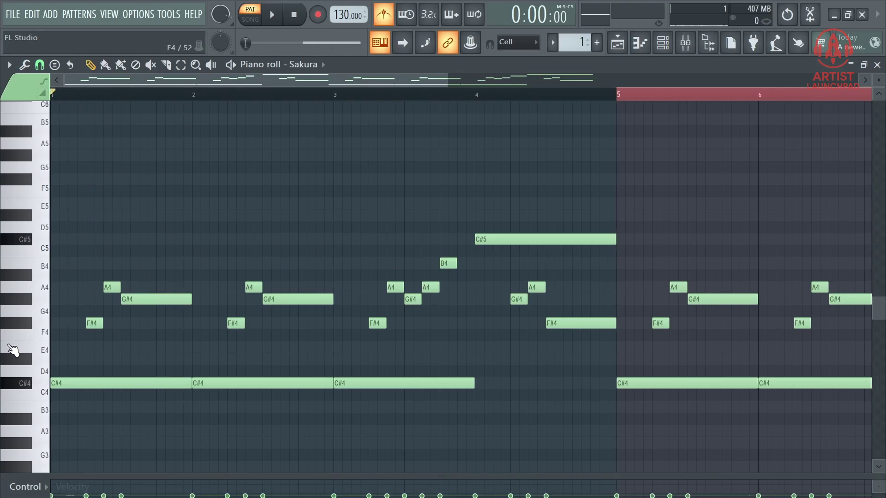
pyautogui.moveTo(45, 143)
pyautogui.mouseDown()
pyautogui.moveTo(41, 121)
pyautogui.moveTo(41, 237)
pyautogui.moveTo(24, 359)
pyautogui.moveTo(41, 397)
pyautogui.mouseUp()
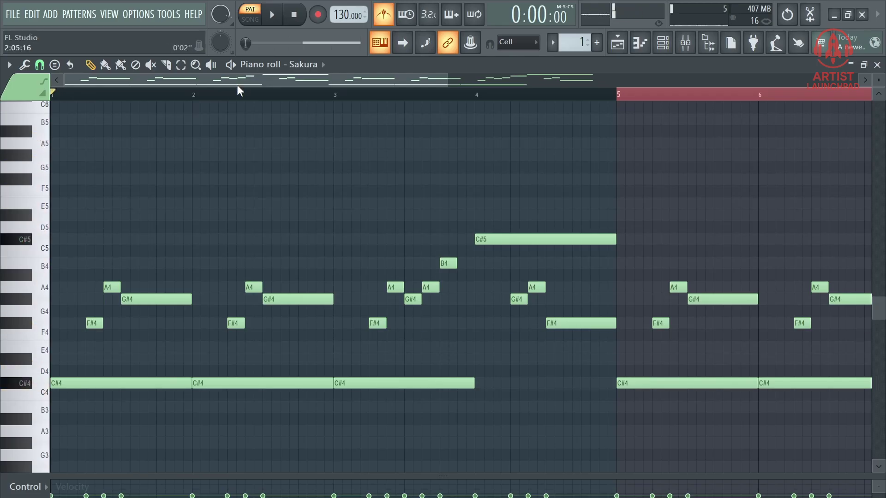
# - Examine the notes of bars 5 to 8 at larger and smaller note-row heights using the vertical zoom
pyautogui.hscroll(6, 237, 85)
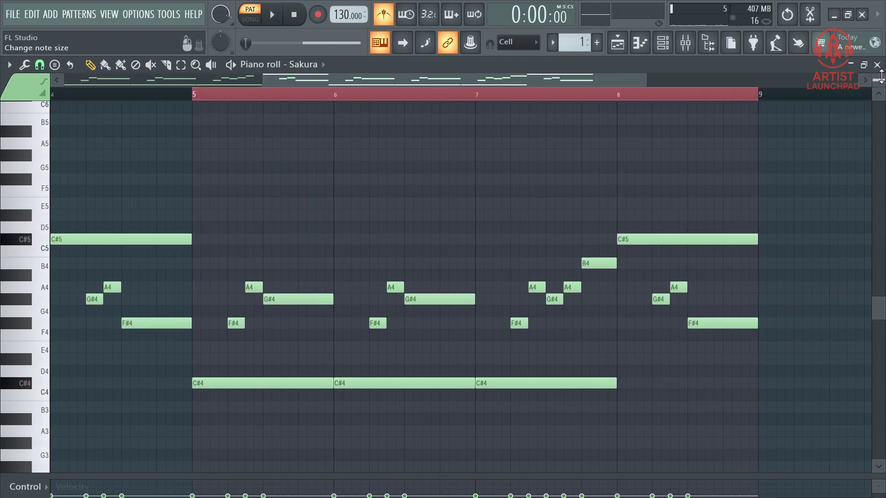
pyautogui.scroll(4, 881, 80)
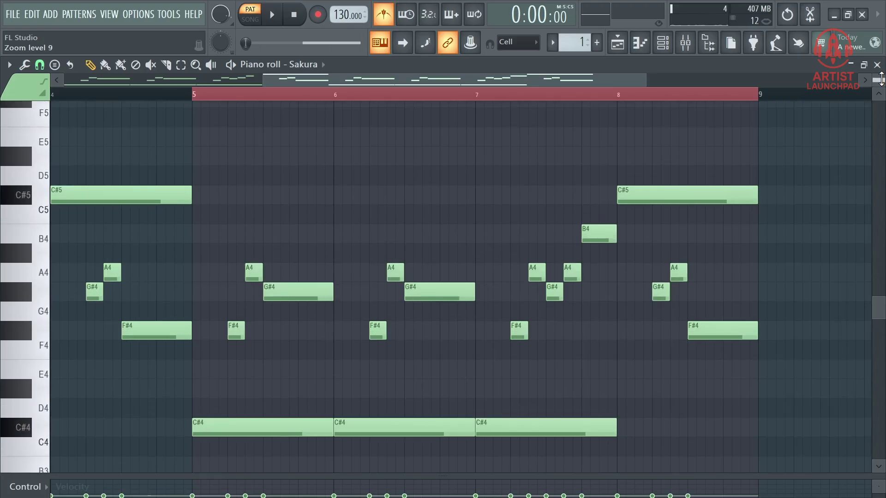
pyautogui.scroll(4, 881, 80)
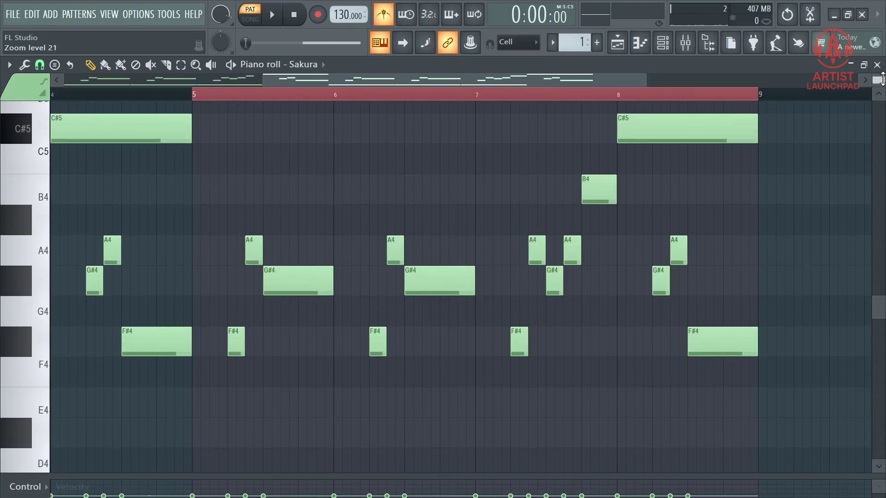
pyautogui.scroll(-6, 881, 80)
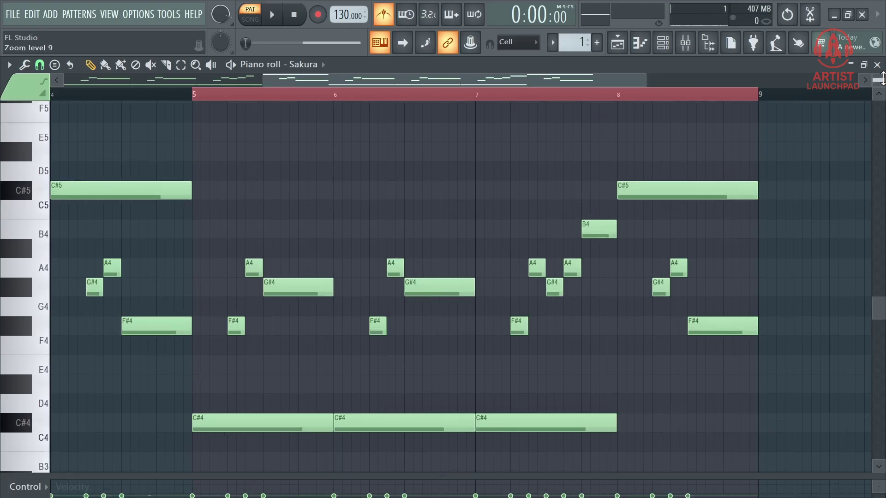
pyautogui.scroll(-1, 881, 79)
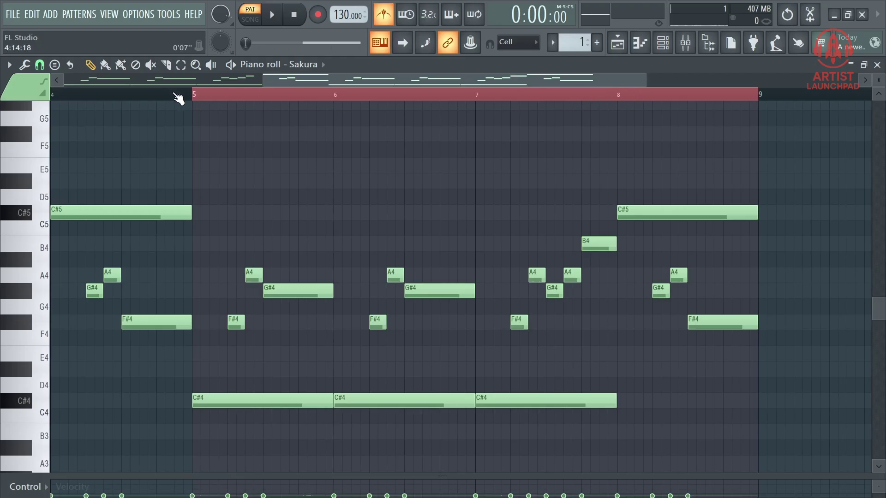
# - Examine the melody around bar 5 at closer and wider horizontal zoom levels
pyautogui.scroll(3, 178, 99)
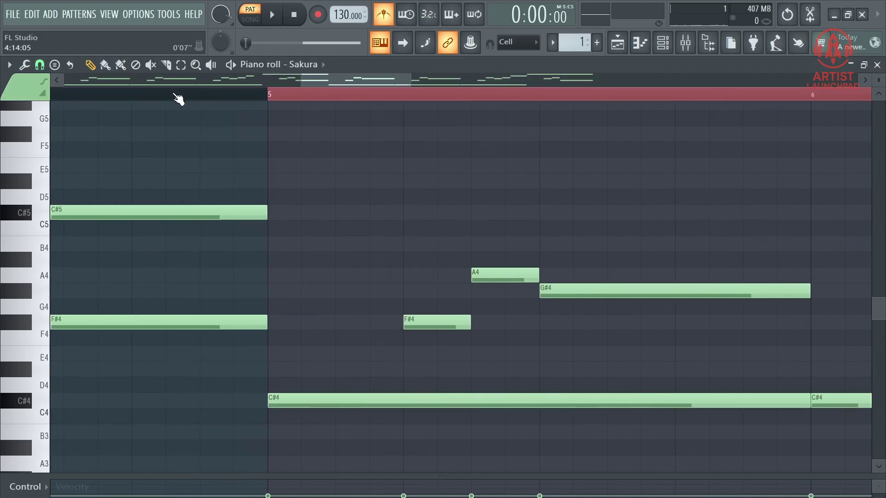
pyautogui.scroll(3, 177, 98)
pyautogui.scroll(-4, 178, 98)
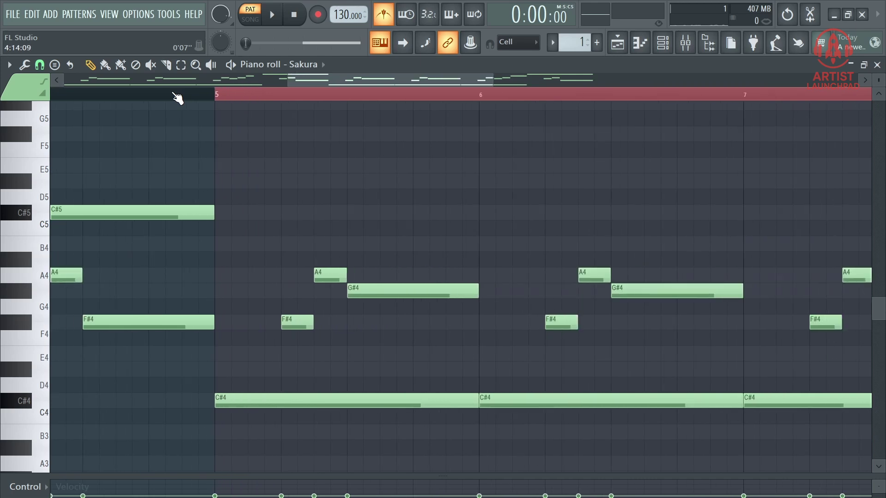
pyautogui.scroll(-2, 177, 98)
pyautogui.scroll(3, 333, 103)
pyautogui.scroll(-3, 332, 102)
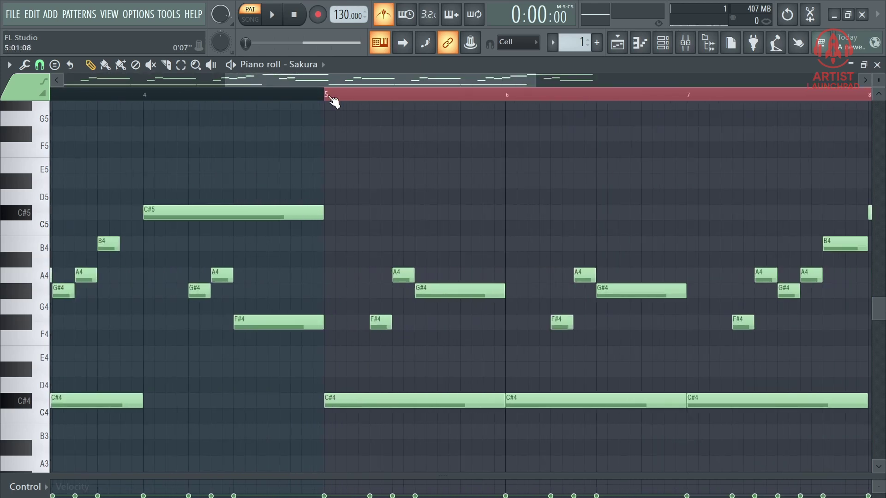
pyautogui.scroll(-4, 333, 102)
pyautogui.scroll(4, 332, 102)
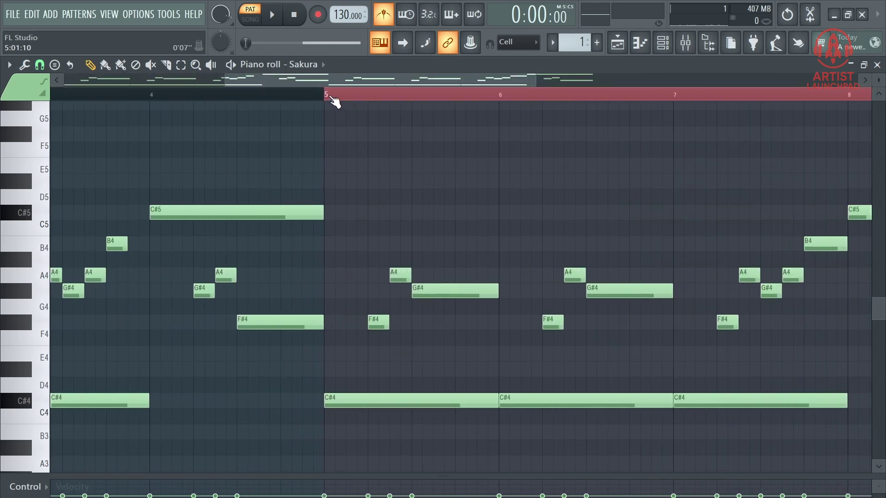
# - Place the playhead at bar 5 and clear the time selection covering bars 5 to 8
pyautogui.scroll(-2, 332, 102)
pyautogui.click(335, 97)
pyautogui.scroll(-2, 342, 99)
pyautogui.moveTo(346, 99); pyautogui.dragTo(329, 135)
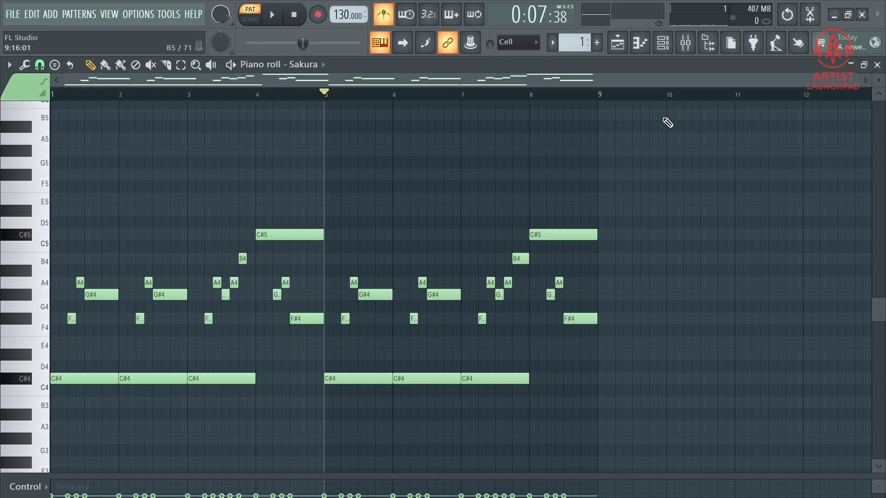
# - Select all notes in bars 5 to 8, delete them and undo the deletion
pyautogui.moveTo(662, 117); pyautogui.dragTo(333, 397)
pyautogui.scroll(5, 609, 309)
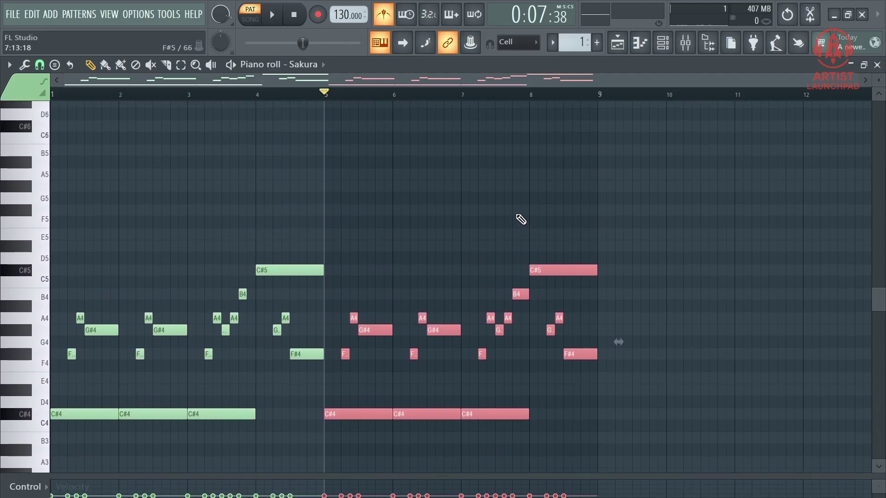
pyautogui.press('Delete')
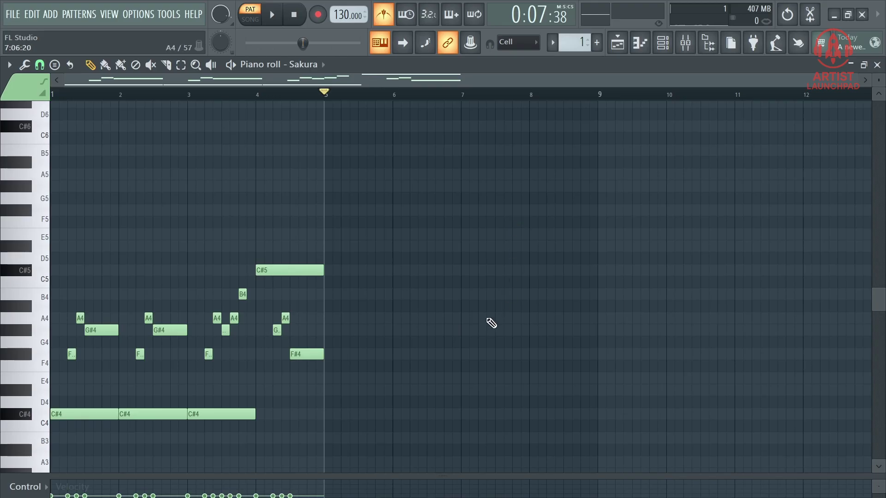
pyautogui.hotkey('ctrl', 'z')
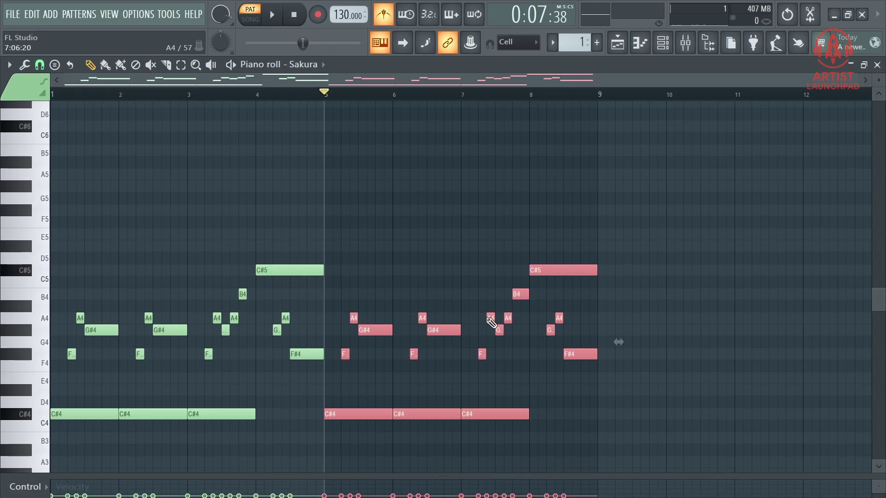
# - Cut the selected notes in bars 5 to 8, undo the cut and cut them again
pyautogui.hotkey('ctrl', 'x')
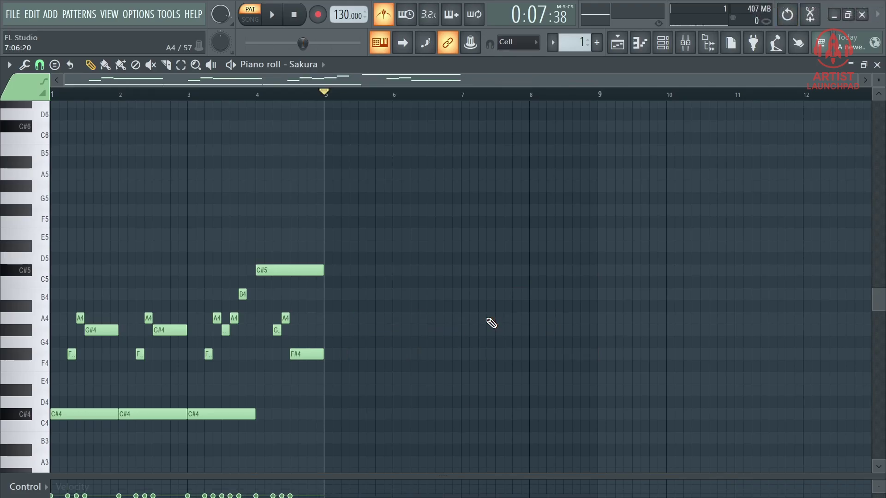
pyautogui.hotkey('ctrl', 'v')
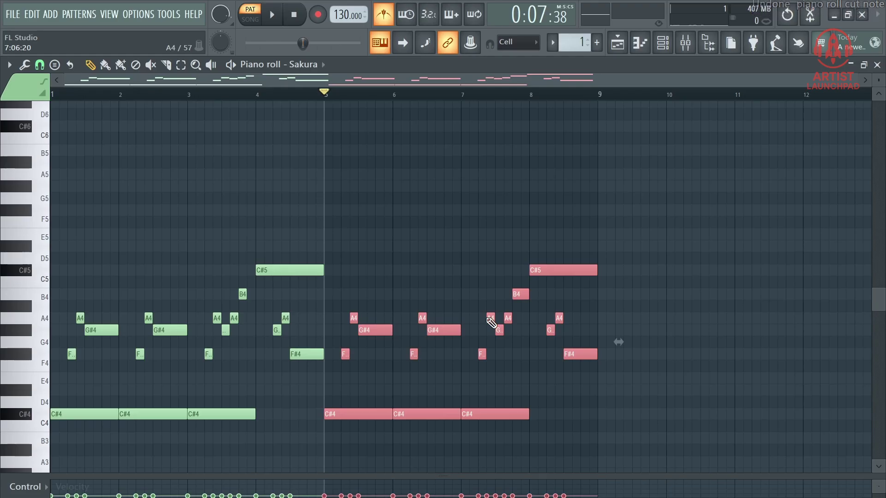
pyautogui.hotkey('ctrl', 'x')
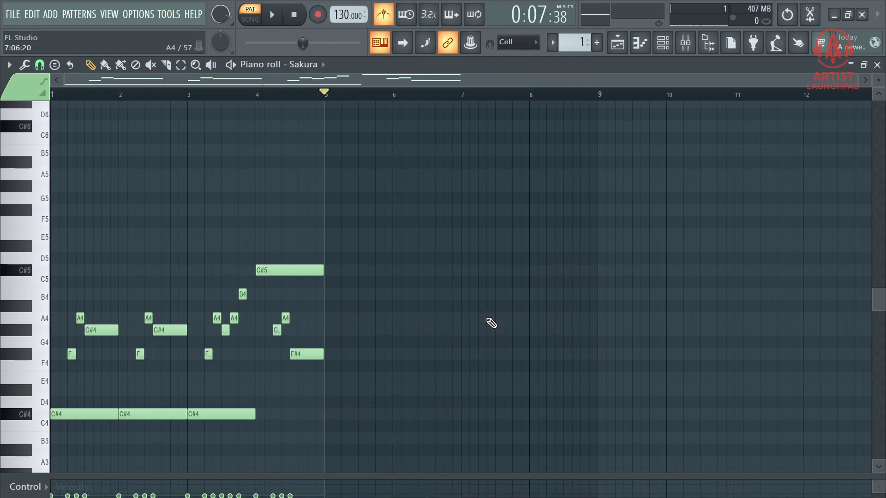
# - Place the playhead at bar 9 and paste the cut notes there
pyautogui.click(608, 95)
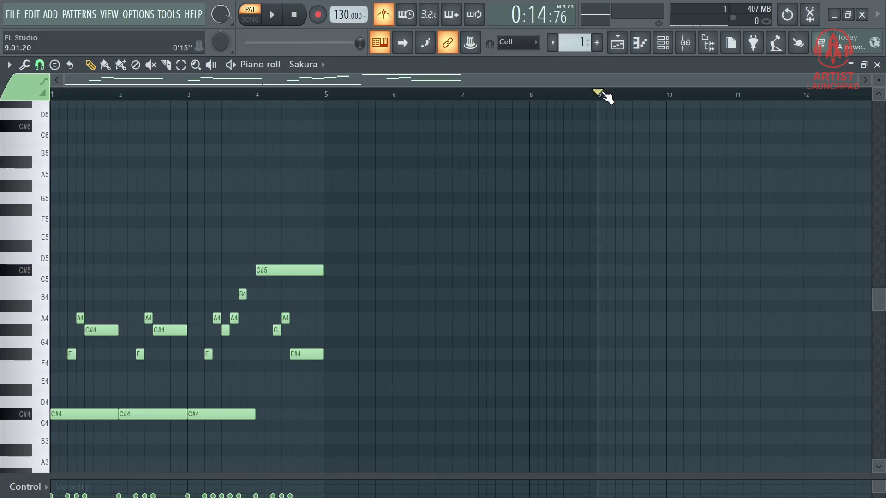
pyautogui.click(323, 97)
pyautogui.click(328, 96)
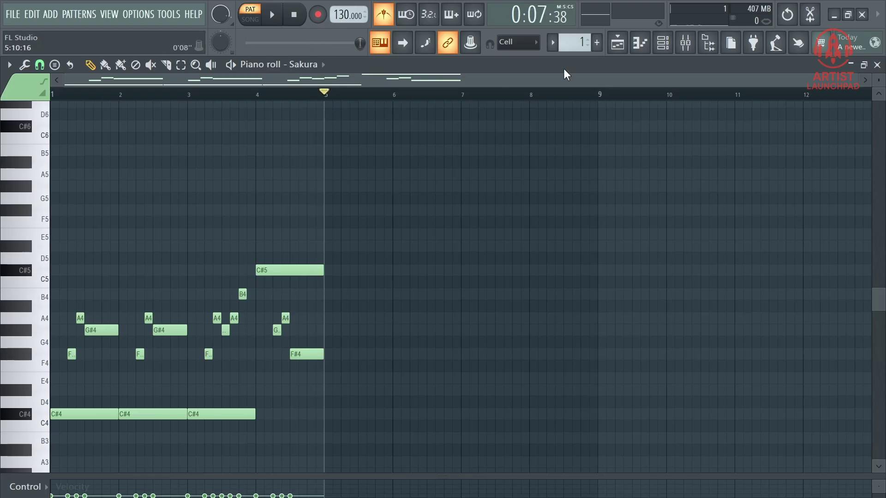
pyautogui.click(607, 95)
pyautogui.click(601, 92)
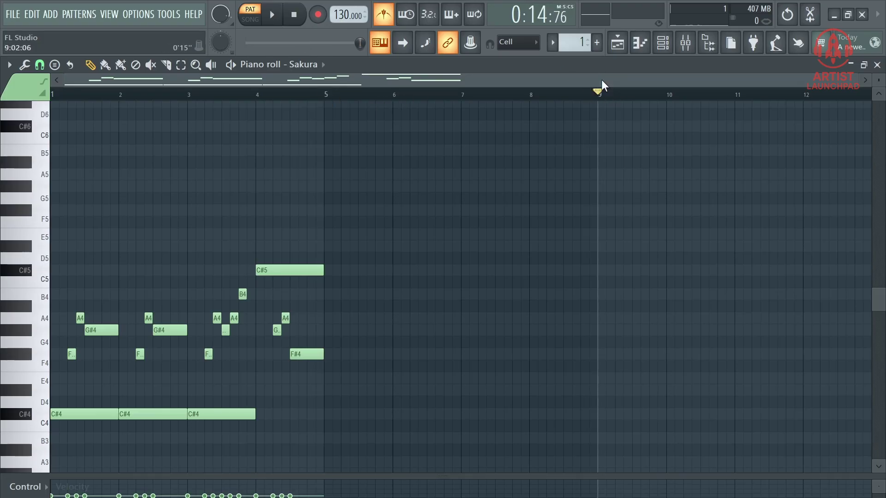
pyautogui.hotkey('ctrl', 'v')
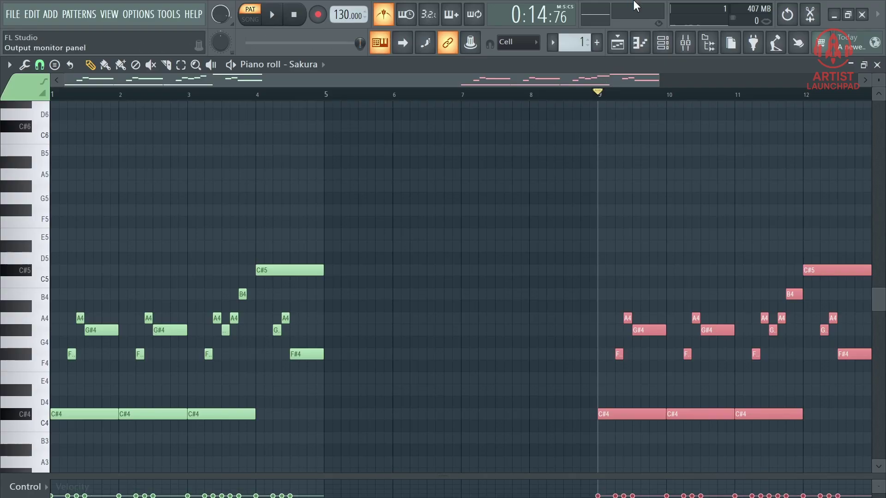
# - Delete the notes pasted at bar 9, undo the deletion and deselect them
pyautogui.scroll(-2, 598, 81)
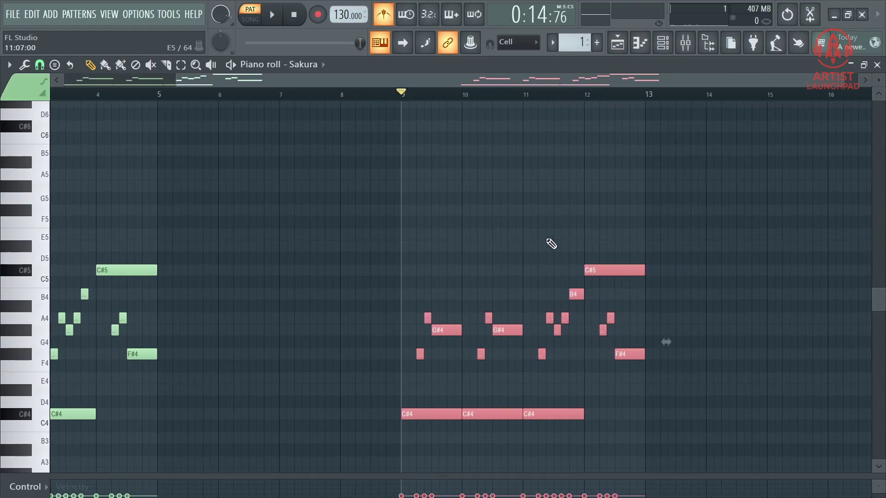
pyautogui.press('Delete')
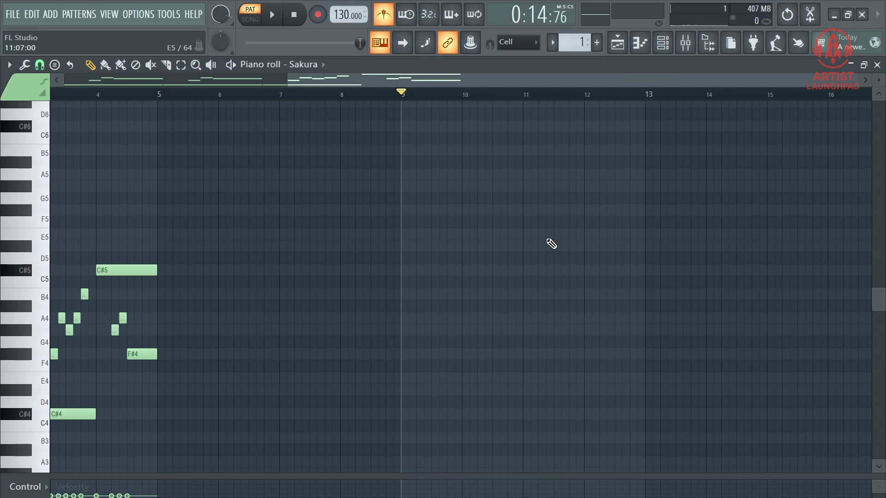
pyautogui.hotkey('ctrl', 'z')
pyautogui.hotkey('ctrl', 'd')
# - Delete the single long C#5 note in bar 12
pyautogui.scroll(5, 586, 107)
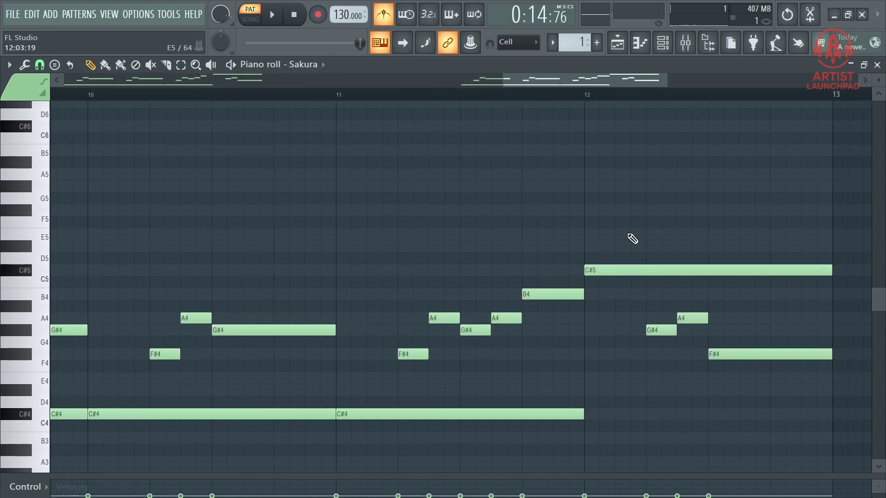
pyautogui.rightClick(640, 275)
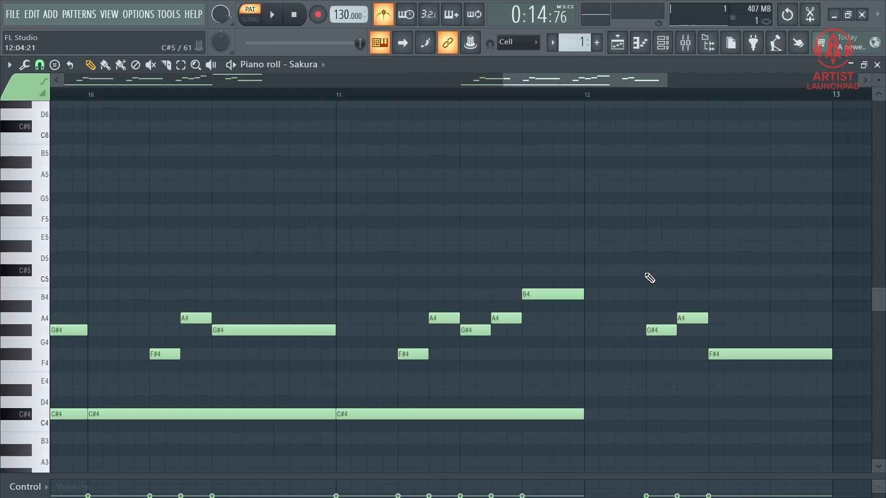
pyautogui.scroll(-4, 530, 92)
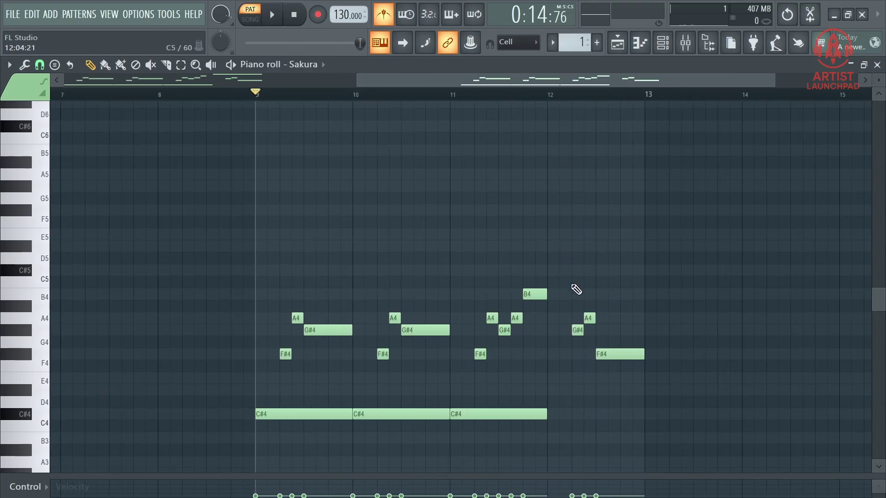
# - Undo the C#5 deletion and the deselection, and remove the notes pasted at bar 9
pyautogui.hotkey('ctrl', 'z')
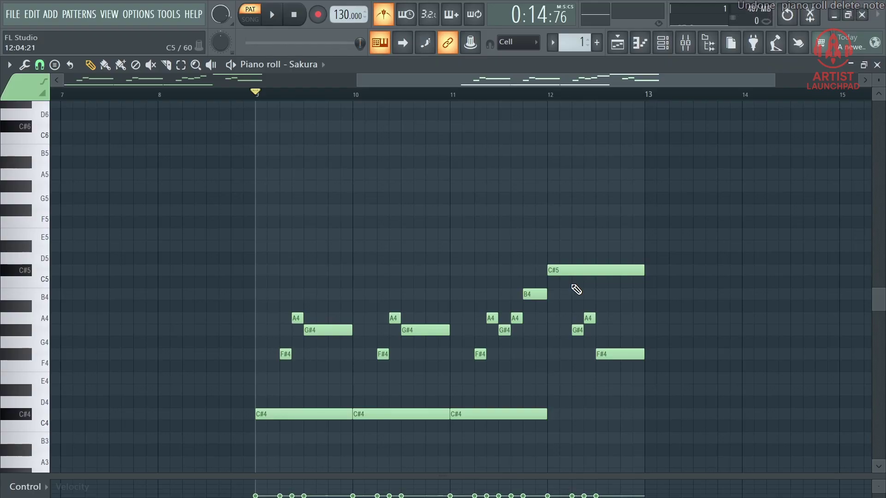
pyautogui.hotkey('ctrl', 'z')
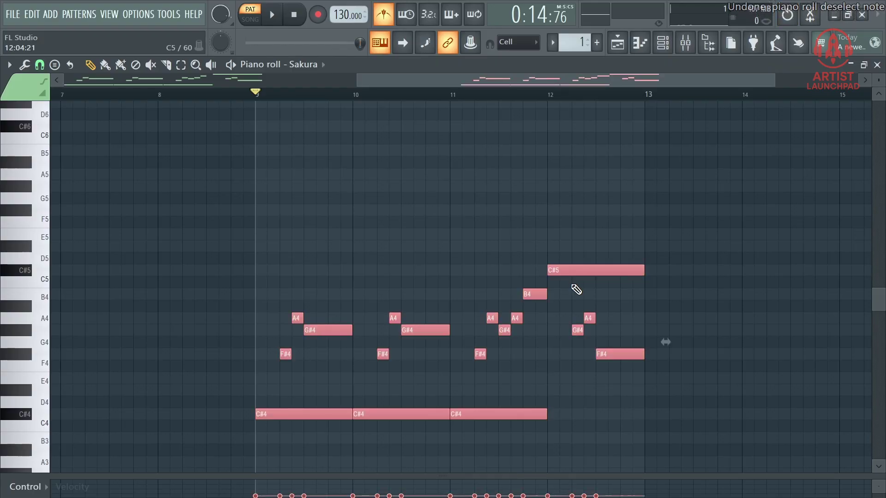
pyautogui.hotkey('ctrl', 'z')
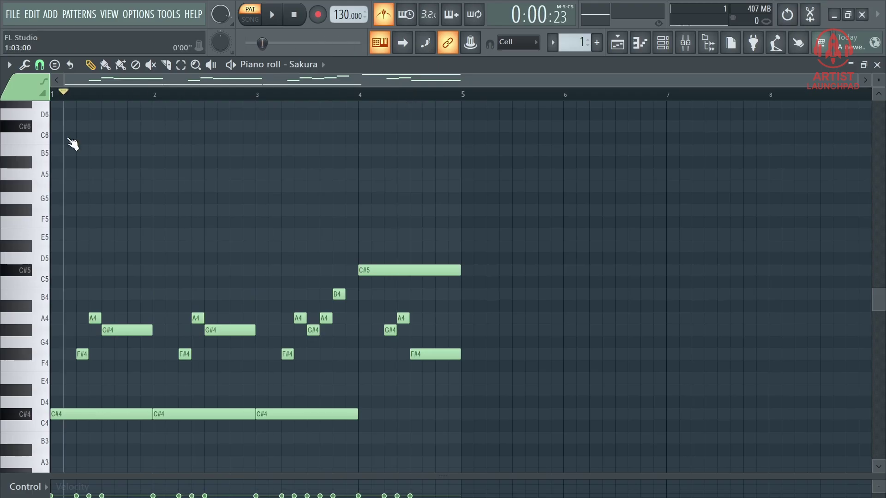
# - Play the four-bar Sakura melody from the beginning and stop playback
pyautogui.press('space')
pyautogui.scroll(3, 69, 96)
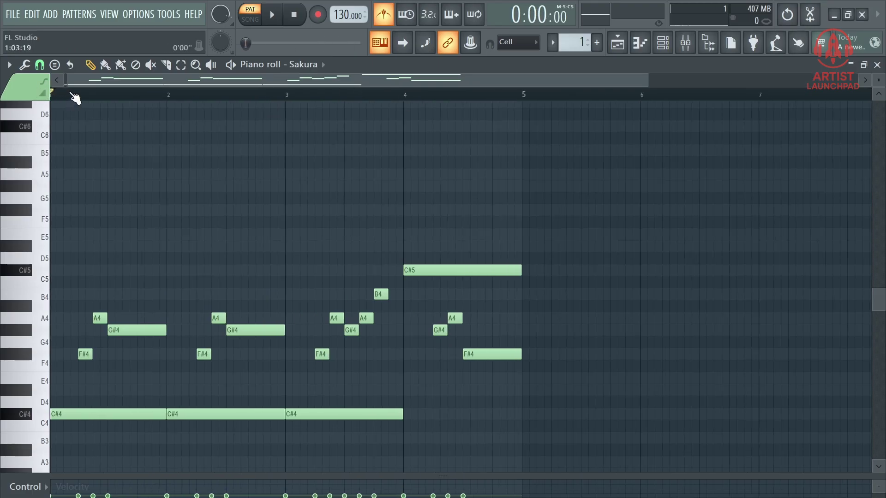
pyautogui.press('space')
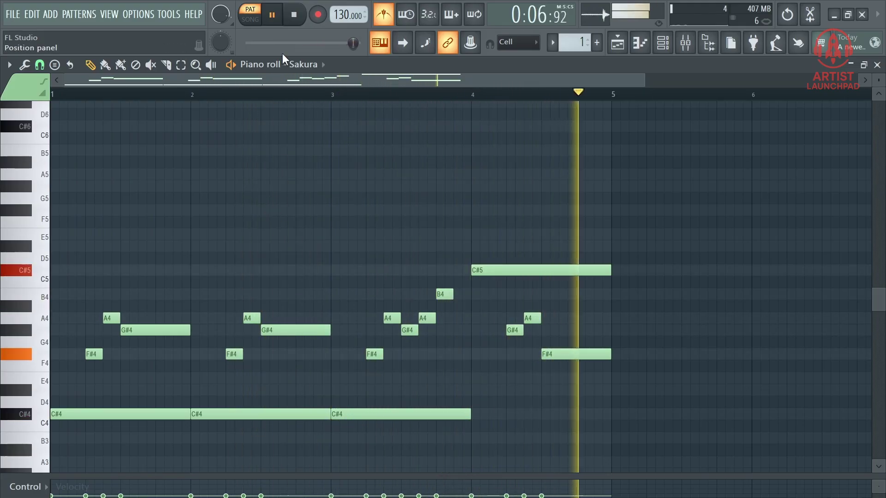
pyautogui.click(294, 15)
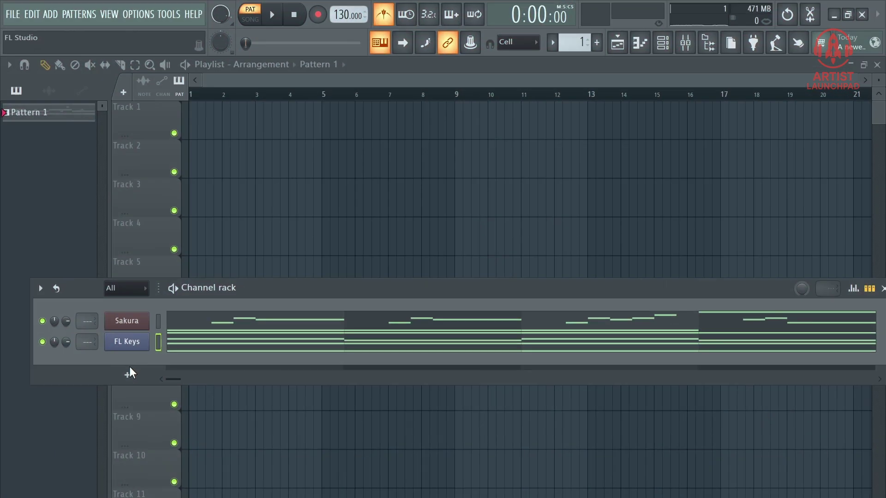
# - Add another FL Keys channel to the channel rack and delete that added channel
pyautogui.click(129, 375)
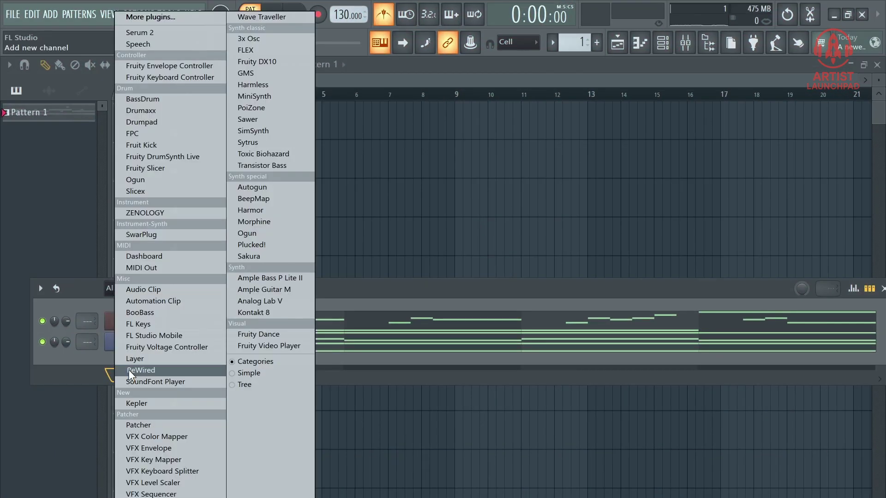
pyautogui.click(150, 325)
pyautogui.click(406, 179)
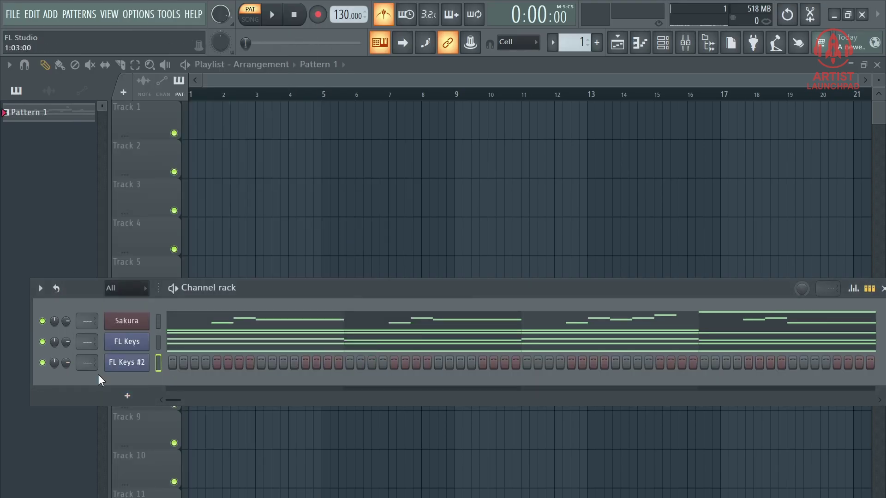
pyautogui.rightClick(143, 361)
pyautogui.click(206, 483)
pyautogui.click(491, 328)
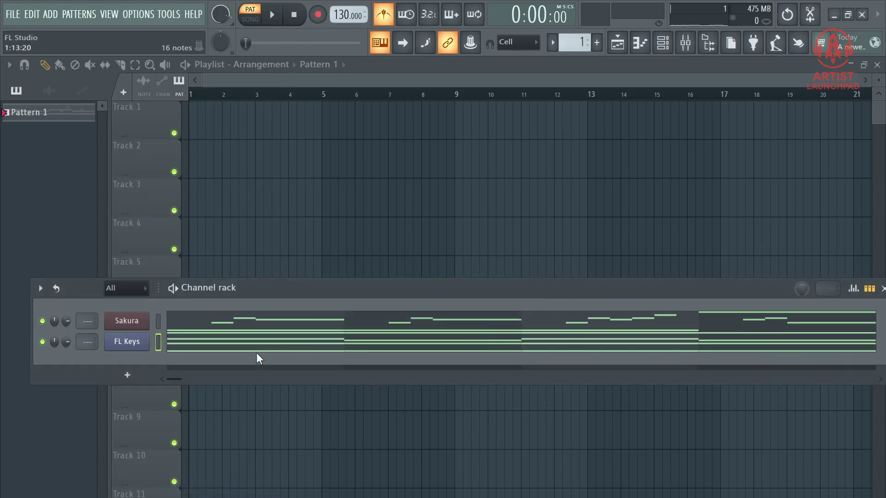
# - Open the FL Keys notes in the piano roll and play the four-bar chord progression to bar 4
pyautogui.click(256, 352)
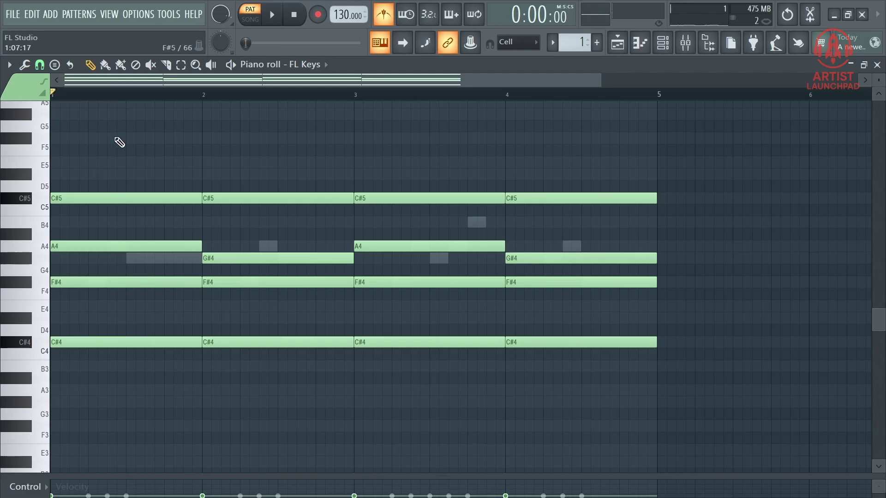
pyautogui.scroll(2, 139, 89)
pyautogui.scroll(3, 237, 263)
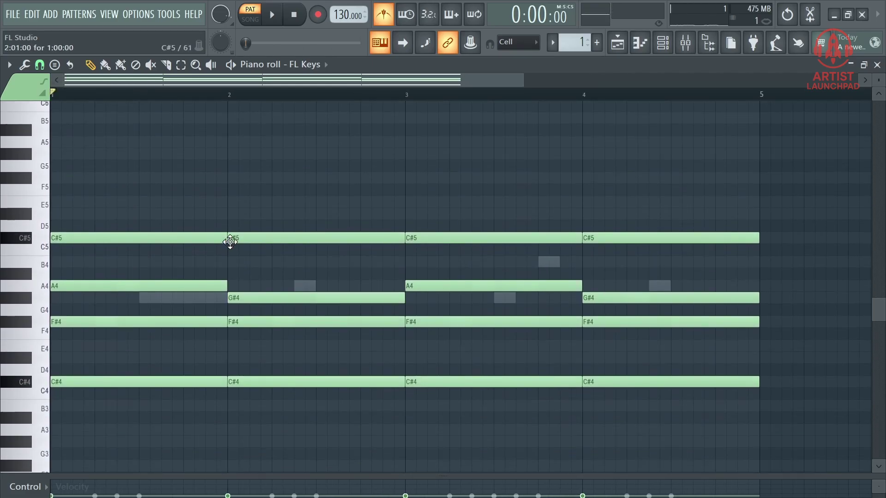
pyautogui.scroll(-1, 208, 214)
pyautogui.scroll(-1, 167, 95)
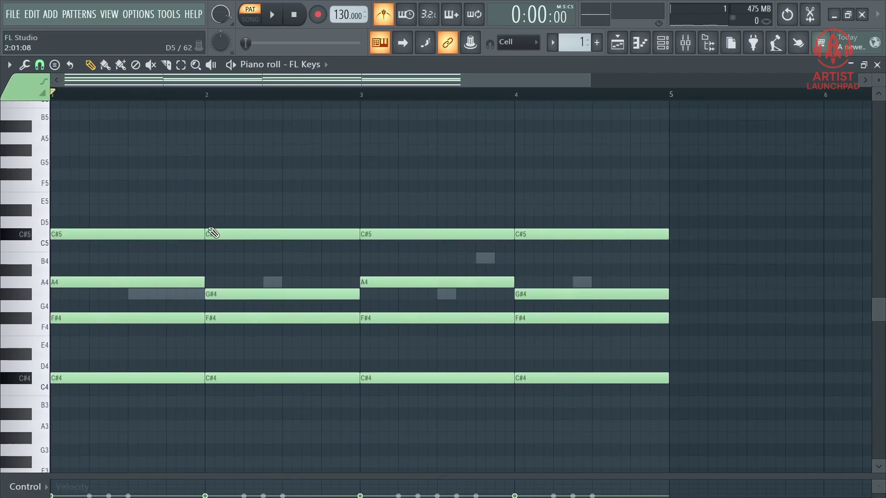
pyautogui.press('space')
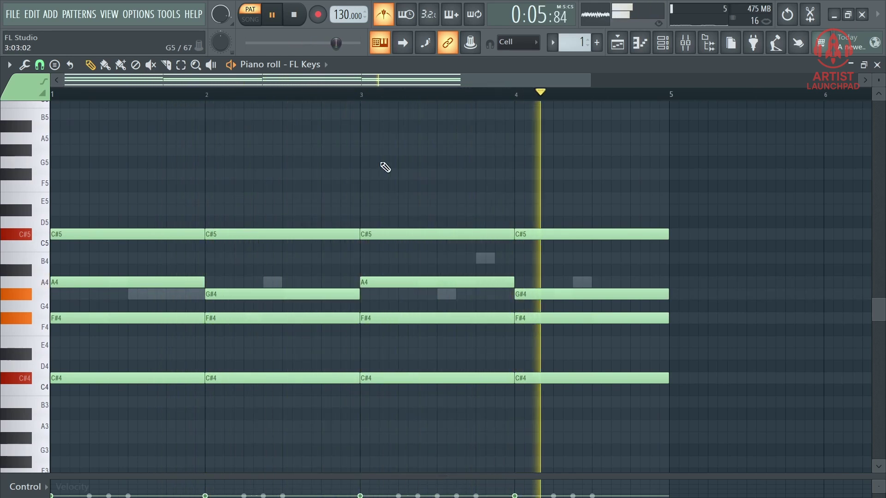
pyautogui.press('space')
# - Replace the FL Keys channel's instrument with Sytrus, keeping its chord notes, and reposition the plugin window
pyautogui.press('F6')
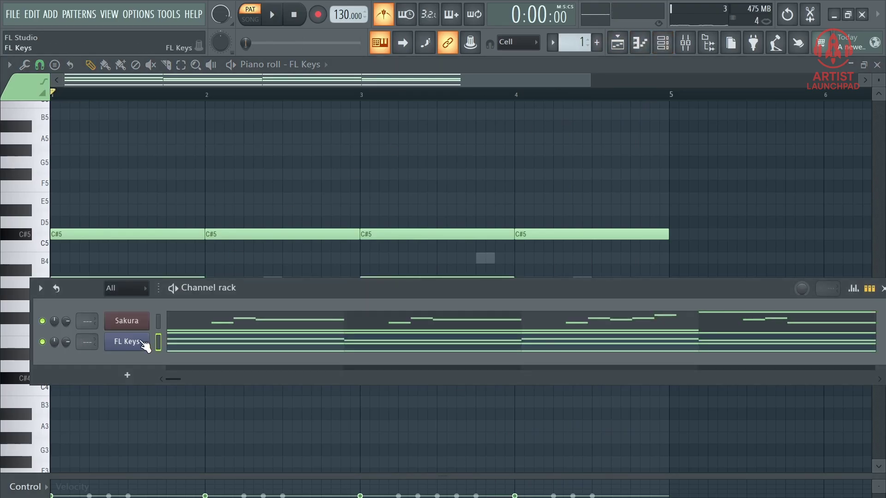
pyautogui.rightClick(144, 345)
pyautogui.moveTo(182, 432)
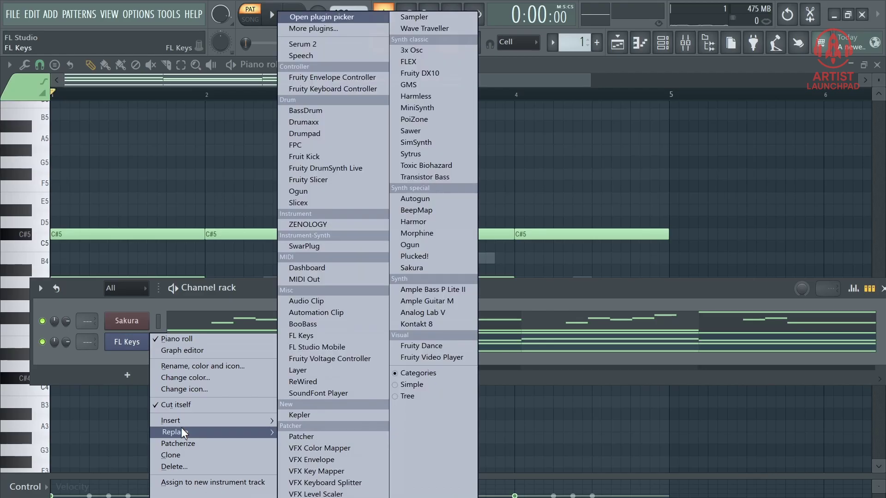
pyautogui.click(413, 155)
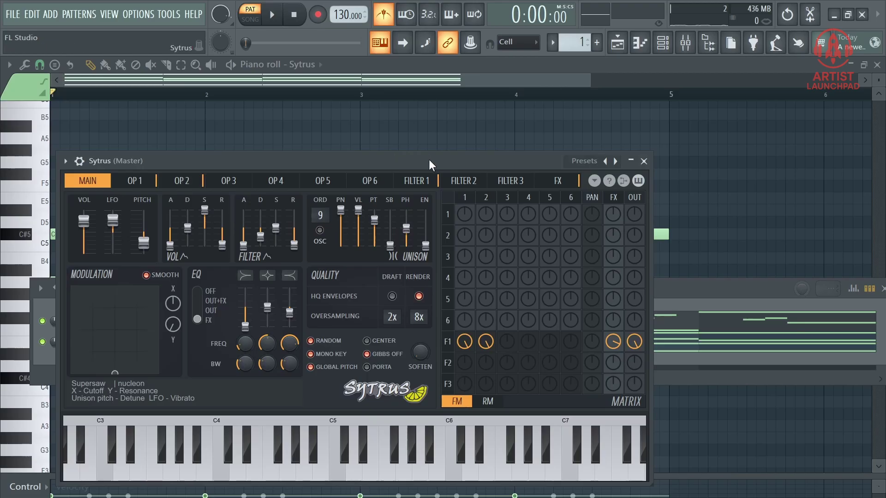
pyautogui.moveTo(429, 160); pyautogui.dragTo(474, 153)
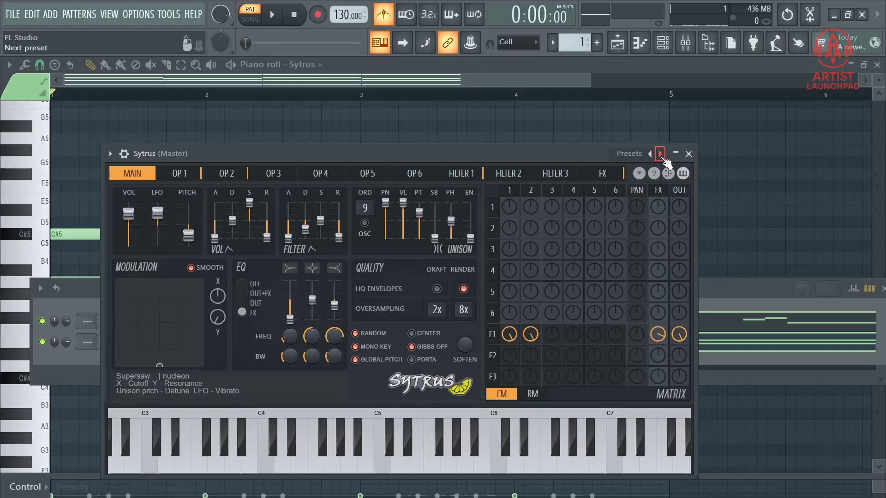
# - Load the Clavi piano preset in Sytrus, advance to E-grand and audition the chords with it
pyautogui.rightClick(663, 157)
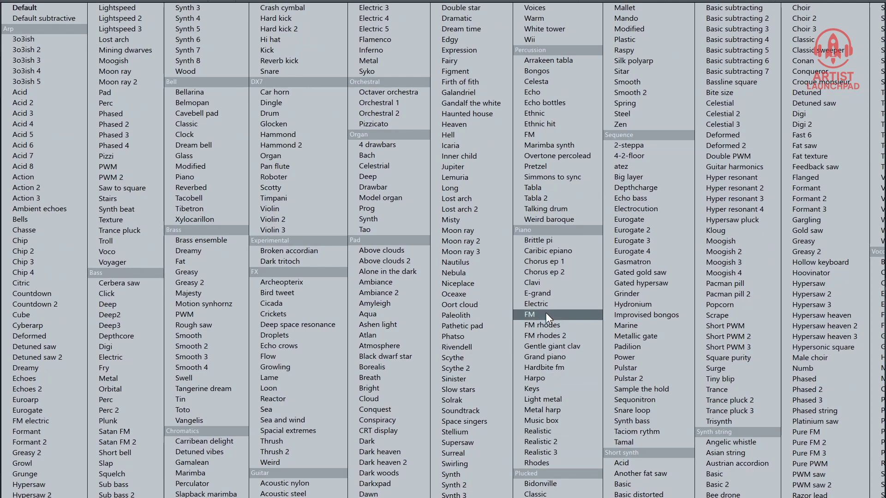
pyautogui.click(544, 284)
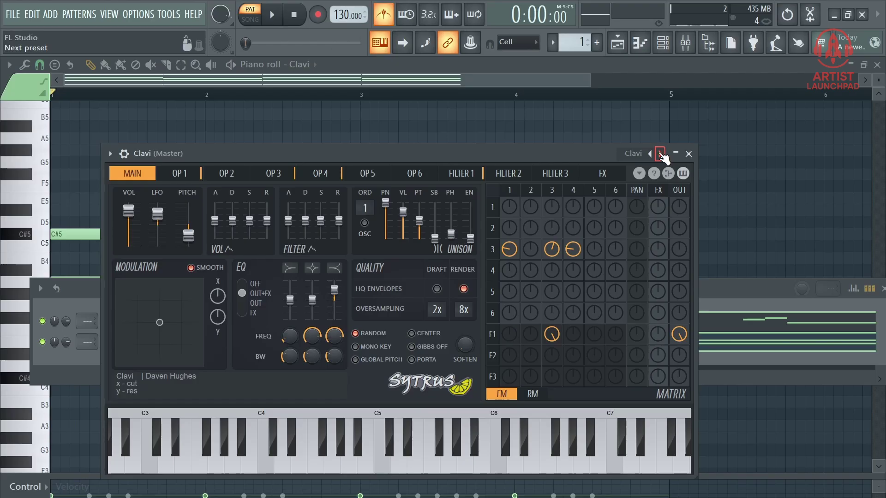
pyautogui.click(660, 154)
pyautogui.press('space')
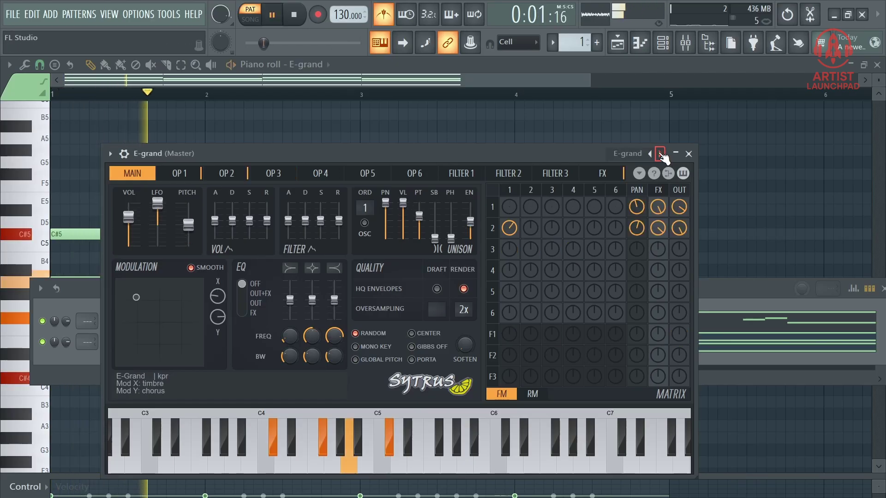
pyautogui.press('space')
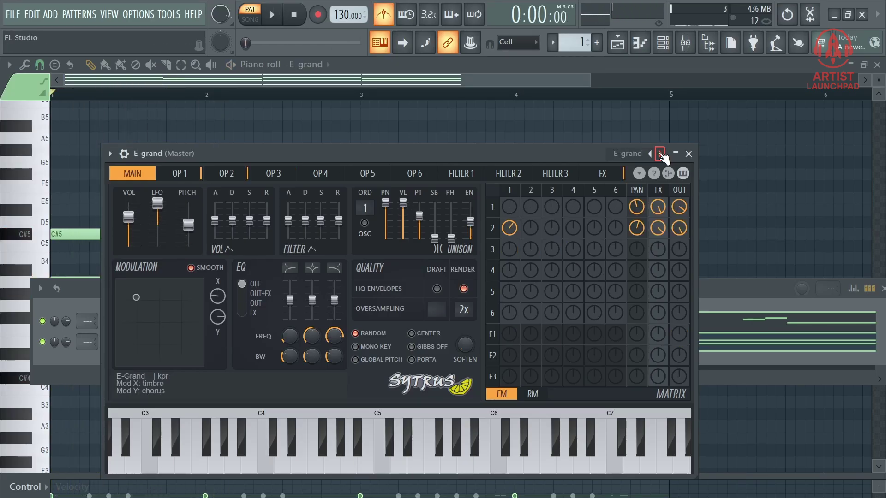
# - Audition the chords with the Electric, FM and FM rhodes presets in turn
pyautogui.click(661, 155)
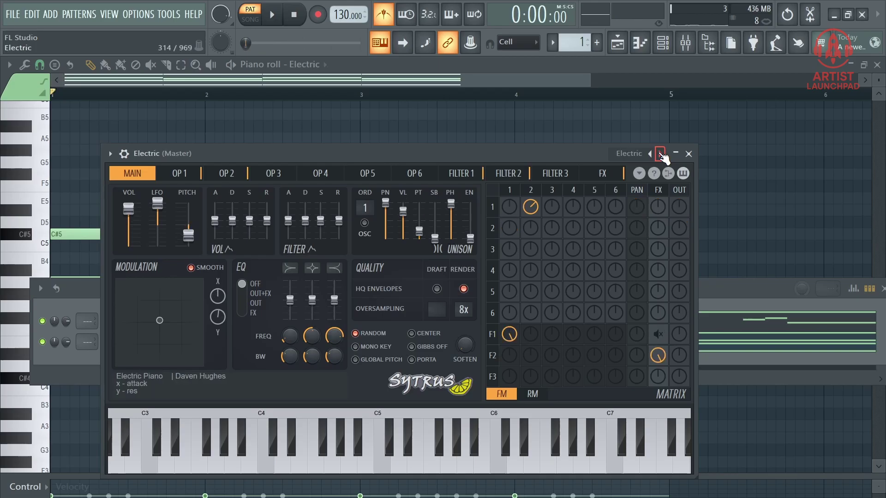
pyautogui.press('space')
pyautogui.click(661, 154)
pyautogui.press('space')
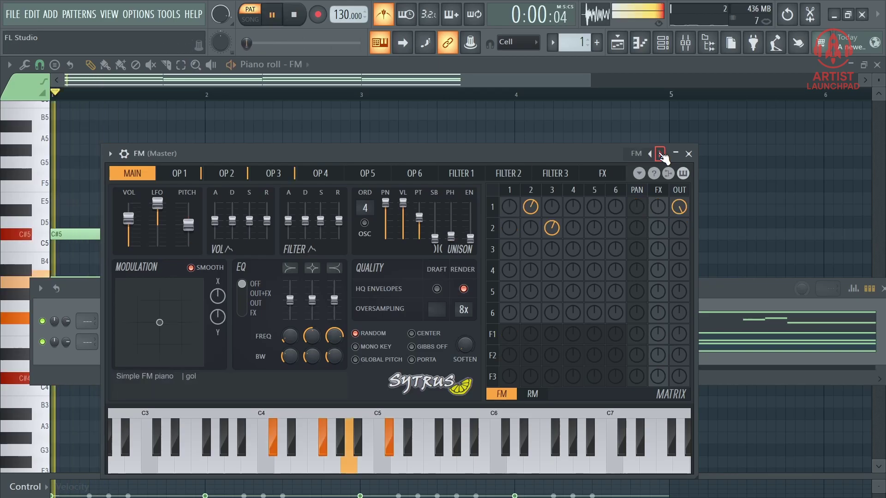
pyautogui.press('space')
pyautogui.click(661, 154)
pyautogui.press('space')
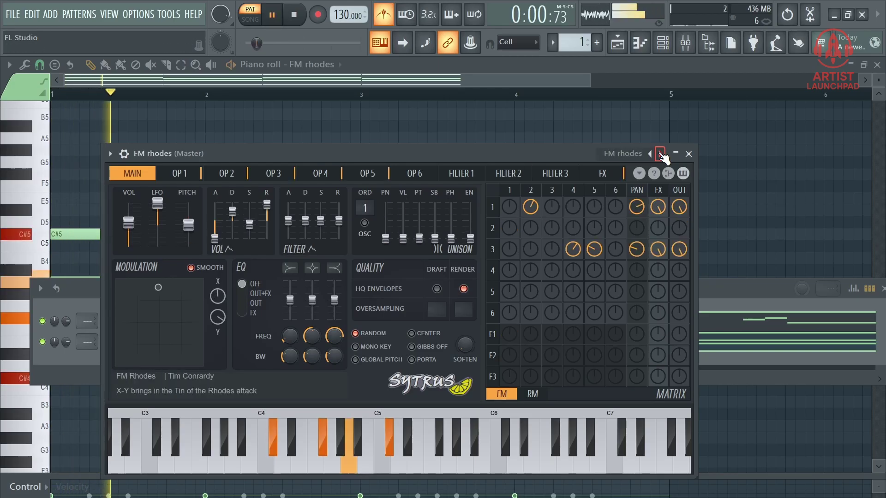
pyautogui.press('space')
# - Audition the chords with the FM rhodes 2, Gentle giant clav and Grand piano presets
pyautogui.click(661, 154)
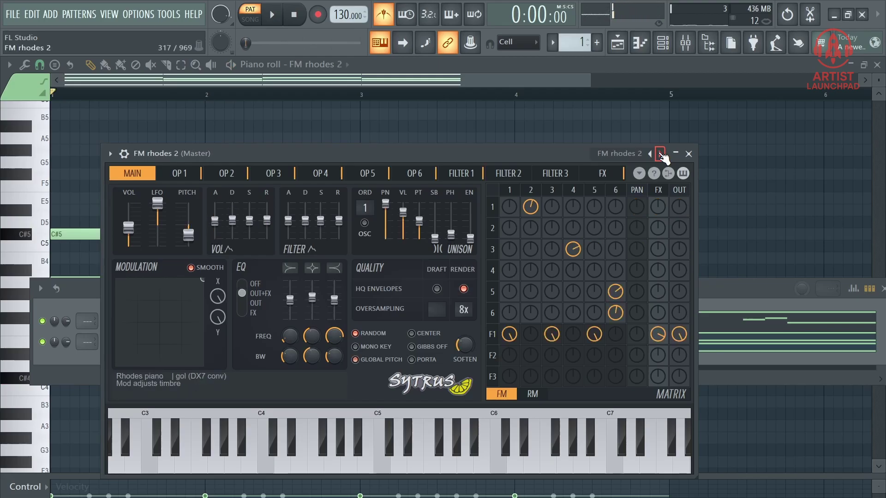
pyautogui.press('space')
pyautogui.press('space')
pyautogui.click(660, 155)
pyautogui.press('space')
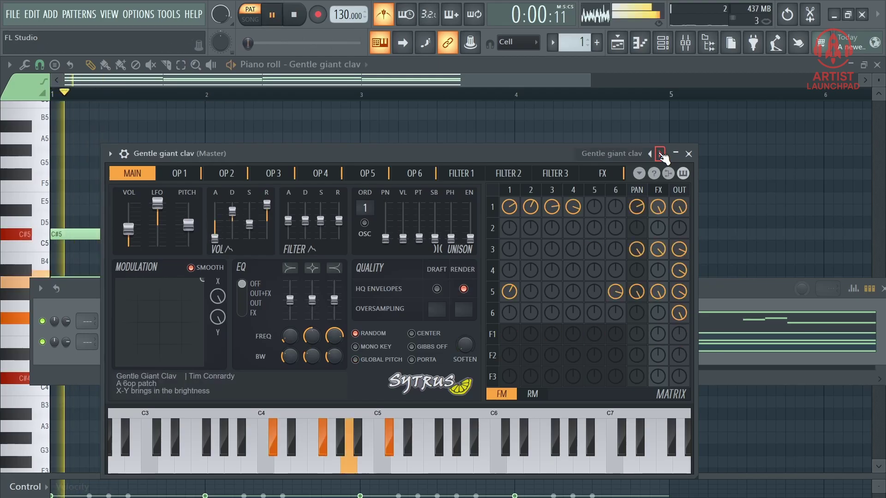
pyautogui.click(661, 154)
pyautogui.press('space')
pyautogui.press('space')
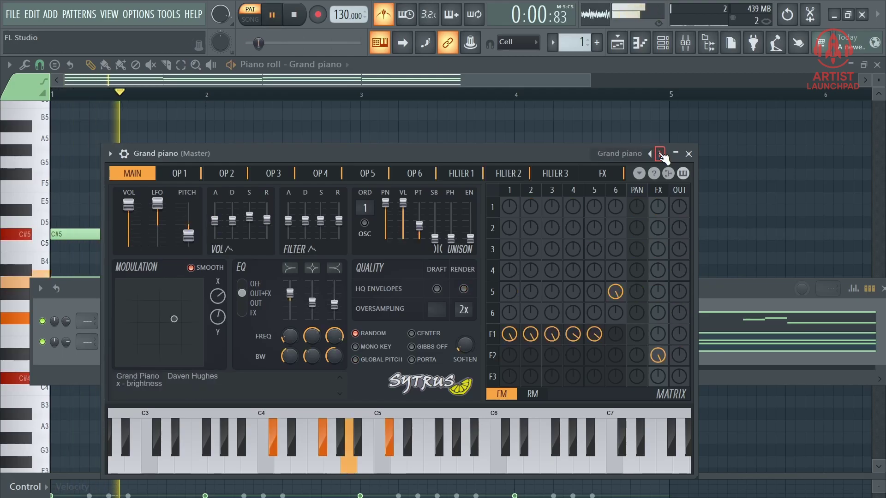
# - Audition the chords with the Hardbite fm and Harpo presets
pyautogui.click(661, 154)
pyautogui.press('space')
pyautogui.press('space')
pyautogui.click(661, 154)
pyautogui.press('space')
pyautogui.press('space')
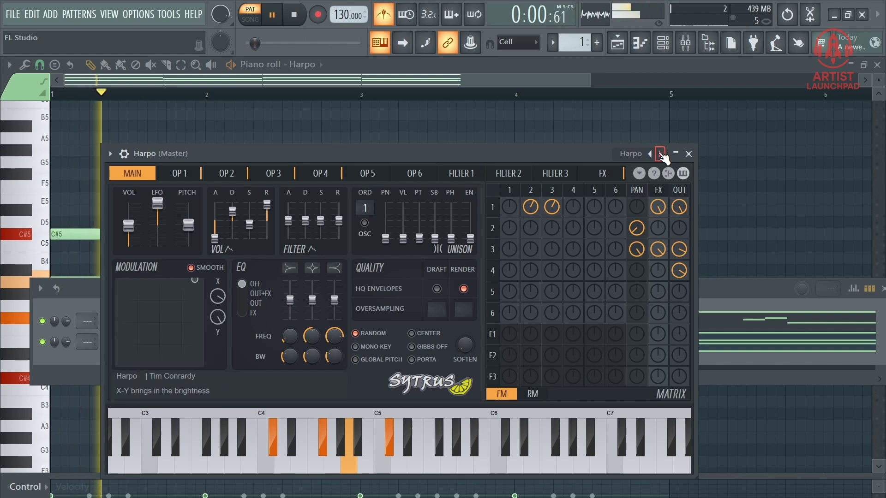
pyautogui.press('space')
# - Audition the chords with the Light metal and Metal harp presets
pyautogui.click(661, 154)
pyautogui.press('space')
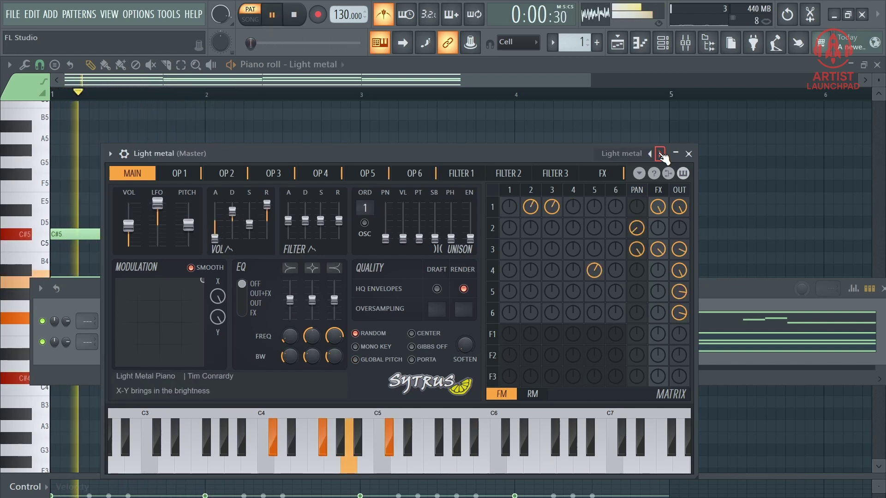
pyautogui.press('space')
pyautogui.click(661, 154)
pyautogui.press('space')
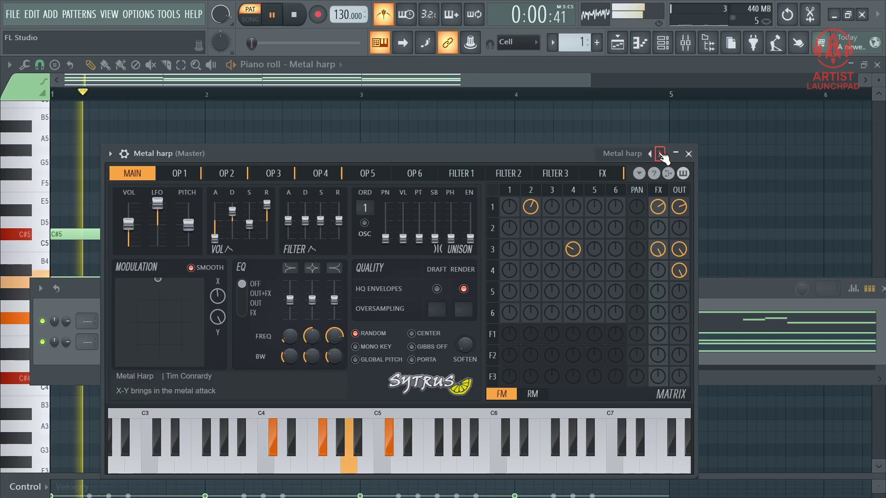
pyautogui.press('space')
# - Audition the chords with the Music box, Realistic and Realistic 2 presets
pyautogui.click(661, 154)
pyautogui.press('space')
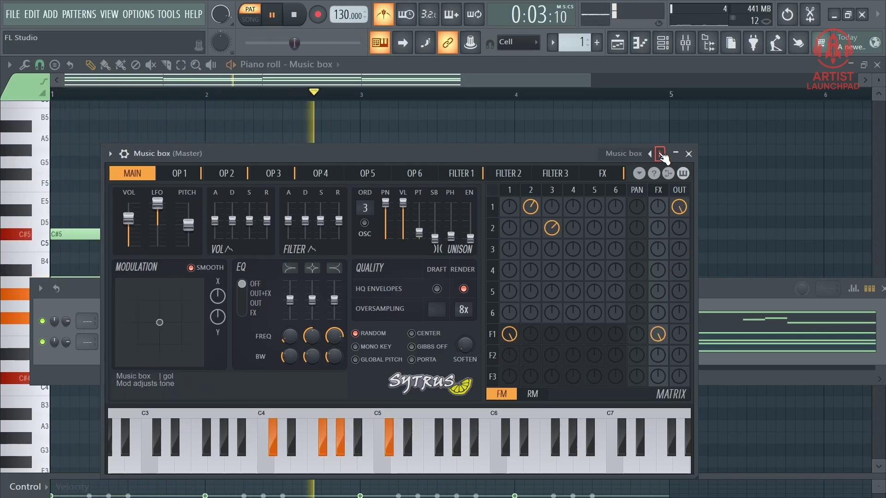
pyautogui.press('space')
pyautogui.click(661, 154)
pyautogui.press('space')
pyautogui.press('space')
pyautogui.click(661, 154)
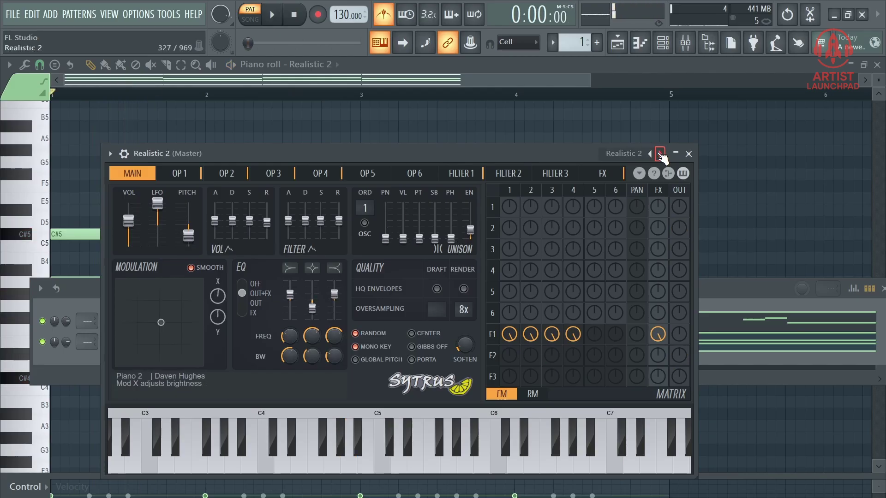
pyautogui.press('space')
pyautogui.press('space')
# - Audition the chords with the Realistic 3 and Rhodes presets
pyautogui.click(661, 154)
pyautogui.press('space')
pyautogui.click(660, 155)
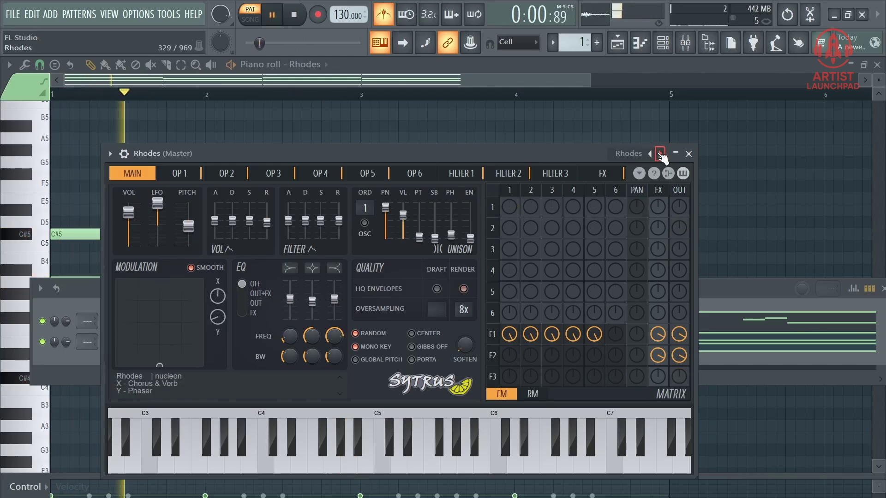
pyautogui.press('space')
pyautogui.press('space')
# - Advance to the Bidonville preset, return to Rhodes and listen to the chords with it again
pyautogui.click(661, 154)
pyautogui.press('space')
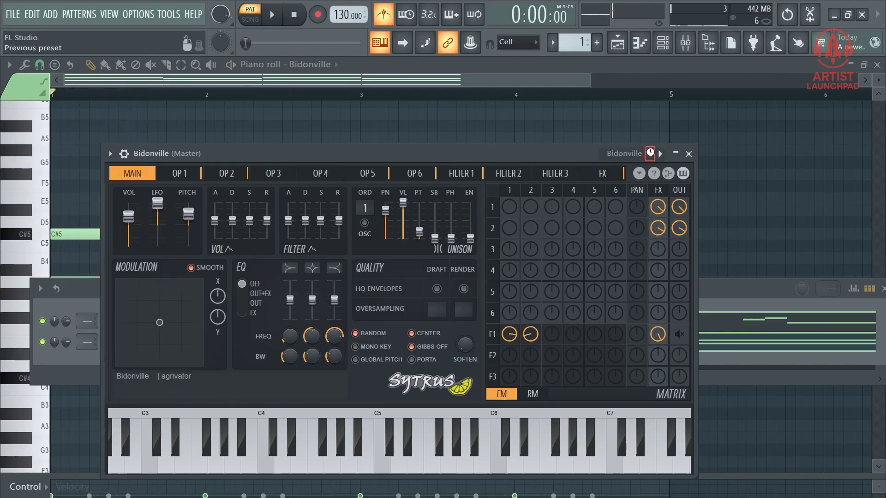
pyautogui.click(650, 153)
pyautogui.press('space')
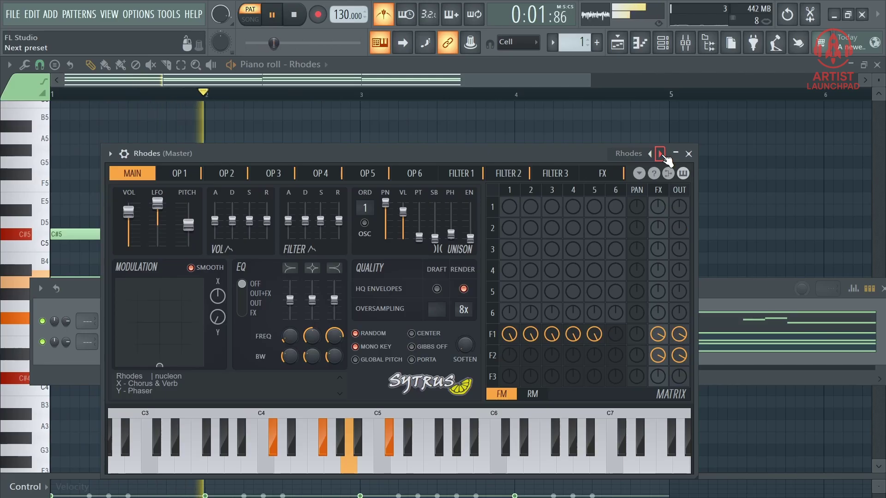
pyautogui.press('space')
# - Skip past Bidonville and audition the chords with the plucked presets Classic and Double
pyautogui.click(661, 154)
pyautogui.click(661, 154)
pyautogui.press('space')
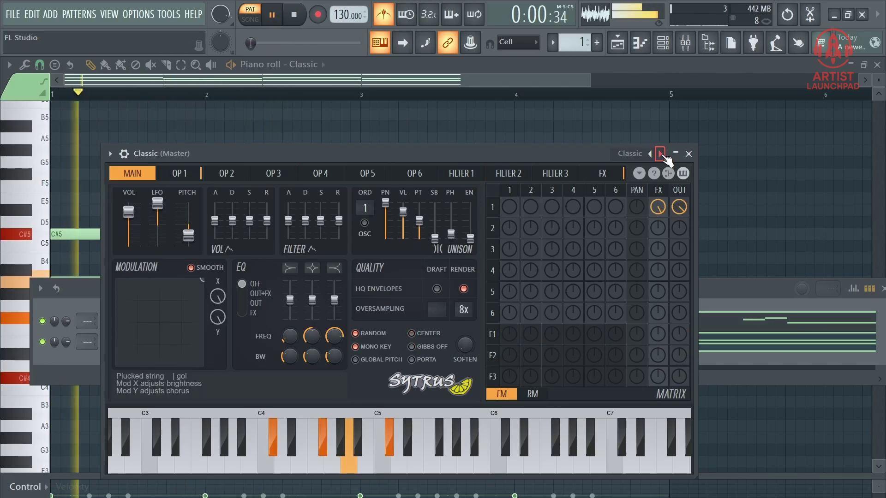
pyautogui.press('space')
pyautogui.click(660, 154)
pyautogui.press('space')
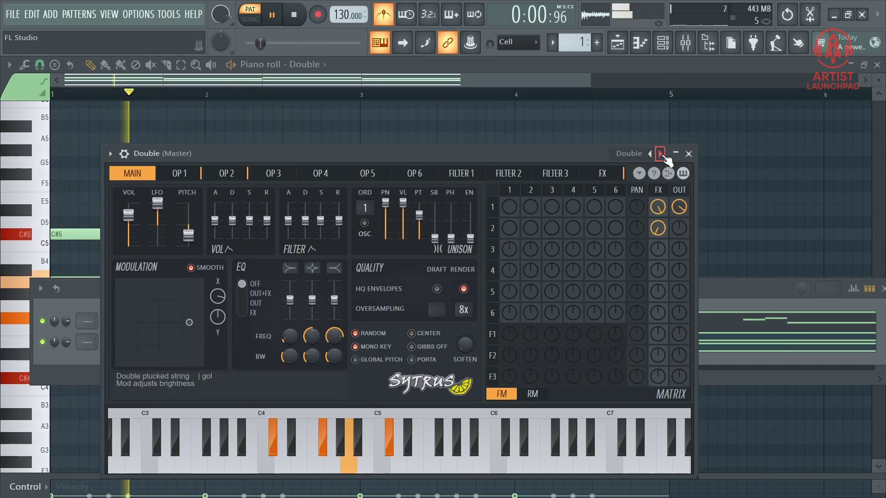
# - Audition the chords with the Harpsichord and Mallet presets, advance to Mando and stop playback
pyautogui.click(660, 154)
pyautogui.press('space')
pyautogui.press('space')
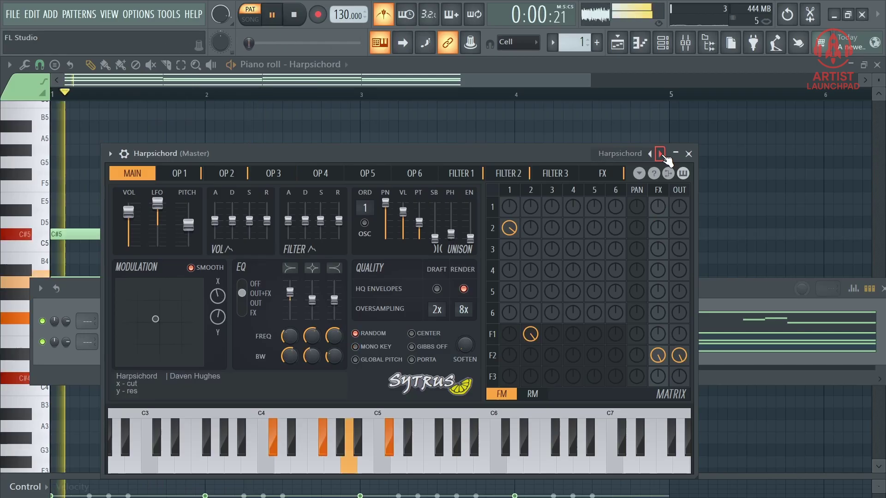
pyautogui.click(660, 154)
pyautogui.click(661, 154)
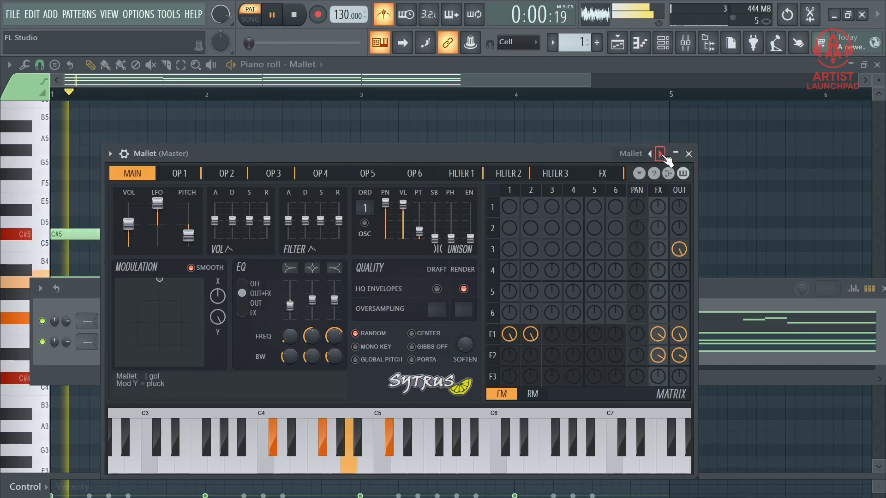
pyautogui.click(661, 155)
pyautogui.press('space')
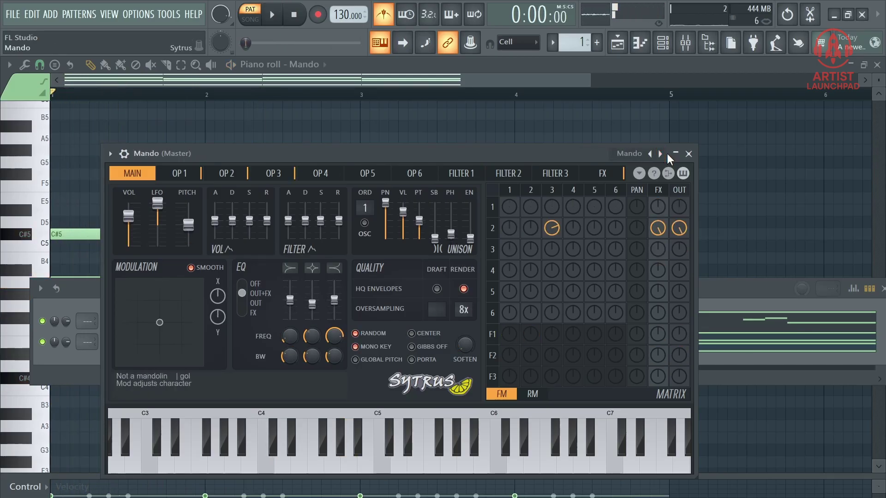
# - Load the Keys preset from the Piano category in Sytrus and close the plugin window
pyautogui.rightClick(660, 152)
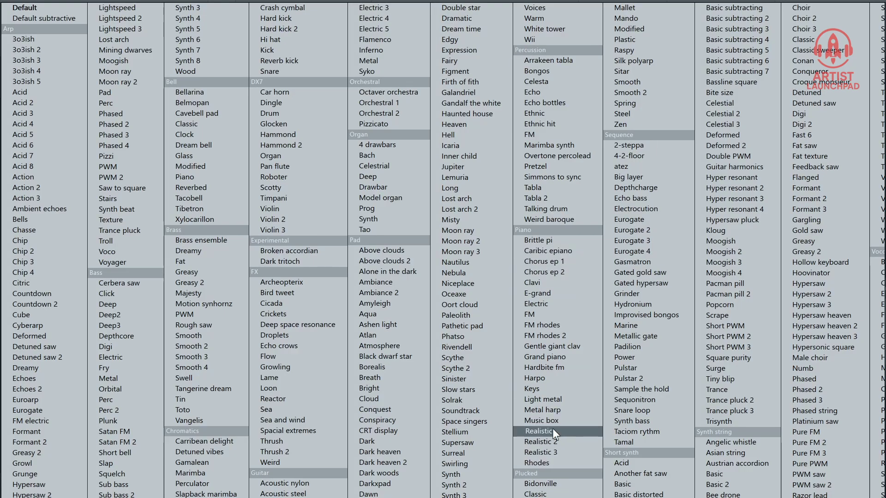
pyautogui.click(558, 388)
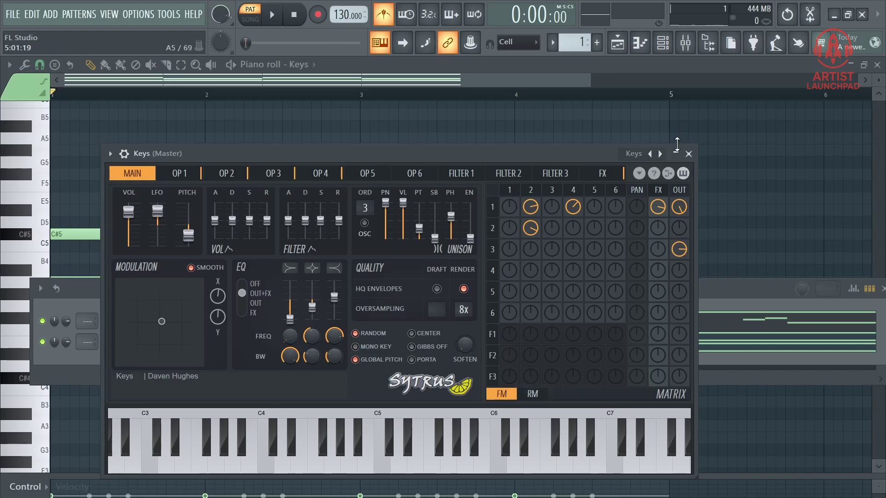
pyautogui.click(688, 154)
# - Replace the chord channel's instrument with Harmless, load its Additive Wurly FG preset and start playback
pyautogui.rightClick(146, 344)
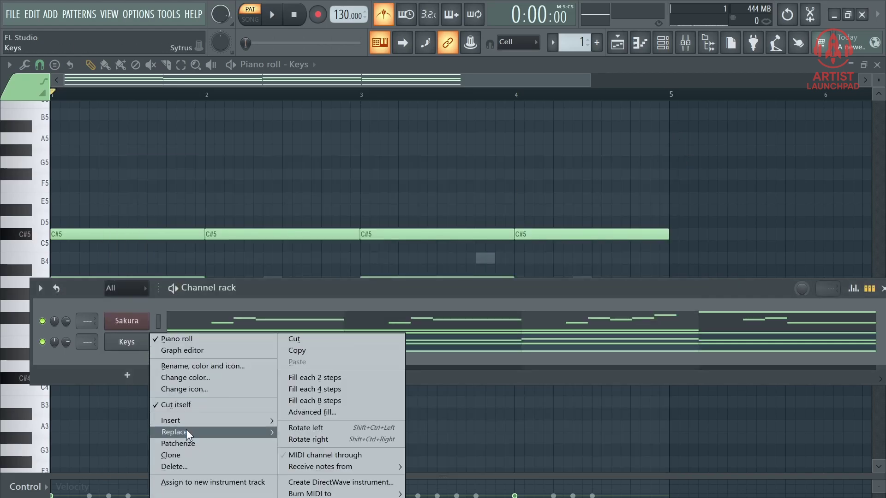
pyautogui.moveTo(189, 431)
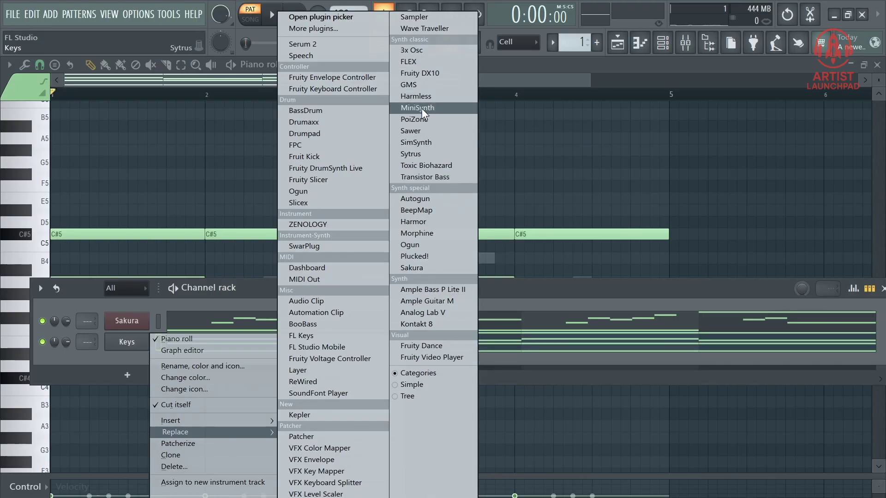
pyautogui.click(417, 96)
pyautogui.click(649, 154)
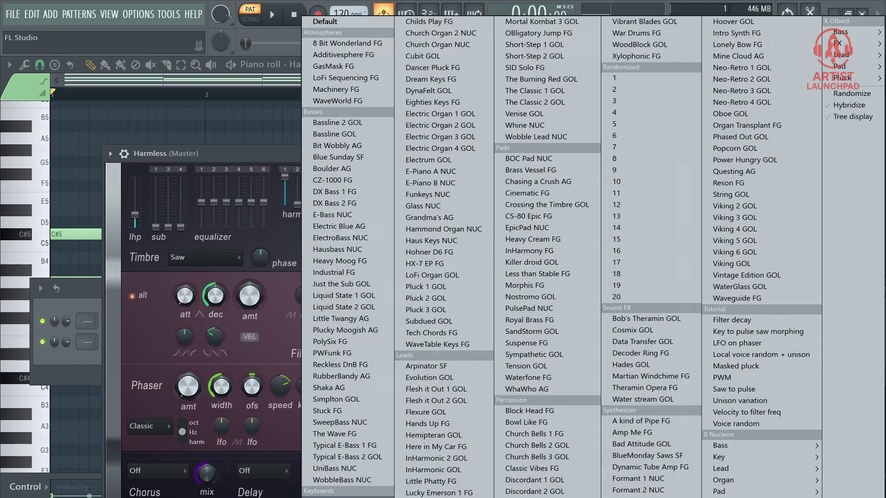
pyautogui.click(344, 497)
pyautogui.press('space')
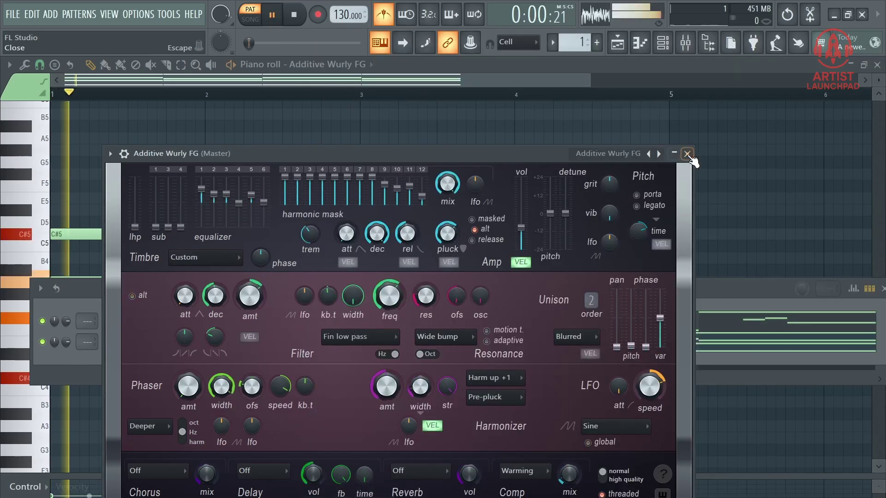
# - Audition the chords with the Basic Organ NUC, BuzzClav NUC and Childs Play FG presets
pyautogui.click(658, 154)
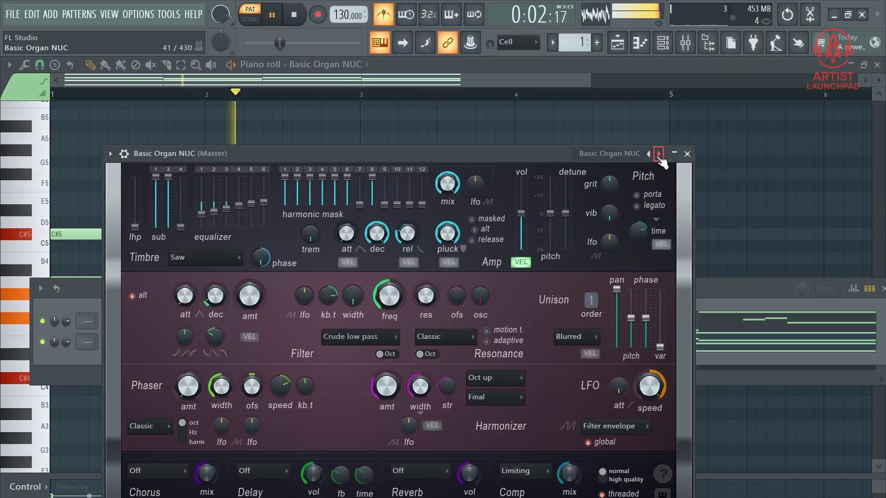
pyautogui.click(659, 154)
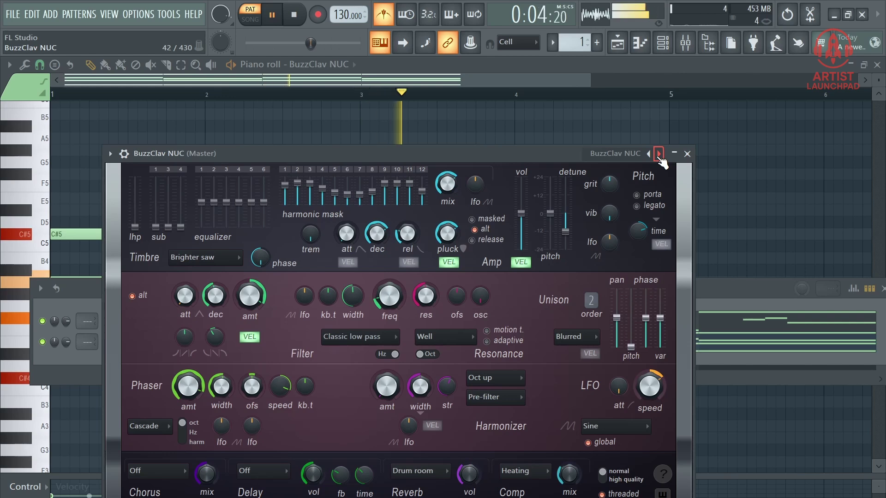
pyautogui.click(659, 154)
pyautogui.click(659, 154)
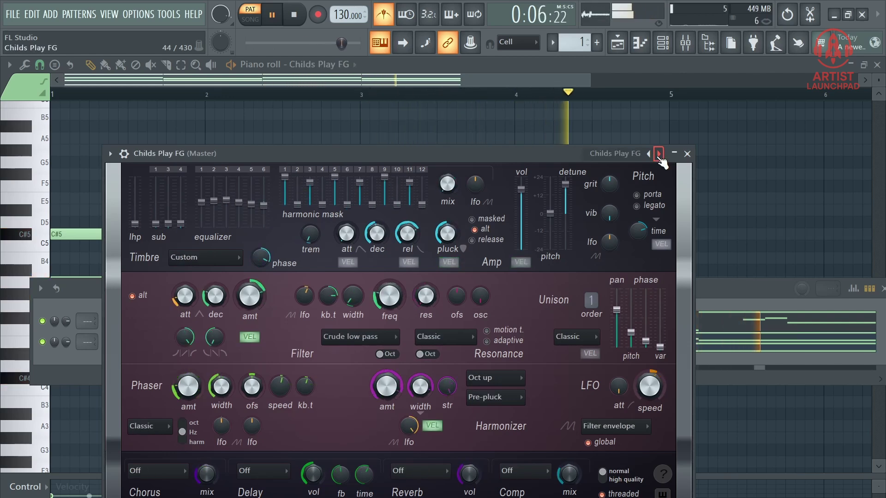
# - Load the Here in My Car FG lead preset for the chords, close the Harmless window and listen to the pattern
pyautogui.rightClick(657, 155)
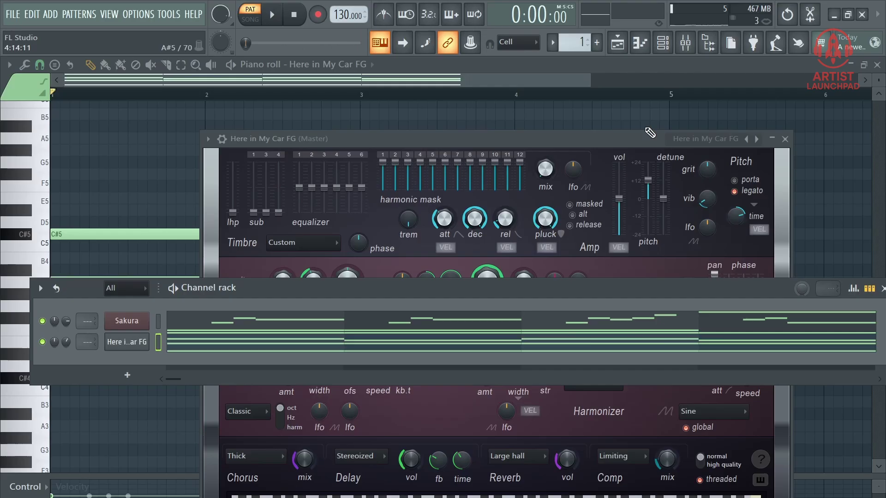
pyautogui.click(628, 140)
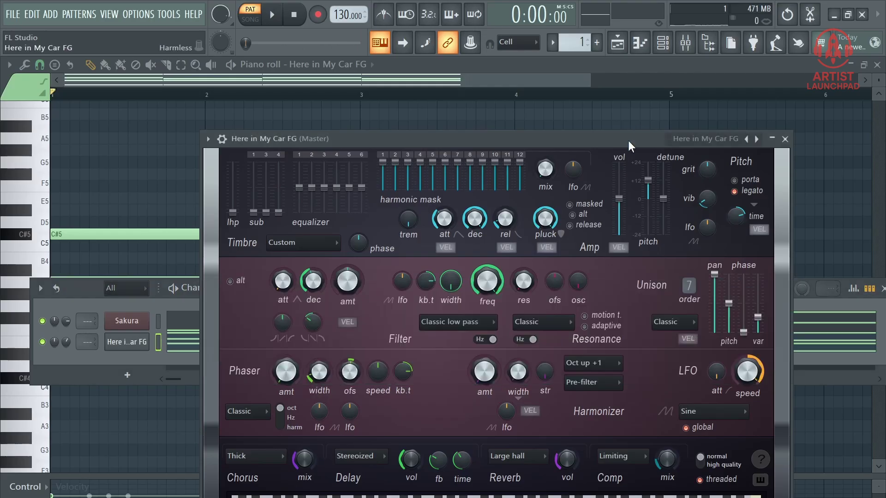
pyautogui.rightClick(746, 139)
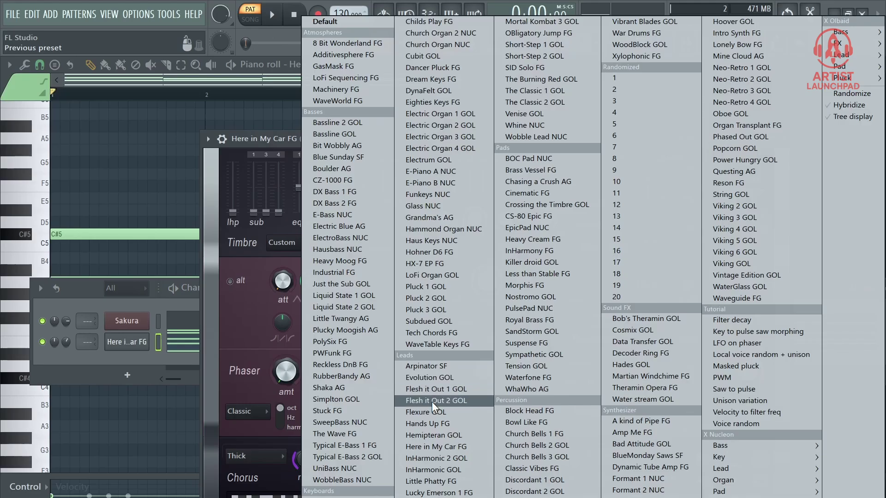
pyautogui.click(468, 447)
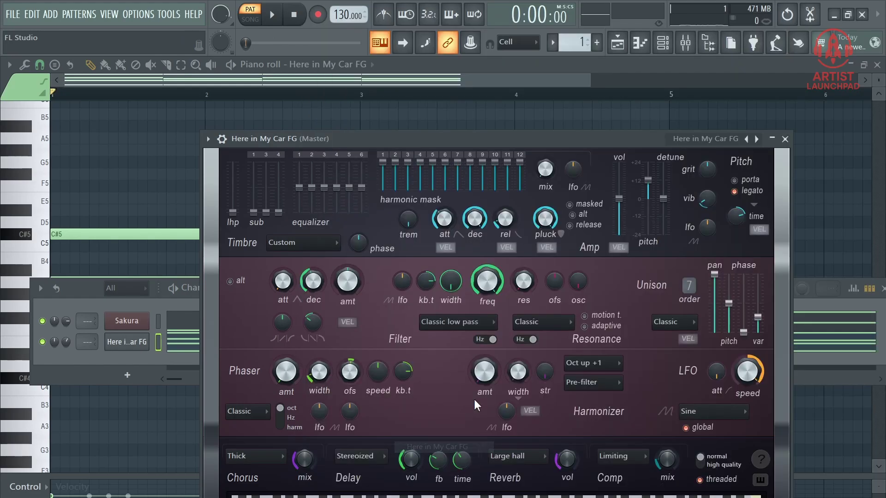
pyautogui.press('space')
pyautogui.click(781, 139)
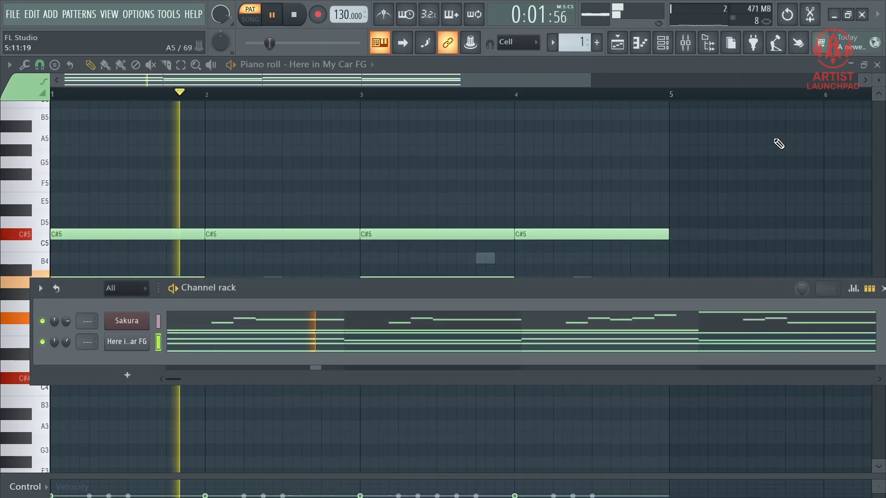
pyautogui.press('space')
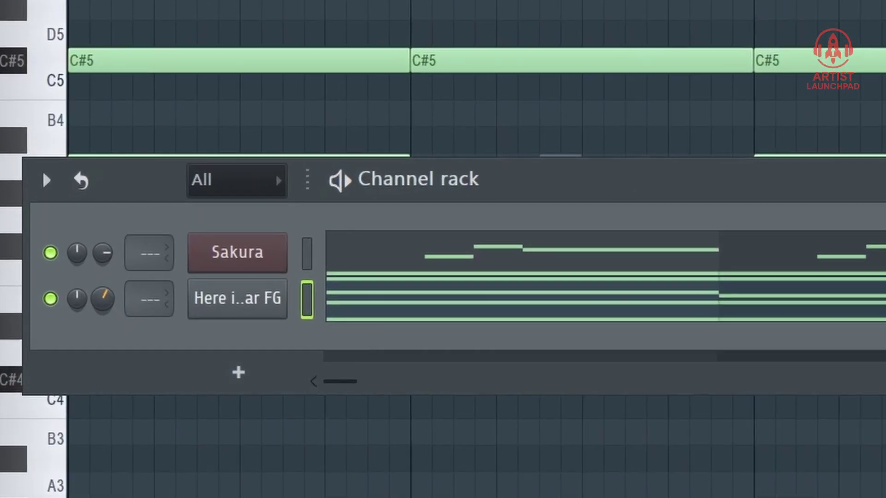
# - Lower the chord channel's volume and listen, and reset its panning and volume to their defaults
pyautogui.moveTo(102, 299); pyautogui.dragTo(102, 325)
pyautogui.press('space')
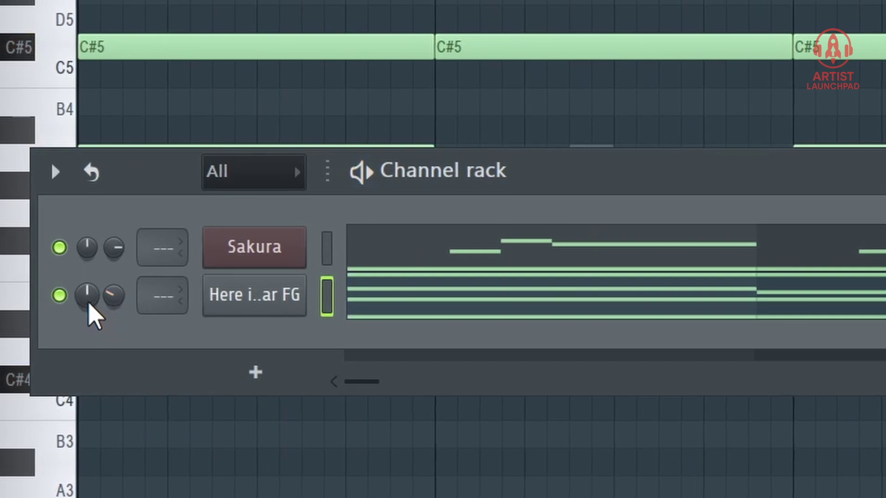
pyautogui.rightClick(94, 294)
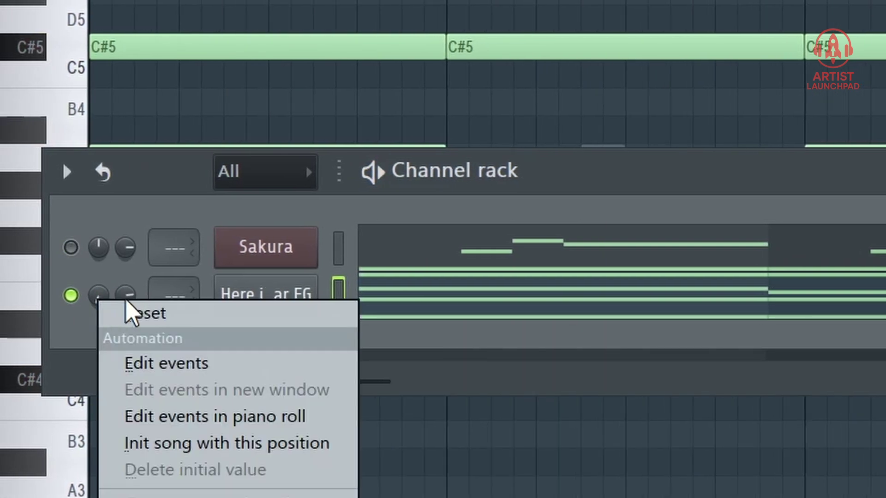
pyautogui.click(146, 315)
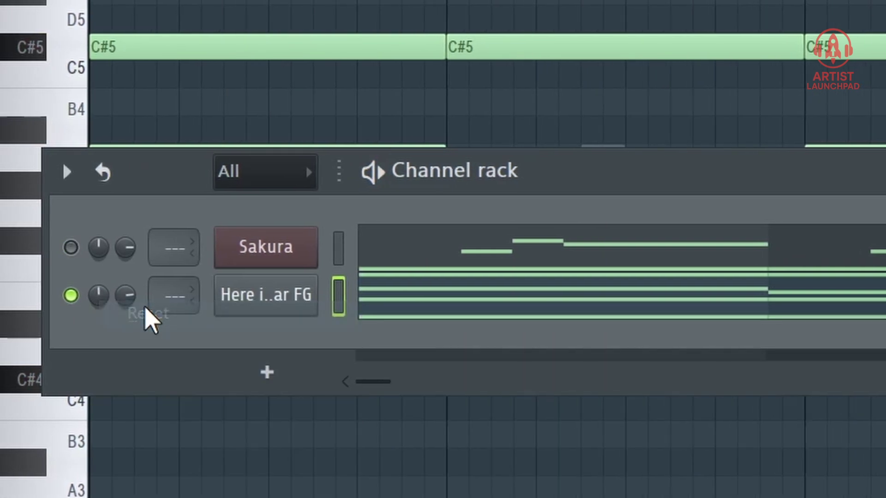
pyautogui.rightClick(133, 296)
pyautogui.click(172, 305)
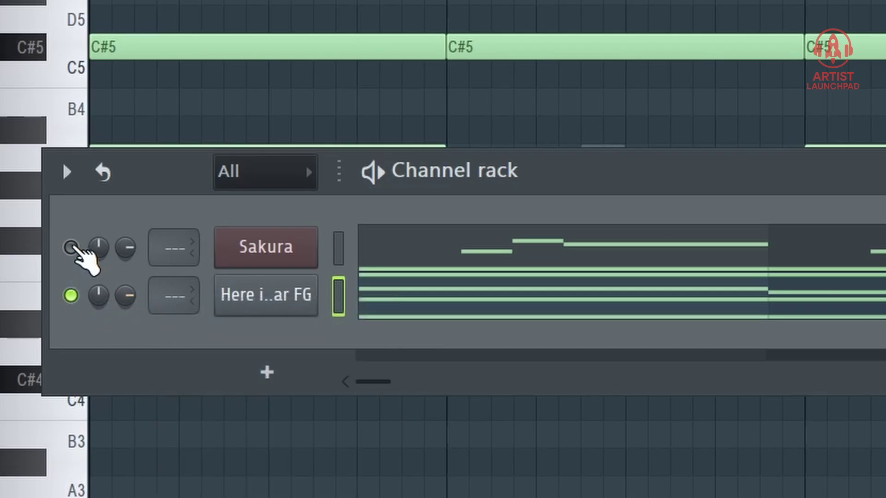
# - Solo the Sakura channel and release the solo so that both channels are active
pyautogui.rightClick(71, 248)
pyautogui.click(109, 262)
pyautogui.rightClick(70, 248)
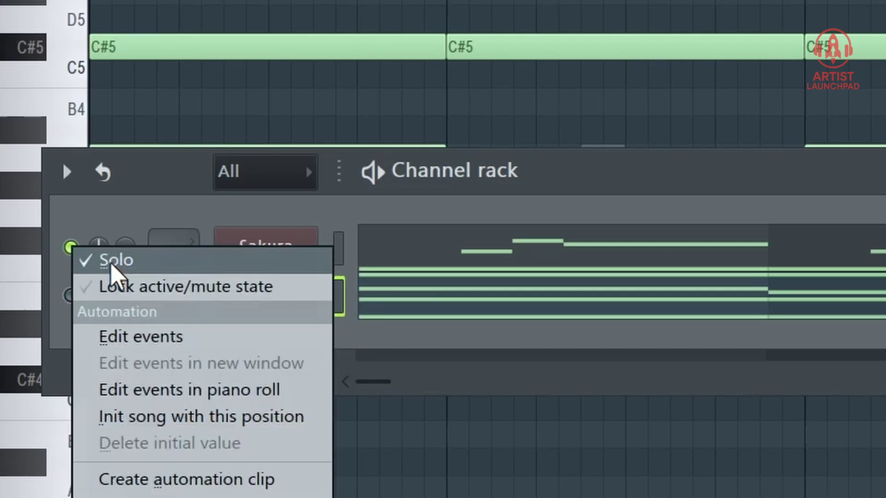
pyautogui.click(113, 267)
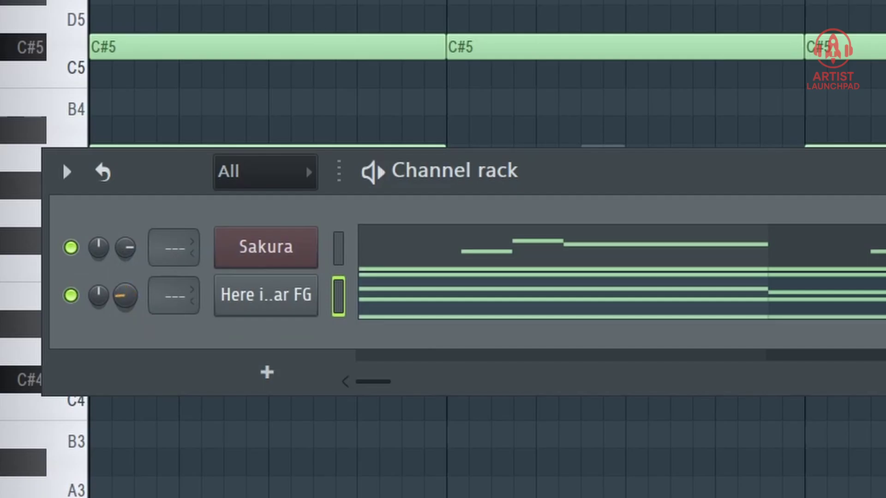
# - Turn down the chord channel's volume and play the pattern to check its balance against the Sakura melody
pyautogui.moveTo(125, 296); pyautogui.dragTo(139, 303)
pyautogui.press('space')
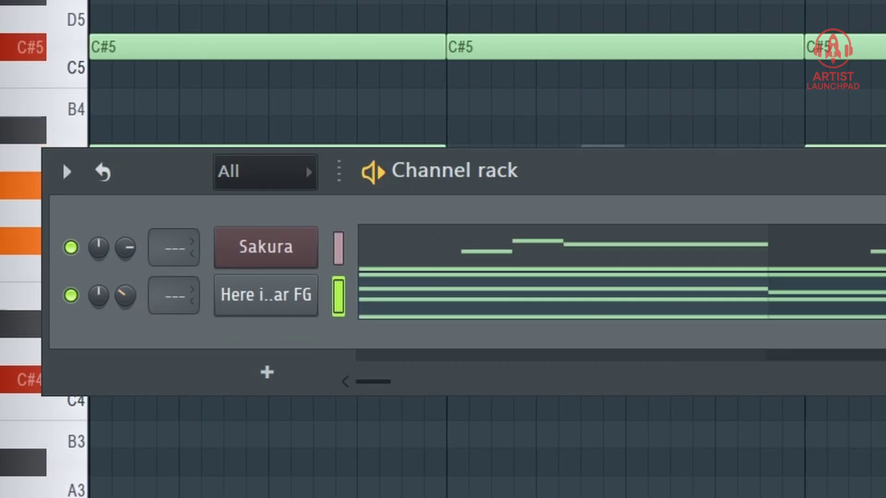
pyautogui.press('space')
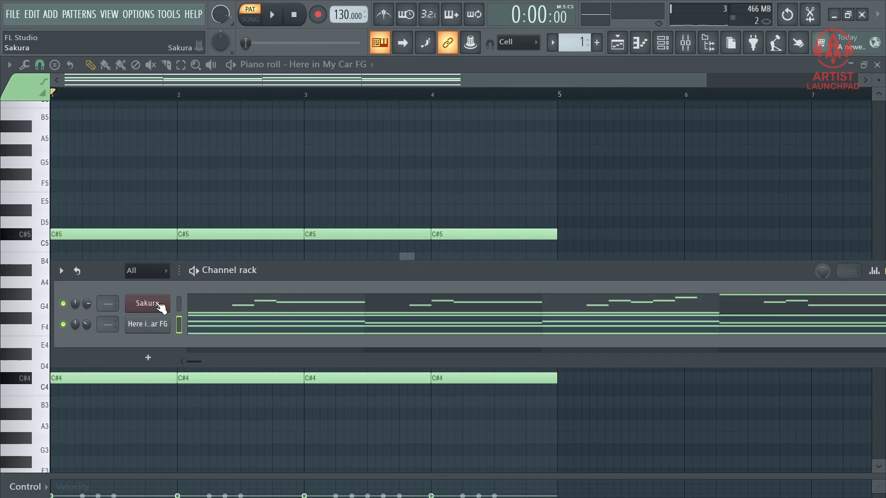
# - Clone the Sakura melody channel and close the cloned instrument's window
pyautogui.click(148, 304)
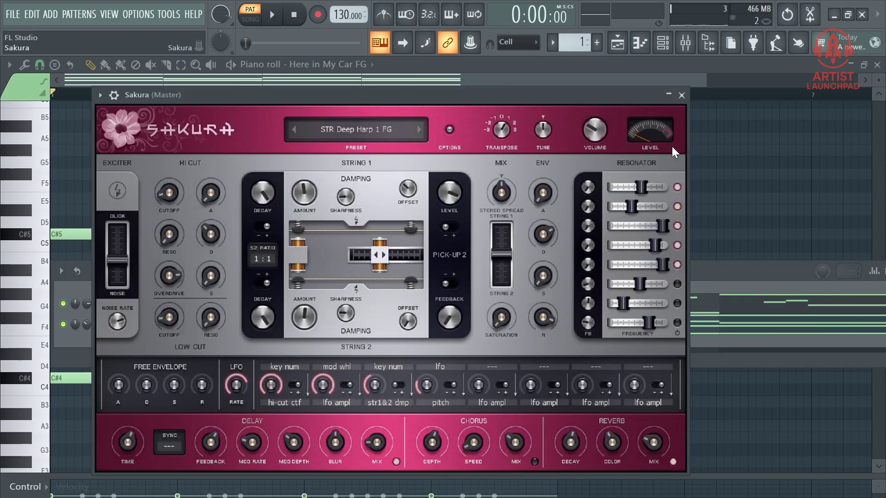
pyautogui.press('Escape')
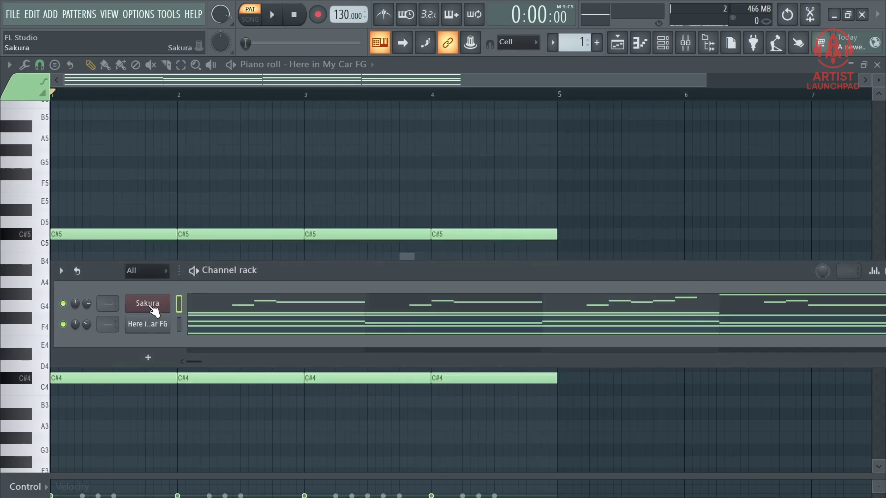
pyautogui.rightClick(149, 304)
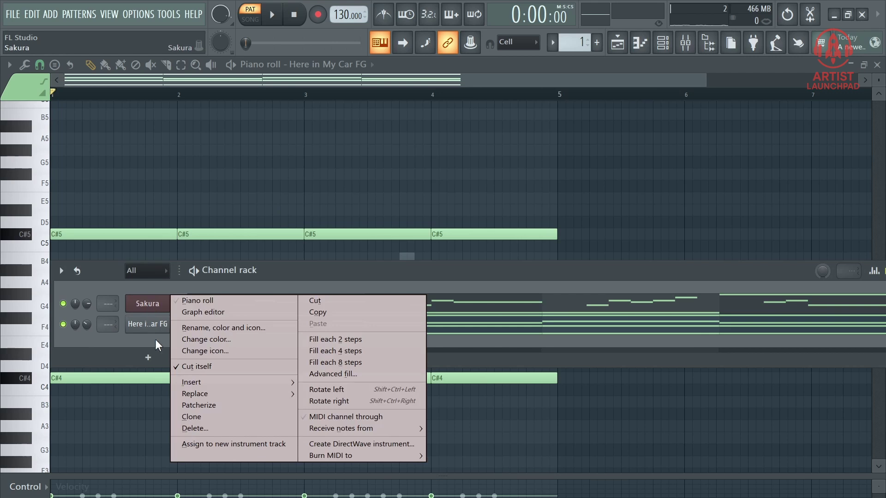
pyautogui.click(209, 423)
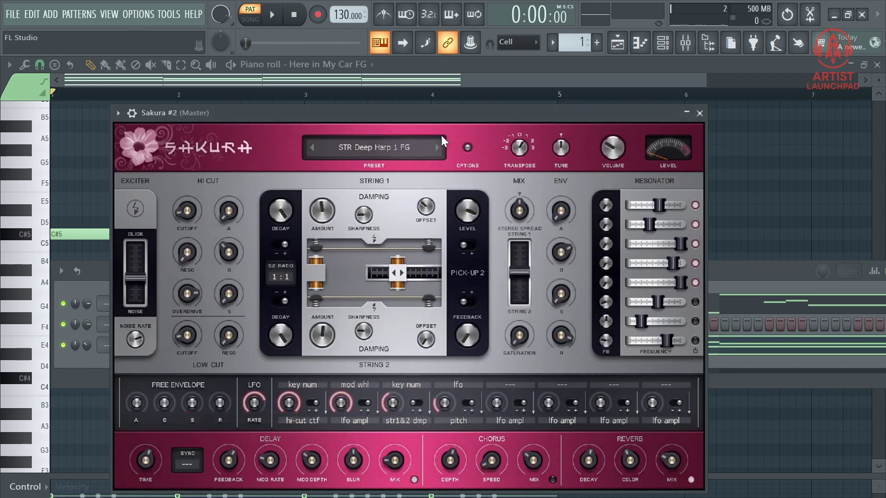
pyautogui.click(701, 112)
# - Copy the melody notes from the Sakura channel and paste them into the Sakura #2 channel
pyautogui.rightClick(146, 303)
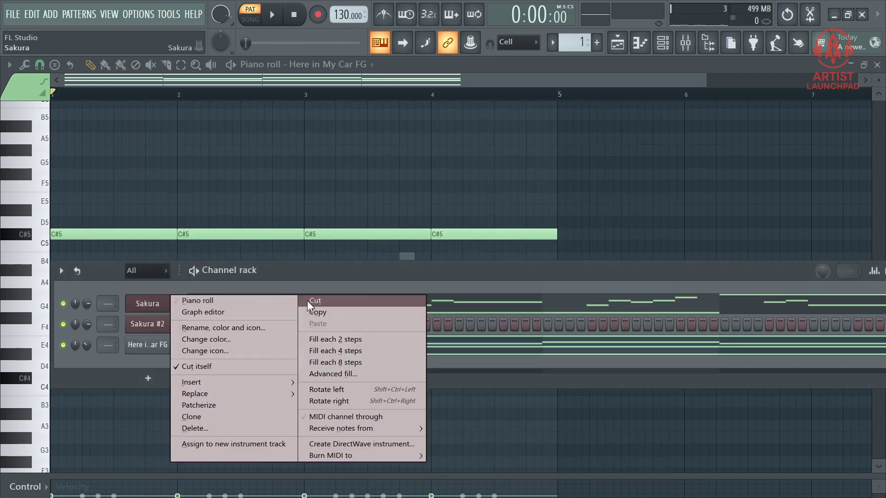
pyautogui.click(306, 301)
pyautogui.rightClick(157, 323)
pyautogui.moveTo(220, 336)
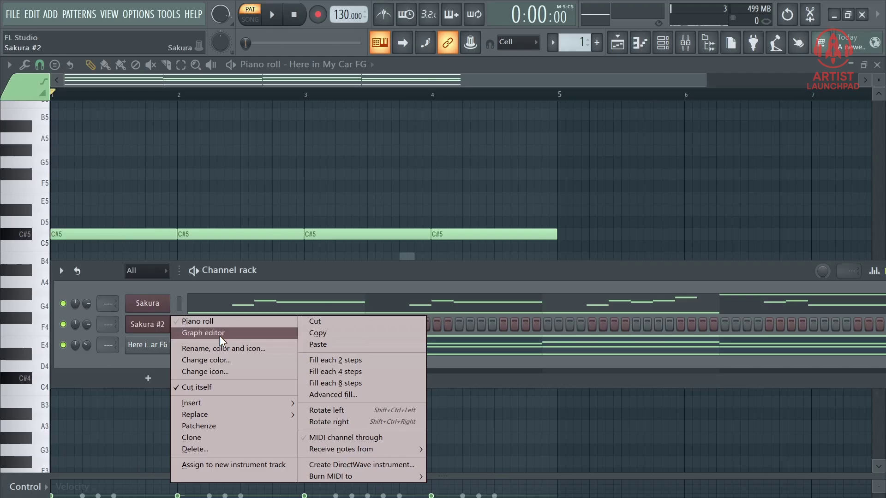
pyautogui.click(324, 349)
pyautogui.rightClick(159, 303)
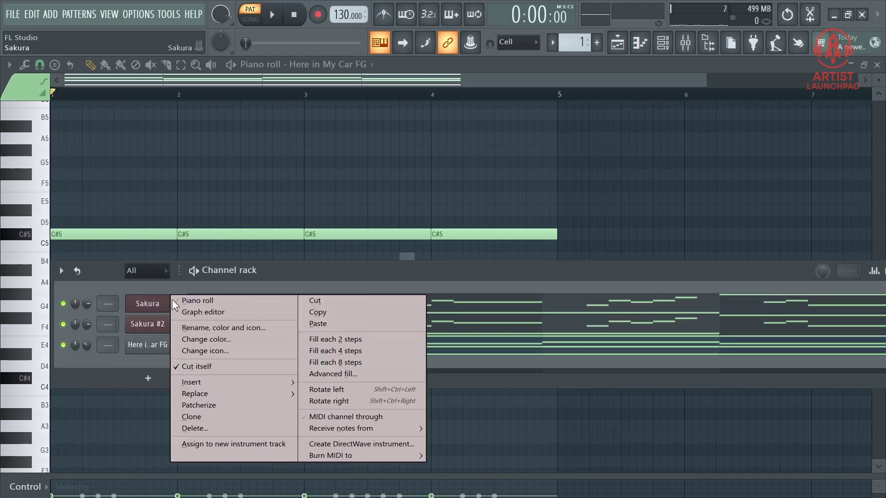
pyautogui.click(352, 312)
pyautogui.rightClick(159, 324)
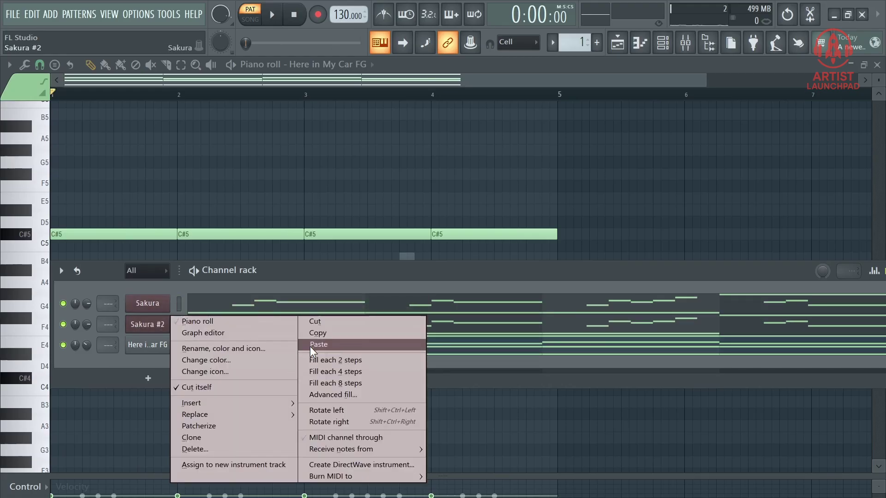
pyautogui.click(311, 346)
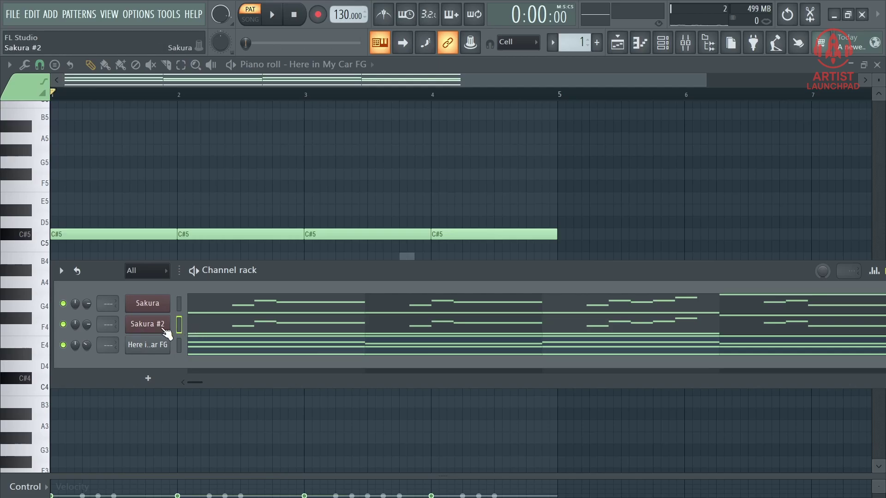
# - Load the String preset STR Nylon String Guitar FG in Sakura #2, play the pattern and close the instrument window
pyautogui.click(163, 328)
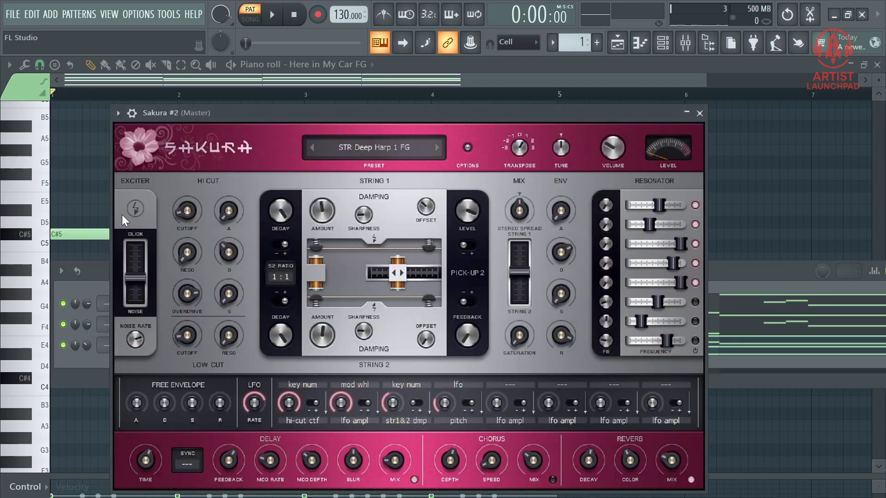
pyautogui.click(384, 159)
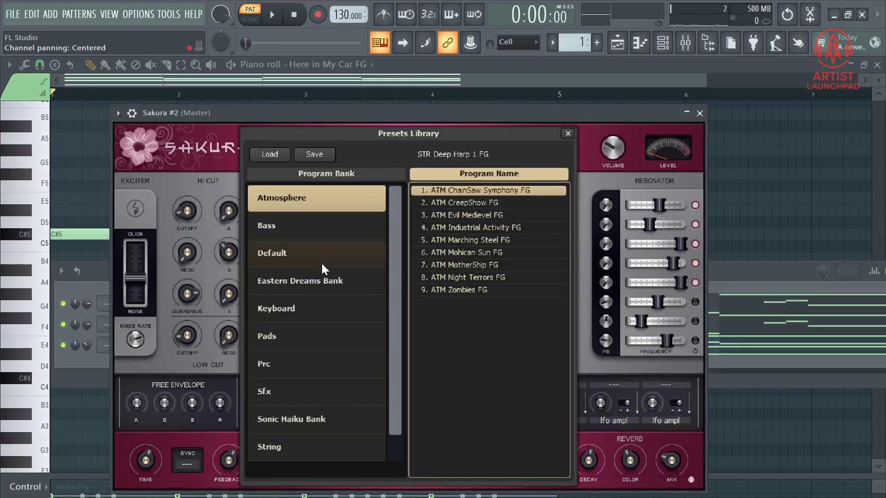
pyautogui.click(293, 407)
pyautogui.click(297, 457)
pyautogui.click(480, 316)
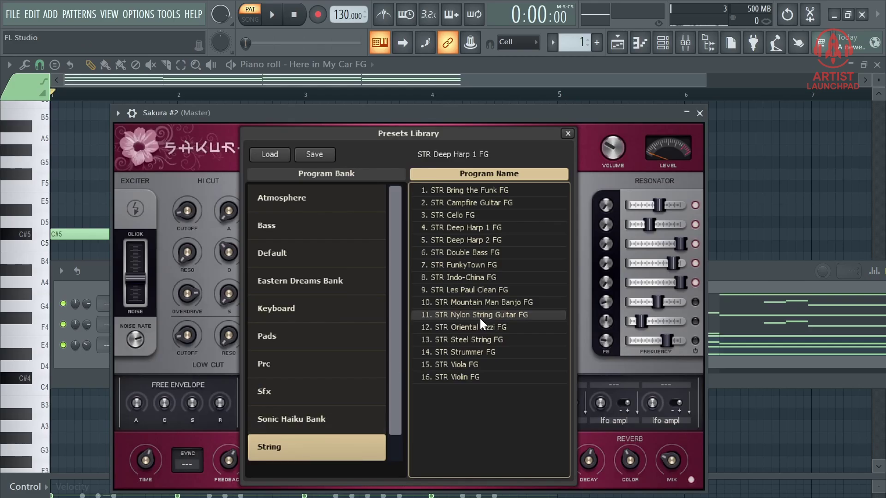
pyautogui.click(272, 17)
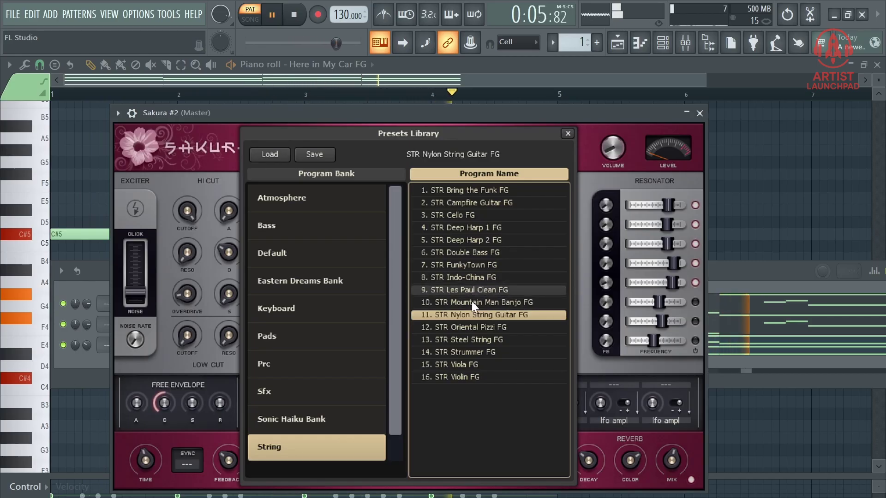
pyautogui.click(700, 113)
# - Open the Sakura #2 piano roll and add one-bar C#5 notes above the low C#4 notes in bars 1 to 3
pyautogui.click(227, 330)
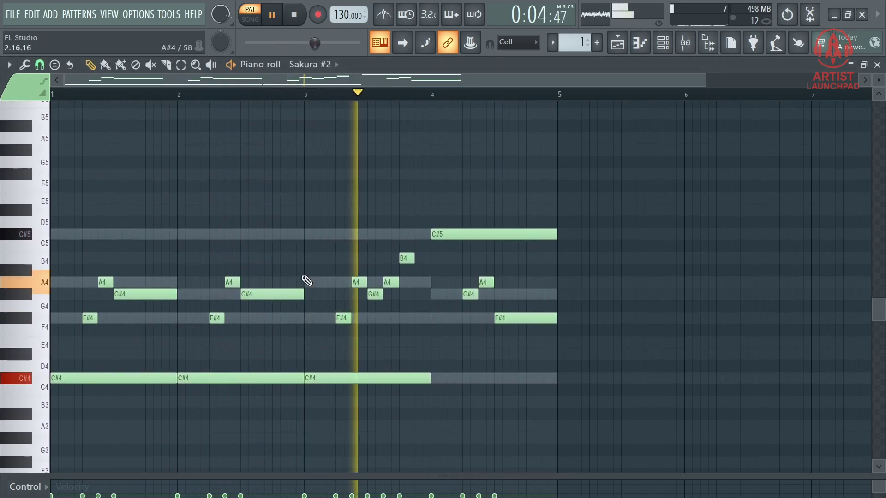
pyautogui.scroll(-2, 203, 282)
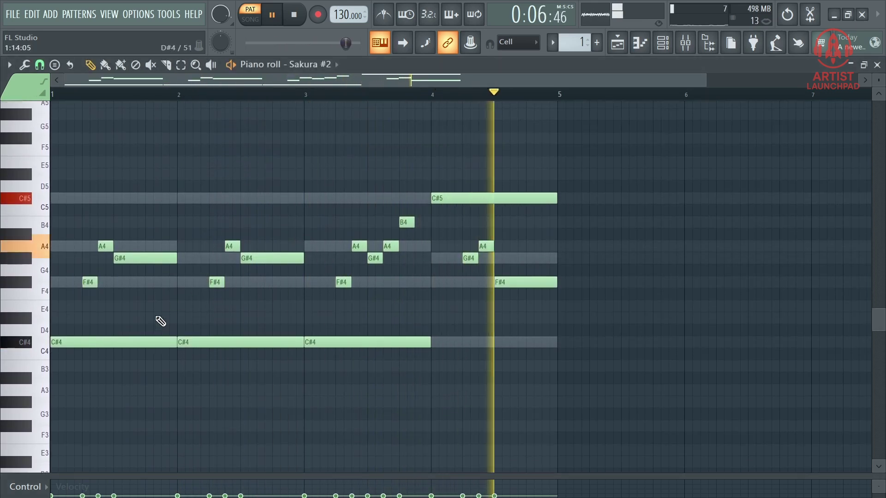
pyautogui.press('space')
pyautogui.scroll(-2, 93, 345)
pyautogui.moveTo(95, 352); pyautogui.dragTo(29, 271)
pyautogui.scroll(3, 103, 269)
pyautogui.press('space')
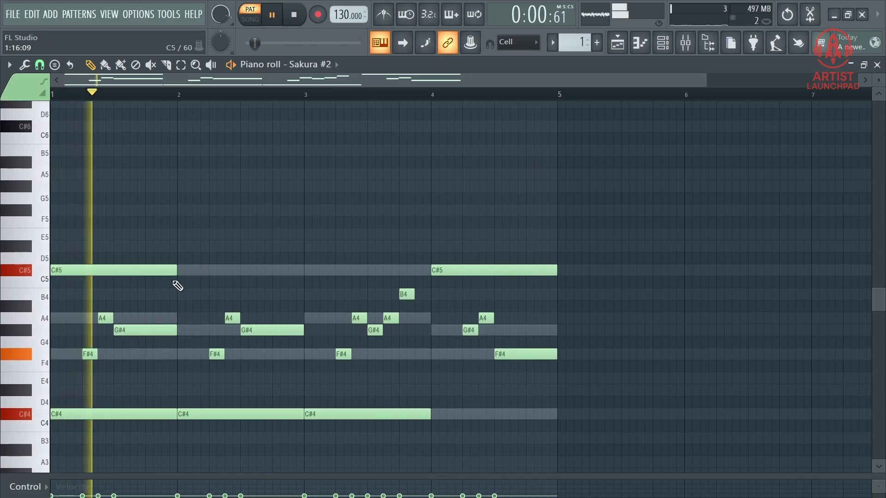
pyautogui.click(184, 271)
pyautogui.click(310, 271)
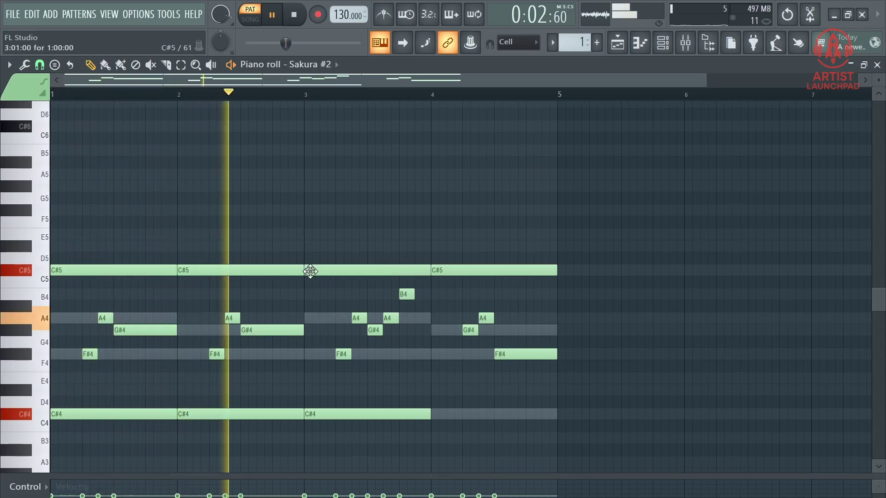
# - Add a one-bar C#6 note an octave above the C#5 note in bar 4 and replay the pattern
pyautogui.moveTo(457, 212); pyautogui.dragTo(464, 127)
pyautogui.press('space')
pyautogui.press('space')
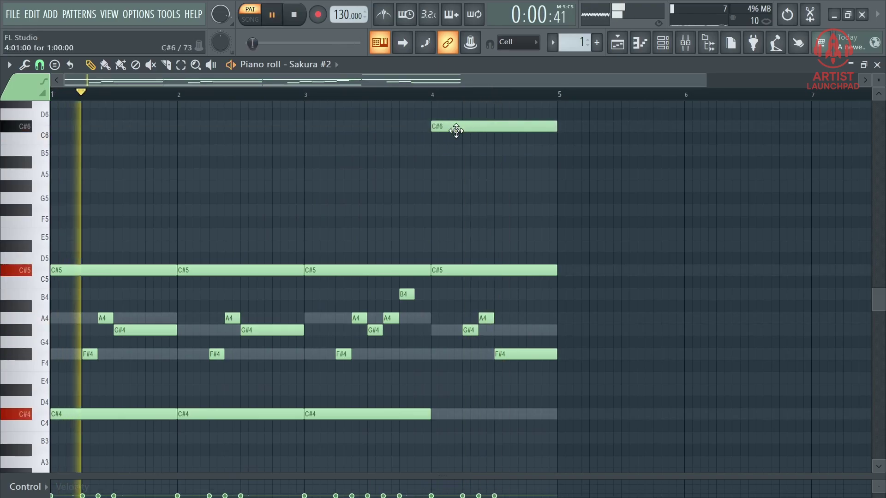
# - Try a one-bar C#4 note in bar 4, delete it, and replay the phrase from bar 3
pyautogui.click(439, 414)
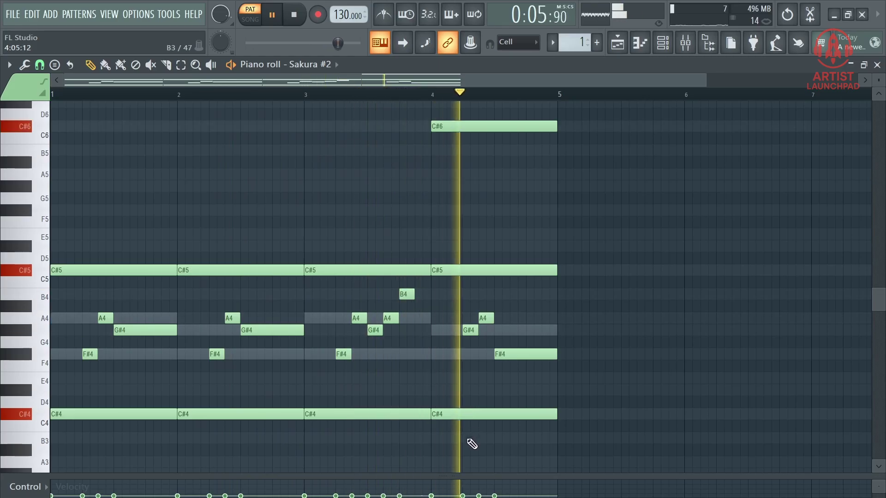
pyautogui.rightClick(475, 414)
pyautogui.click(321, 95)
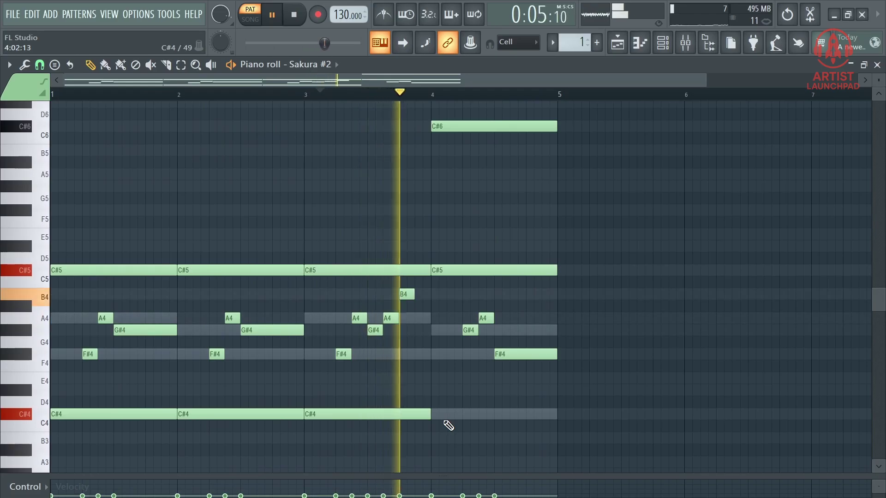
pyautogui.press('space')
pyautogui.scroll(-2, 446, 417)
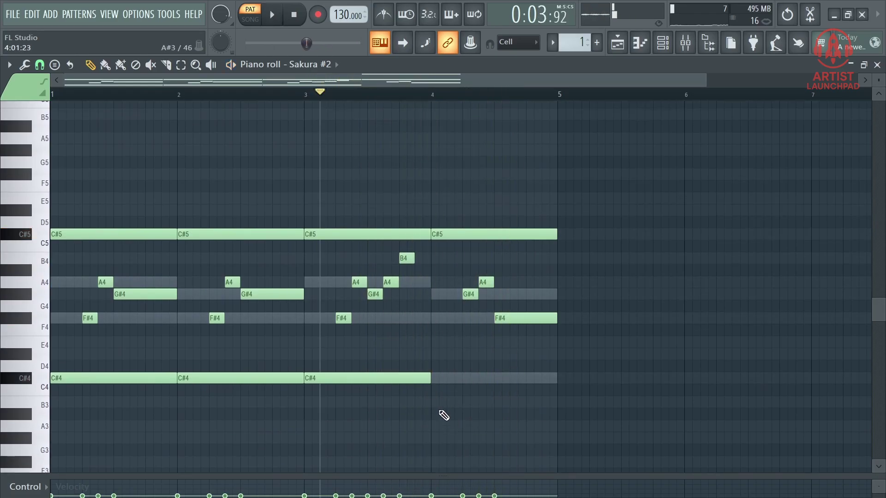
pyautogui.moveTo(321, 95); pyautogui.dragTo(5, 149)
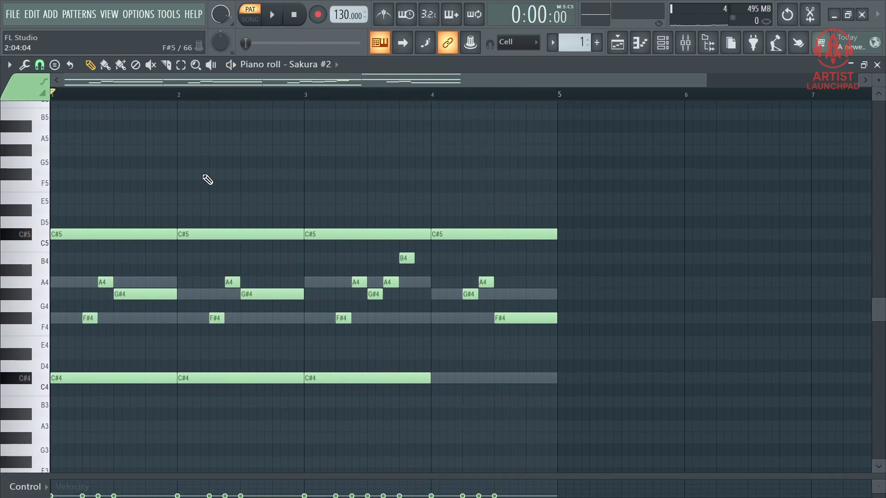
# - Select the three low C#4 notes in bars 1 to 3 and enlarge the velocity lane
pyautogui.scroll(2, 258, 215)
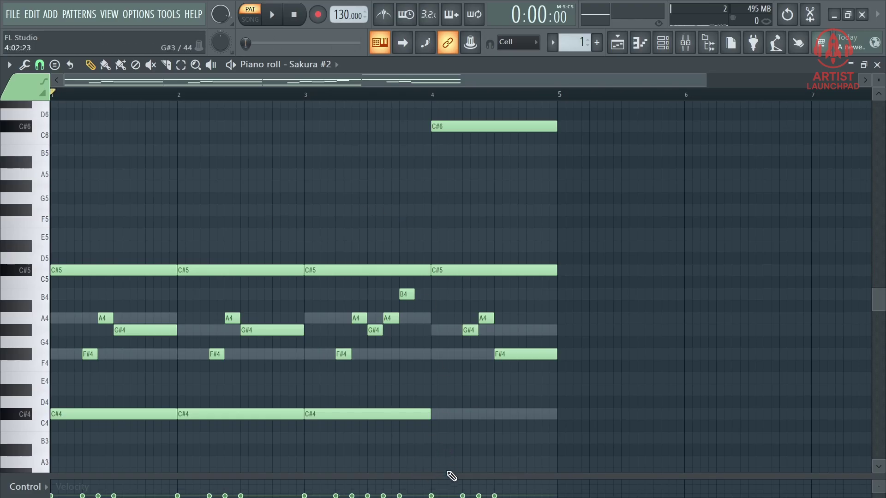
pyautogui.moveTo(447, 476); pyautogui.dragTo(445, 497)
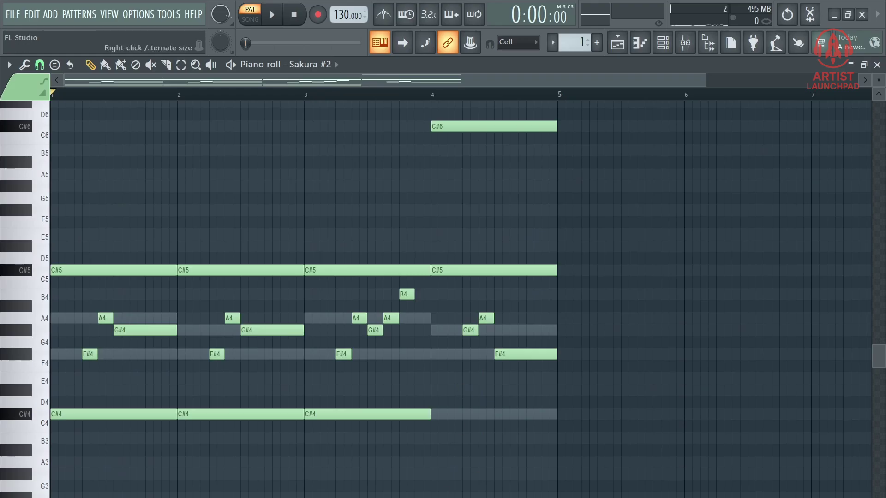
pyautogui.moveTo(445, 497); pyautogui.dragTo(461, 465)
pyautogui.scroll(-3, 781, 275)
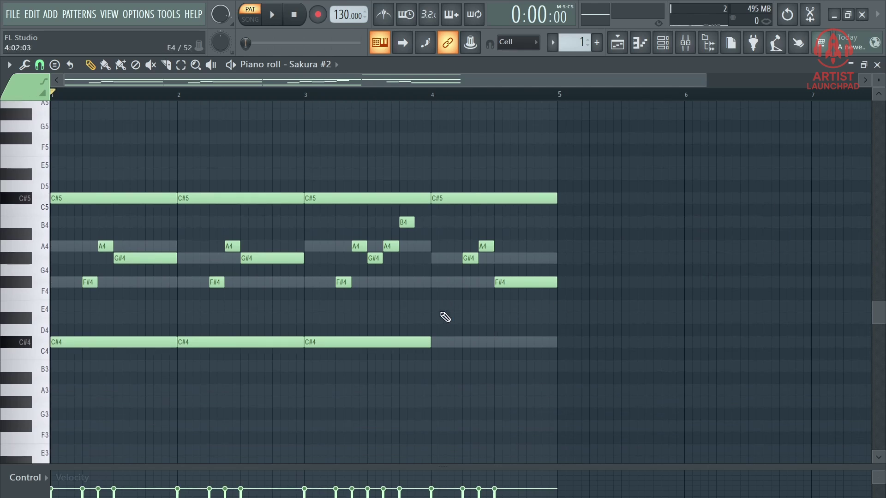
pyautogui.moveTo(440, 315); pyautogui.dragTo(4, 482)
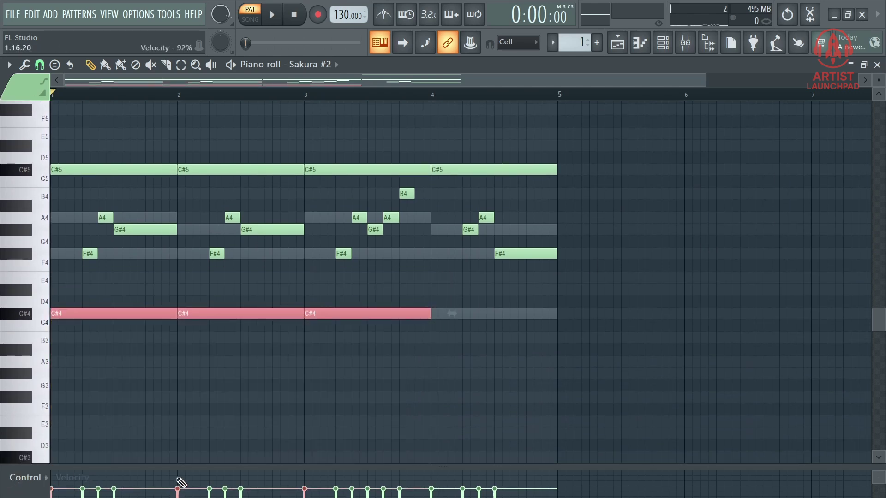
pyautogui.moveTo(182, 467); pyautogui.dragTo(230, 290)
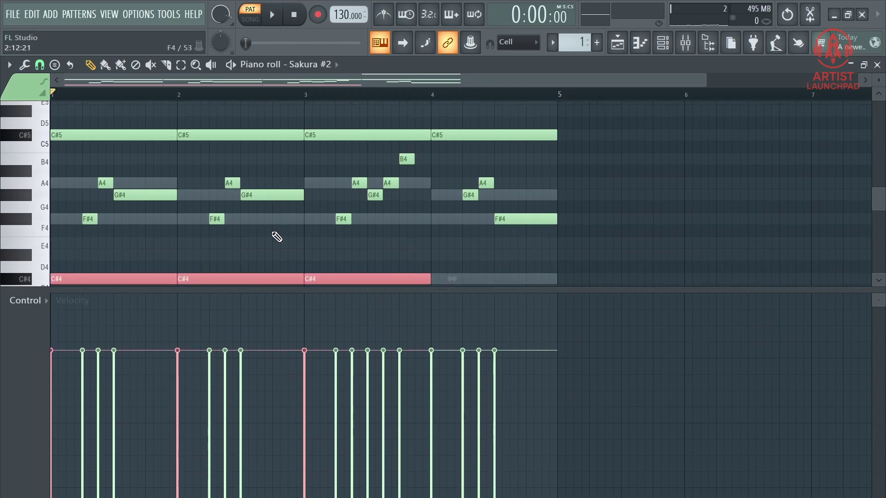
# - Lower the velocities of the three selected C#4 notes to about 50% and shrink the velocity lane
pyautogui.scroll(-3, 276, 237)
pyautogui.moveTo(51, 429); pyautogui.dragTo(196, 428)
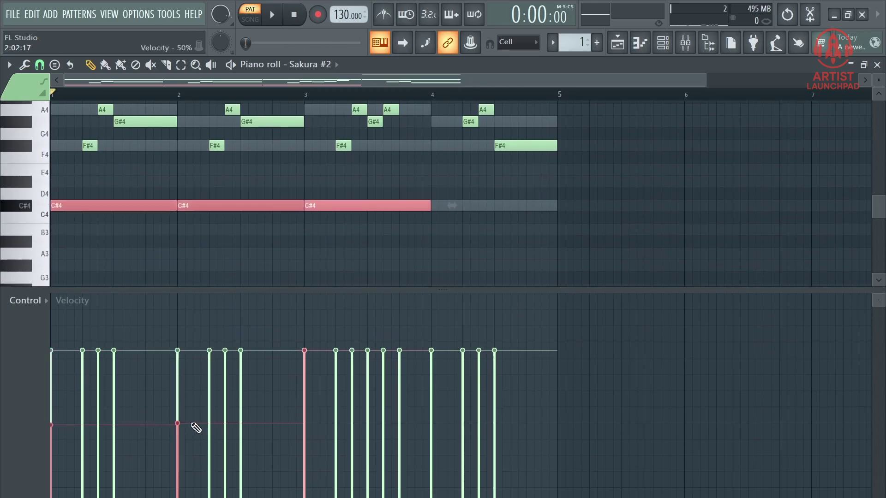
pyautogui.moveTo(305, 431); pyautogui.dragTo(311, 432)
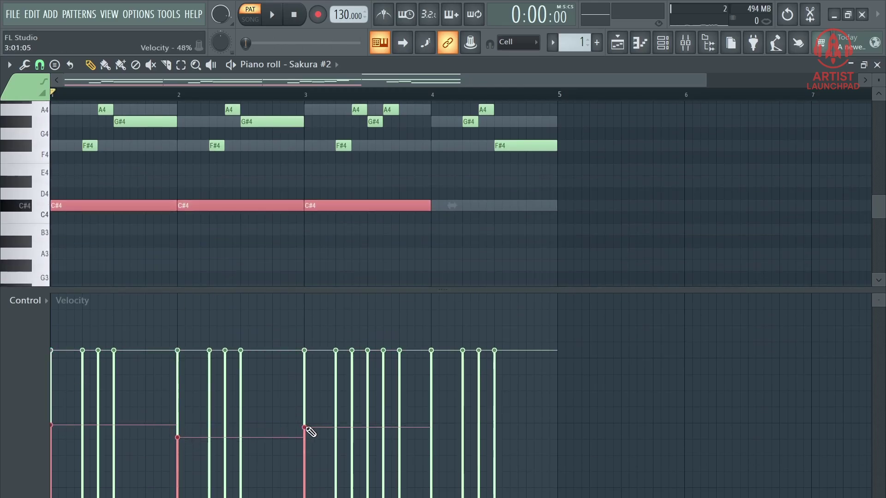
pyautogui.moveTo(348, 300); pyautogui.dragTo(351, 406)
# - Select the high C#6 note in bar 4 and lower its velocity below that of the other bar-4 notes
pyautogui.scroll(2, 363, 362)
pyautogui.scroll(2, 362, 361)
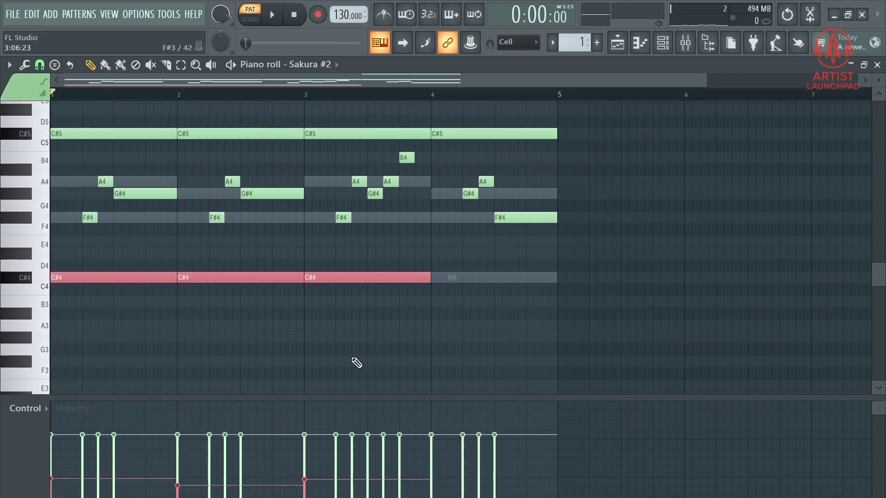
pyautogui.scroll(8, 267, 227)
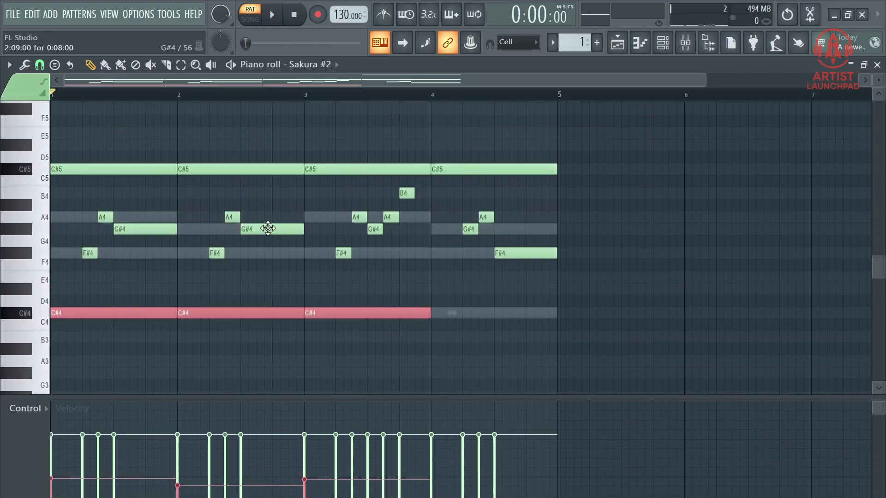
pyautogui.scroll(-6, 372, 286)
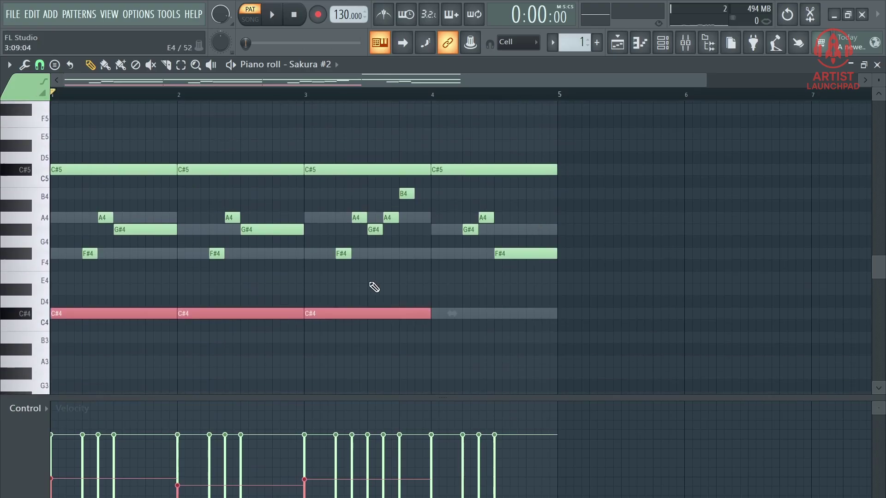
pyautogui.scroll(2, 427, 310)
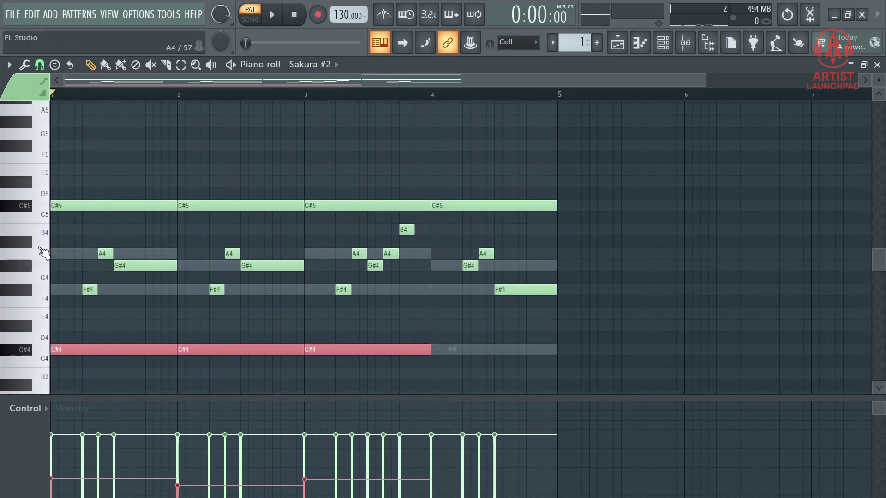
pyautogui.scroll(-2, 105, 275)
pyautogui.scroll(6, 283, 286)
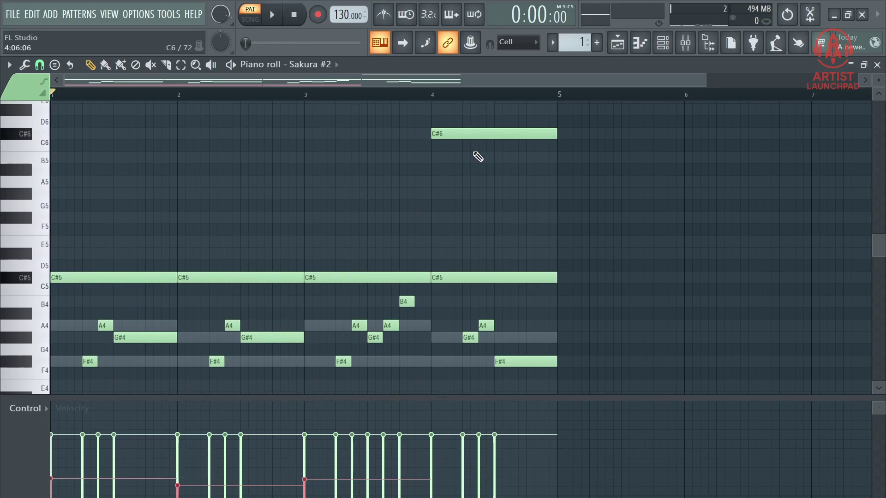
pyautogui.scroll(-3, 477, 157)
pyautogui.scroll(4, 490, 244)
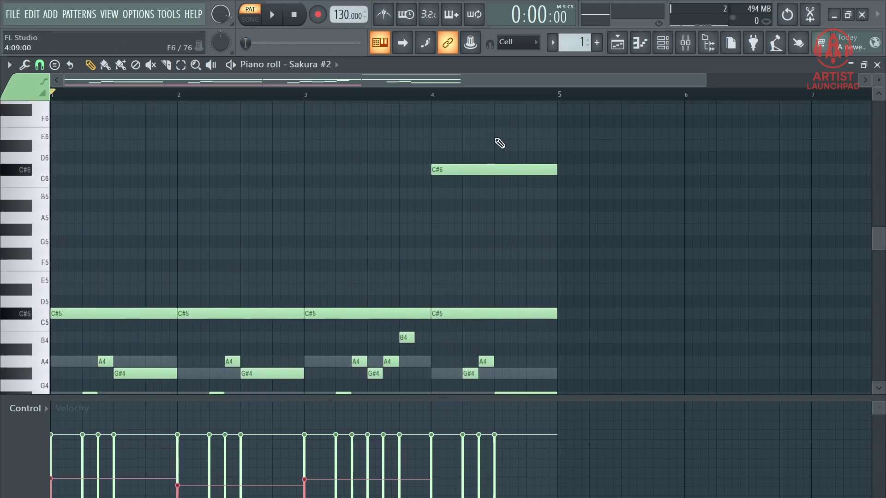
pyautogui.moveTo(494, 130); pyautogui.dragTo(526, 229)
pyautogui.scroll(-6, 503, 337)
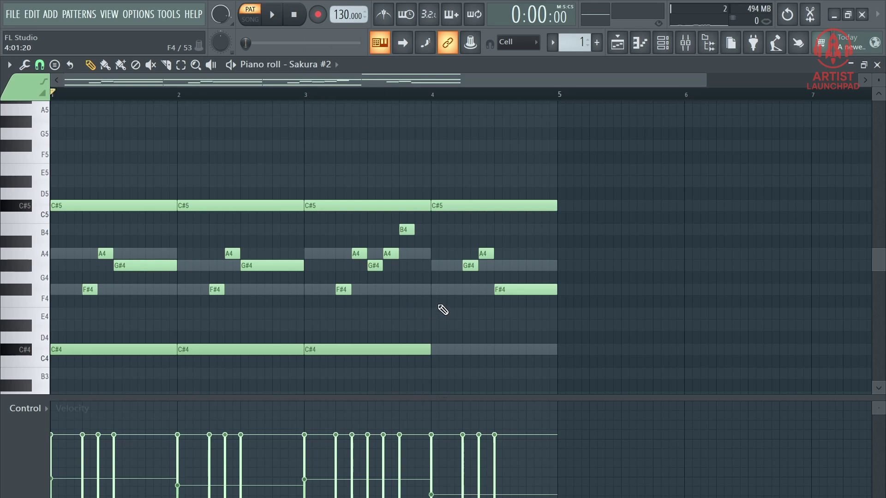
# - Select all Sakura #2 notes, open the Randomize tool and move its dialog clear of the notes
pyautogui.scroll(2, 443, 310)
pyautogui.moveTo(100, 212); pyautogui.dragTo(583, 248)
pyautogui.keyDown('ctrl'); pyautogui.click(248, 208); pyautogui.keyUp('ctrl')
pyautogui.scroll(-3, 479, 305)
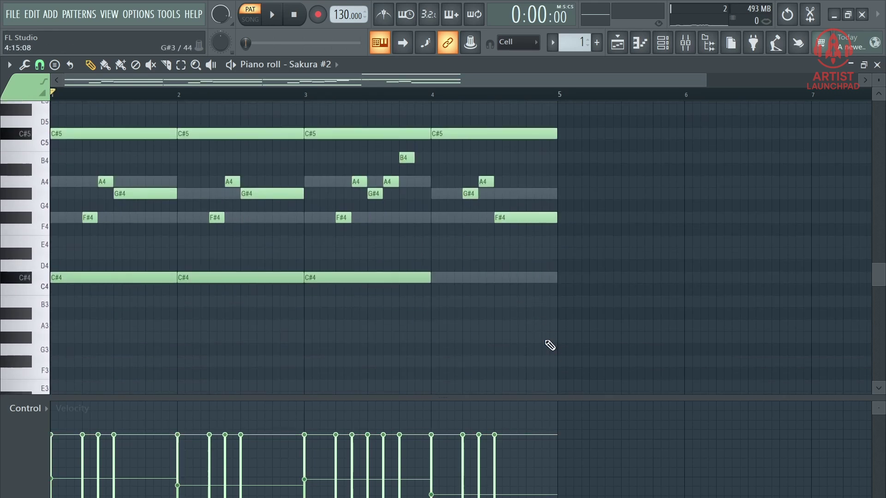
pyautogui.scroll(2, 550, 345)
pyautogui.hotkey('ctrl', 'a')
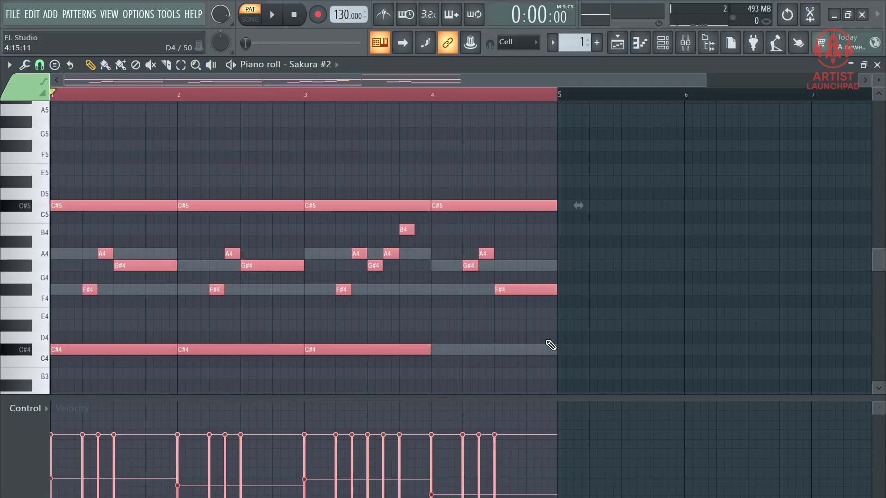
pyautogui.click(10, 64)
pyautogui.moveTo(35, 104)
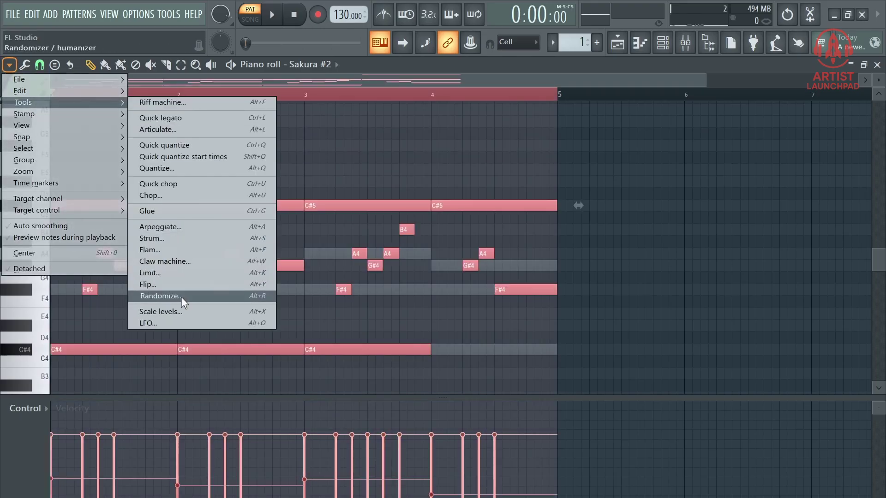
pyautogui.click(211, 300)
pyautogui.moveTo(450, 137); pyautogui.dragTo(525, 127)
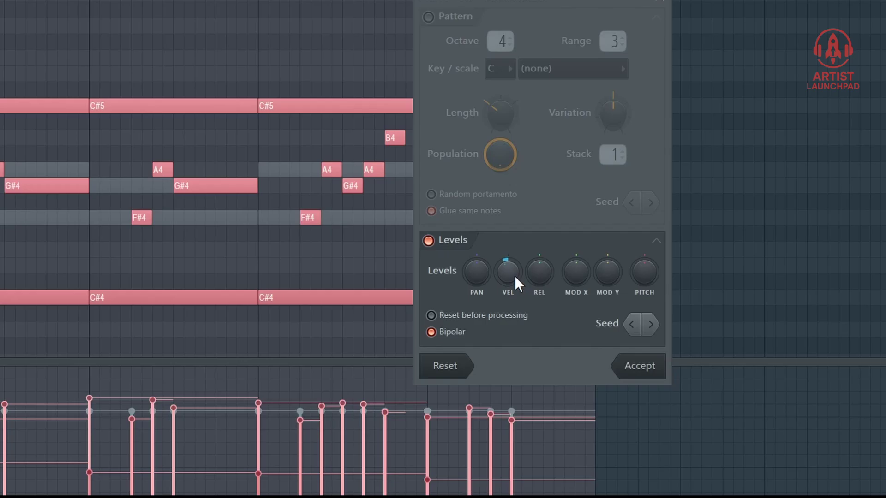
# - Randomize the selected notes' velocity slightly and their panning moderately, preview the pattern, accept the changes and deselect the notes
pyautogui.moveTo(495, 332); pyautogui.dragTo(495, 312)
pyautogui.moveTo(508, 272); pyautogui.dragTo(481, 277)
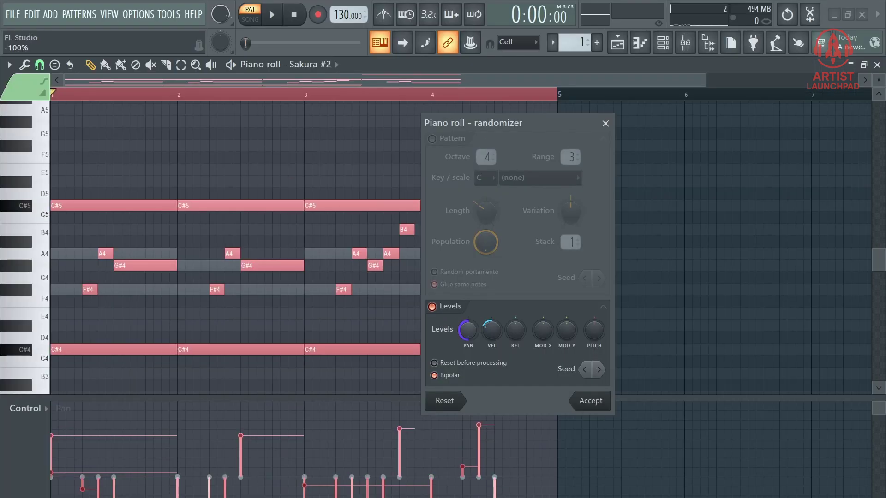
pyautogui.moveTo(467, 331); pyautogui.dragTo(468, 322)
pyautogui.press('space')
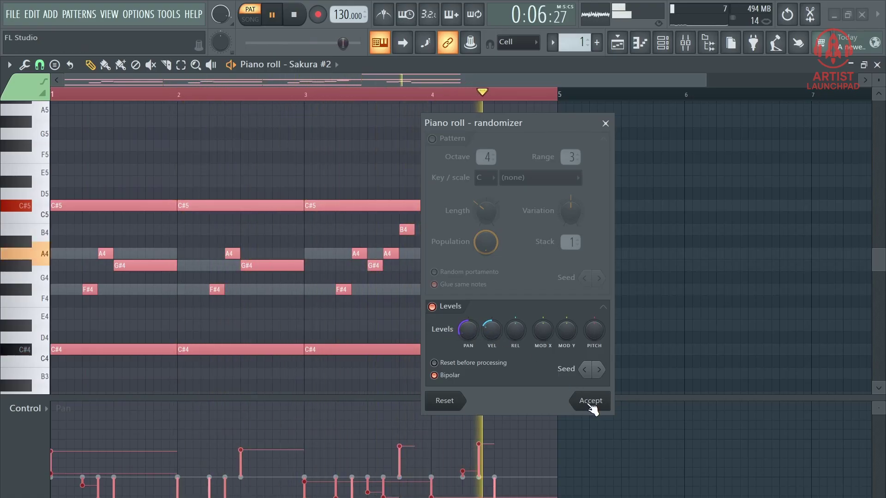
pyautogui.press('space')
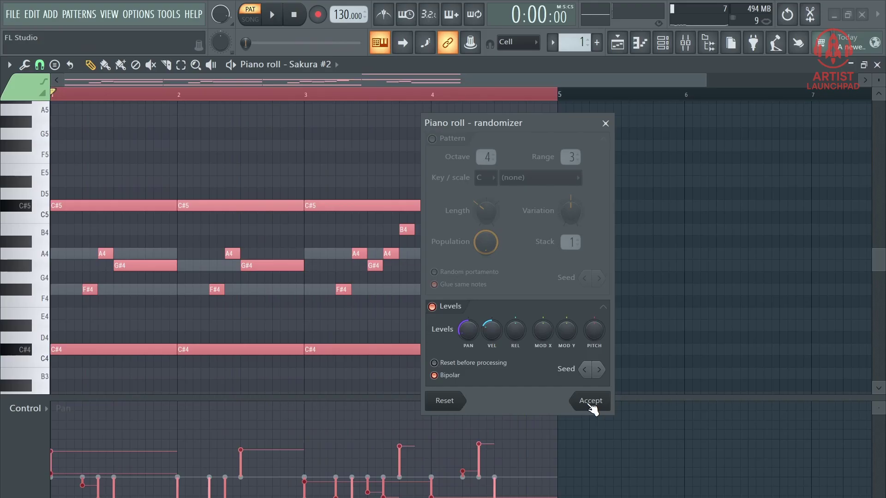
pyautogui.click(590, 401)
pyautogui.click(346, 152)
pyautogui.scroll(-3, 342, 261)
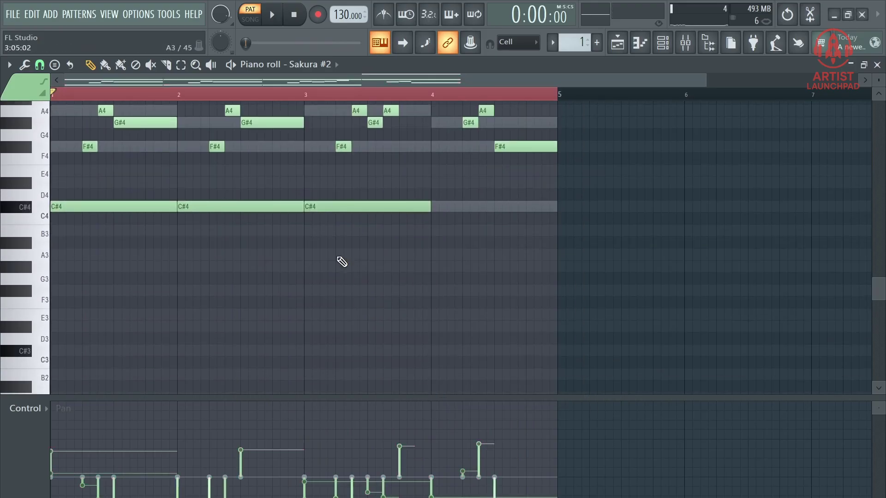
# - Compare the pan and velocity values of the Sakura #2 notes, finishing with the playlist open
pyautogui.click(40, 409)
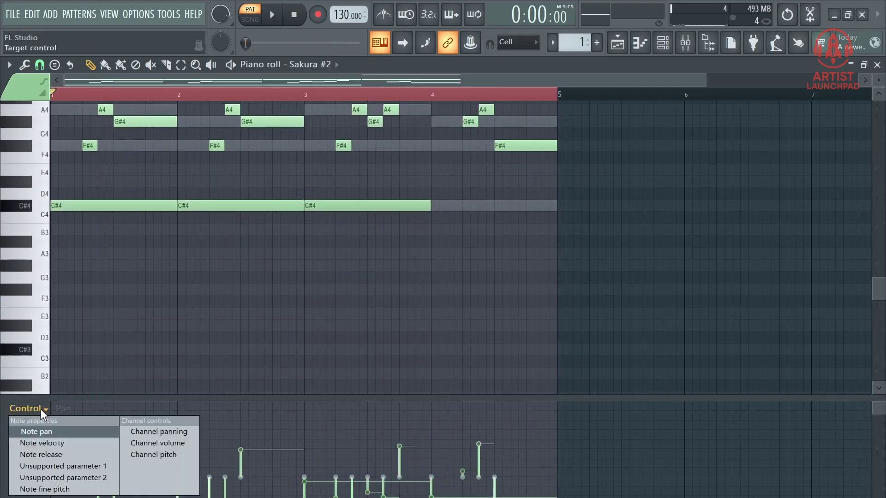
pyautogui.click(88, 436)
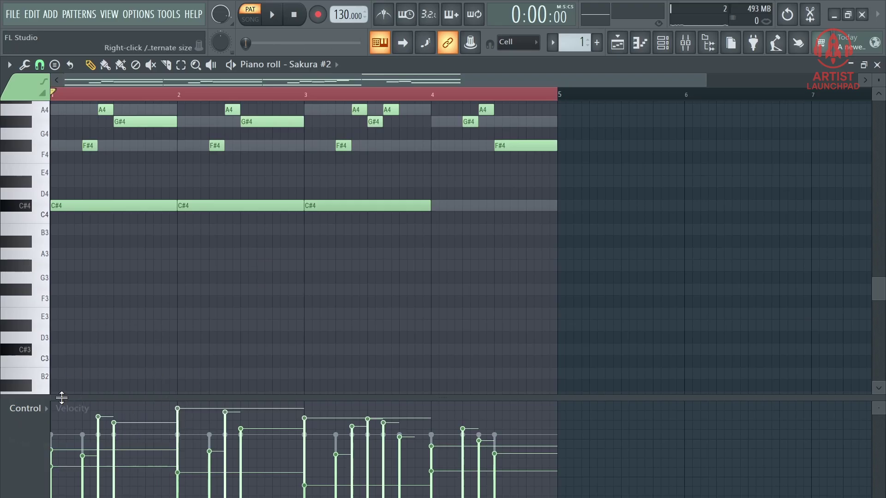
pyautogui.click(44, 421)
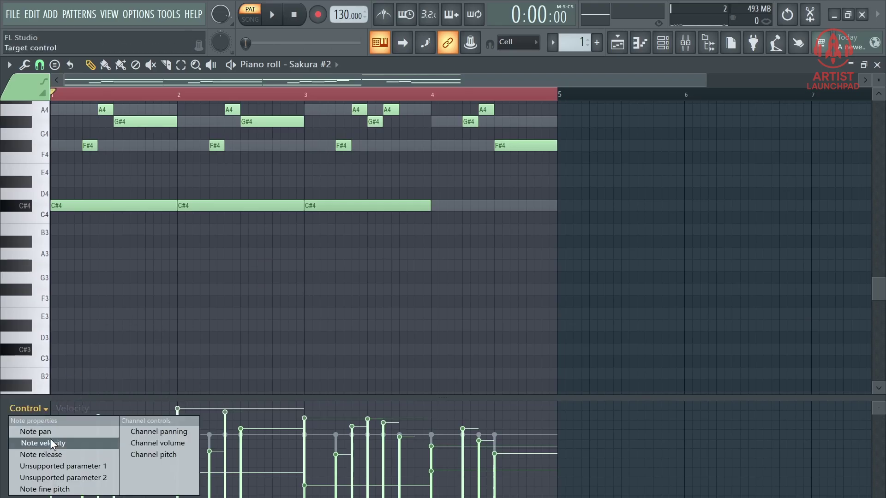
pyautogui.click(39, 431)
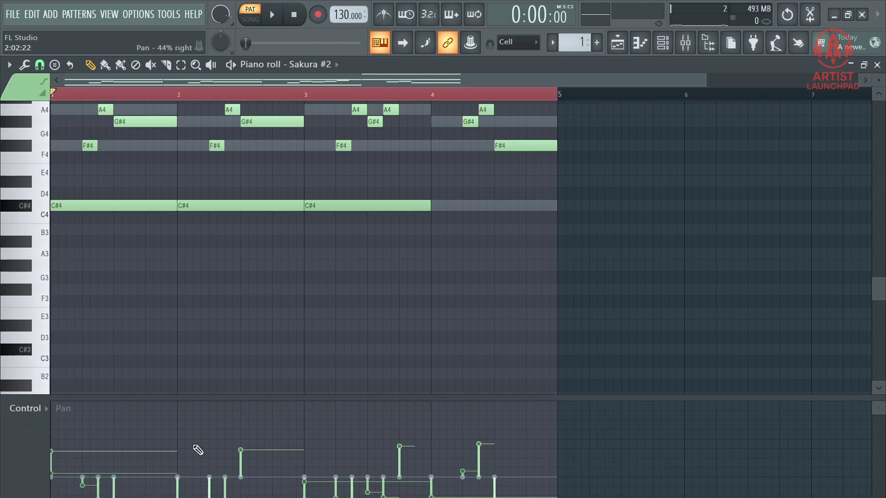
pyautogui.click(25, 408)
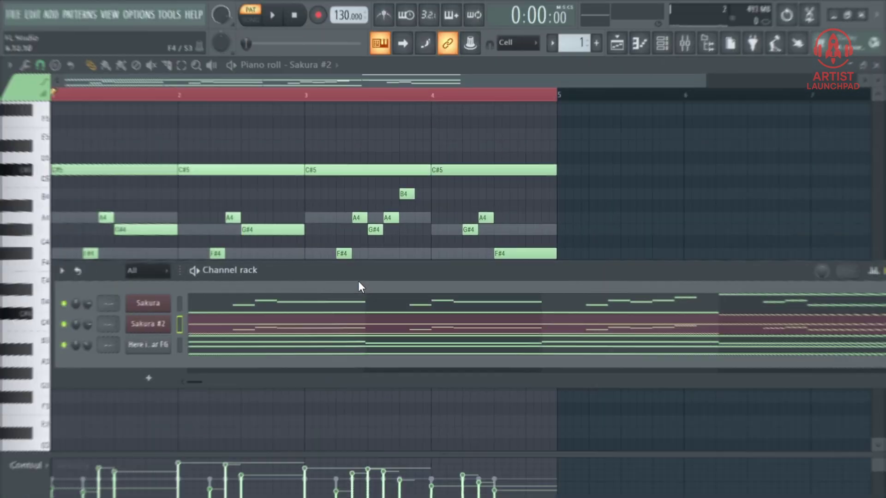
pyautogui.press('F5')
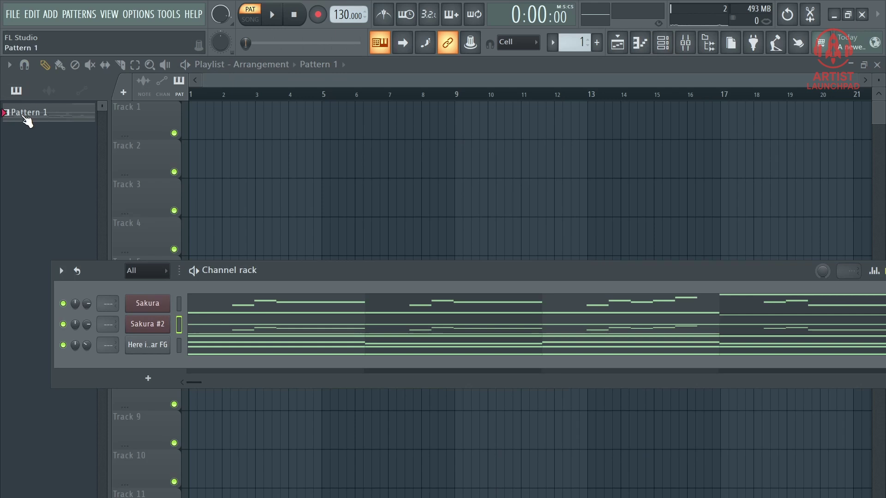
pyautogui.click(27, 119)
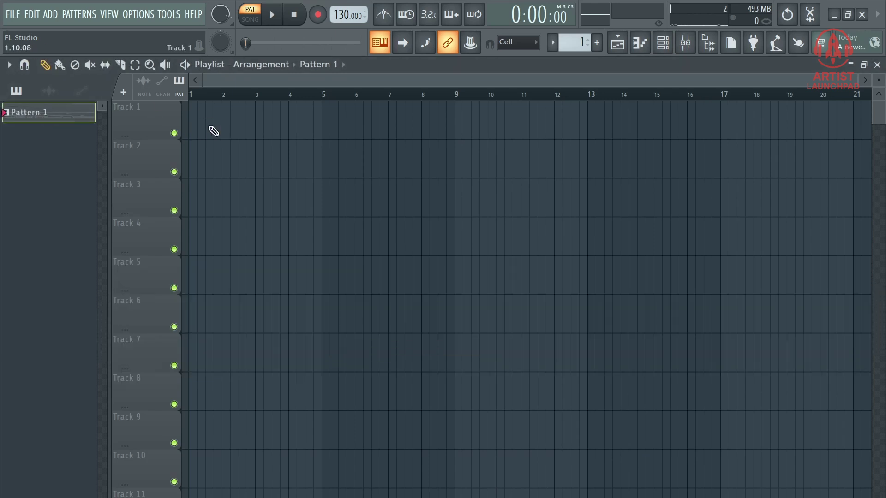
pyautogui.click(214, 132)
pyautogui.moveTo(203, 96); pyautogui.dragTo(258, 86)
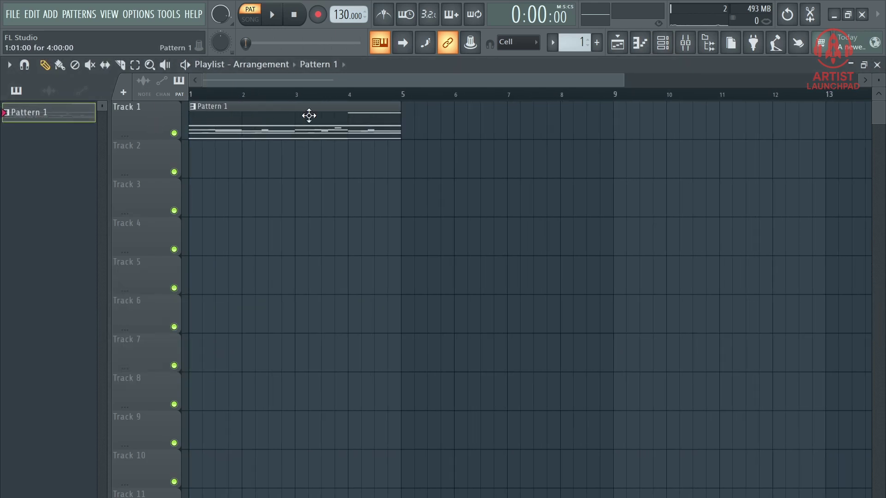
pyautogui.rightClick(313, 114)
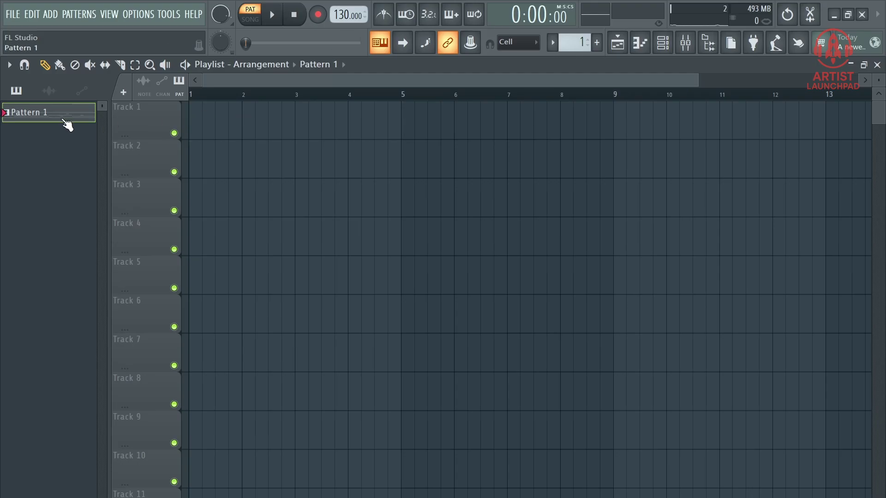
# - Split Pattern 1 by channel and place the Sakura, Sakura #2 and Here in My Car FG clips on Tracks 1 to 3 from bar 1
pyautogui.rightClick(37, 118)
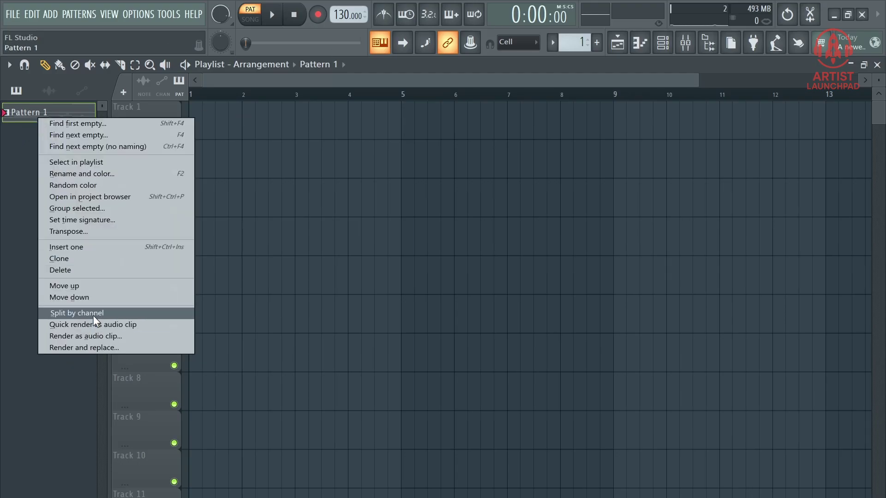
pyautogui.click(77, 313)
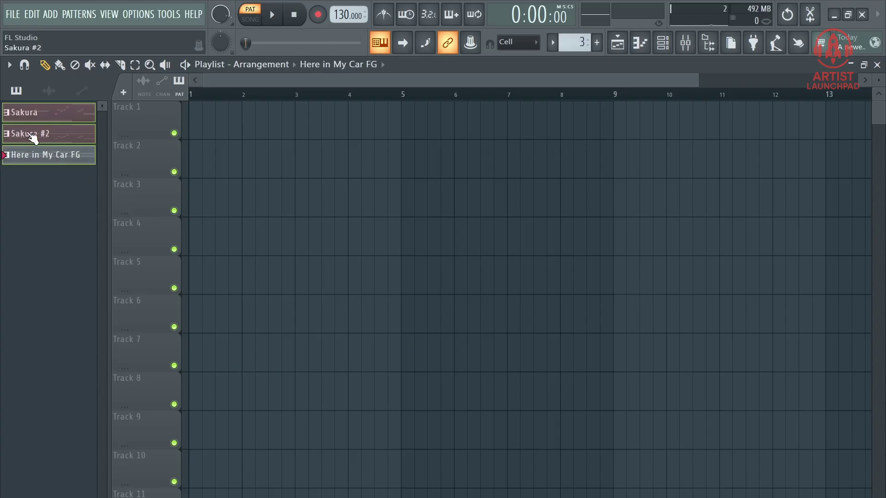
pyautogui.moveTo(33, 115); pyautogui.dragTo(198, 119)
pyautogui.scroll(3, 385, 83)
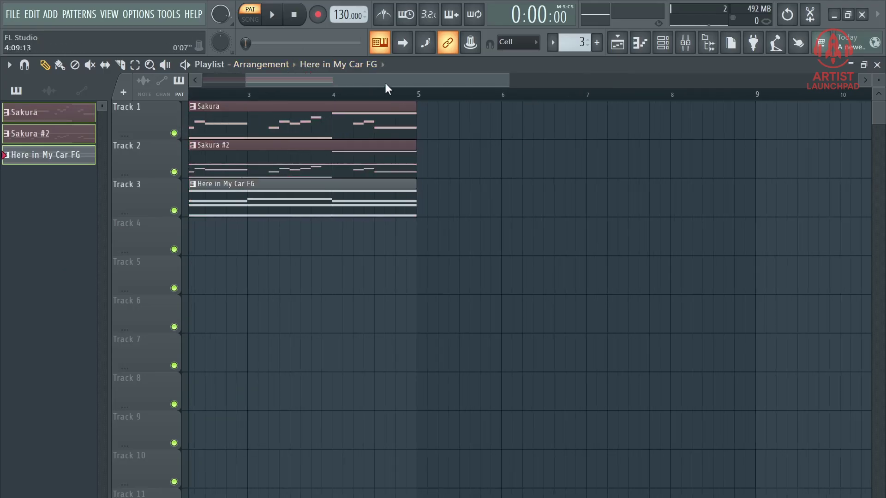
# - Switch to song mode and play the four-bar arrangement through
pyautogui.press('space')
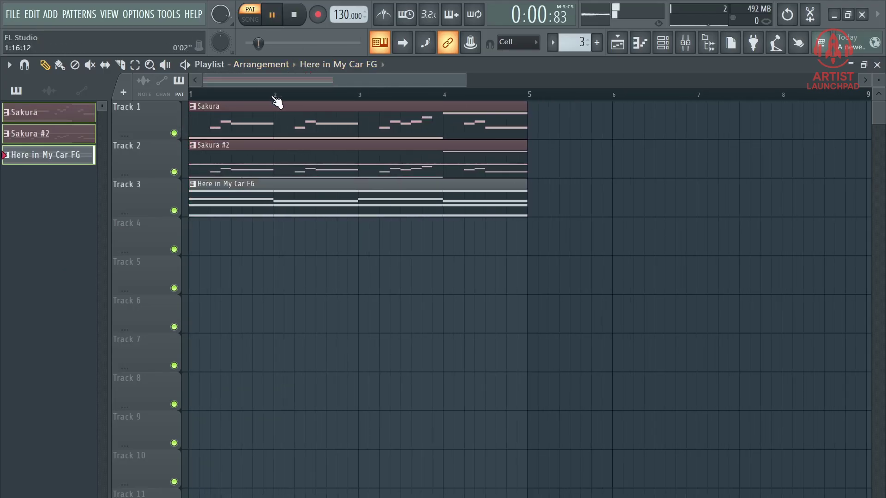
pyautogui.press('space')
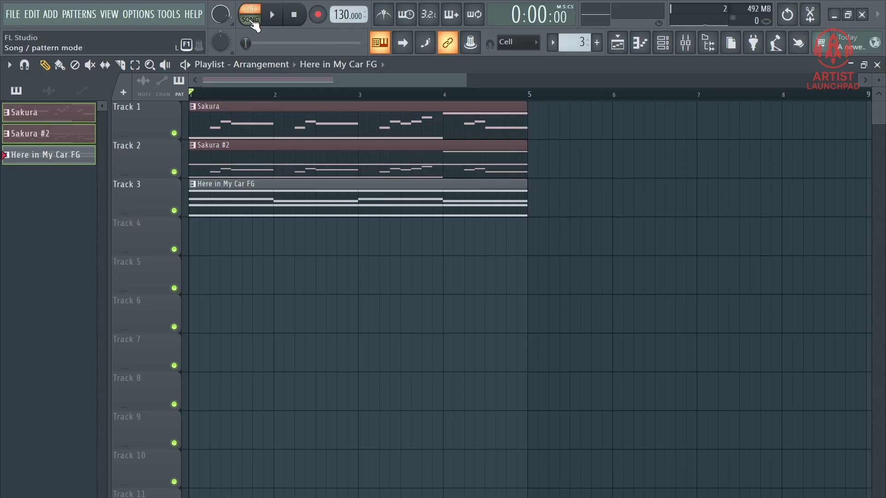
pyautogui.click(252, 20)
pyautogui.press('space')
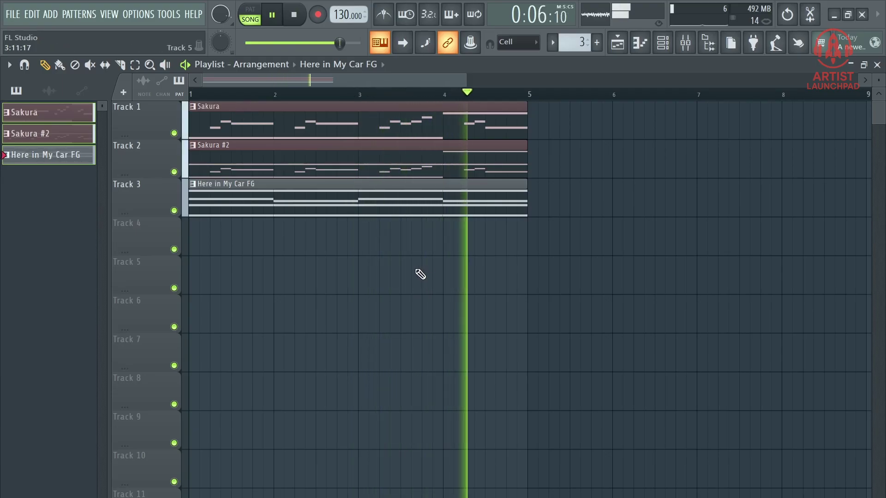
pyautogui.press('space')
# - Delete the Here in My Car FG clip from Track 3, undo the deletion and replay the arrangement
pyautogui.rightClick(388, 214)
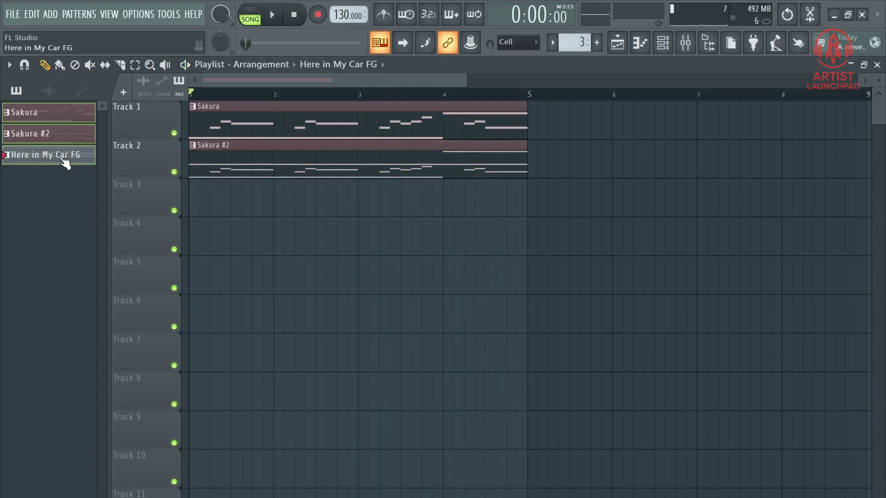
pyautogui.hotkey('ctrl', 'z')
pyautogui.press('space')
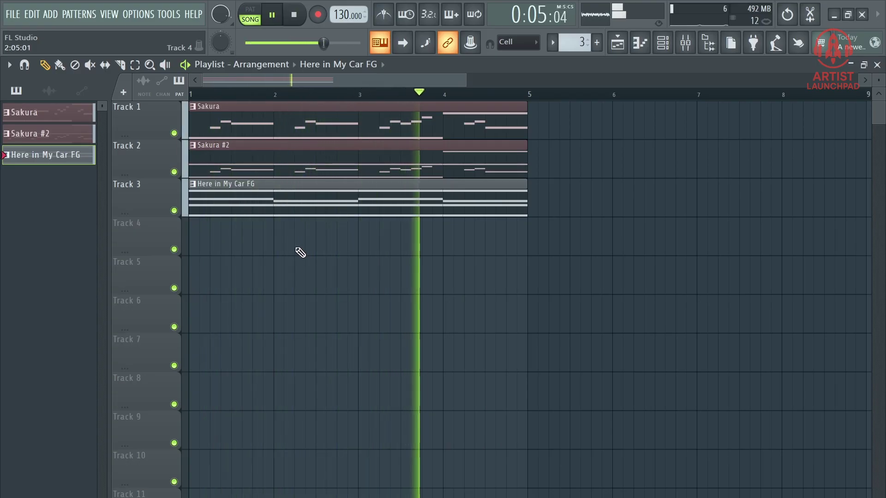
pyautogui.press('space')
# - Open the Here in My Car FG clip's notes and preview the chords on their own in pattern mode
pyautogui.doubleClick(301, 196)
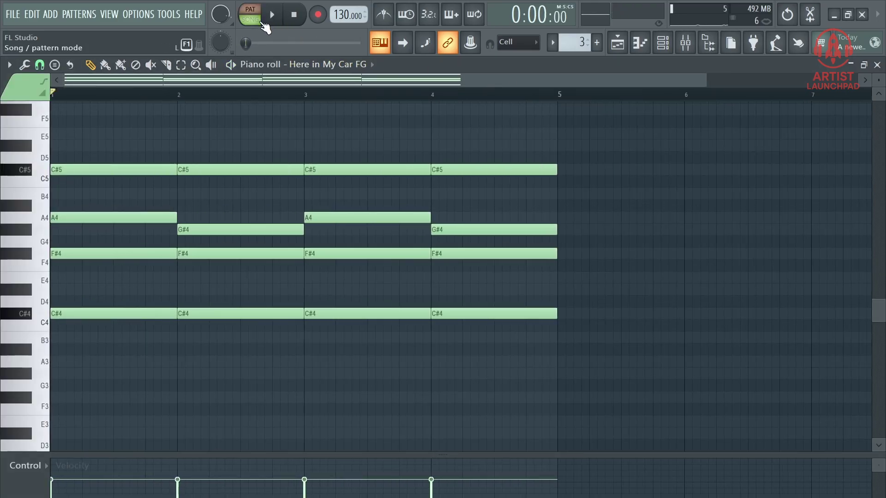
pyautogui.click(264, 25)
pyautogui.press('space')
pyautogui.scroll(1, 296, 143)
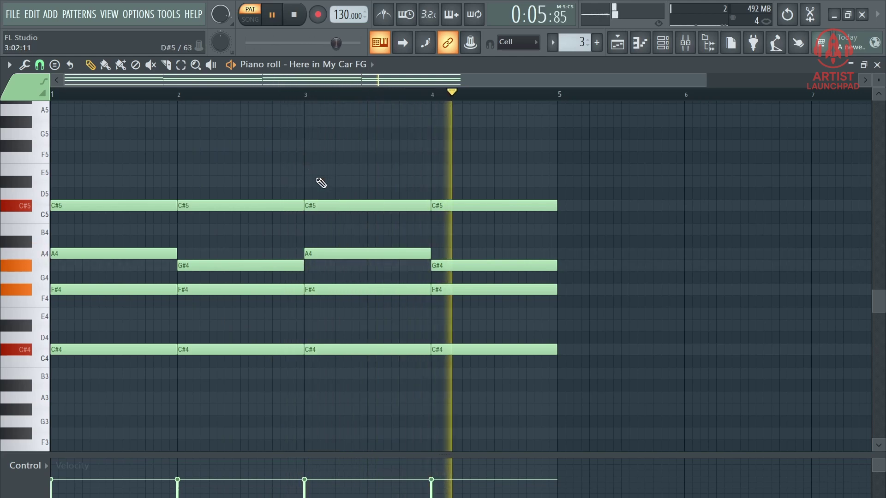
pyautogui.press('space')
# - Shorten all four bar-2 chord notes slightly to leave a small gap before bar 3, and preview the pattern
pyautogui.click(339, 257)
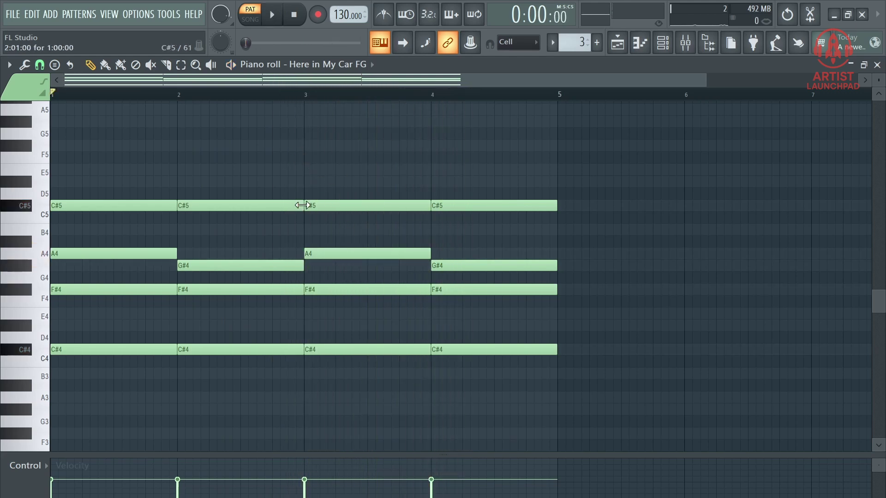
pyautogui.moveTo(277, 164); pyautogui.dragTo(300, 348)
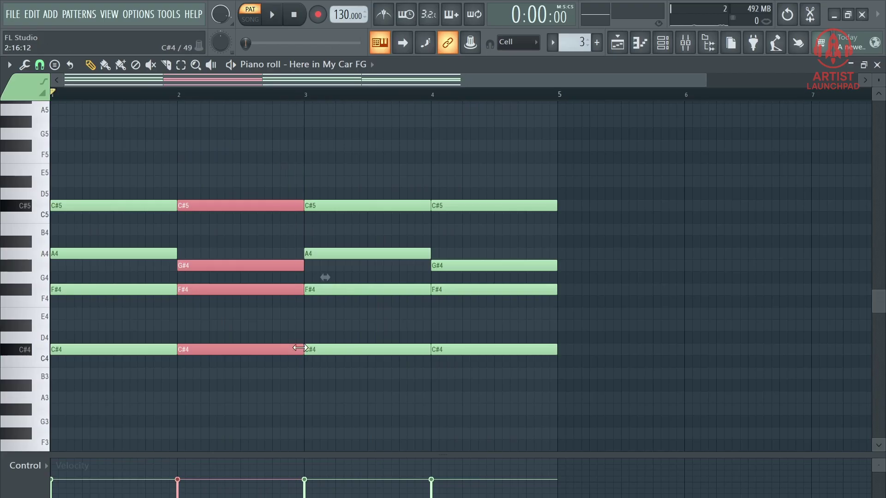
pyautogui.press('space')
pyautogui.click(287, 401)
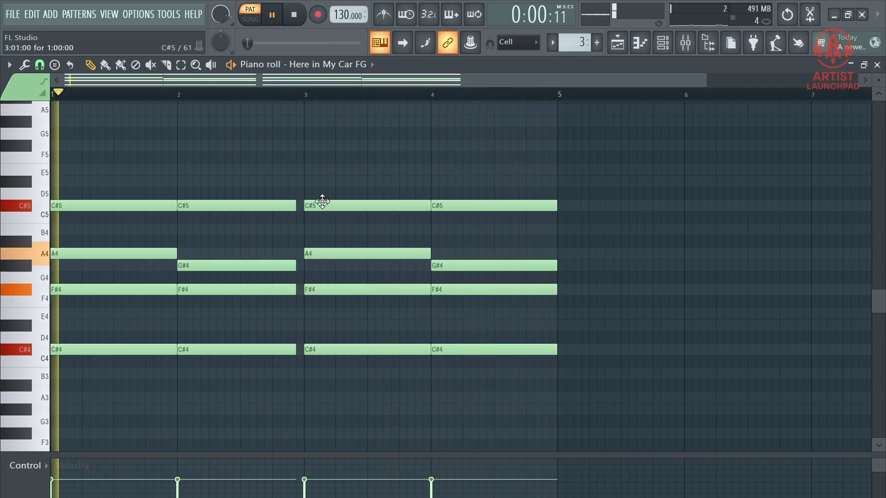
pyautogui.scroll(3, 333, 81)
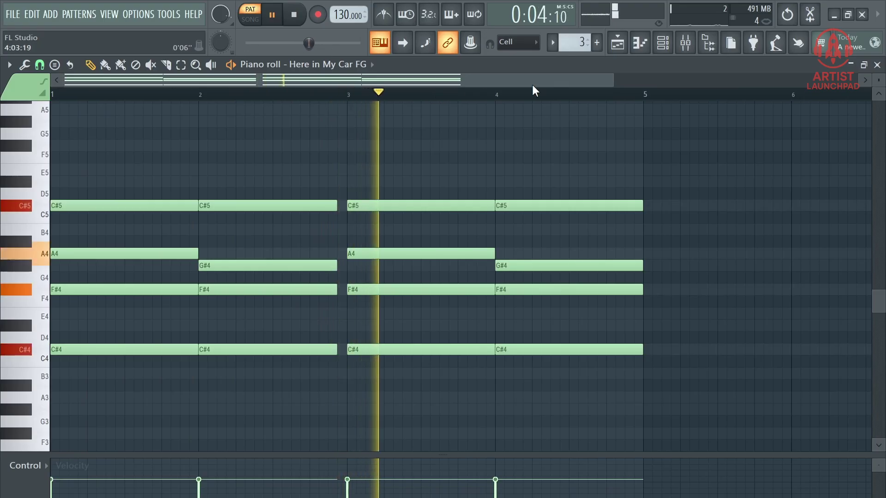
# - Play the full arrangement in song mode and set the Here in My Car FG channel volume to 27%
pyautogui.click(623, 48)
pyautogui.press('space')
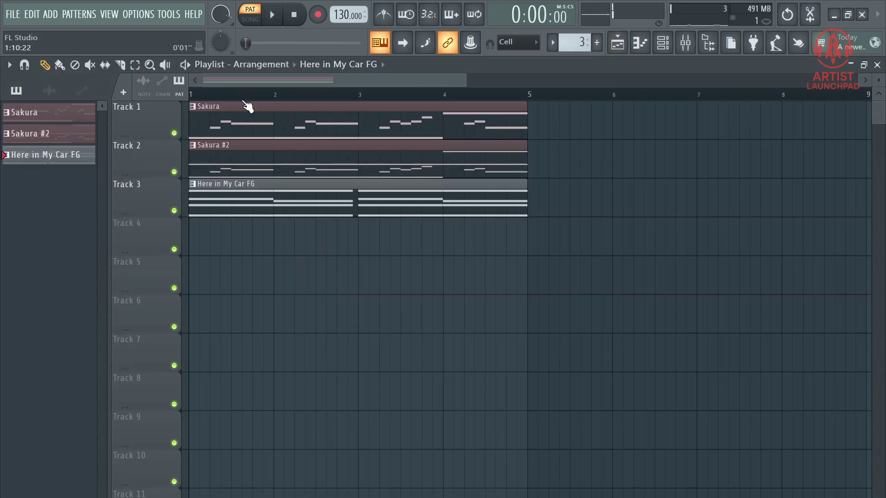
pyautogui.press('l')
pyautogui.press('space')
pyautogui.click(662, 43)
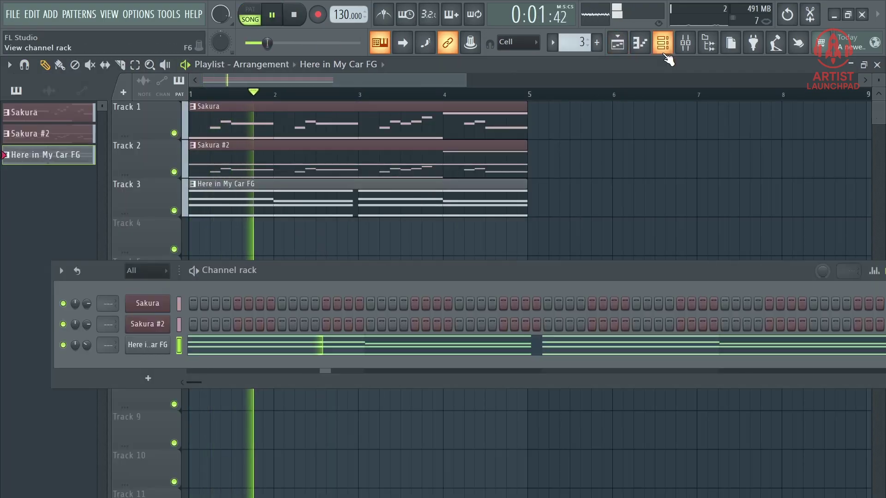
pyautogui.scroll(-3, 87, 343)
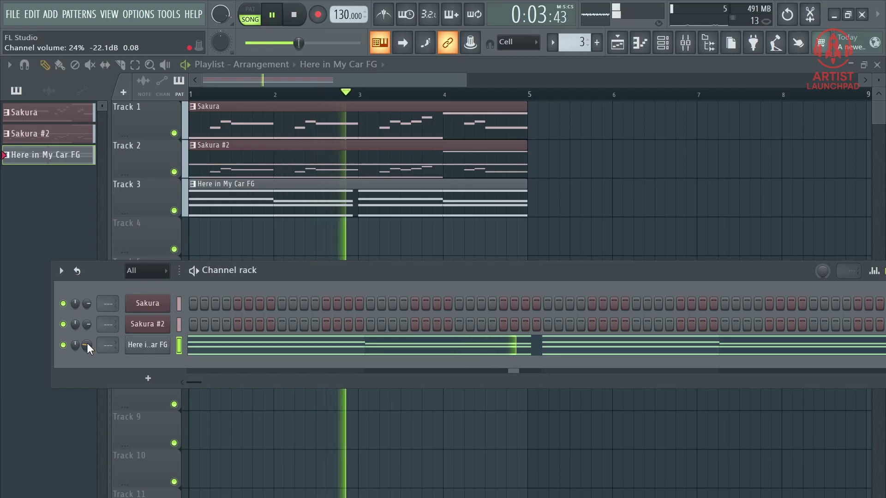
pyautogui.scroll(2, 87, 344)
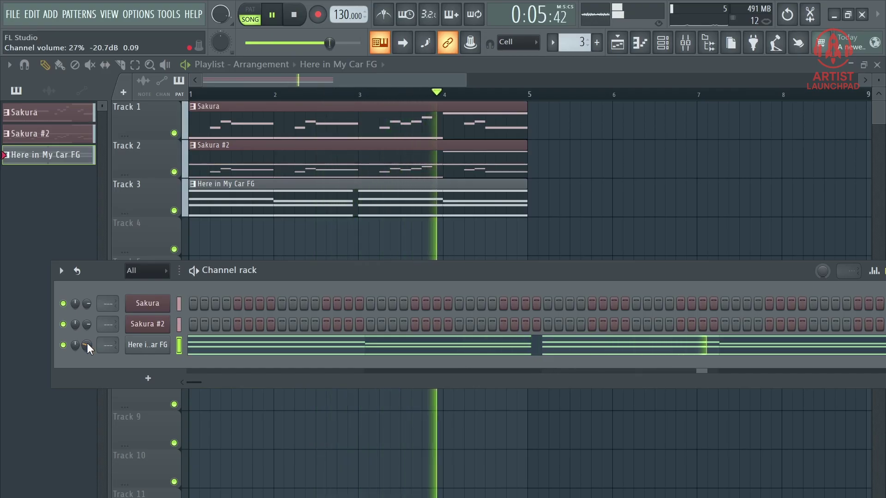
pyautogui.press('F6')
pyautogui.press('space')
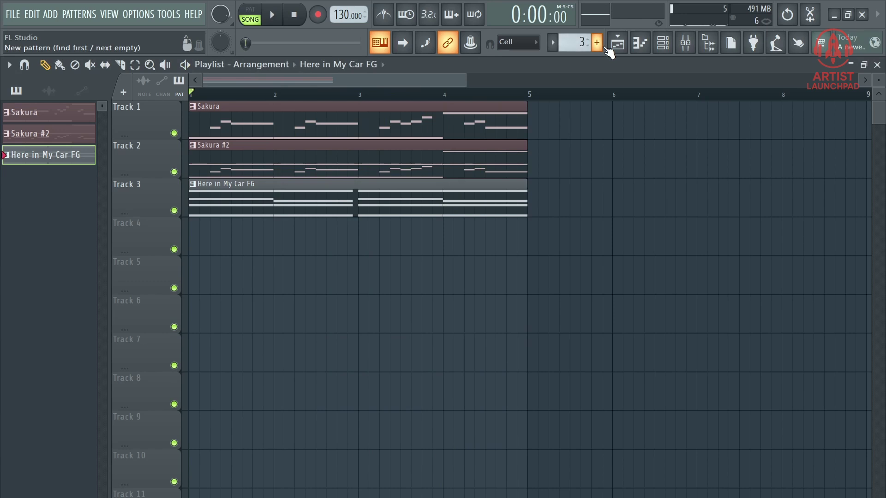
# - Create a new pattern named pads and add a Morphine synthesizer channel
pyautogui.click(597, 43)
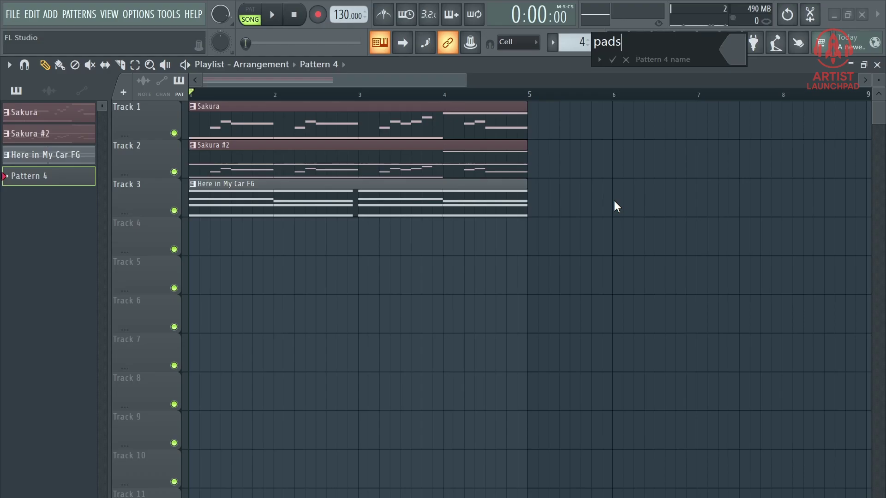
pyautogui.press('Return')
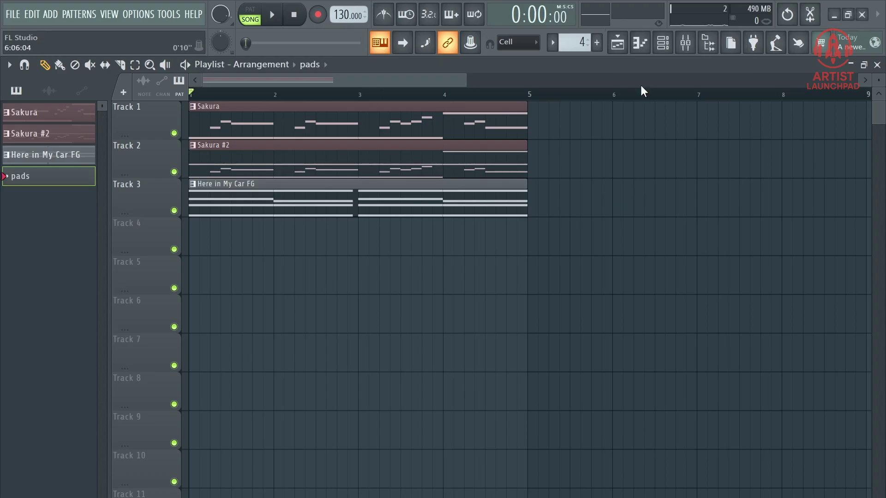
pyautogui.click(665, 44)
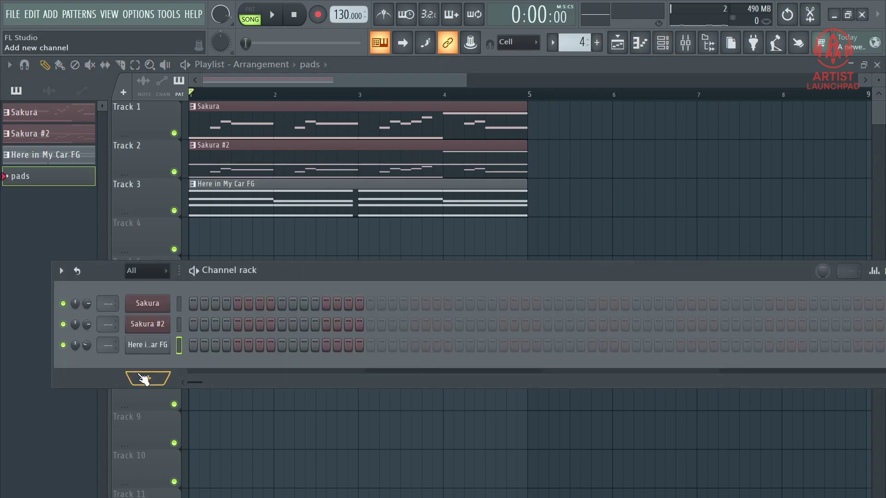
pyautogui.click(145, 380)
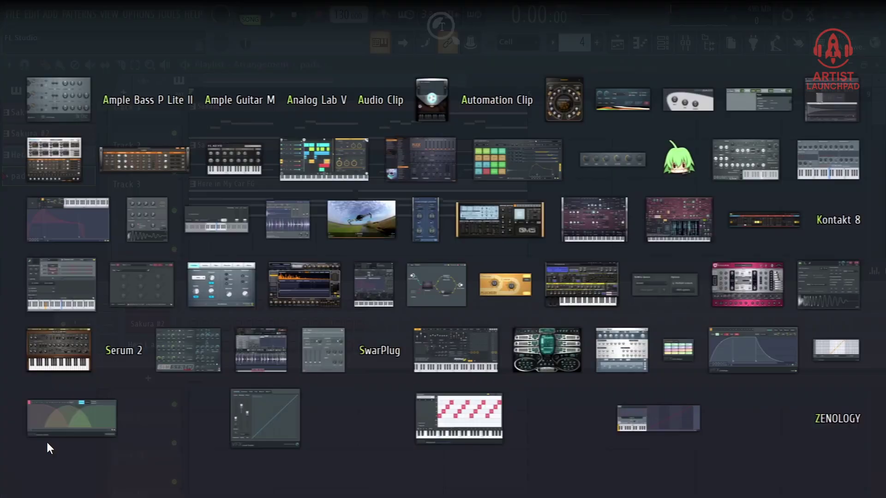
pyautogui.click(313, 291)
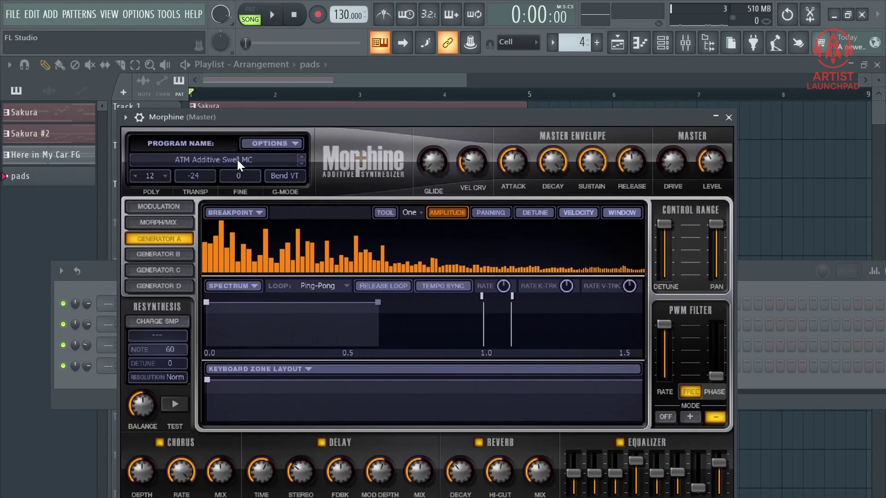
# - Load the PAD Soft-n-smooth MC preset from Morphine's Pads & Atmos bank and close the synthesizer
pyautogui.click(238, 165)
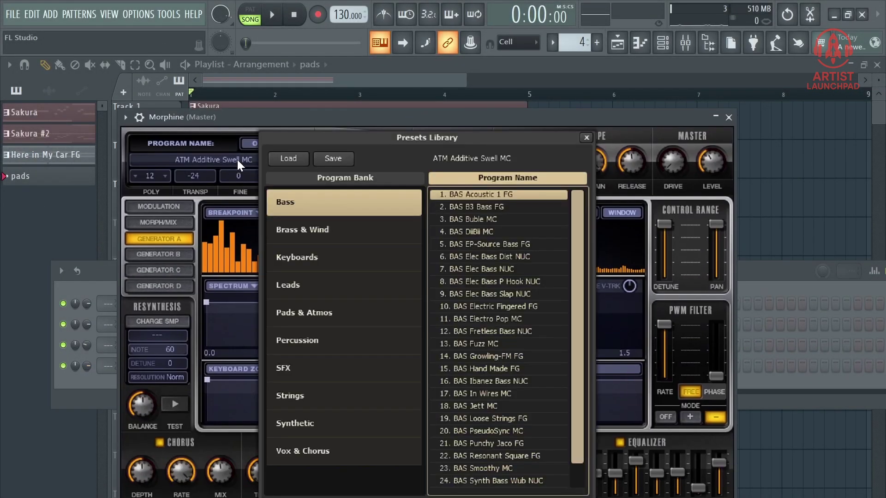
pyautogui.click(358, 314)
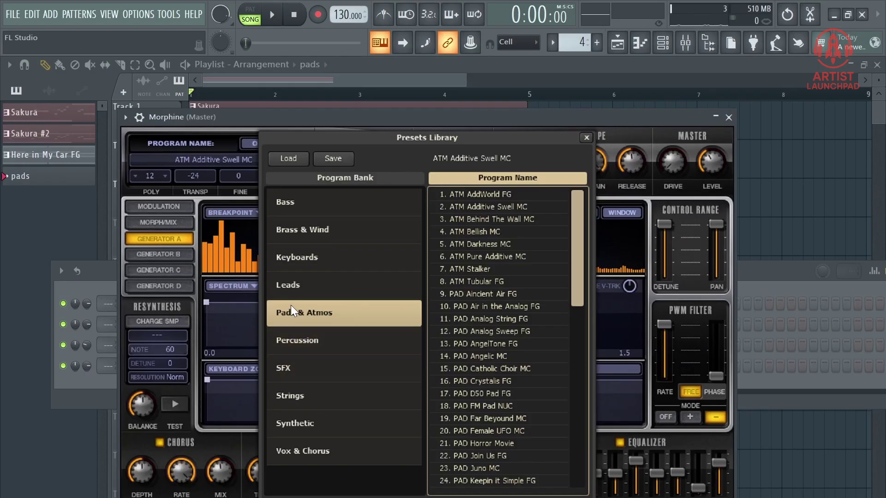
pyautogui.scroll(-9, 535, 351)
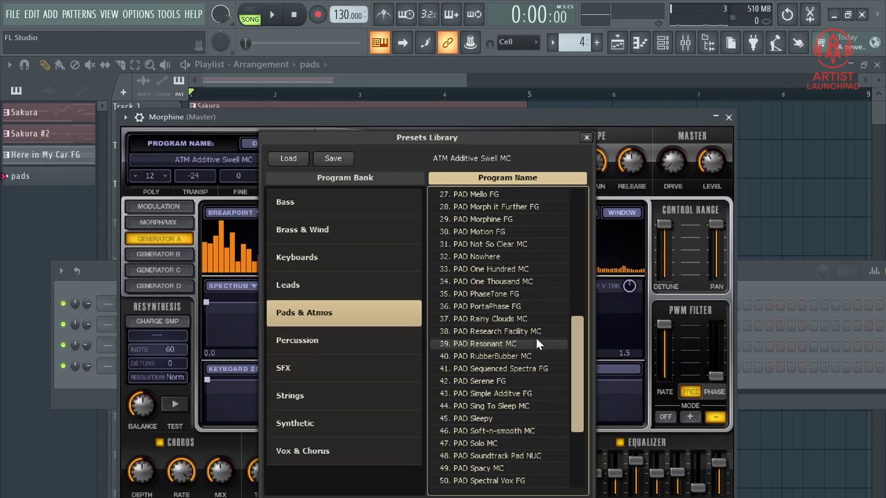
pyautogui.click(521, 432)
pyautogui.click(729, 118)
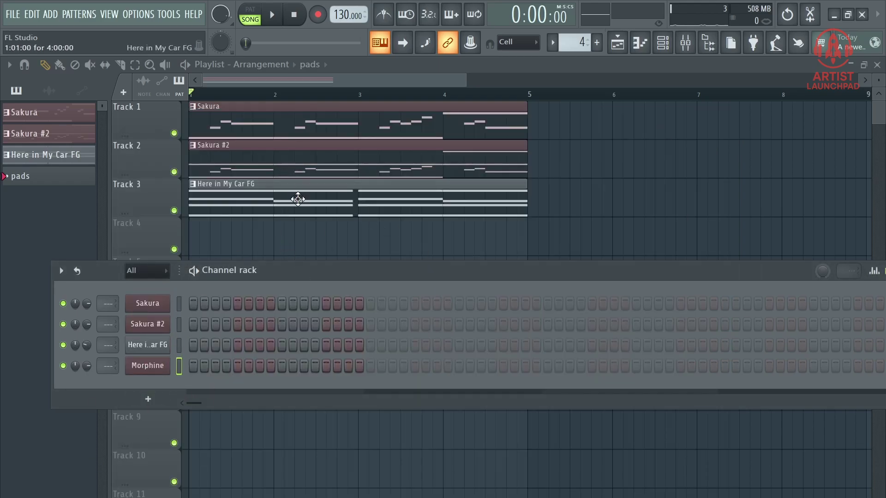
# - Copy the chord notes from the Here in My Car FG channel and paste them into the Morphine channel of the pads pattern
pyautogui.click(298, 199)
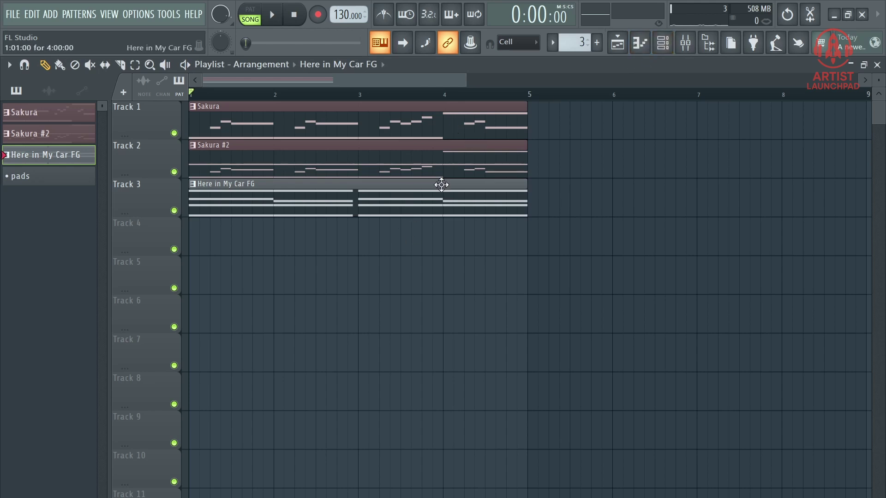
pyautogui.click(639, 43)
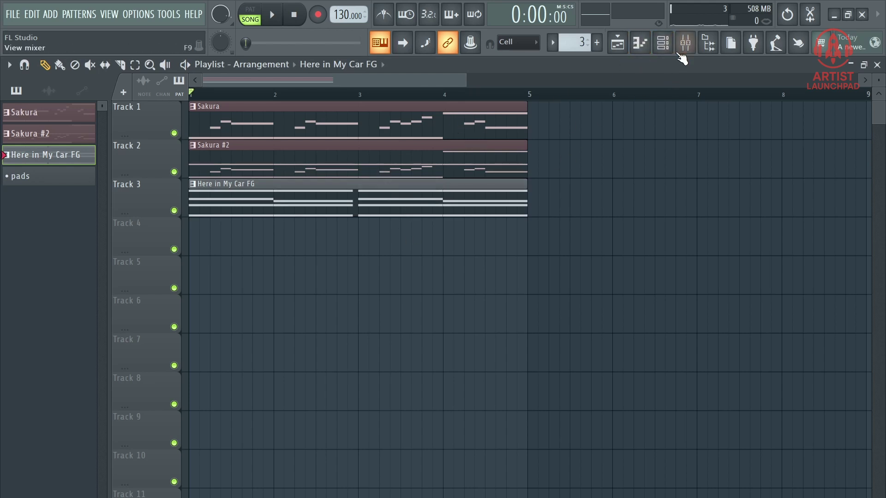
pyautogui.click(662, 43)
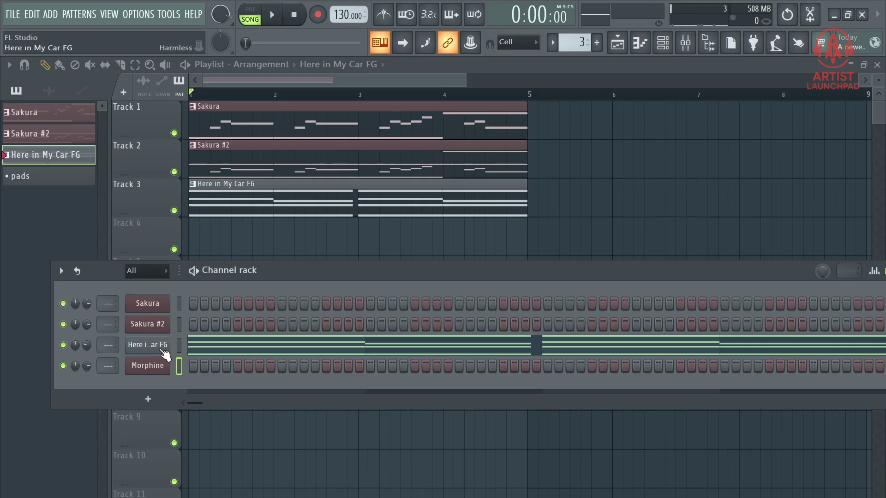
pyautogui.rightClick(157, 349)
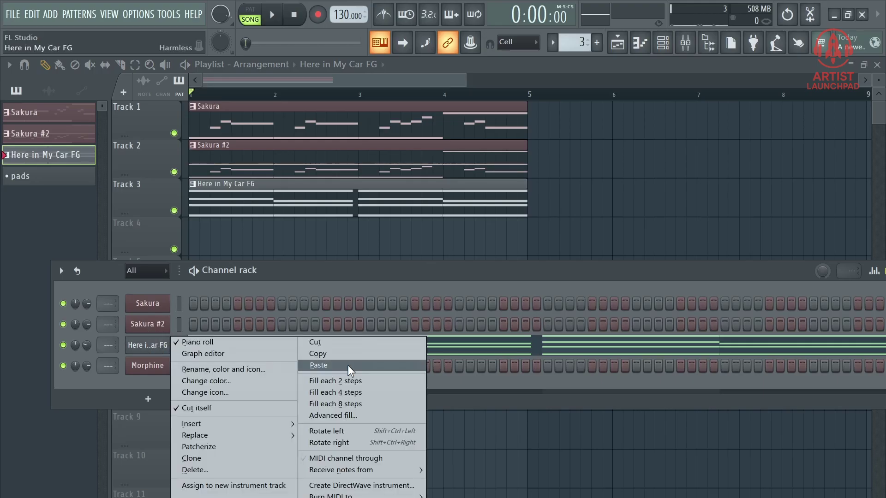
pyautogui.click(315, 353)
pyautogui.click(72, 183)
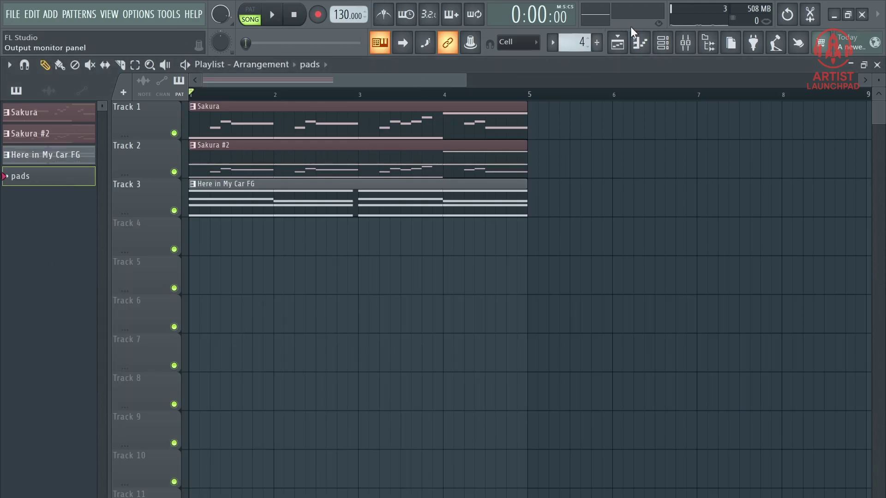
pyautogui.click(663, 43)
pyautogui.rightClick(159, 366)
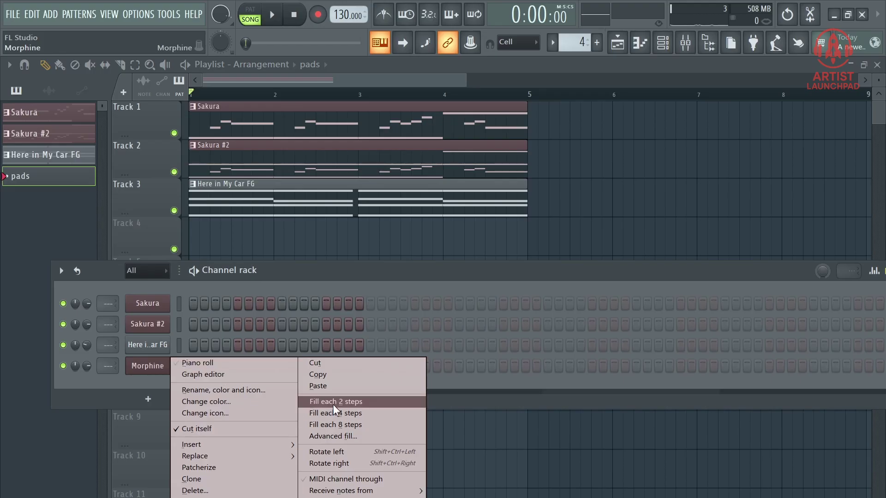
pyautogui.click(321, 386)
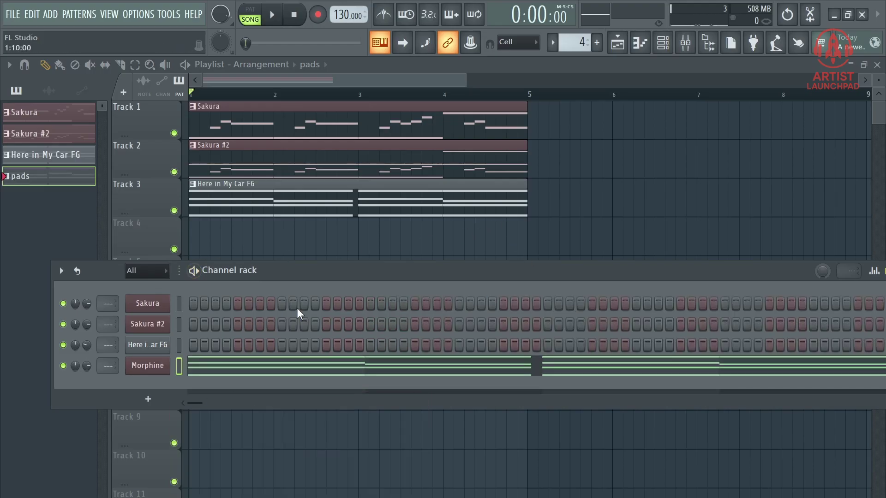
# - Place the pads pattern in the playlist on Track 4, starting at bar 1
pyautogui.press('F6')
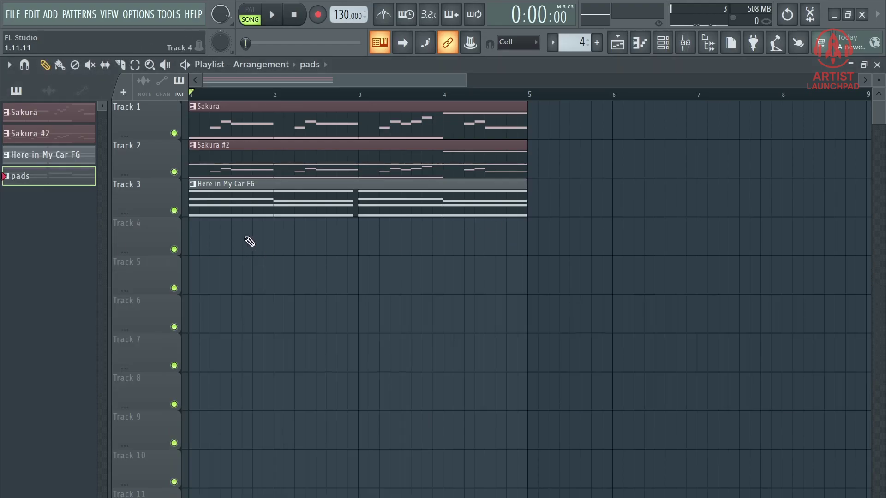
pyautogui.click(199, 249)
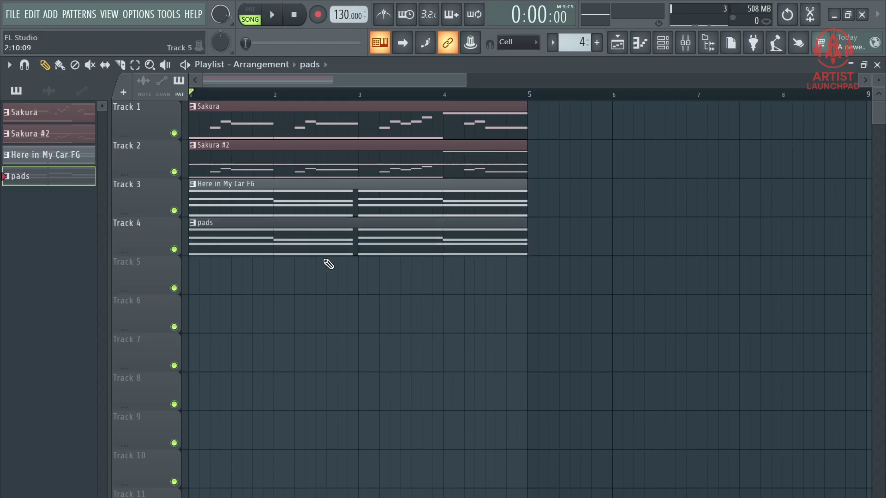
pyautogui.moveTo(79, 185); pyautogui.dragTo(241, 240)
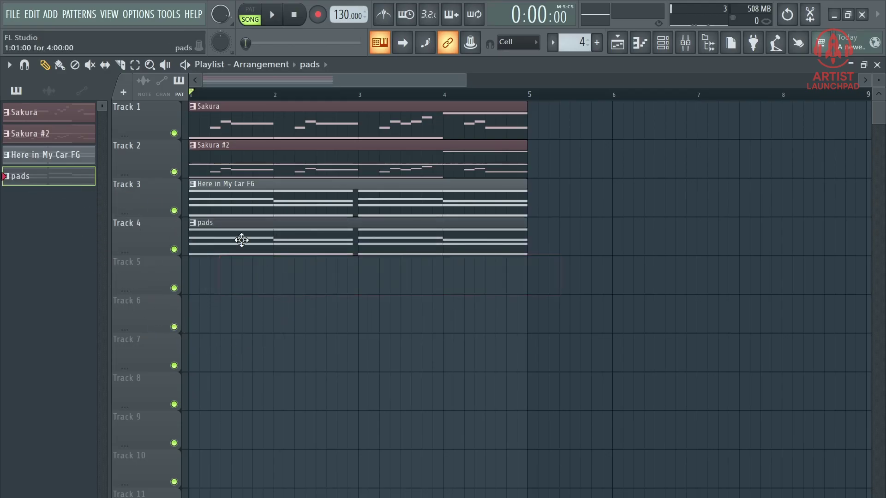
# - Play the pads pattern on its own in pattern mode and lower the Morphine channel volume to about 15%
pyautogui.click(254, 24)
pyautogui.click(663, 42)
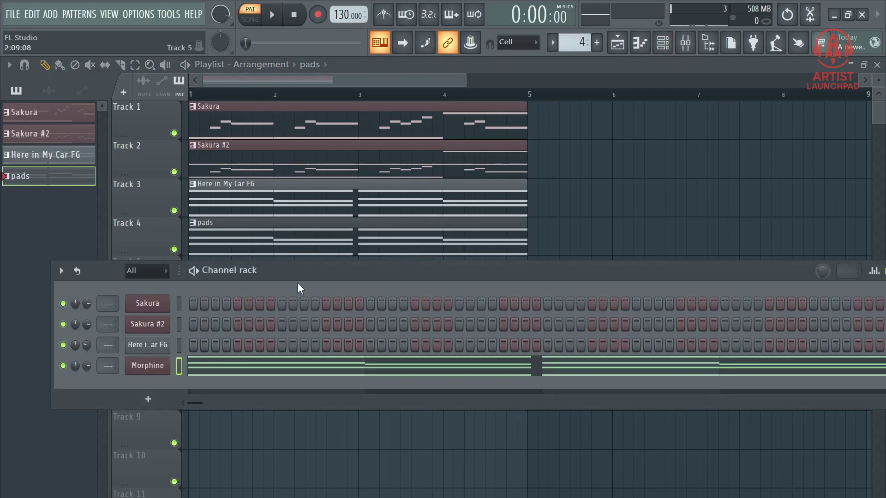
pyautogui.moveTo(297, 282); pyautogui.dragTo(304, 221)
pyautogui.press('space')
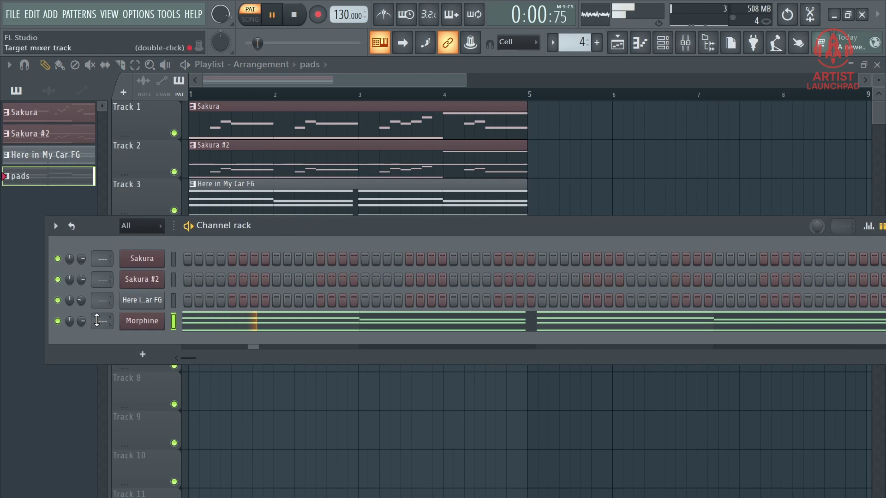
pyautogui.scroll(-4, 81, 320)
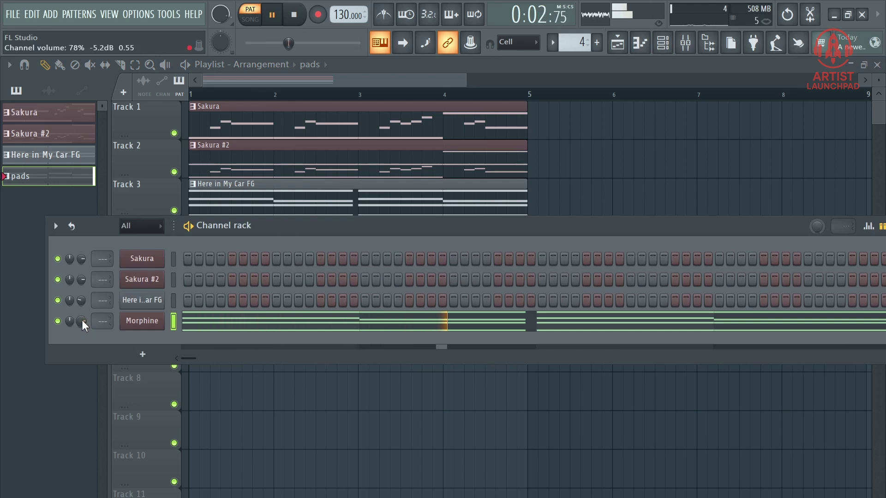
pyautogui.scroll(-10, 81, 320)
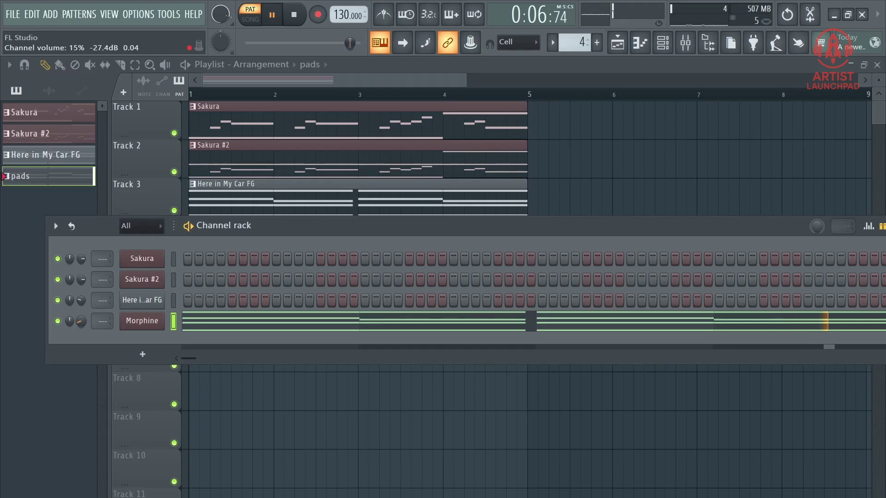
pyautogui.scroll(-2, 81, 321)
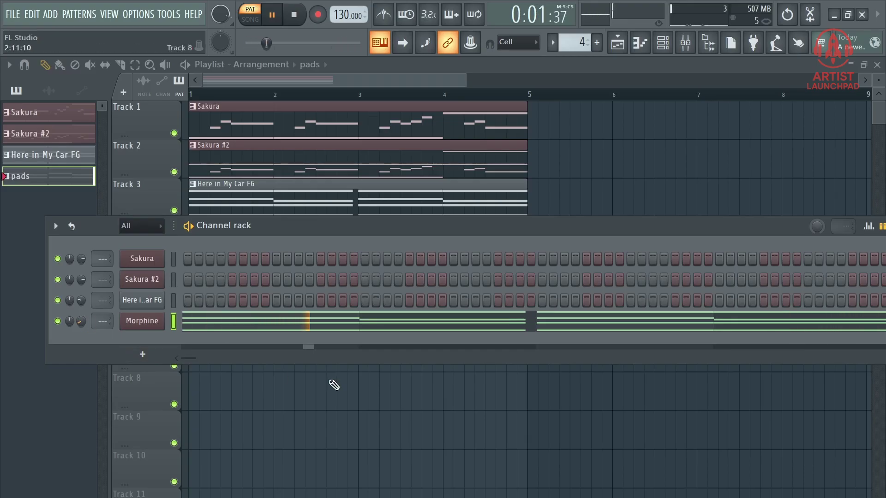
pyautogui.press('F6')
pyautogui.press('space')
# - Play the four-track arrangement in song mode to hear the pads with the other layers
pyautogui.click(248, 20)
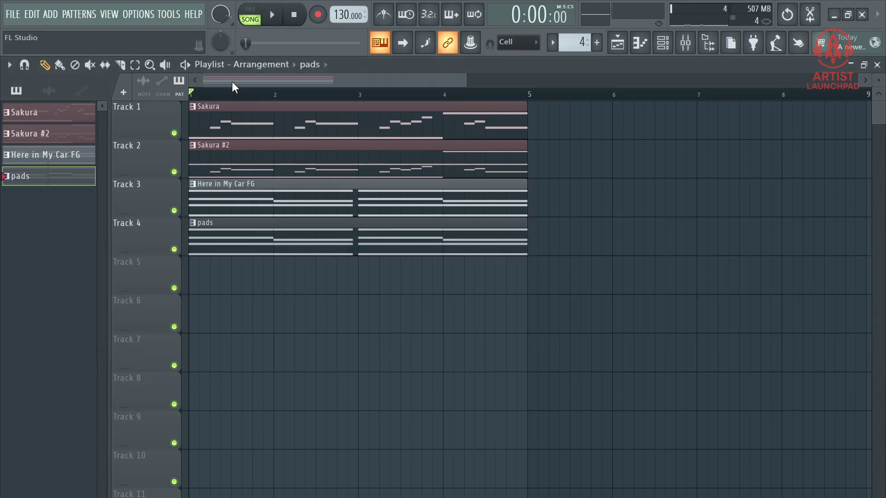
pyautogui.press('space')
pyautogui.scroll(2, 258, 86)
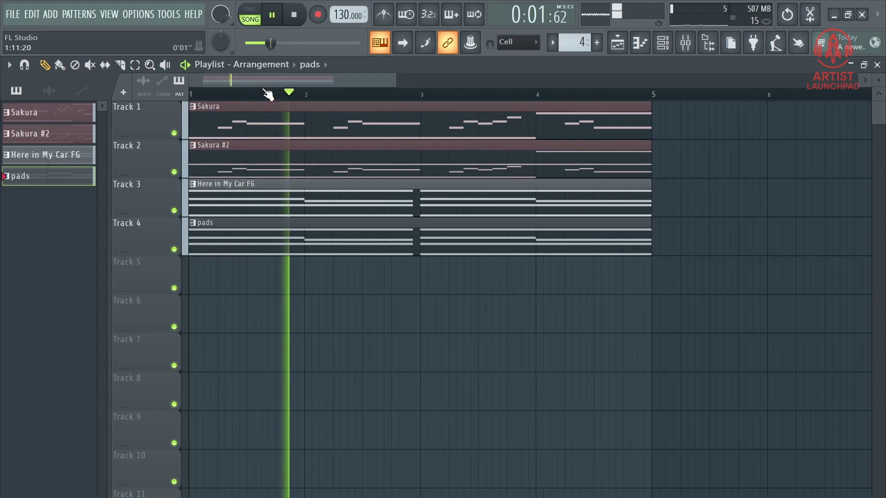
pyautogui.scroll(-3, 273, 92)
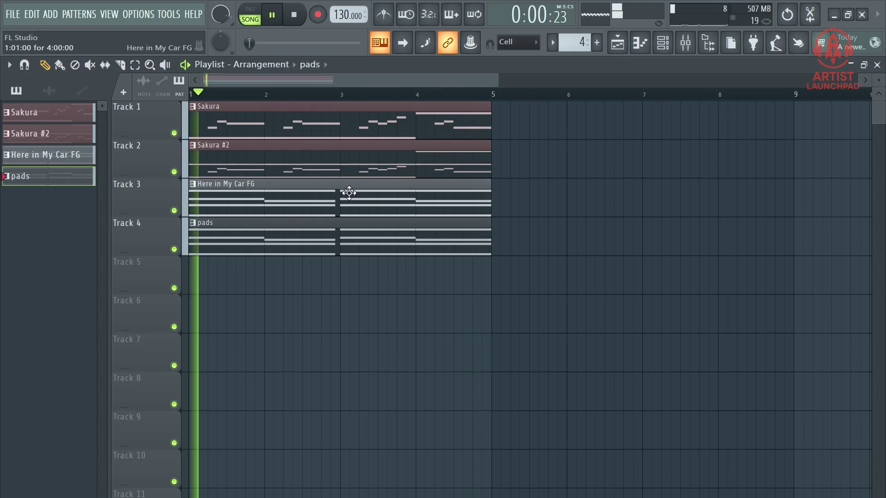
pyautogui.press('space')
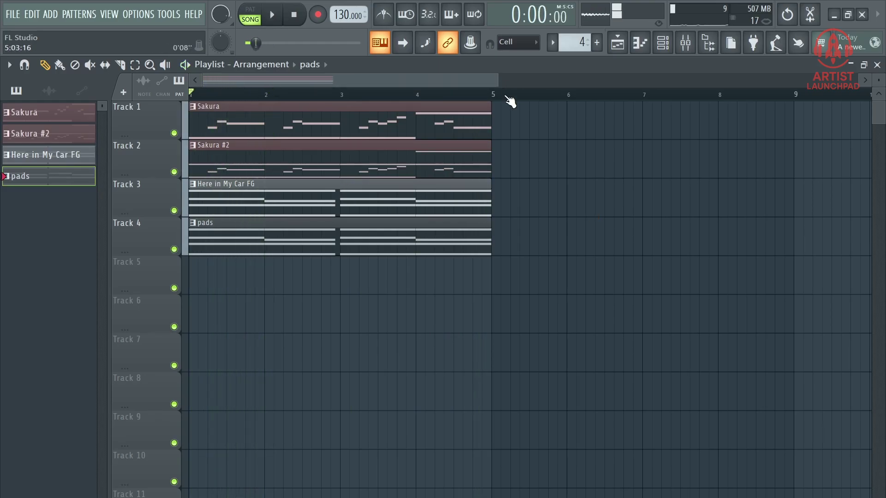
# - Select bars 1 to 4 on all four tracks and duplicate them three times to extend the arrangement through bar 16
pyautogui.scroll(-1, 508, 94)
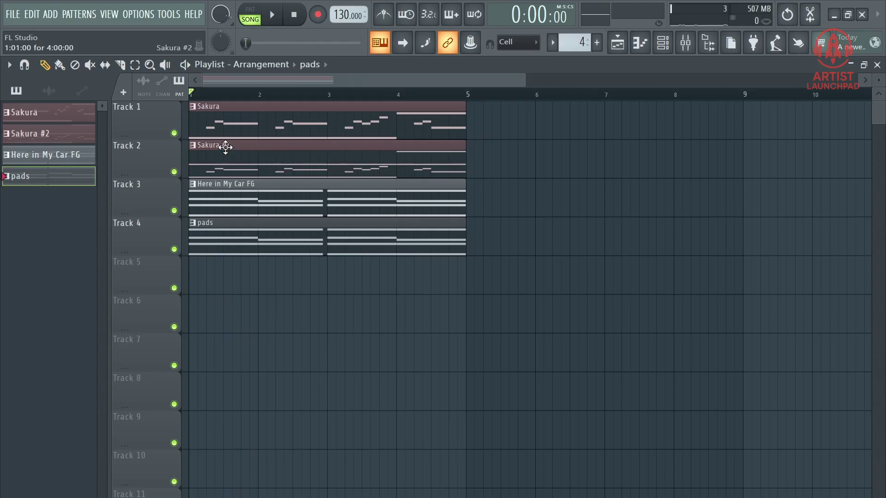
pyautogui.scroll(-1, 457, 100)
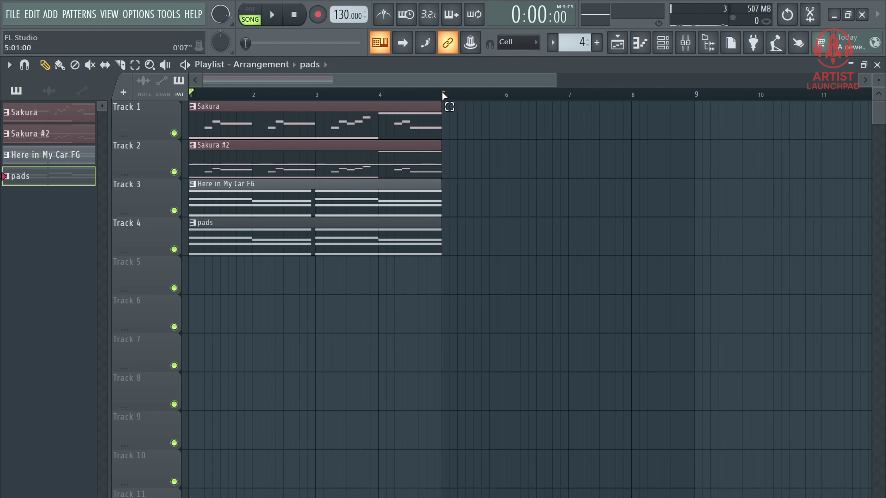
pyautogui.moveTo(443, 95); pyautogui.dragTo(2, 318)
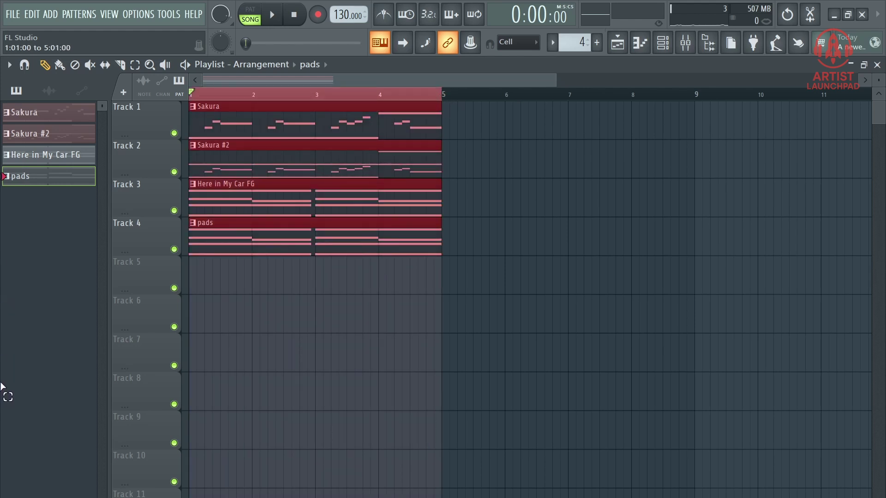
pyautogui.click(529, 254)
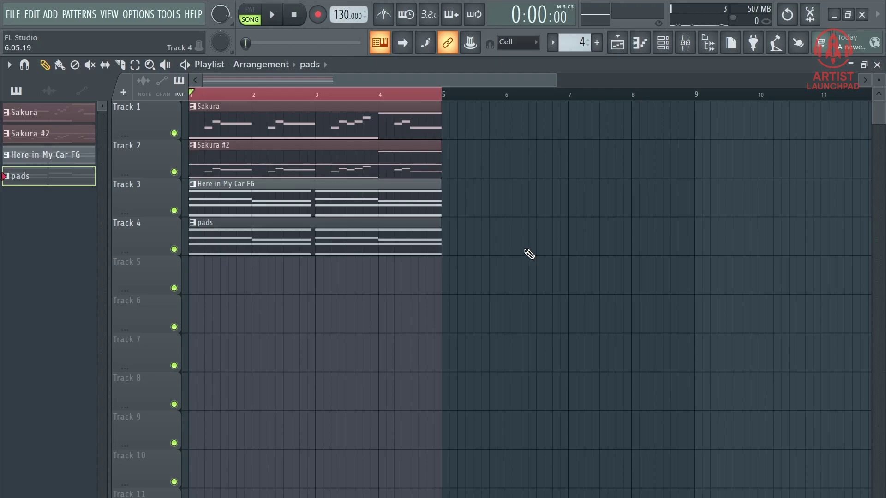
pyautogui.hotkey('ctrl', 'b')
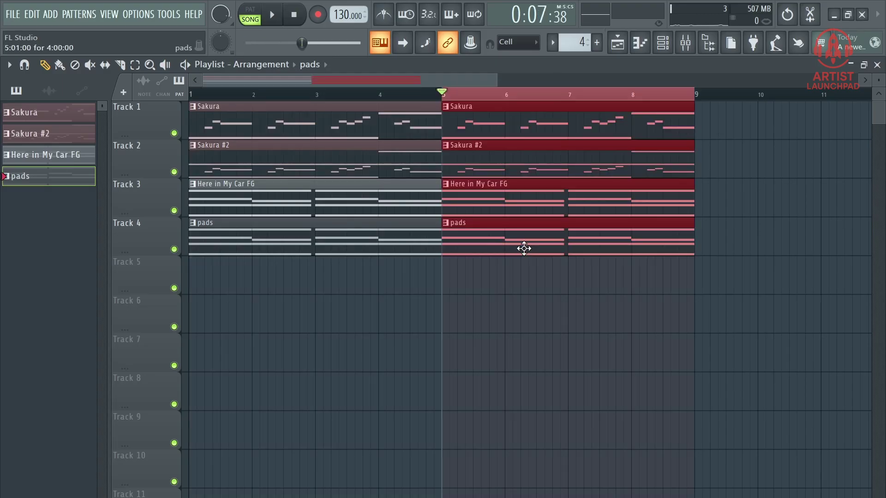
pyautogui.hotkey('ctrl', 'b')
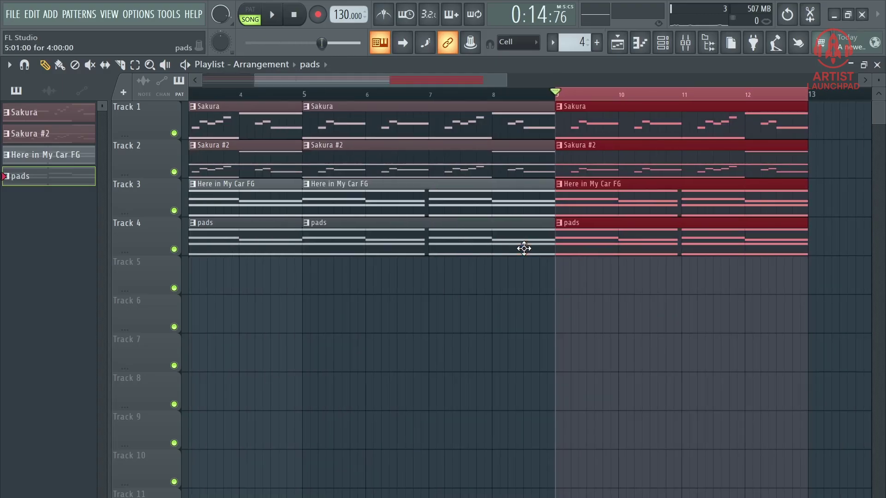
pyautogui.hotkey('ctrl', 'b')
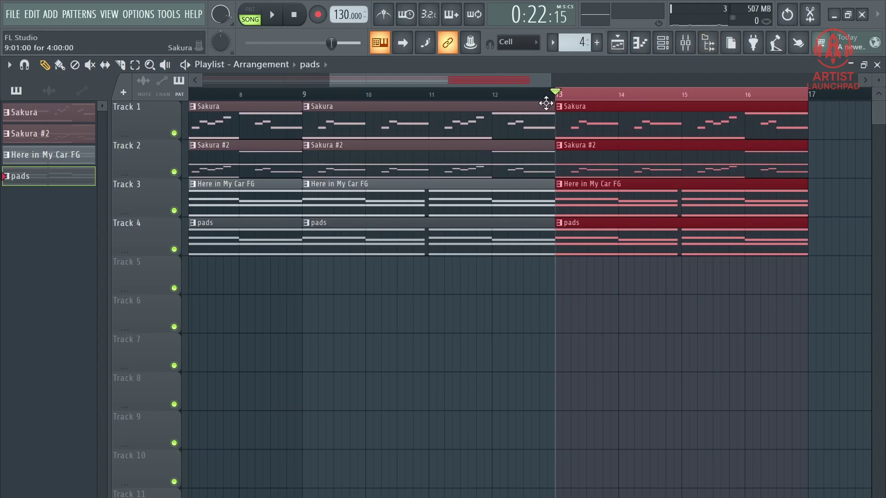
pyautogui.scroll(-3, 548, 86)
pyautogui.press('Home')
pyautogui.click(302, 392)
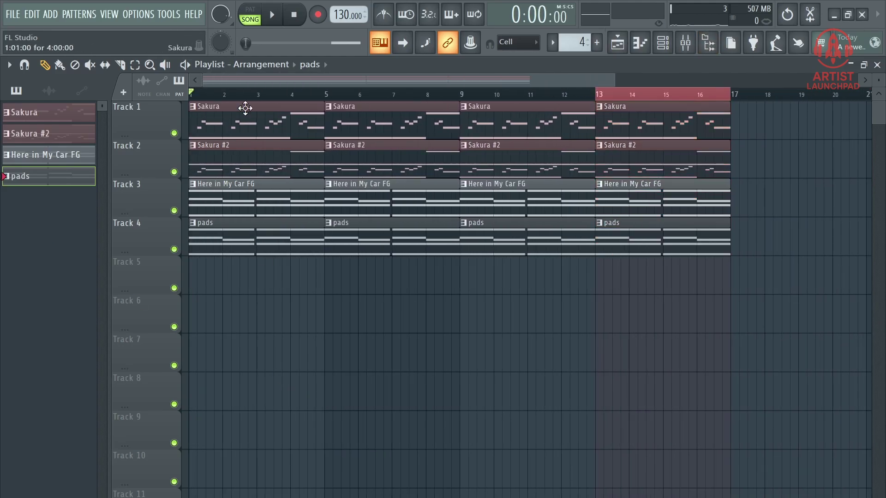
# - Rename the Sakura #2 pattern as "nylon guitar"
pyautogui.click(213, 152)
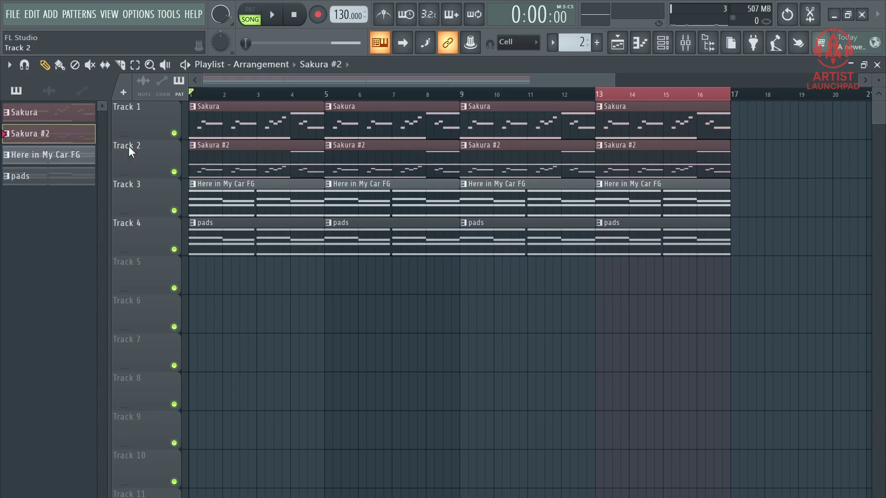
pyautogui.rightClick(62, 137)
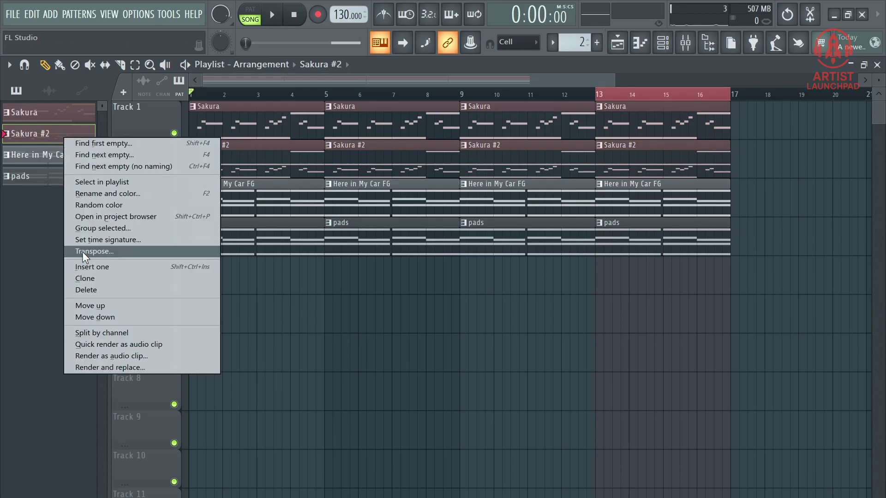
pyautogui.click(112, 196)
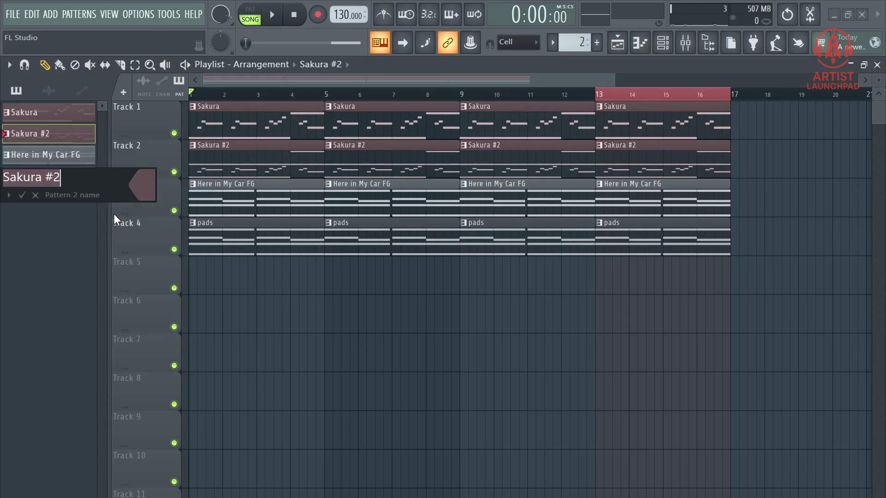
pyautogui.write('nylone')
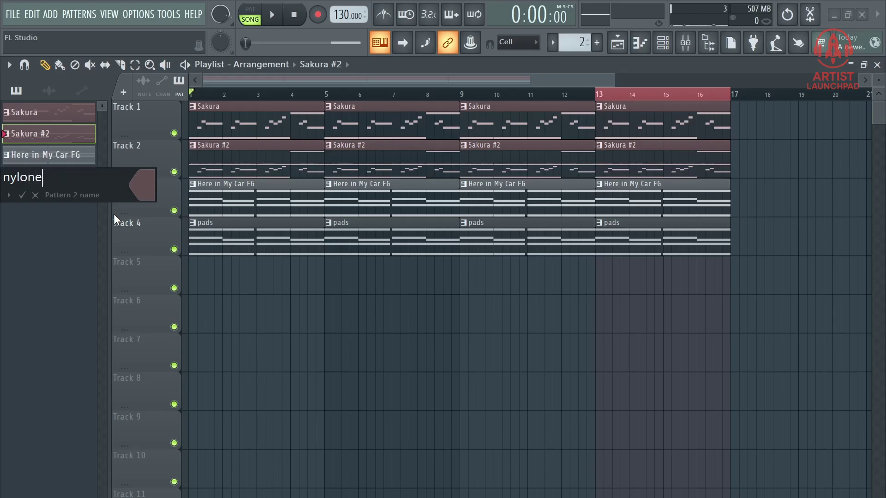
pyautogui.press('BackSpace')
pyautogui.write('guitas')
pyautogui.press('BackSpace')
pyautogui.write('r')
pyautogui.press('Return')
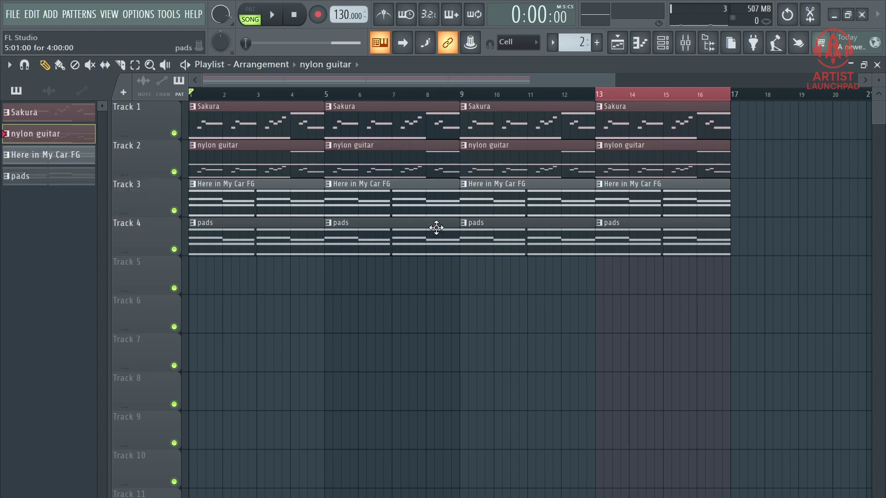
# - Delete the first nylon guitar clip in bars 1 to 4 of Track 2 and play the arrangement past bar 8
pyautogui.moveTo(334, 96); pyautogui.dragTo(333, 82)
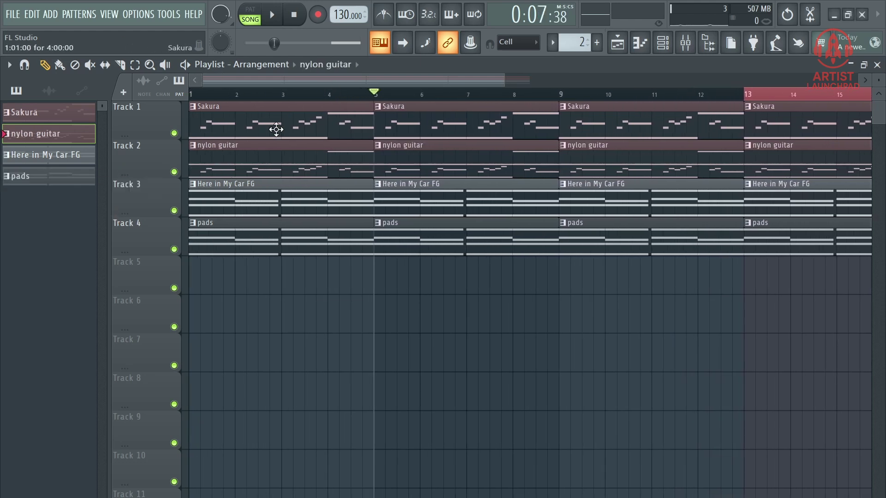
pyautogui.rightClick(287, 163)
pyautogui.press('space')
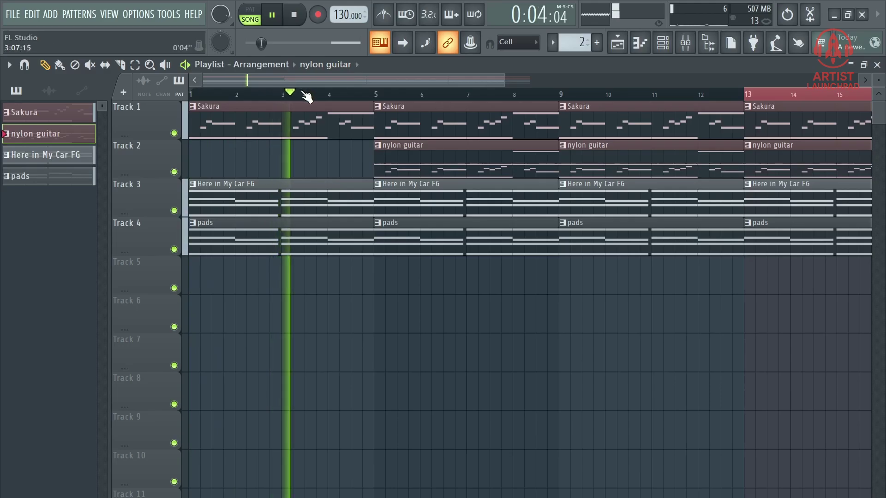
pyautogui.scroll(3, 308, 82)
pyautogui.scroll(-4, 386, 98)
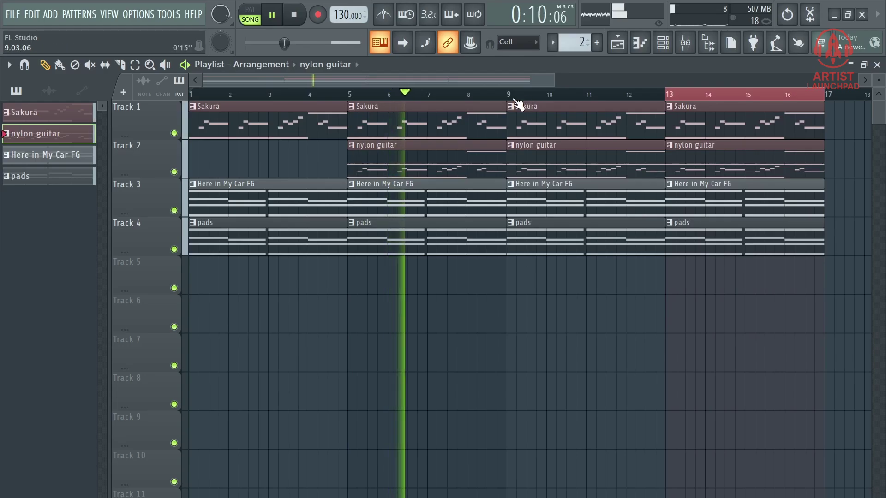
pyautogui.scroll(-1, 519, 103)
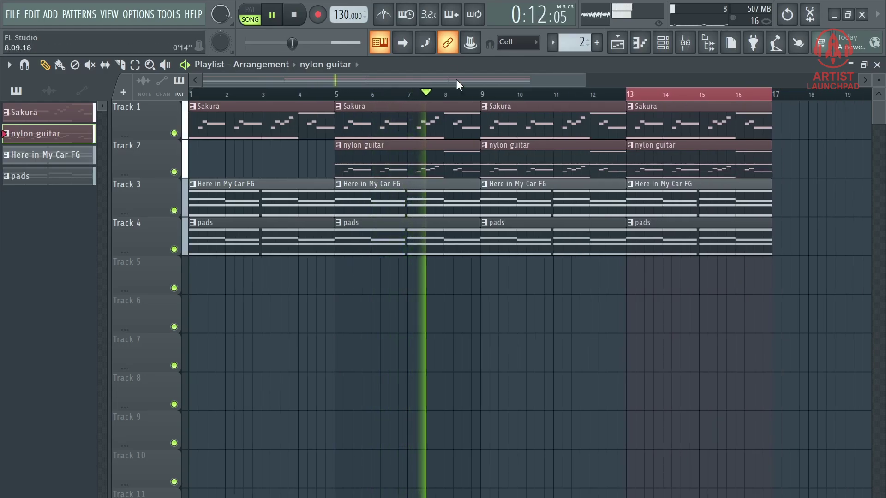
pyautogui.scroll(4, 489, 92)
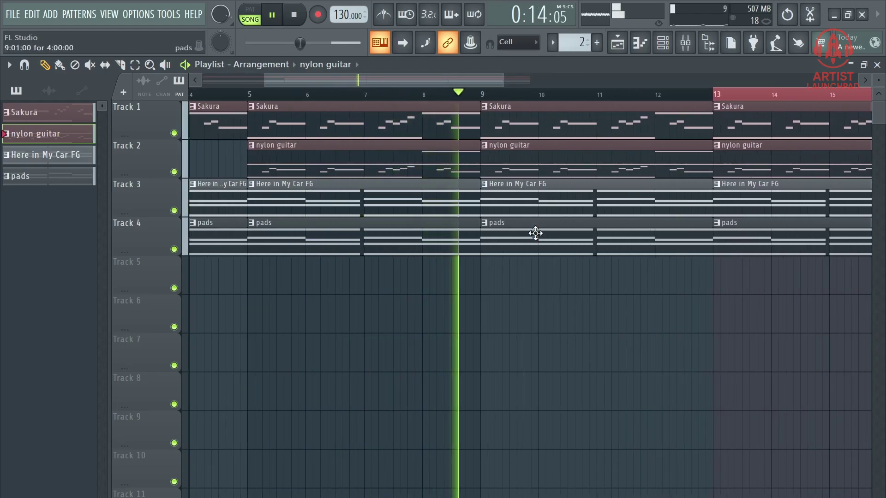
pyautogui.press('space')
# - Create a new pattern named "drums"
pyautogui.scroll(-4, 488, 99)
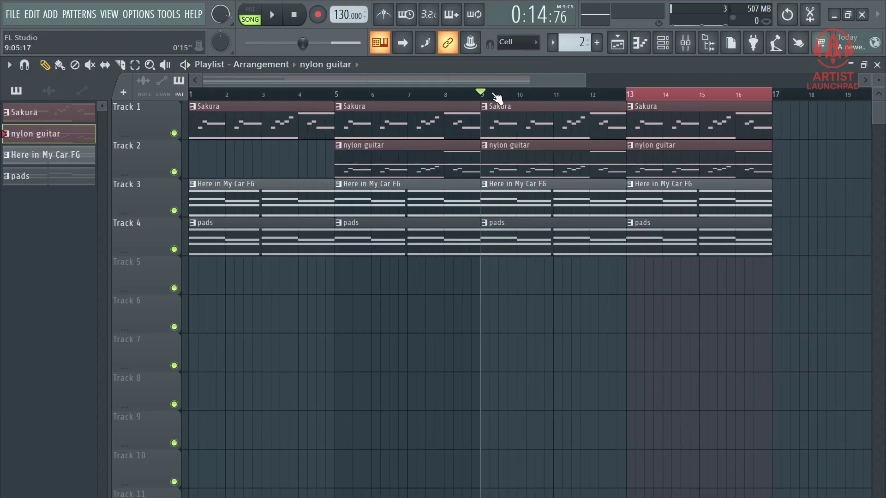
pyautogui.scroll(5, 480, 90)
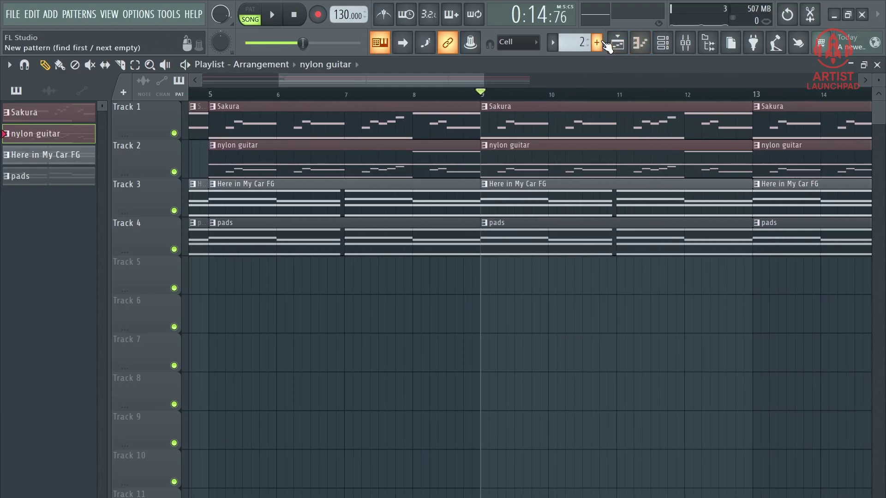
pyautogui.click(598, 43)
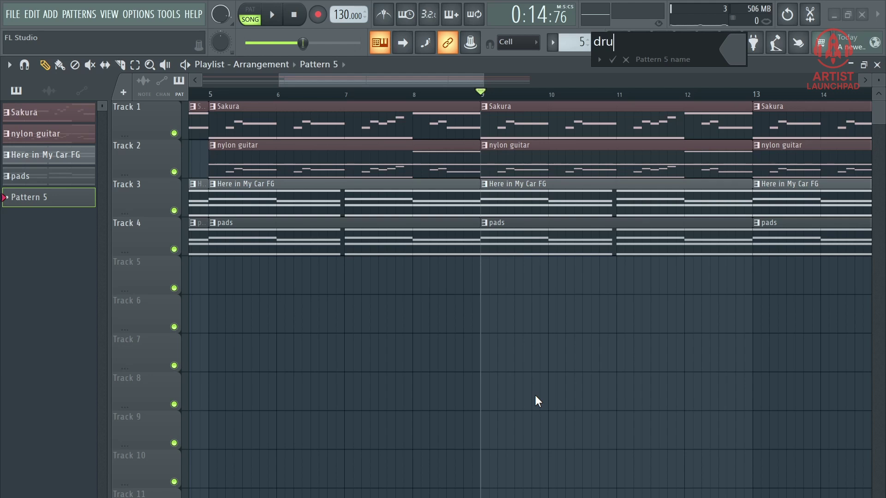
pyautogui.write('drums')
pyautogui.press('Return')
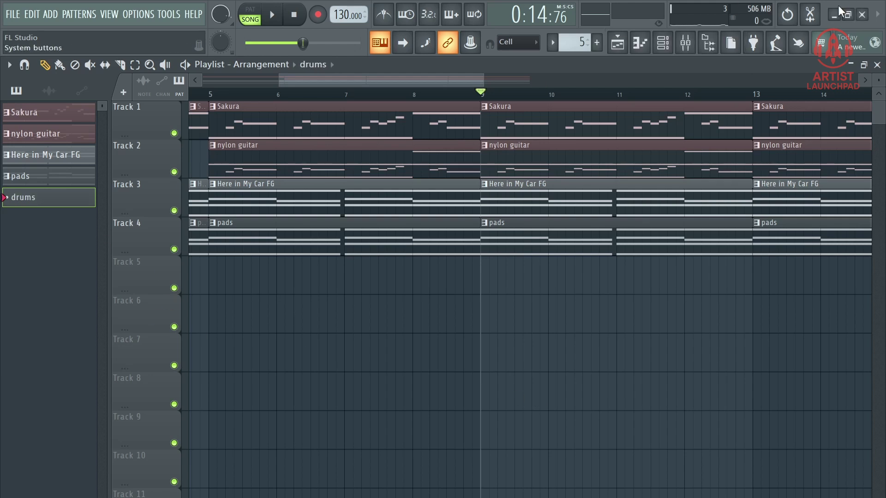
# - Show the channel rack and sample browser, go to the KSHMR Vol 4 Drums folder and collapse its Crashes subfolder
pyautogui.click(669, 44)
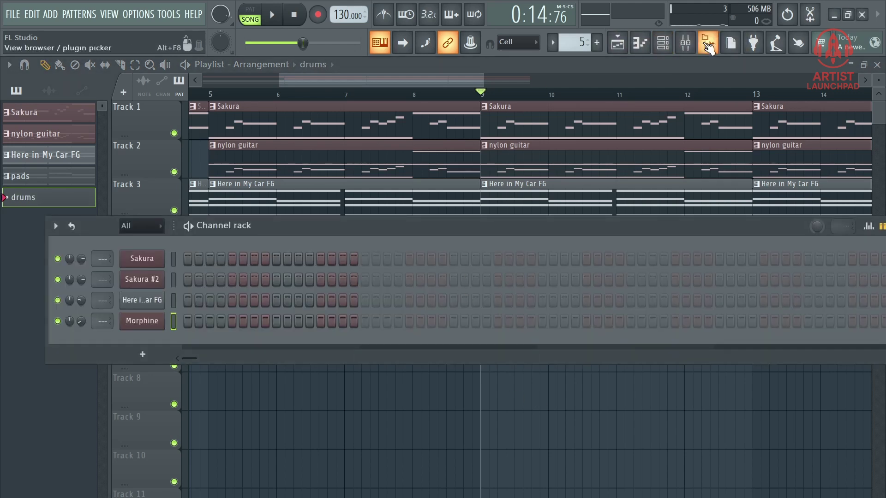
pyautogui.click(708, 44)
pyautogui.scroll(-15, 53, 304)
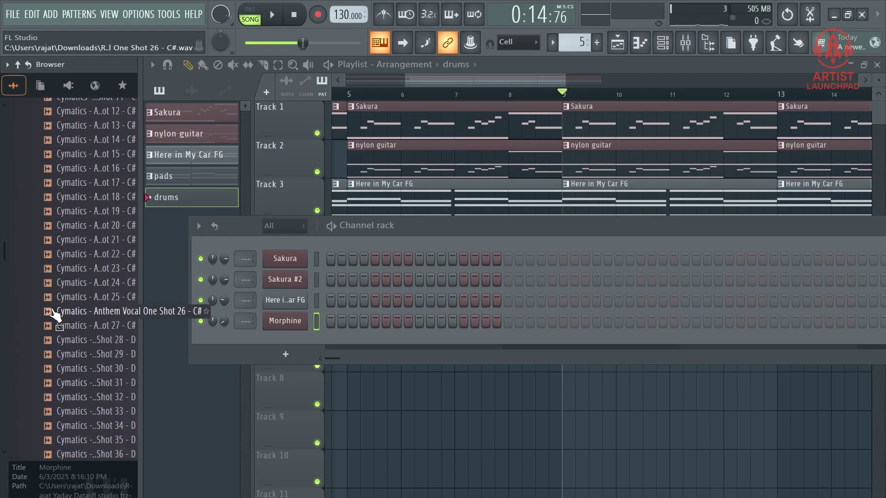
pyautogui.scroll(-20, 54, 315)
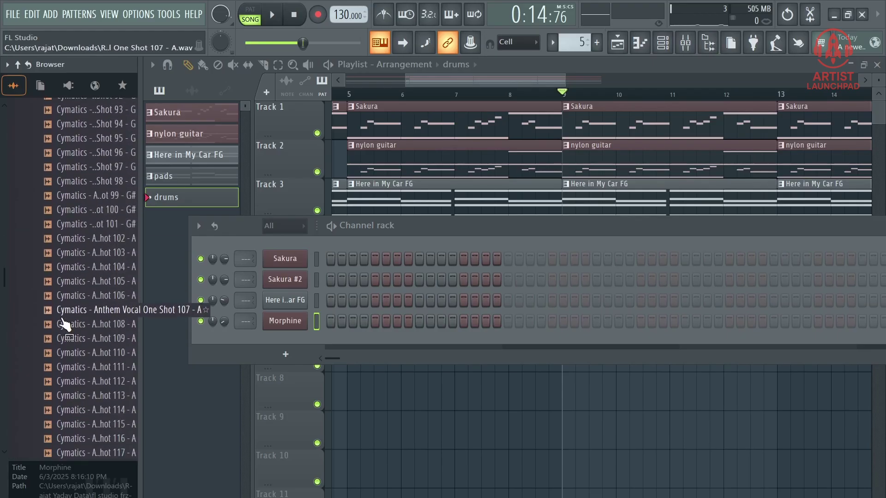
pyautogui.scroll(-20, 65, 323)
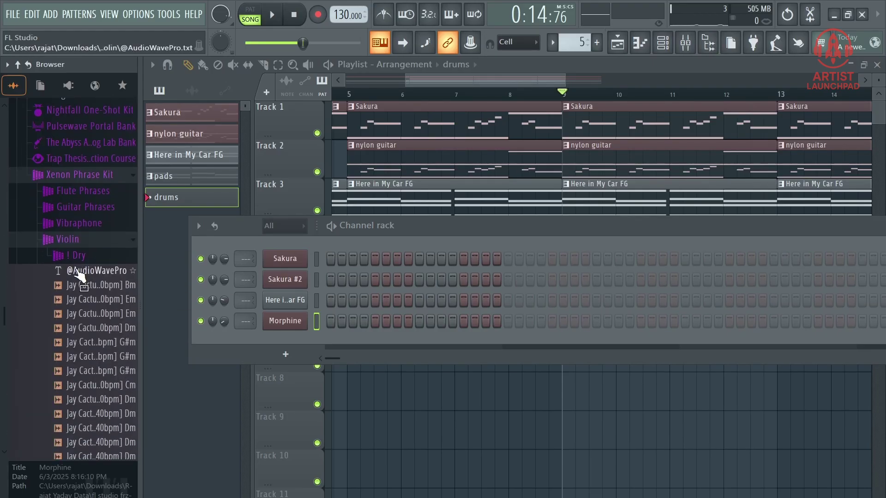
pyautogui.scroll(-20, 78, 276)
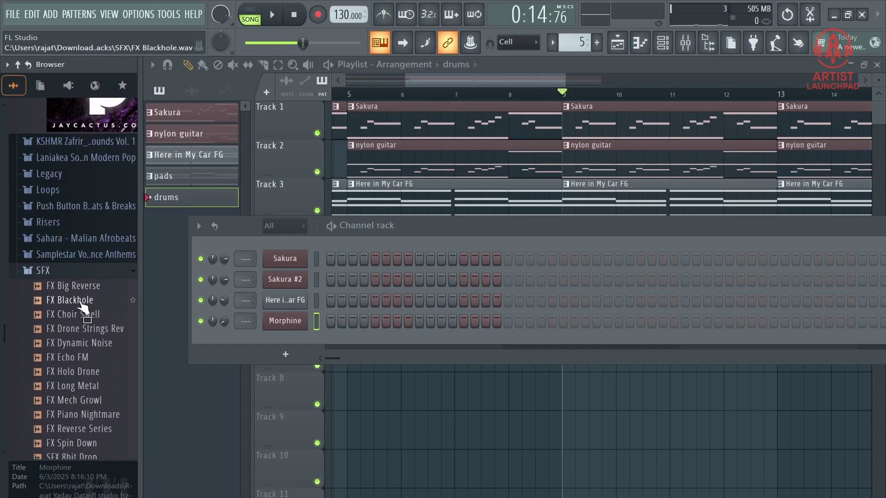
pyautogui.scroll(-20, 78, 300)
pyautogui.click(92, 339)
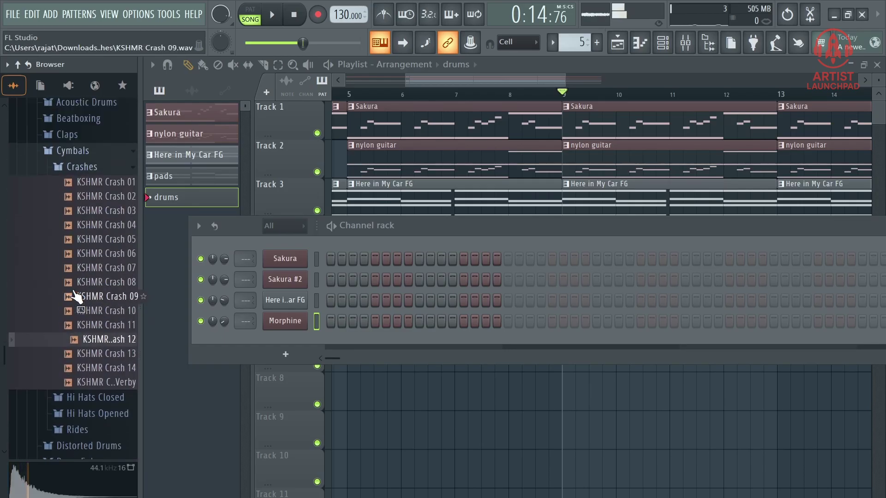
pyautogui.scroll(5, 76, 305)
pyautogui.click(79, 290)
pyautogui.scroll(-3, 82, 323)
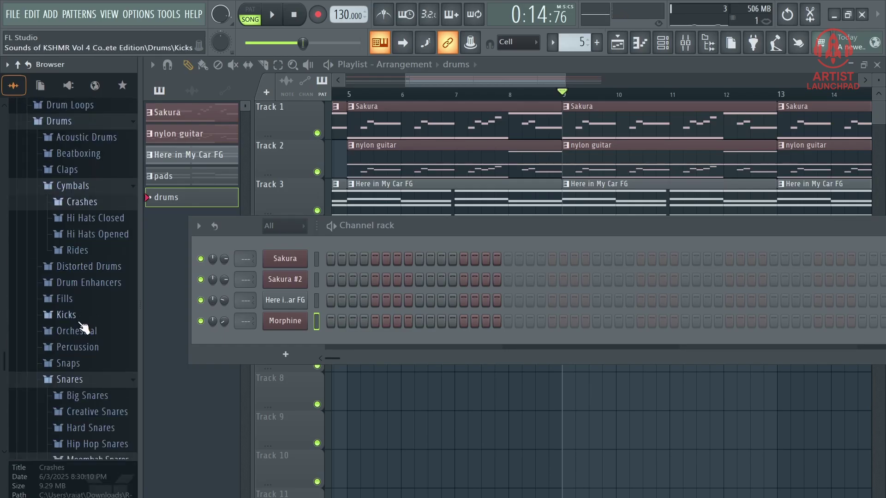
# - Expand the Pop Kicks folder within Kicks and audition several of its samples, including KSHMR Pop Kick 10, 15 and 20
pyautogui.click(76, 317)
pyautogui.scroll(-3, 93, 299)
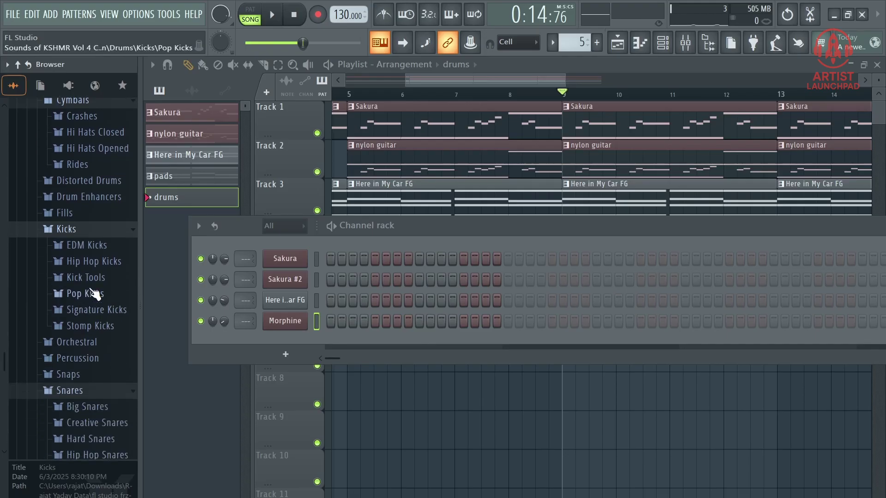
pyautogui.click(95, 299)
pyautogui.scroll(-3, 94, 299)
pyautogui.click(96, 297)
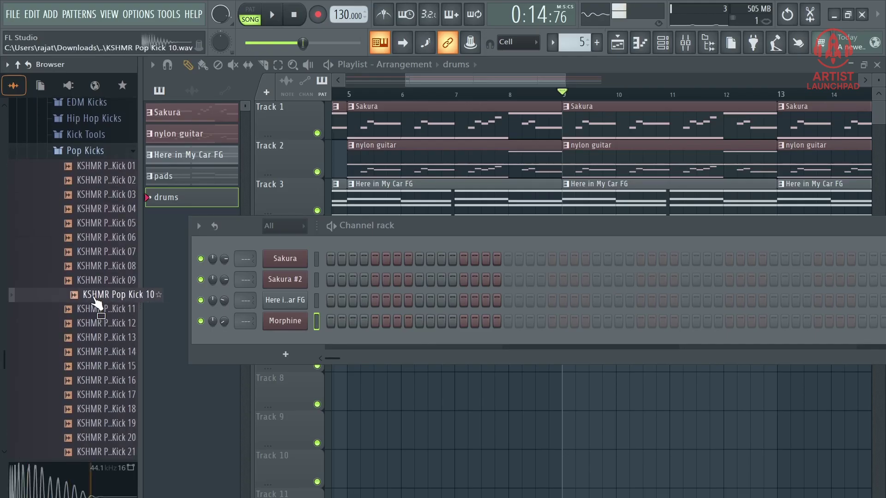
pyautogui.scroll(-2, 88, 318)
pyautogui.click(82, 298)
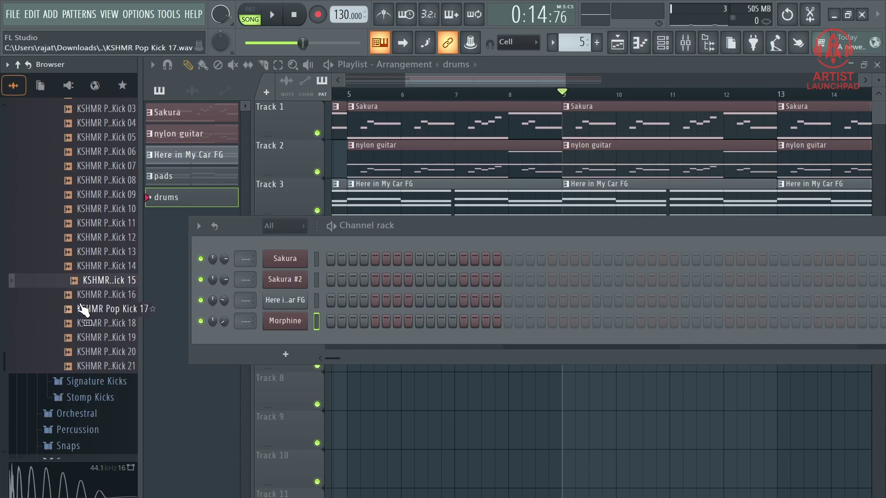
pyautogui.click(87, 308)
pyautogui.click(83, 299)
pyautogui.scroll(6, 86, 295)
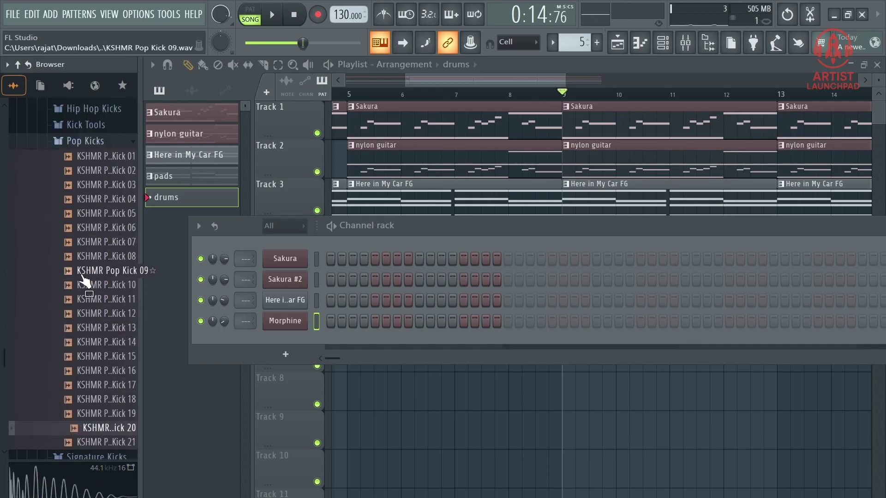
pyautogui.click(85, 266)
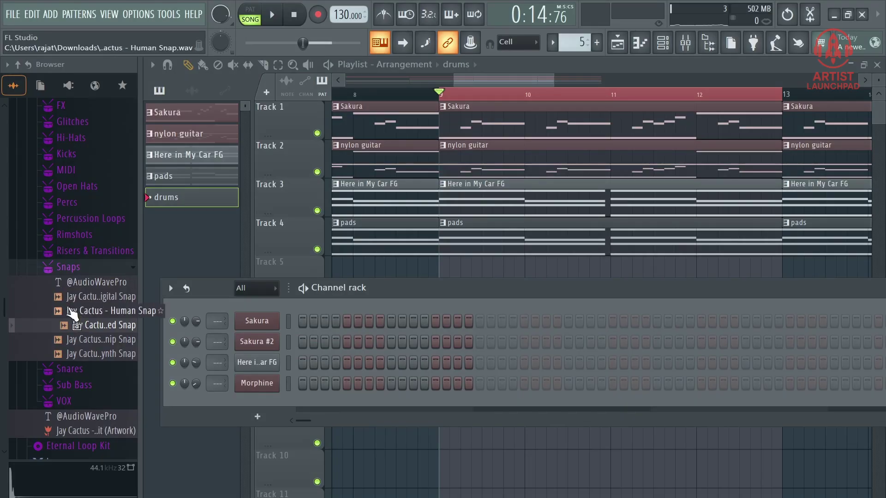
# - Audition the Jay Cactus - Go Kick sample from the Dominion Drum Kit's Kicks folder and load it as a new channel below Morphine
pyautogui.scroll(2, 70, 308)
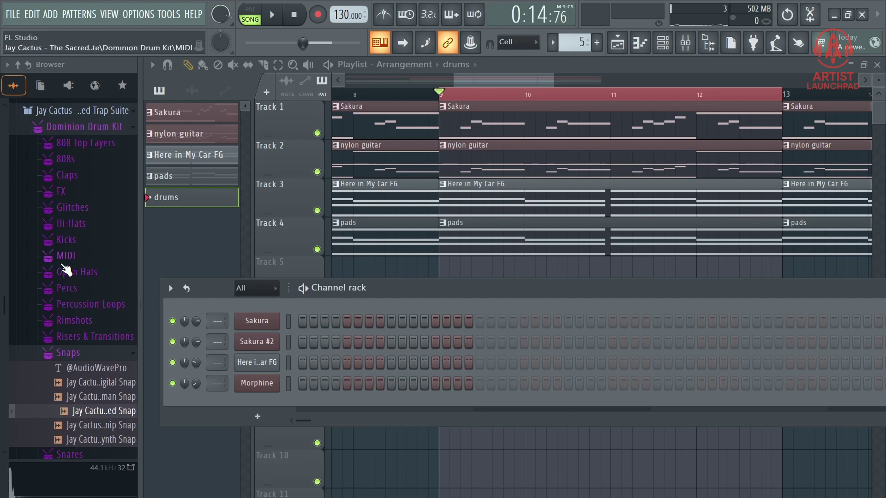
pyautogui.click(67, 240)
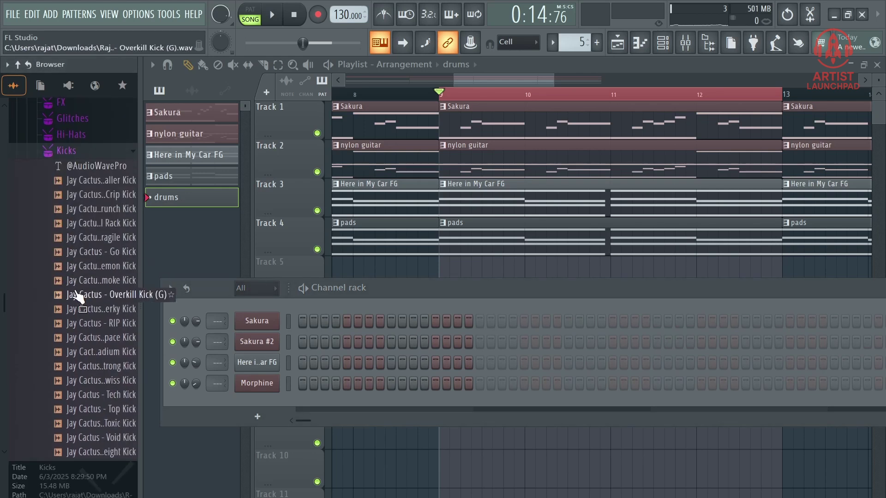
pyautogui.click(73, 254)
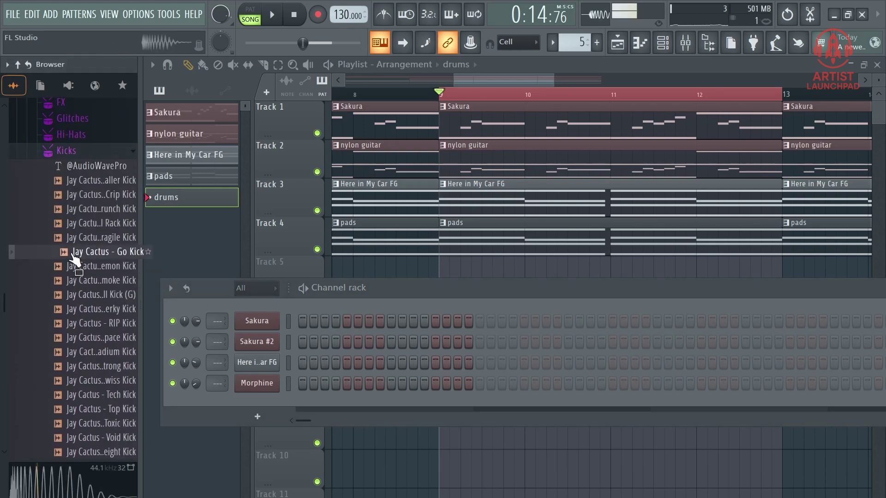
pyautogui.moveTo(75, 260)
pyautogui.mouseDown()
pyautogui.moveTo(69, 408)
pyautogui.moveTo(79, 263)
pyautogui.mouseUp()
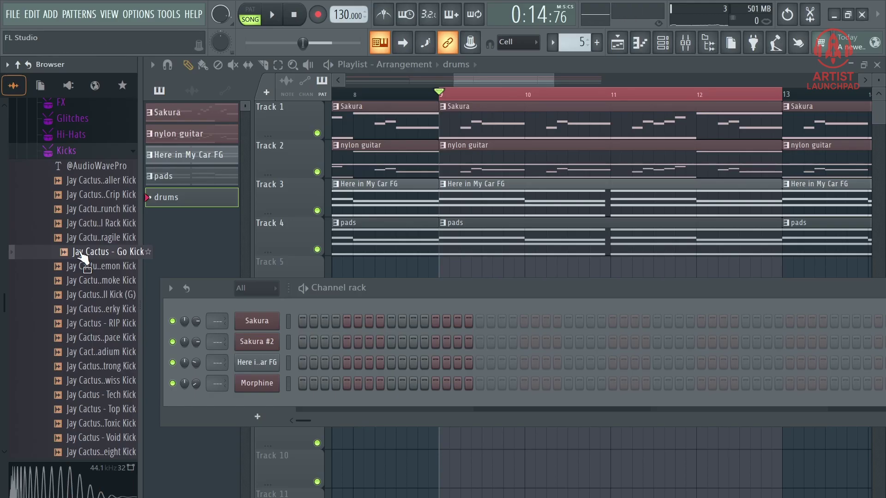
pyautogui.moveTo(82, 258); pyautogui.dragTo(121, 417)
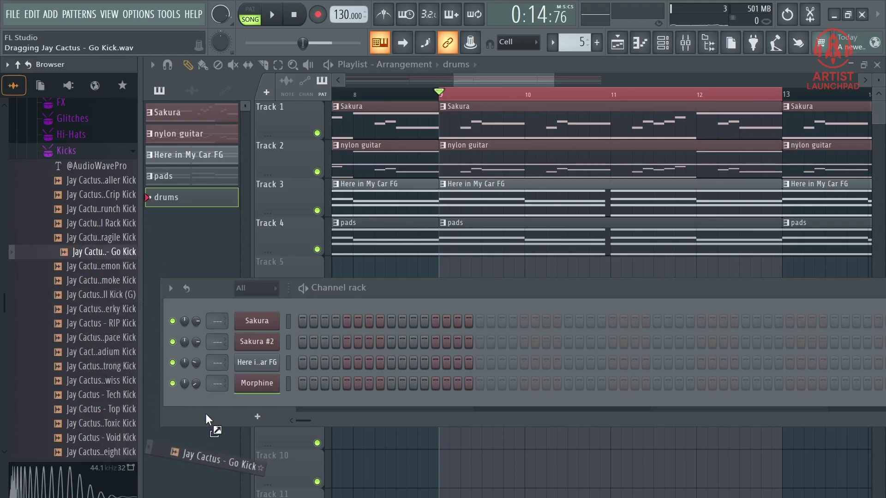
pyautogui.moveTo(206, 414); pyautogui.dragTo(221, 400)
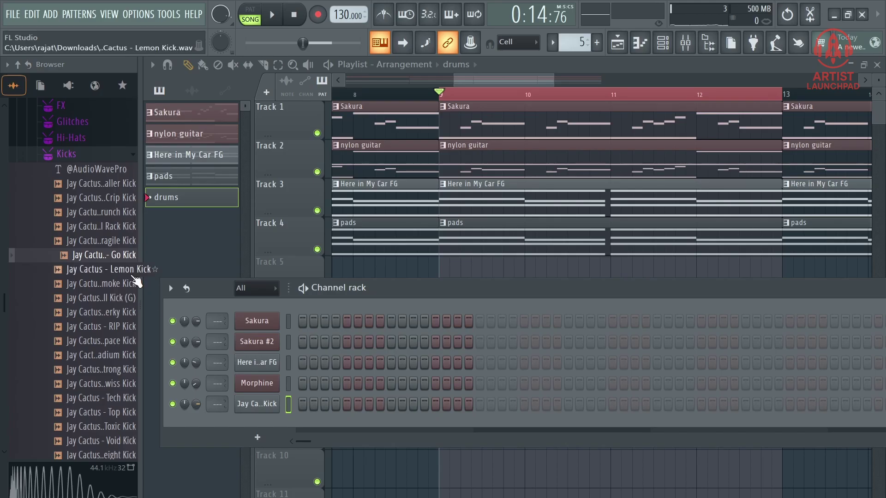
# - Collapse the Kicks folder, audition Jay Cactus - Seed Snap from the Snaps folder and load it as a new channel below the kick
pyautogui.click(93, 155)
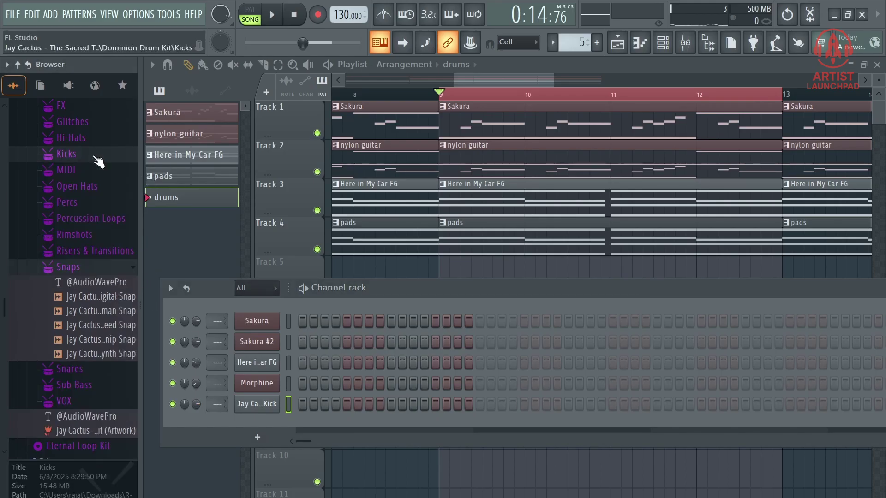
pyautogui.click(85, 325)
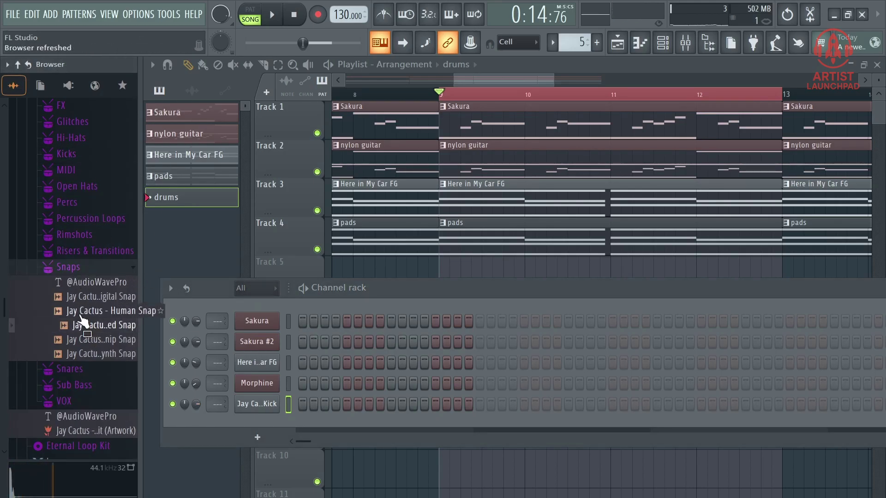
pyautogui.click(77, 328)
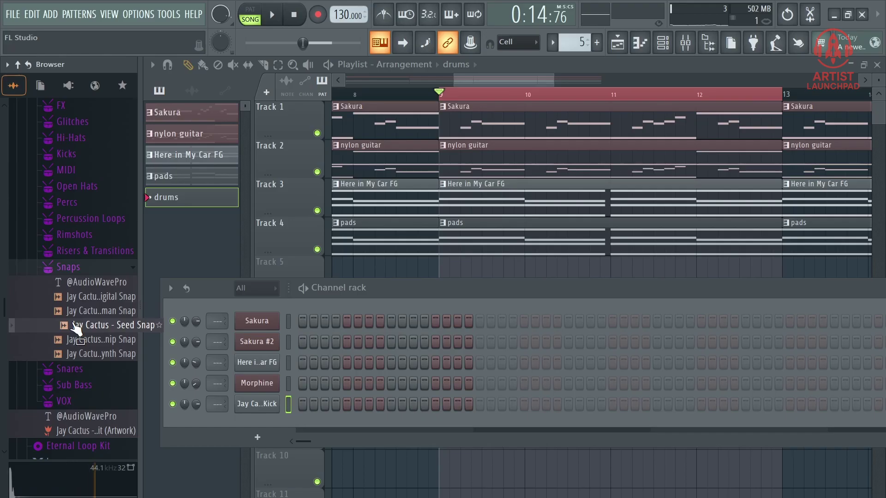
pyautogui.moveTo(76, 329); pyautogui.dragTo(193, 425)
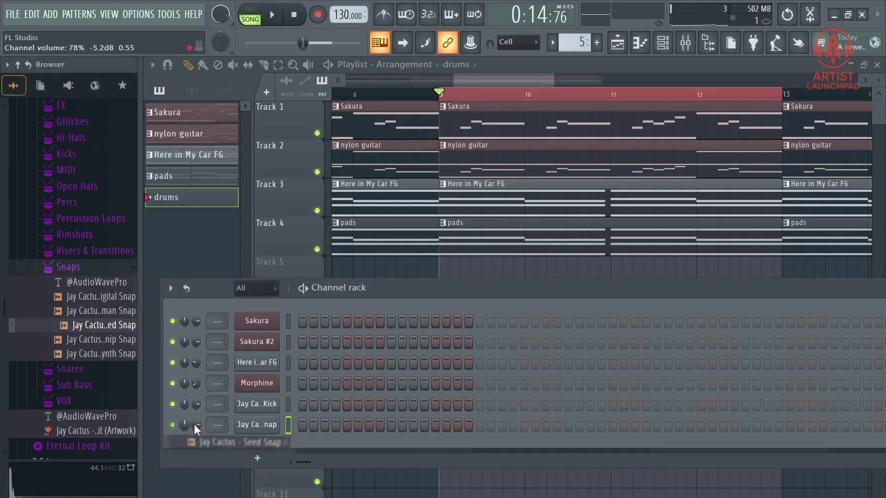
# - Place the drums pattern on Track 5 at bar 9 in the playlist
pyautogui.scroll(-1, 485, 247)
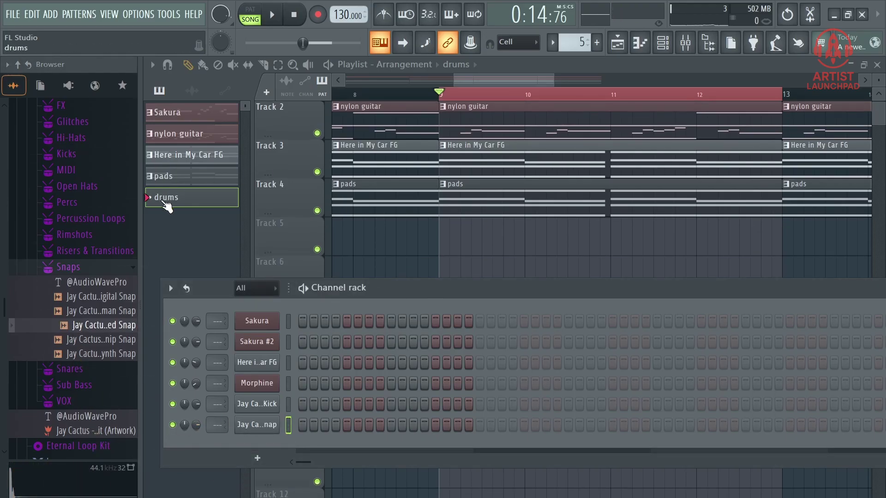
pyautogui.click(192, 207)
pyautogui.click(447, 249)
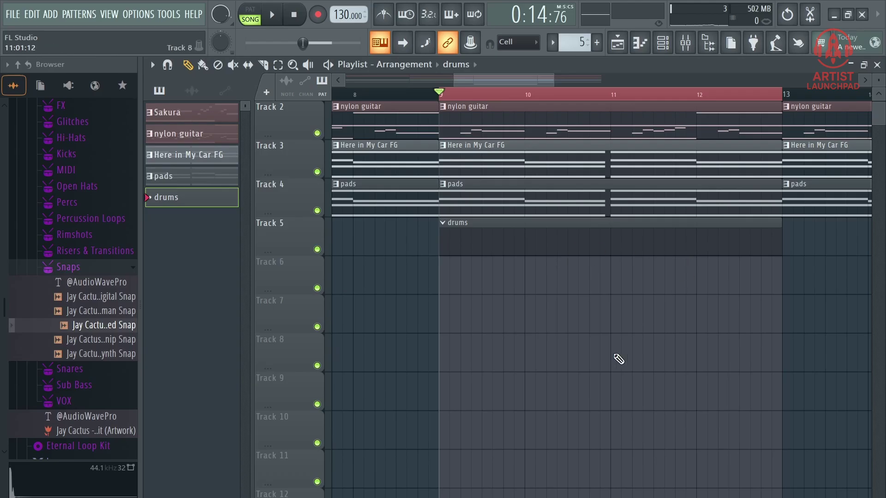
pyautogui.scroll(1, 480, 145)
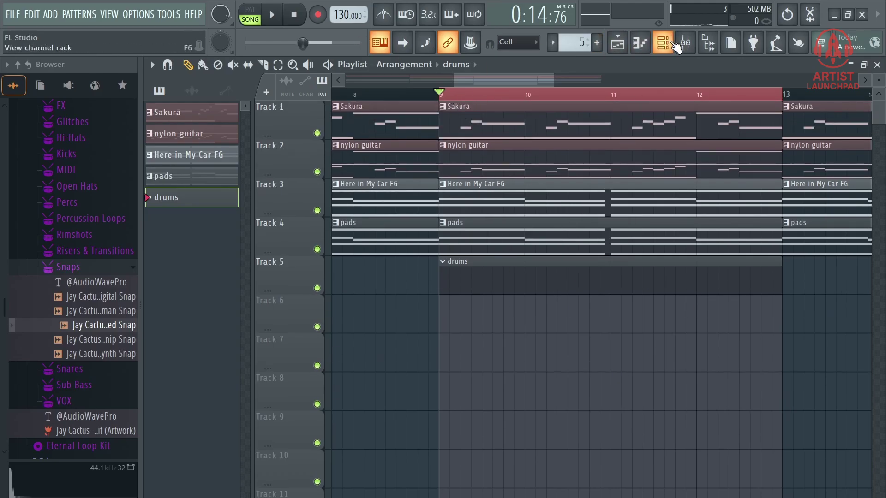
# - Reopen the channel rack and add snap hits on steps 9 and 25 of the drums pattern
pyautogui.click(663, 42)
pyautogui.moveTo(441, 292); pyautogui.dragTo(423, 267)
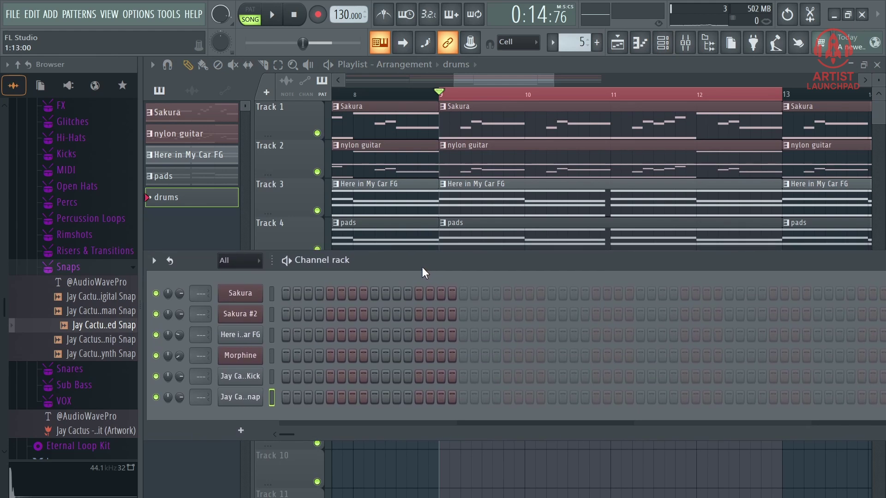
pyautogui.scroll(-2, 490, 177)
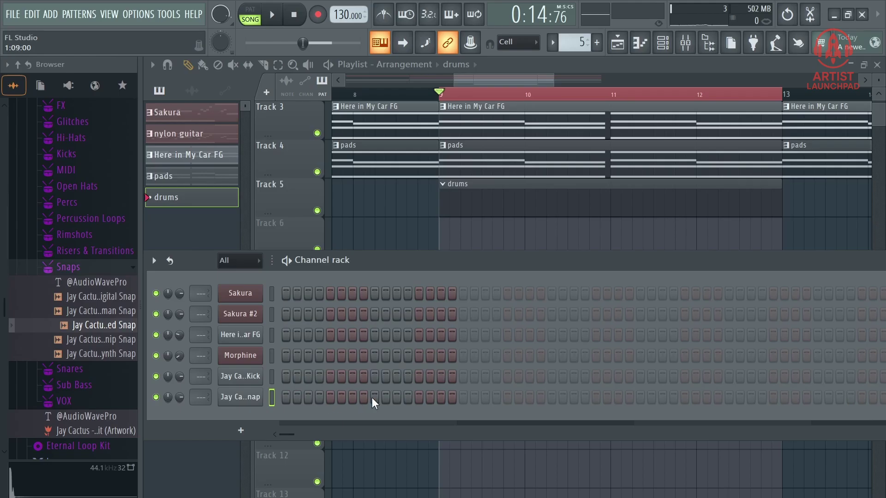
pyautogui.click(552, 398)
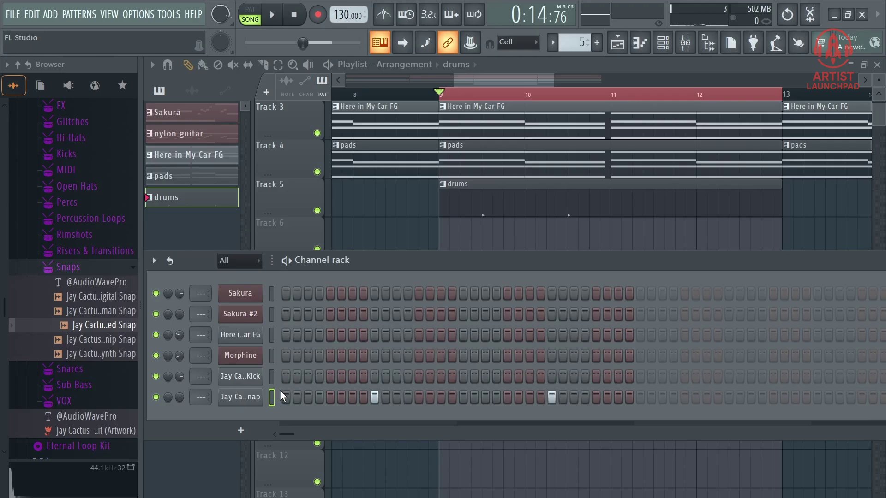
# - Add kick hits on steps 1, 7, 17, 23 and 31 while the song loop plays
pyautogui.click(286, 376)
pyautogui.press('space')
pyautogui.click(352, 376)
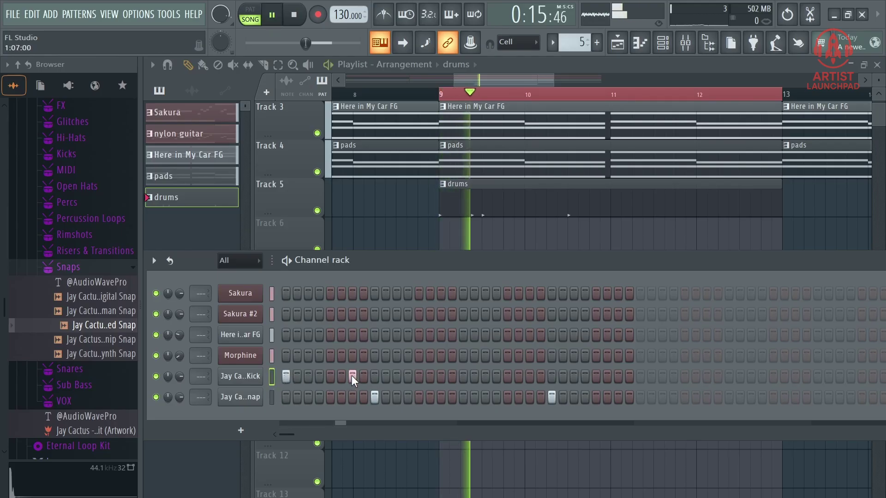
pyautogui.click(463, 376)
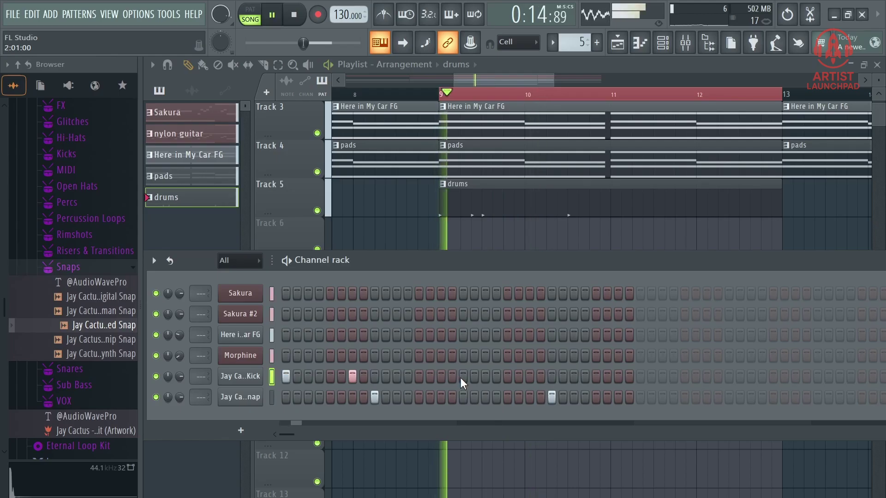
pyautogui.click(528, 376)
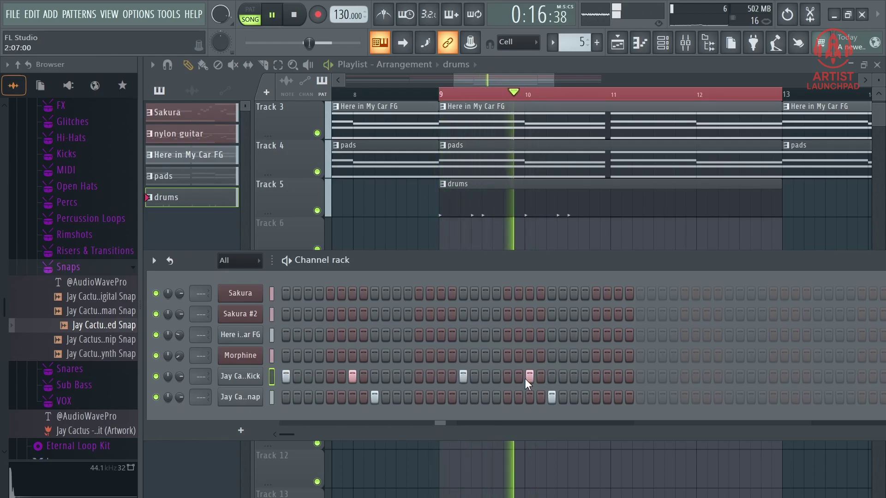
pyautogui.click(616, 377)
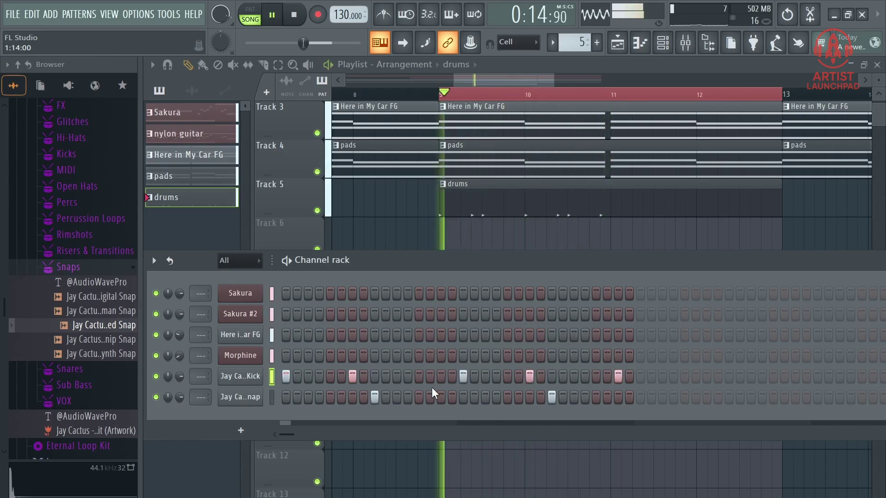
# - Add further kick hits on steps 15, 32, 33 and 39 of the drums pattern
pyautogui.click(441, 378)
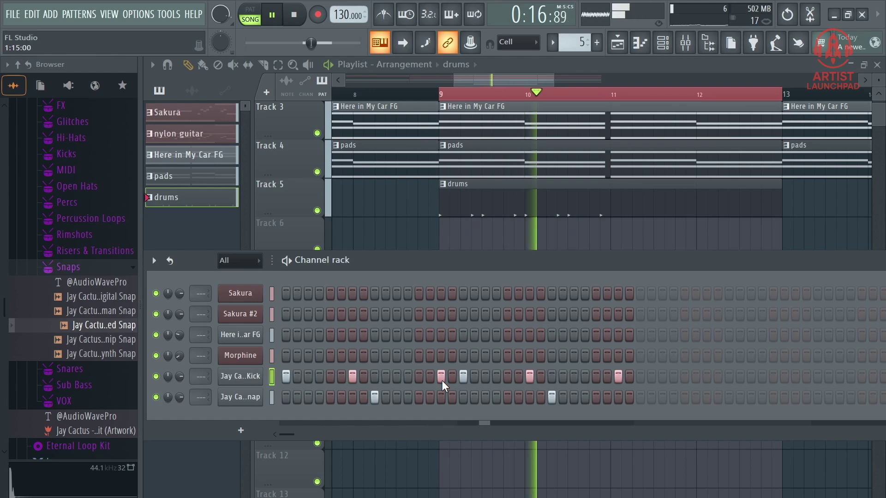
pyautogui.click(629, 376)
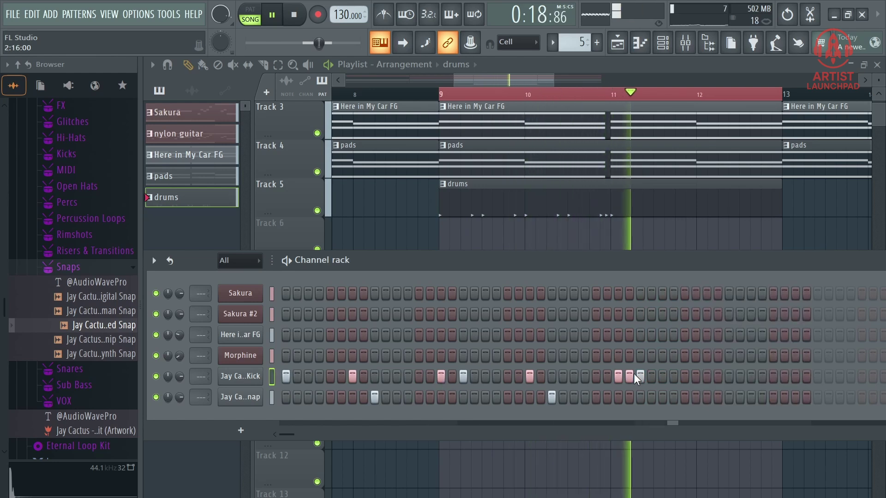
pyautogui.click(640, 376)
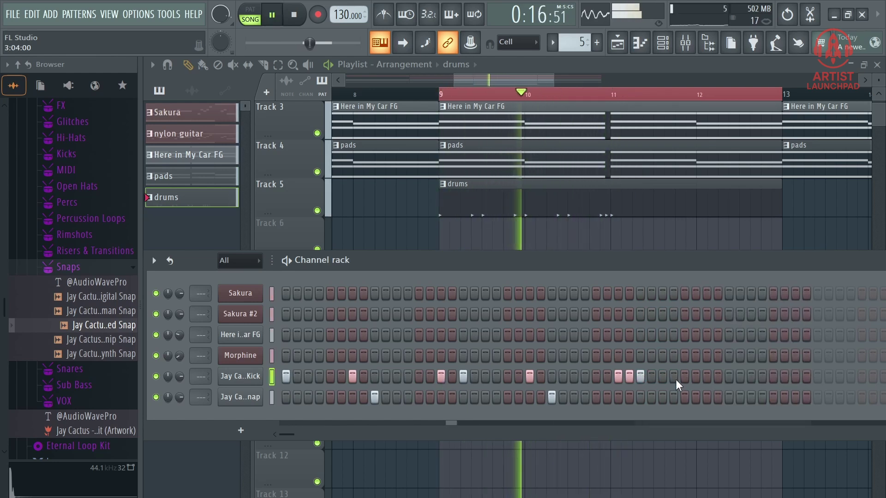
pyautogui.click(706, 376)
# - Try an extra snap hit on step 37, remove it and stop playback
pyautogui.click(686, 396)
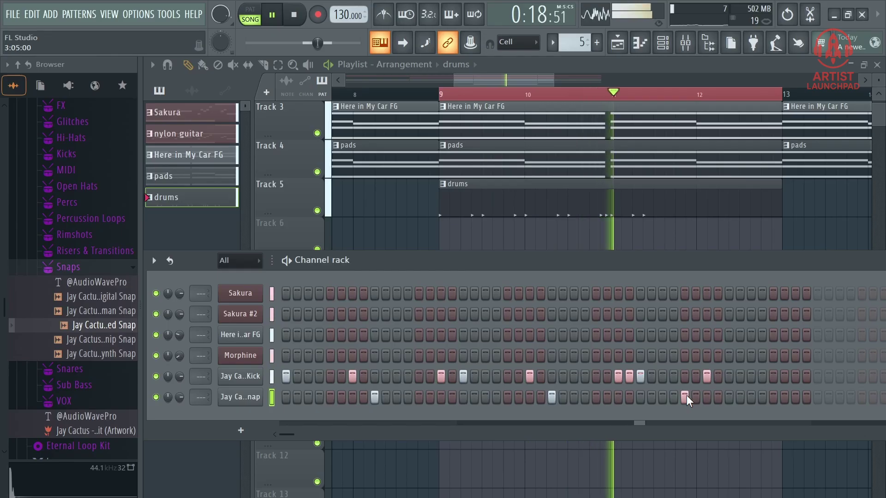
pyautogui.click(685, 397)
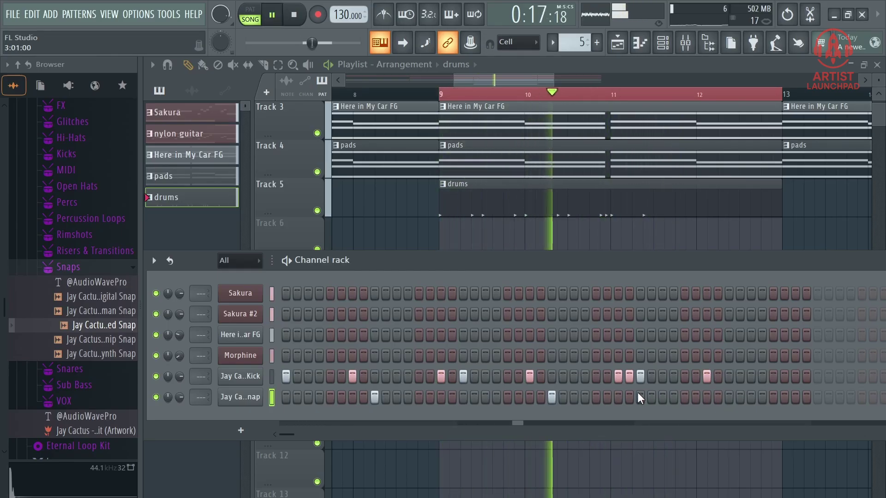
pyautogui.press('space')
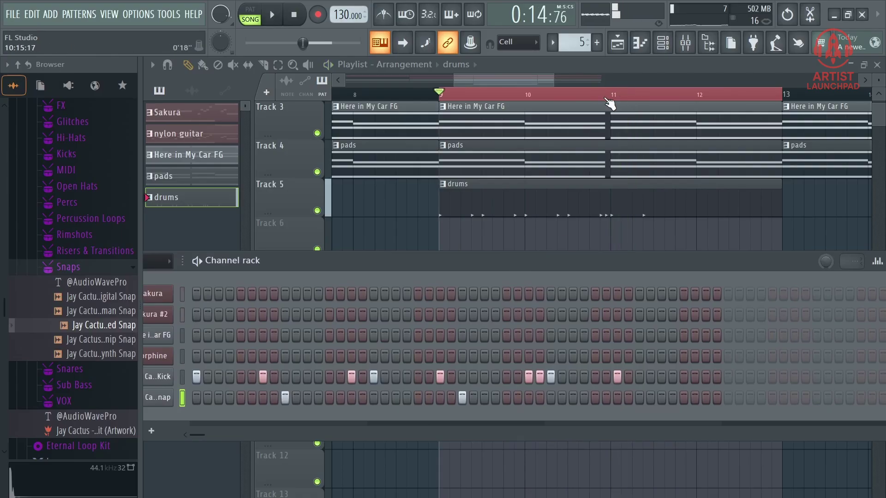
# - Move the playback position to bar 11, and hide and reshow the channel rack
pyautogui.click(617, 97)
pyautogui.click(663, 42)
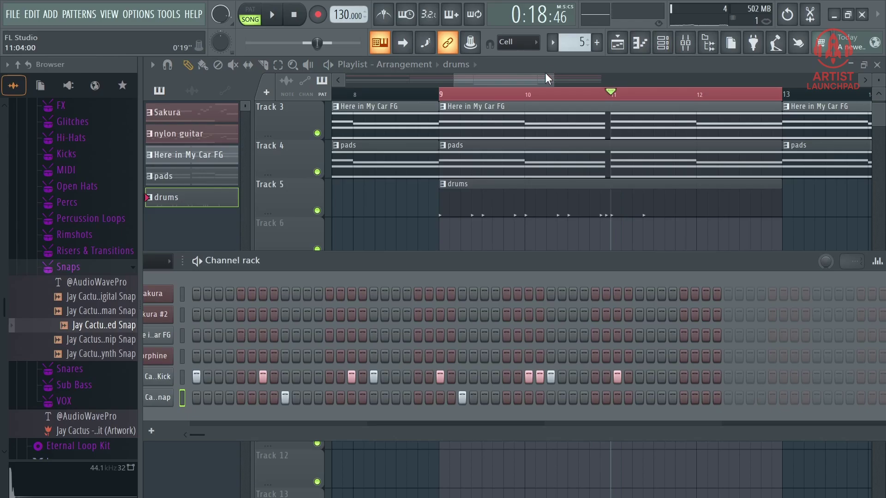
pyautogui.press('F6')
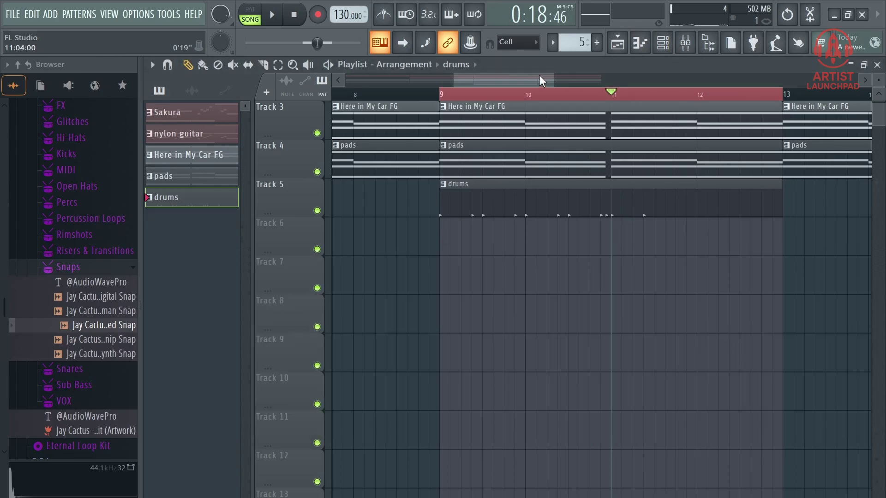
pyautogui.click(665, 44)
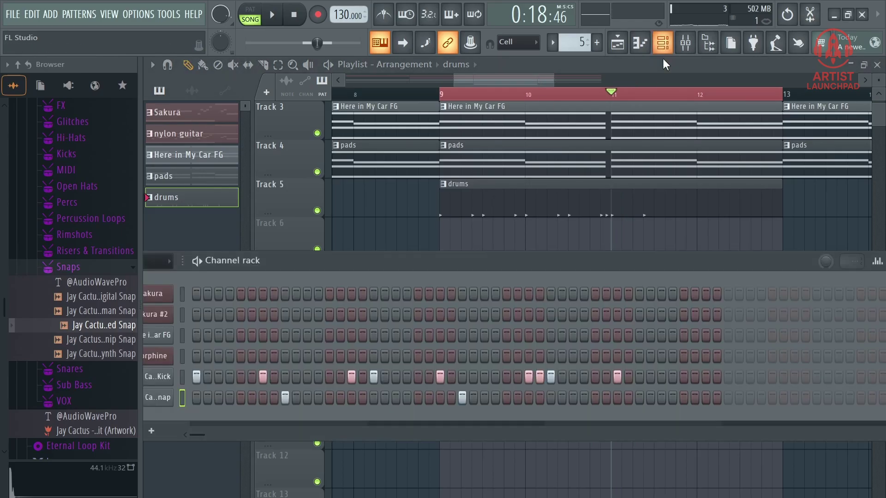
# - Move the channel rack up over the toolbars, clear of the browser's sample list
pyautogui.doubleClick(360, 259)
pyautogui.click(276, 232)
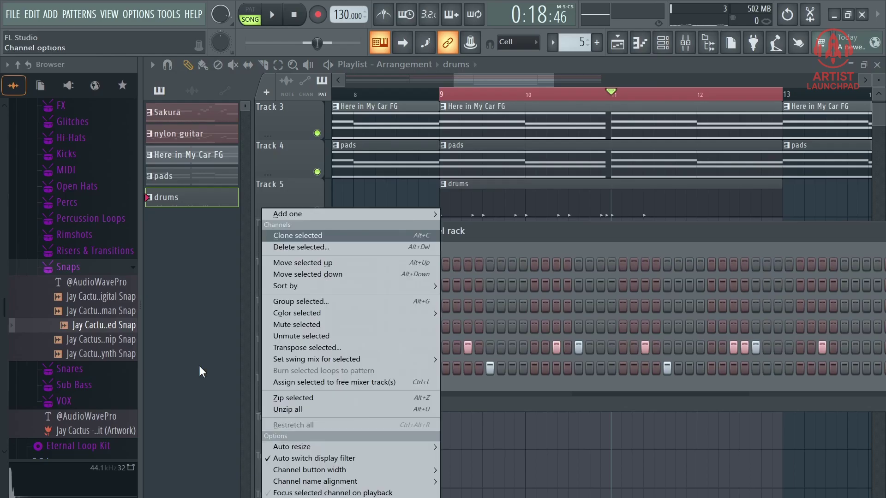
pyautogui.press('Escape')
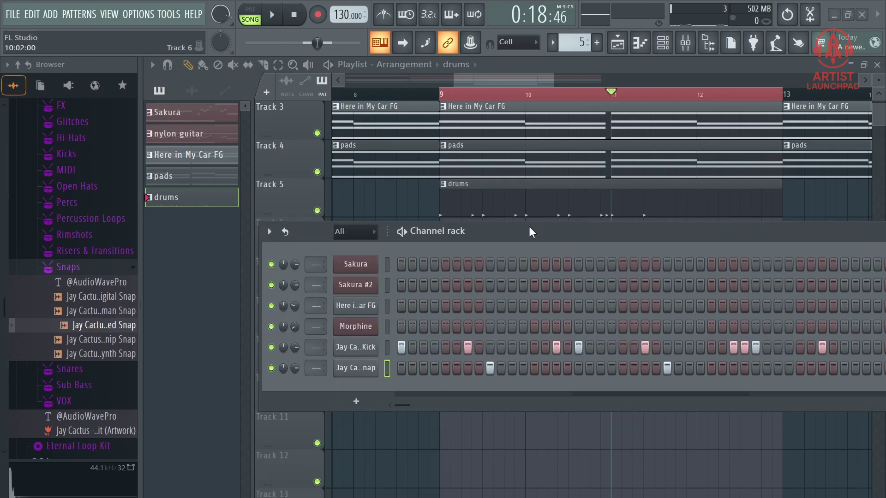
pyautogui.moveTo(529, 226); pyautogui.dragTo(371, 280)
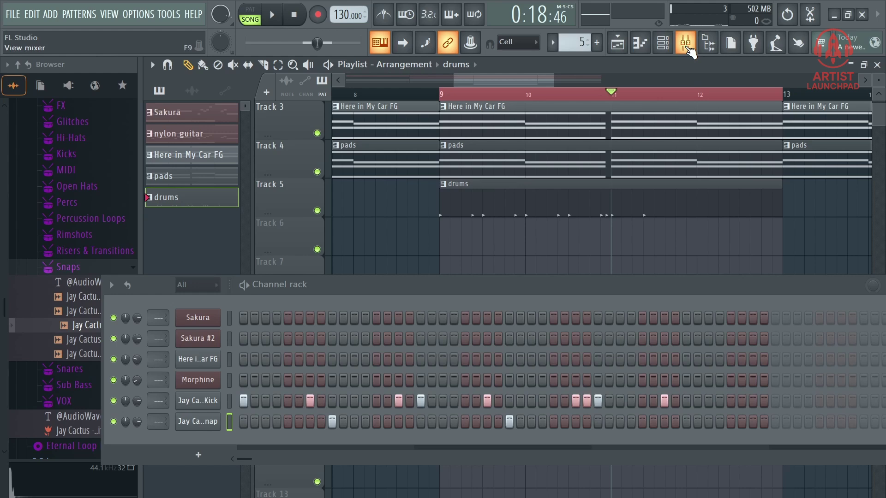
pyautogui.click(688, 47)
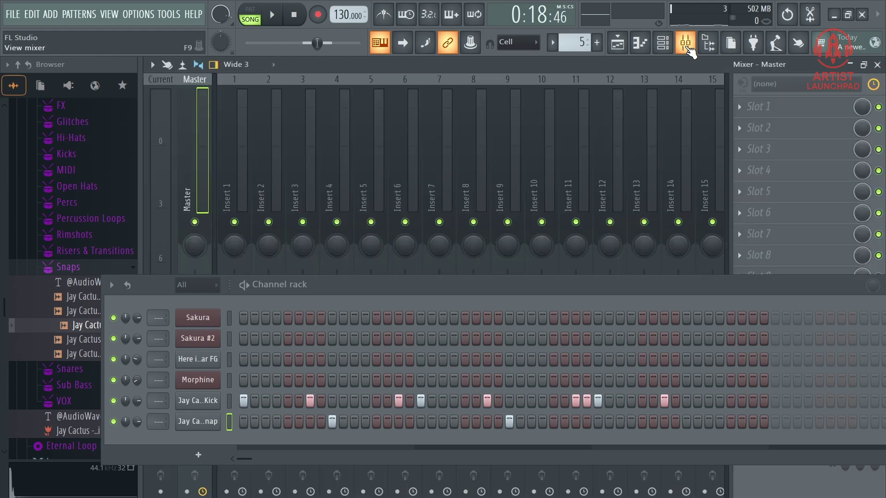
pyautogui.click(687, 47)
pyautogui.moveTo(415, 295); pyautogui.dragTo(328, 225)
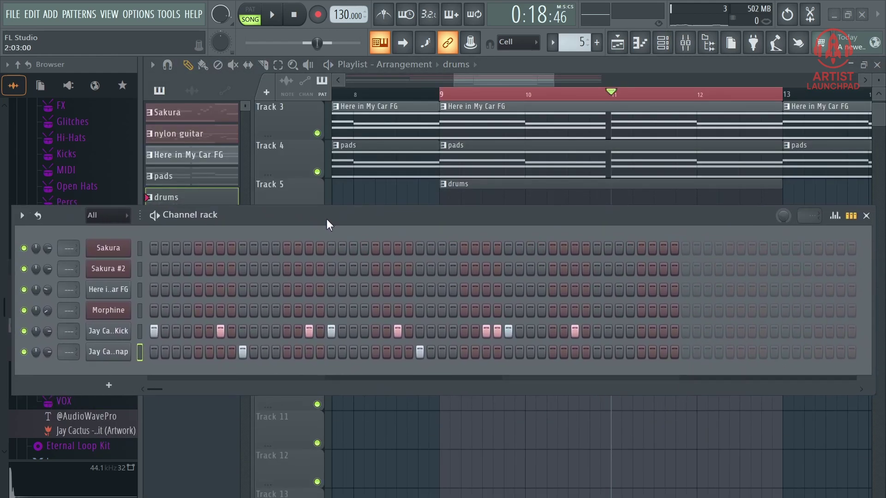
pyautogui.doubleClick(435, 213)
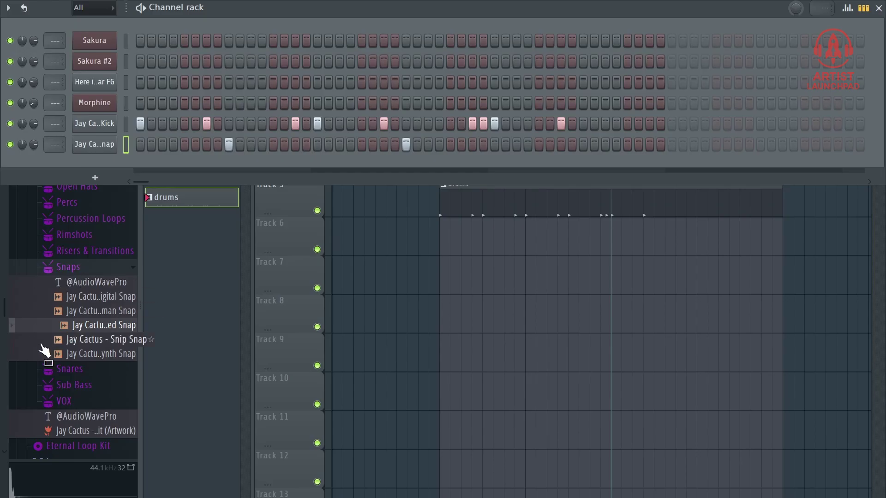
# - Load four Xenon Phrase Kit violin phrases as new channels: two in Dm, one in Em and Violin Phrase 7 (WET) in G#m
pyautogui.scroll(8, 44, 350)
pyautogui.scroll(-9, 43, 389)
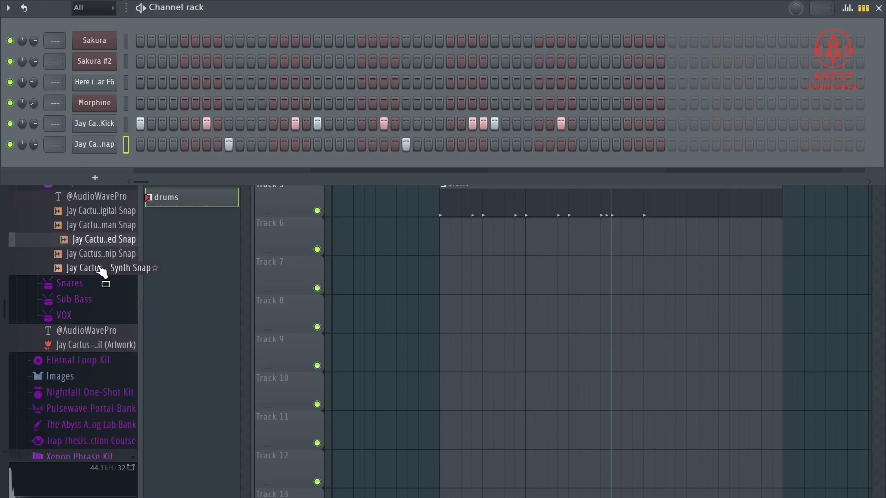
pyautogui.scroll(5, 99, 275)
pyautogui.click(95, 281)
pyautogui.scroll(-8, 69, 369)
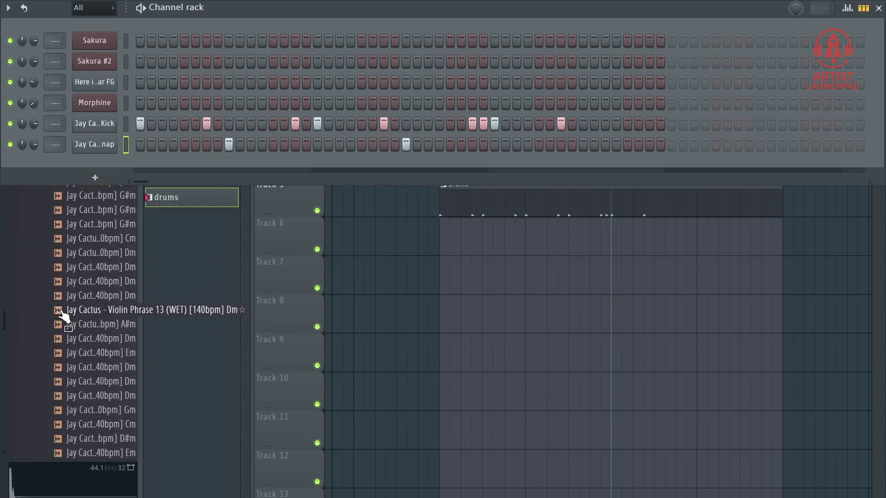
pyautogui.moveTo(65, 339); pyautogui.dragTo(57, 177)
pyautogui.moveTo(102, 408); pyautogui.dragTo(45, 187)
pyautogui.scroll(-2, 89, 358)
pyautogui.moveTo(89, 395); pyautogui.dragTo(35, 217)
pyautogui.scroll(5, 93, 351)
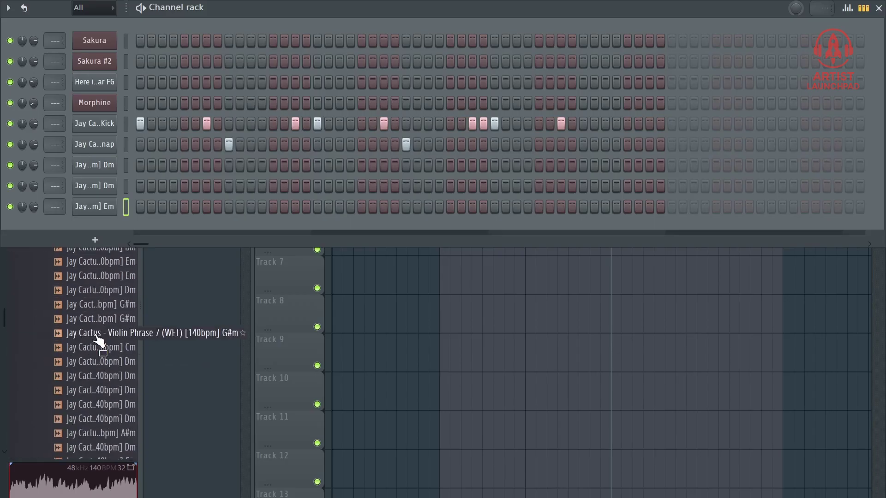
pyautogui.moveTo(99, 339); pyautogui.dragTo(35, 224)
# - Load another Jay Cactus snap sample as a new channel below the violin phrases
pyautogui.scroll(5, 60, 337)
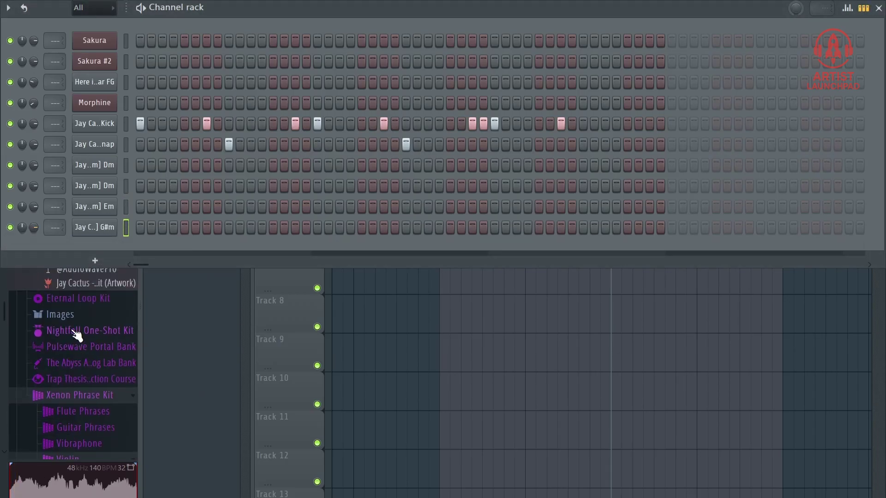
pyautogui.scroll(3, 77, 336)
pyautogui.moveTo(55, 337); pyautogui.dragTo(21, 240)
# - Load several Jay Cactus kick samples, including Toxic Kick, from the Kicks folder as new channels below the snap
pyautogui.scroll(3, 62, 384)
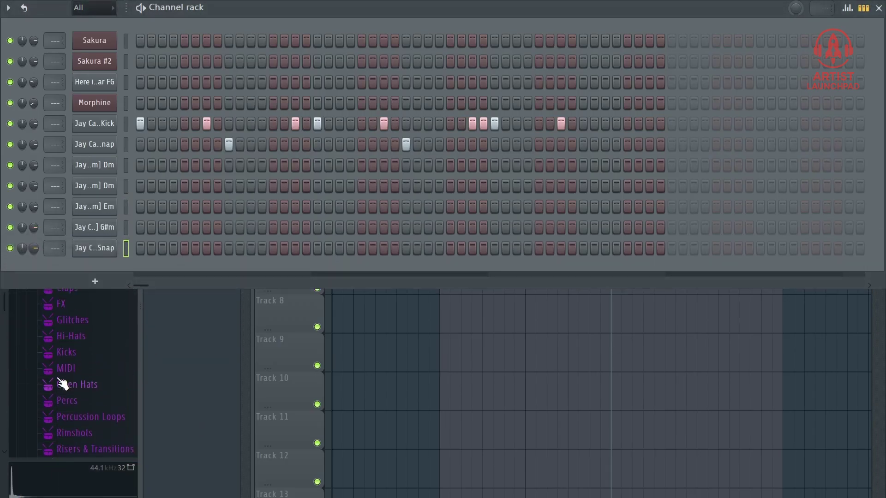
pyautogui.scroll(5, 62, 384)
pyautogui.scroll(-5, 65, 387)
pyautogui.click(70, 373)
pyautogui.scroll(-5, 85, 411)
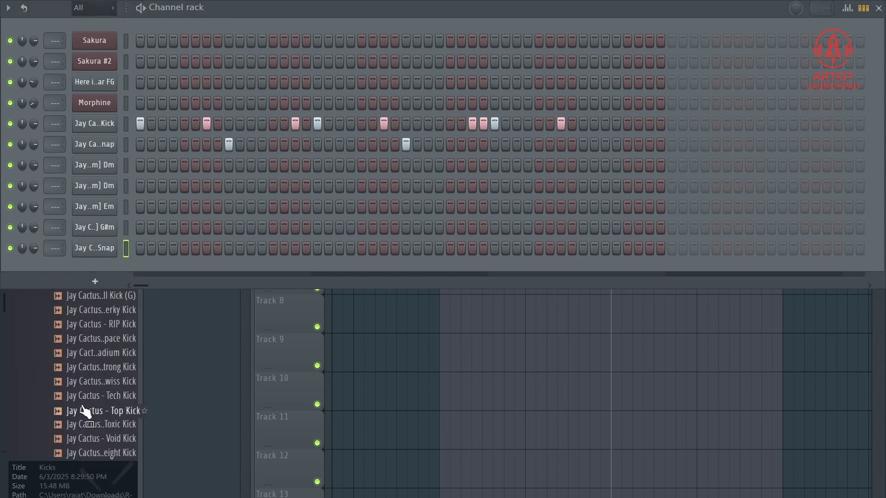
pyautogui.moveTo(85, 412); pyautogui.dragTo(48, 277)
pyautogui.moveTo(94, 398); pyautogui.dragTo(44, 339)
pyautogui.moveTo(53, 426); pyautogui.dragTo(39, 382)
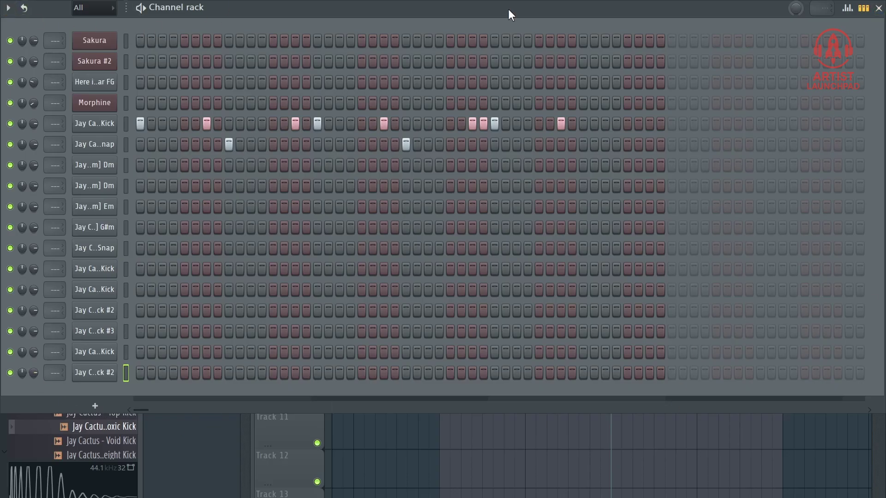
# - Return the channel rack to its smaller floating size over the playlist and shift it slightly sideways
pyautogui.doubleClick(545, 10)
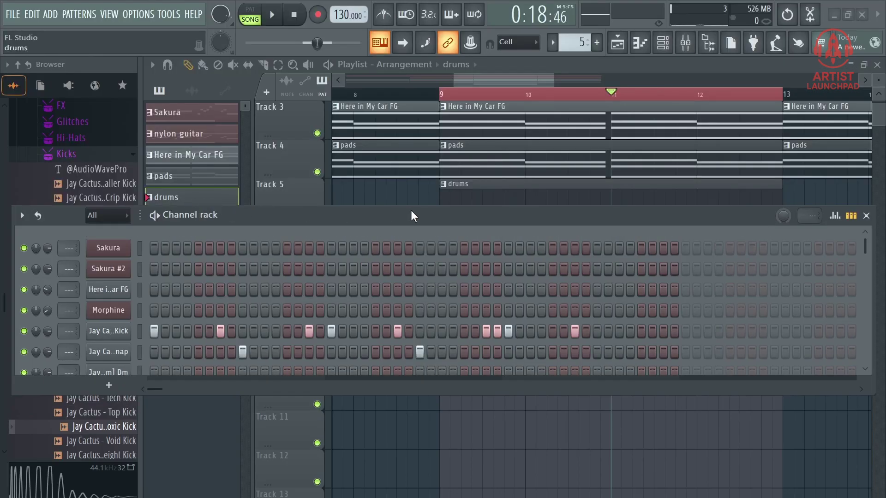
pyautogui.click(22, 215)
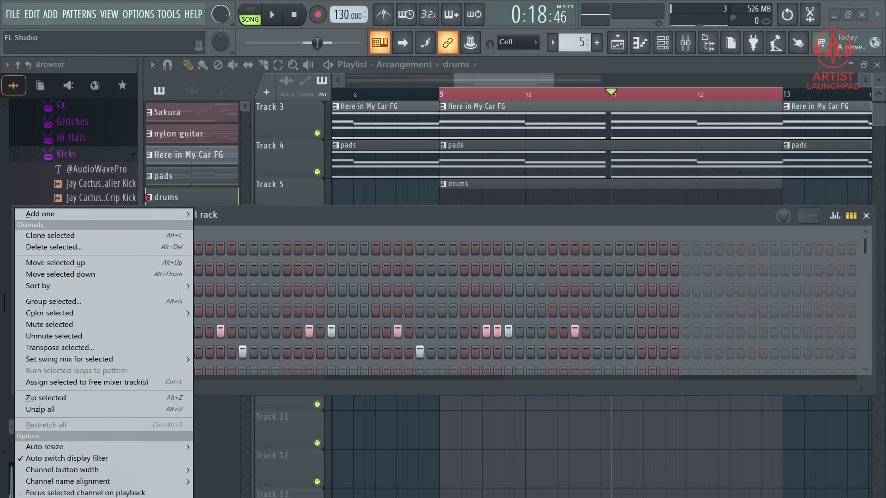
pyautogui.click(346, 221)
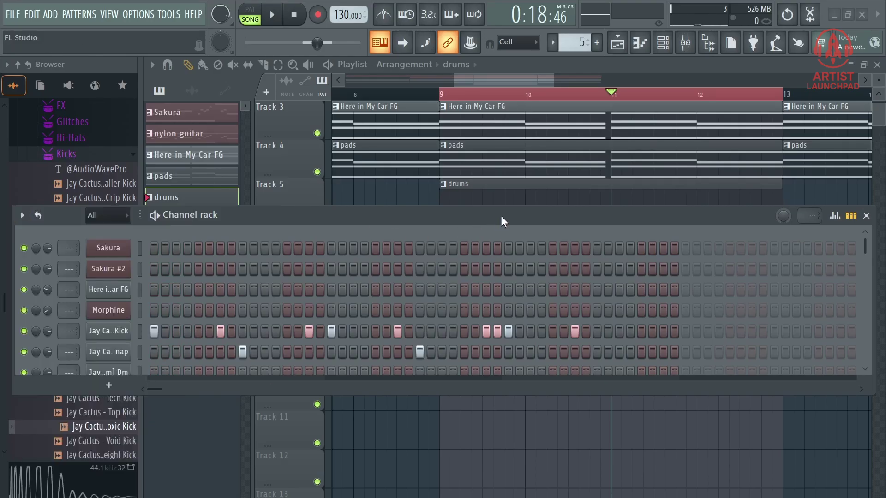
pyautogui.moveTo(500, 215); pyautogui.dragTo(478, 212)
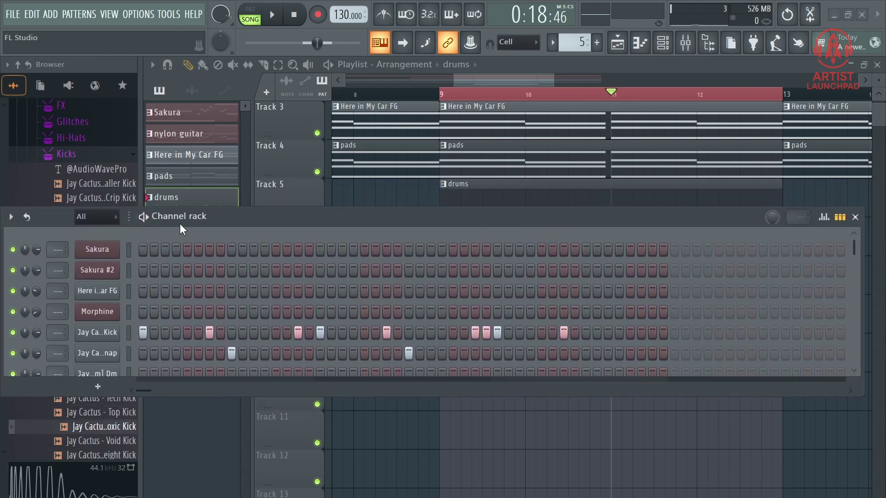
pyautogui.moveTo(180, 225); pyautogui.dragTo(201, 226)
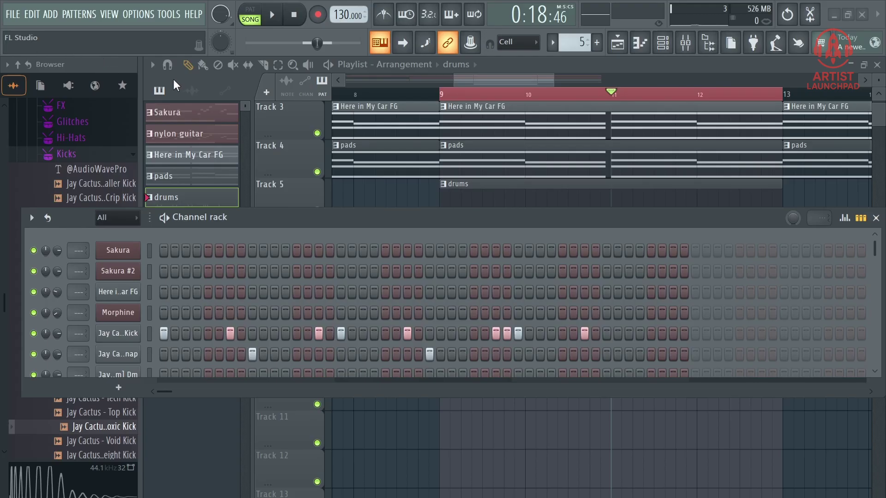
# - Examine the window options of the playlist, piano roll and mixer for the Detached setting
pyautogui.click(155, 67)
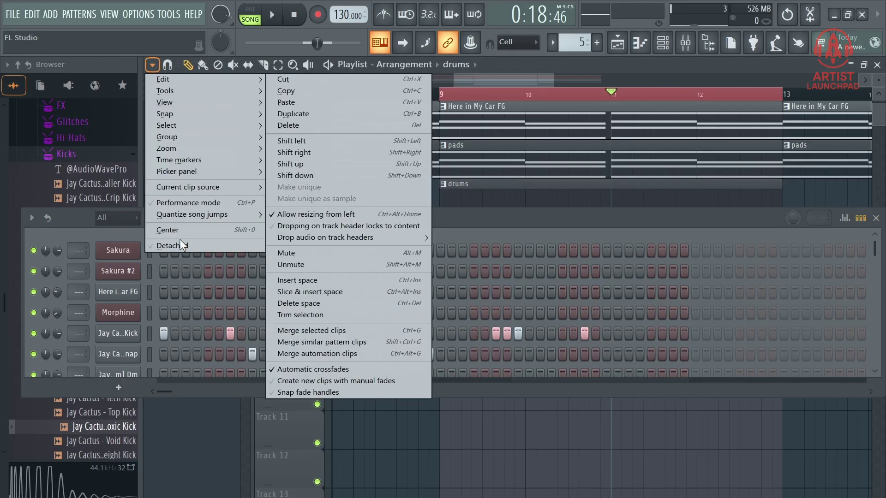
pyautogui.press('Right')
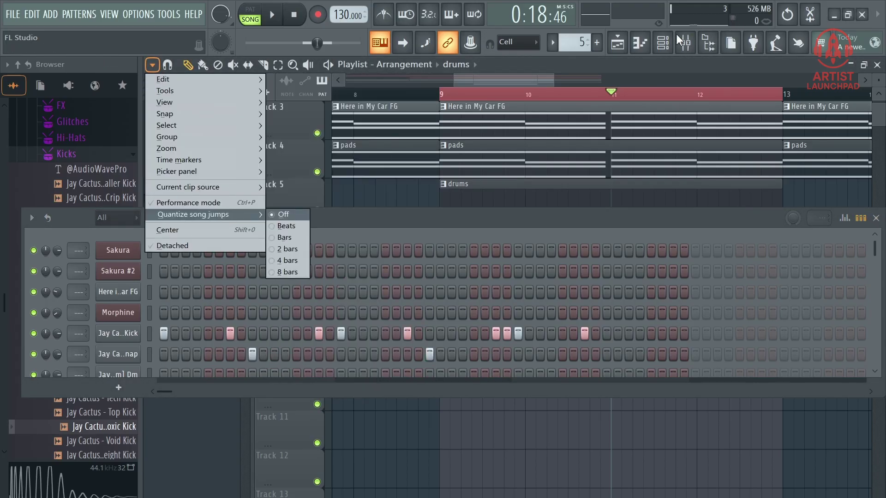
pyautogui.click(652, 42)
pyautogui.click(152, 66)
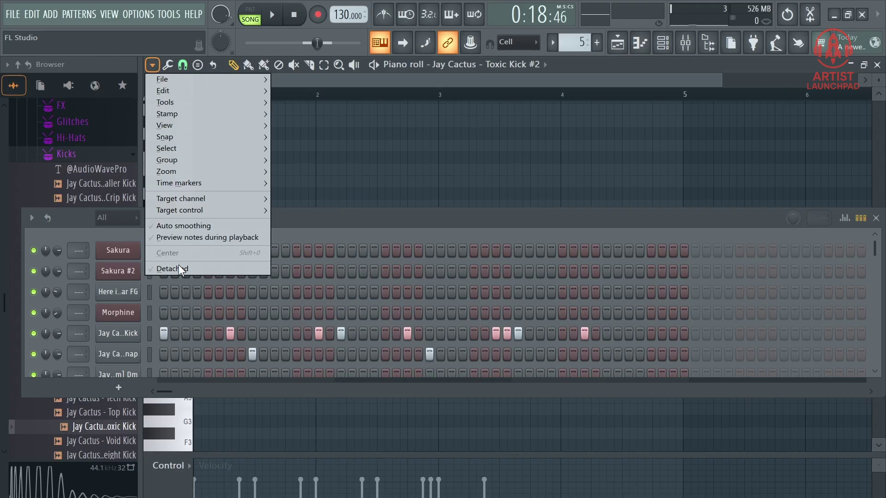
pyautogui.click(686, 43)
pyautogui.click(153, 65)
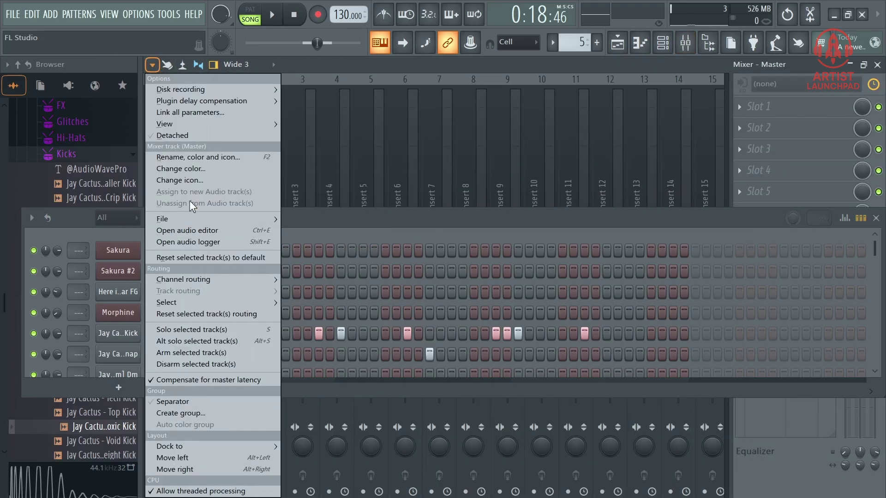
pyautogui.click(464, 222)
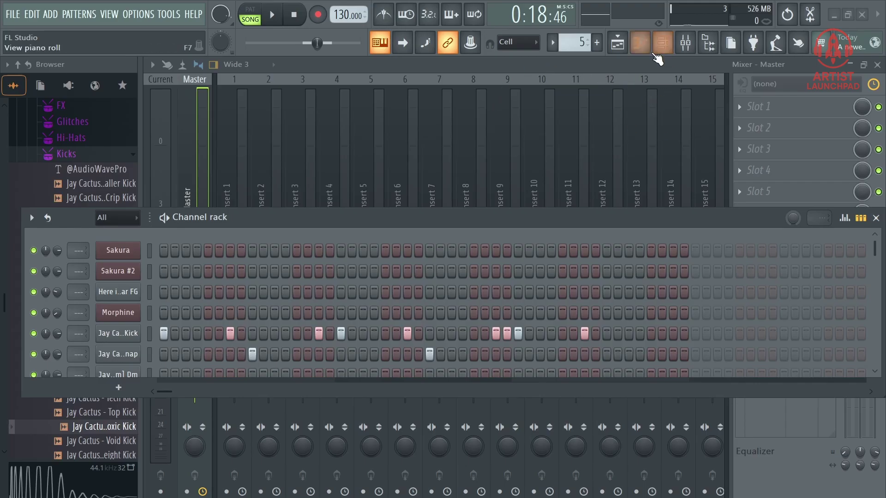
# - Enlarge the channel rack up over the toolbars, and close and reopen it
pyautogui.click(662, 43)
pyautogui.click(663, 44)
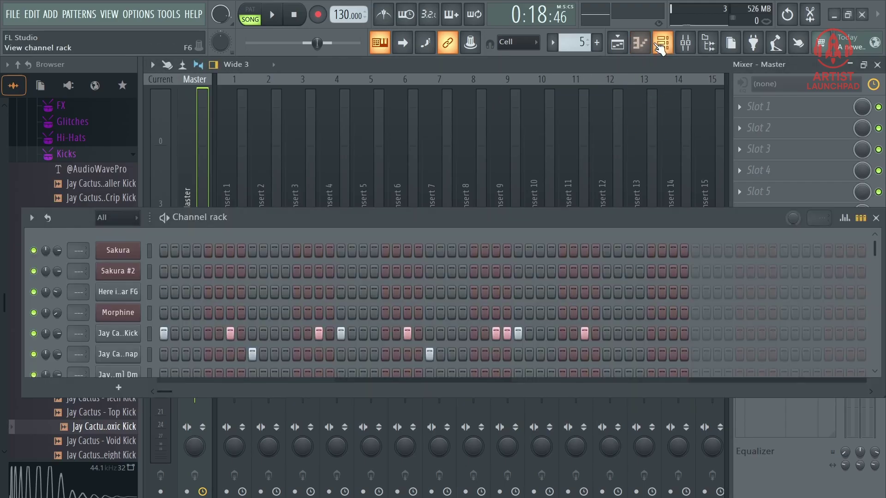
pyautogui.doubleClick(506, 220)
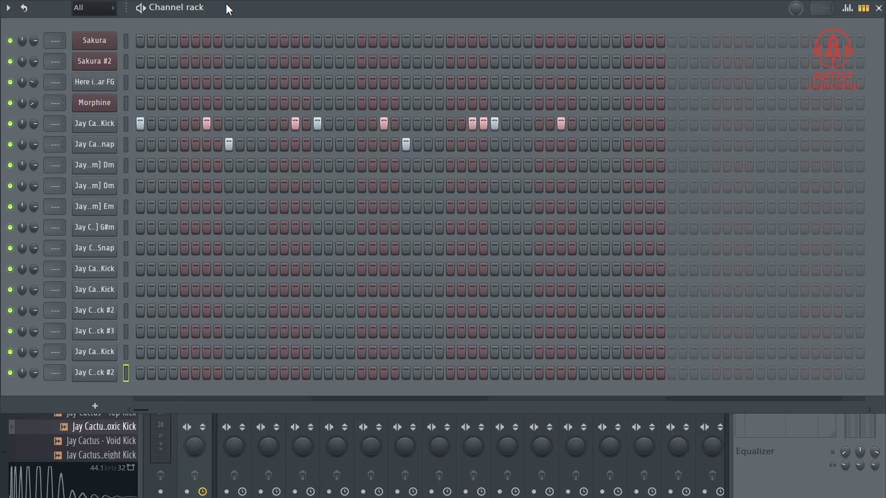
pyautogui.click(879, 8)
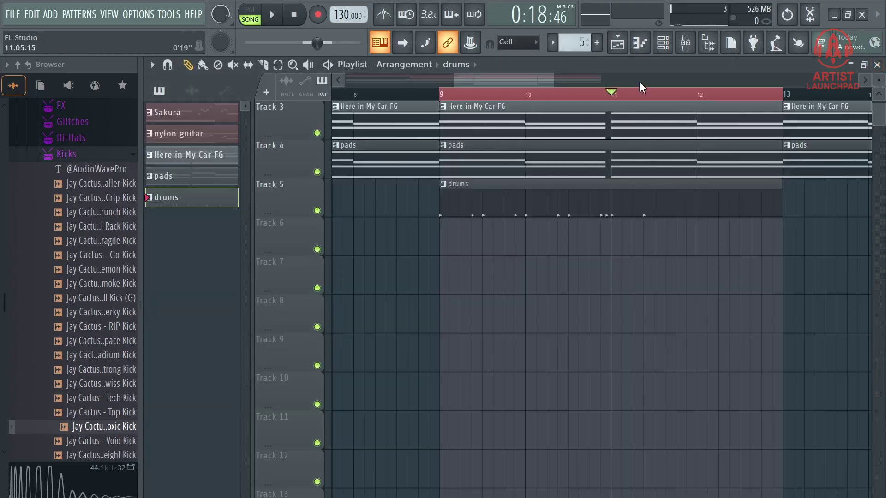
pyautogui.click(663, 43)
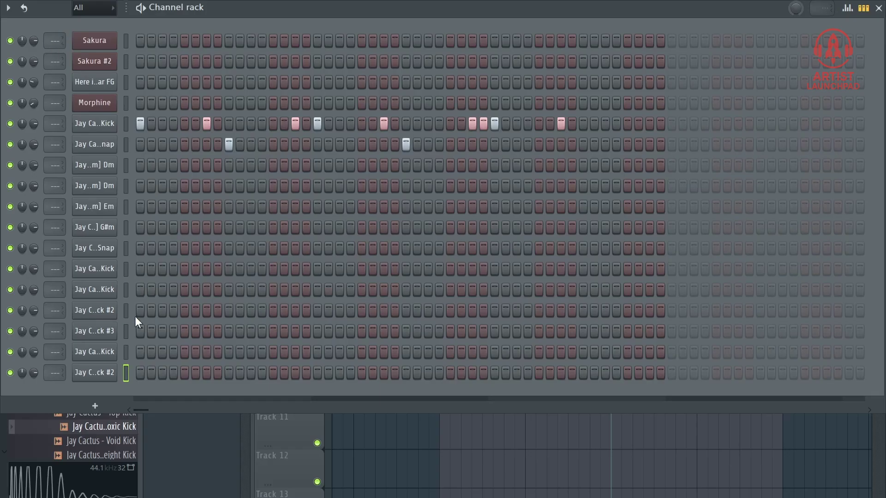
# - Undo the kick, snap and violin channels added below the original snap, plus the last two kick steps
pyautogui.hotkey('ctrl', 'z')
pyautogui.hotkey('ctrl', 'z')
pyautogui.hotkey('ctrl', 'z')
pyautogui.hotkey('ctrl', 'z')
pyautogui.hotkey('ctrl', 'z')
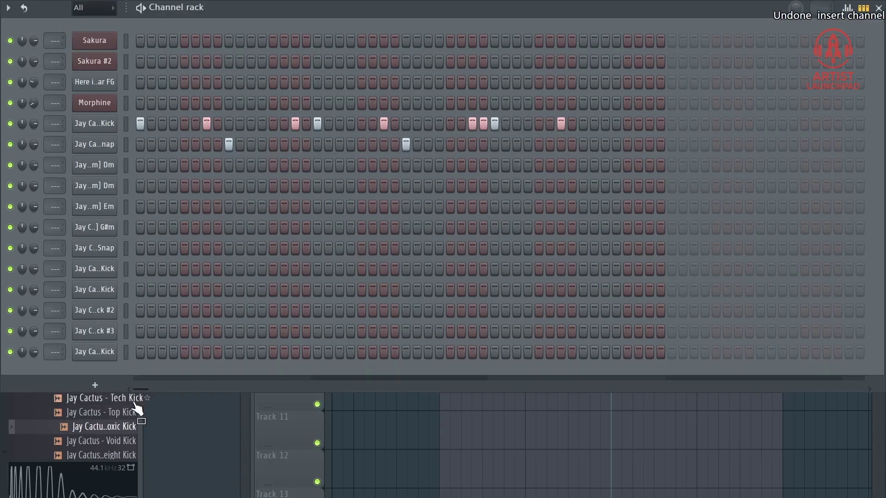
pyautogui.hotkey('ctrl', 'z')
pyautogui.hotkey('ctrl', 'z')
pyautogui.hotkey('ctrl', 'z')
pyautogui.hotkey('ctrl', 'z')
pyautogui.hotkey('ctrl', 'z')
pyautogui.hotkey('ctrl', 'z')
pyautogui.hotkey('ctrl', 'z')
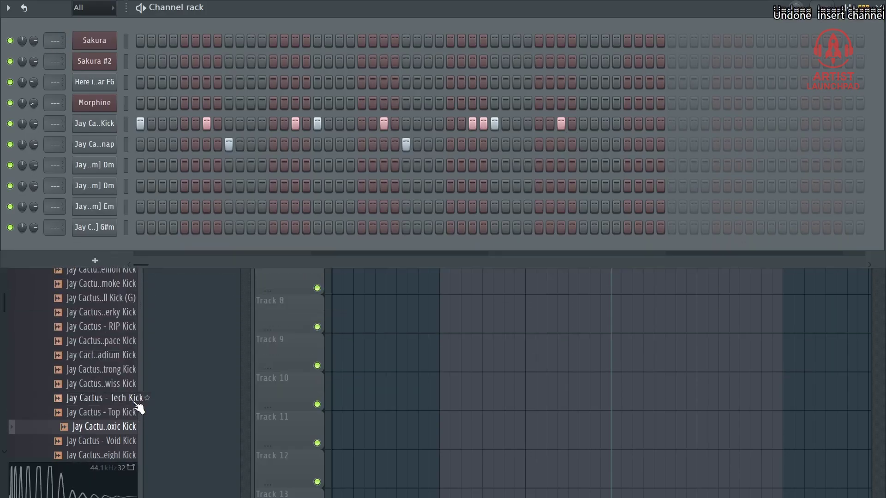
pyautogui.hotkey('ctrl', 'z')
pyautogui.hotkey('ctrl', 'z')
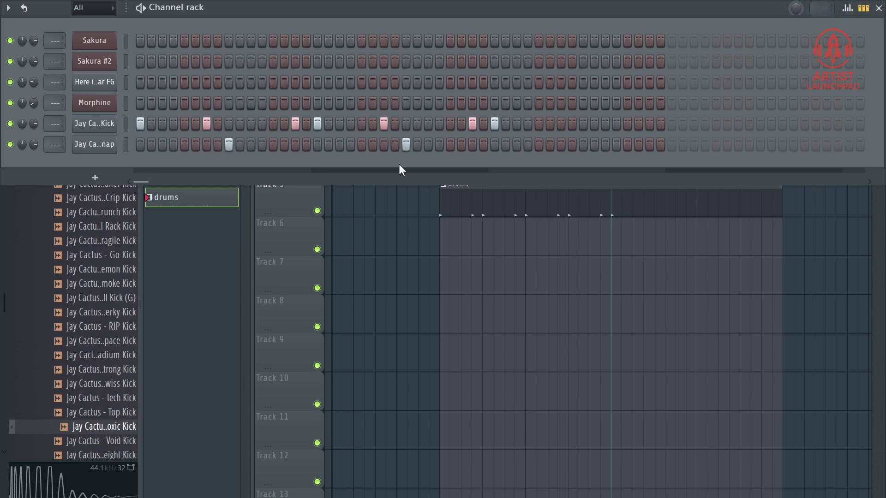
# - Audition the drums pattern with the song around bar 11, starting and stopping playback
pyautogui.press('space')
pyautogui.press('space')
pyautogui.press('space')
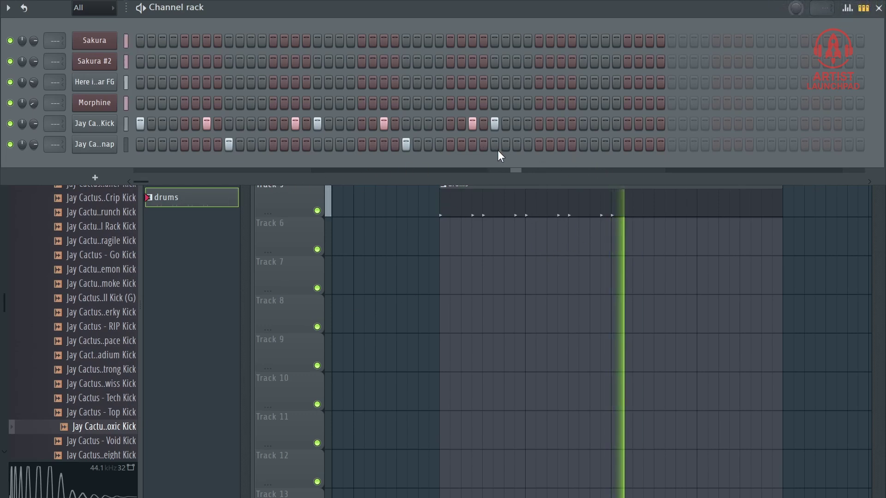
pyautogui.press('space')
pyautogui.press('space')
pyautogui.press('space')
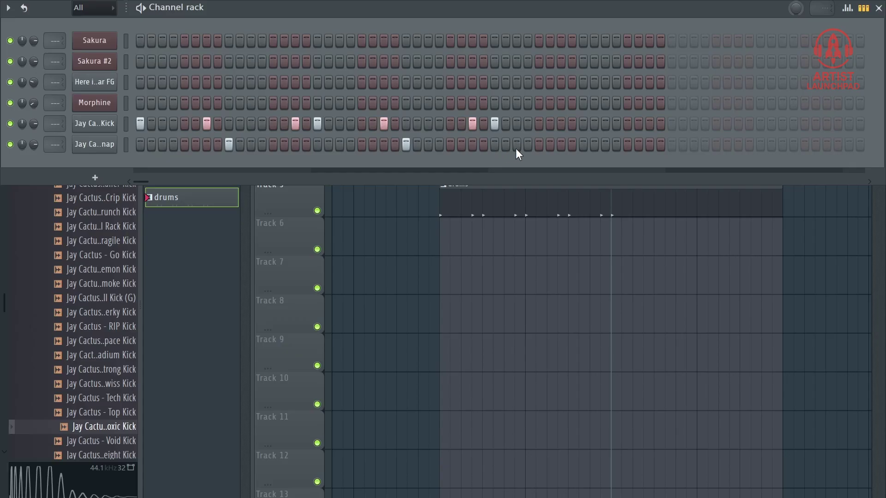
pyautogui.press('space')
# - Add snap hits on the ninth step of the drums pattern's third and fourth bars, checking their timing in playback
pyautogui.click(574, 147)
pyautogui.click(585, 149)
pyautogui.press('space')
pyautogui.rightClick(584, 148)
pyautogui.rightClick(574, 144)
pyautogui.click(583, 144)
pyautogui.press('space')
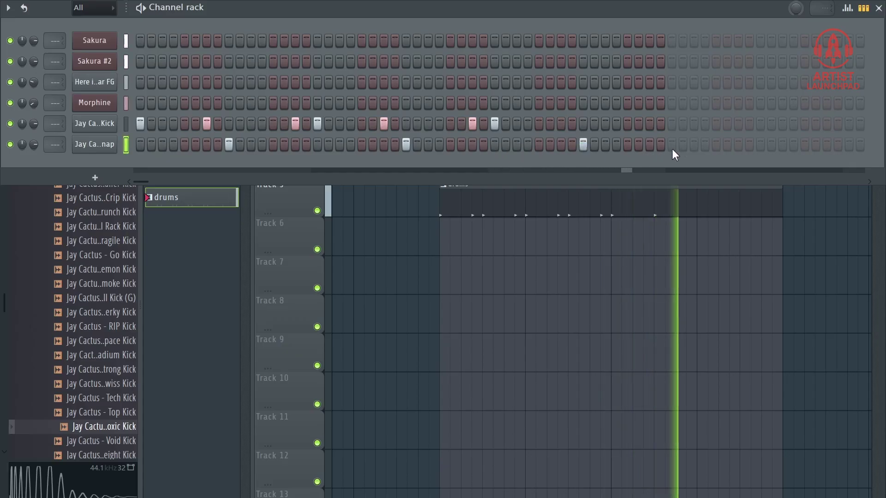
pyautogui.click(761, 145)
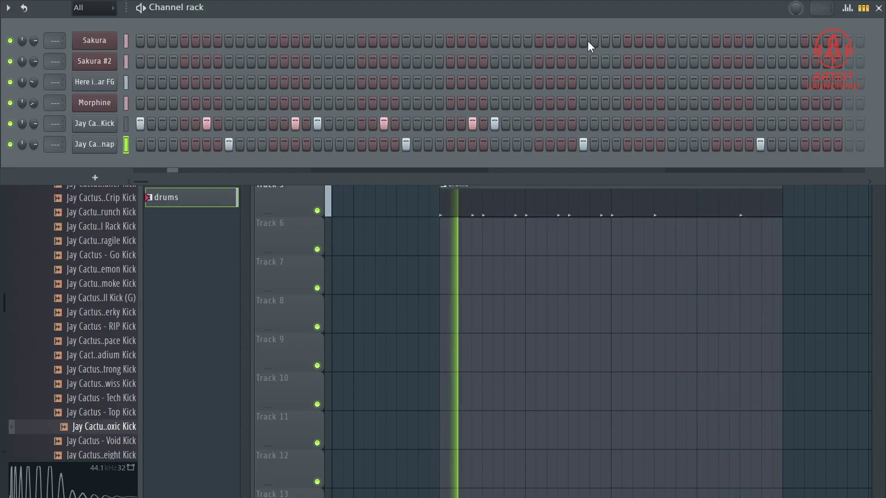
pyautogui.press('space')
# - Return the channel rack to its smaller floating size and play the beat with the metronome on
pyautogui.doubleClick(716, 12)
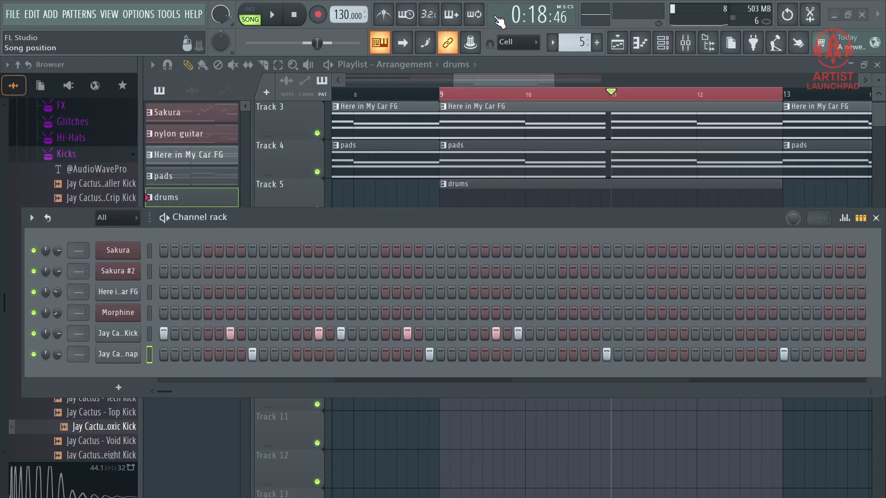
pyautogui.click(392, 13)
pyautogui.moveTo(413, 223)
pyautogui.mouseDown()
pyautogui.moveTo(412, 192)
pyautogui.moveTo(401, 188)
pyautogui.moveTo(423, 227)
pyautogui.moveTo(407, 224)
pyautogui.mouseUp()
pyautogui.press('space')
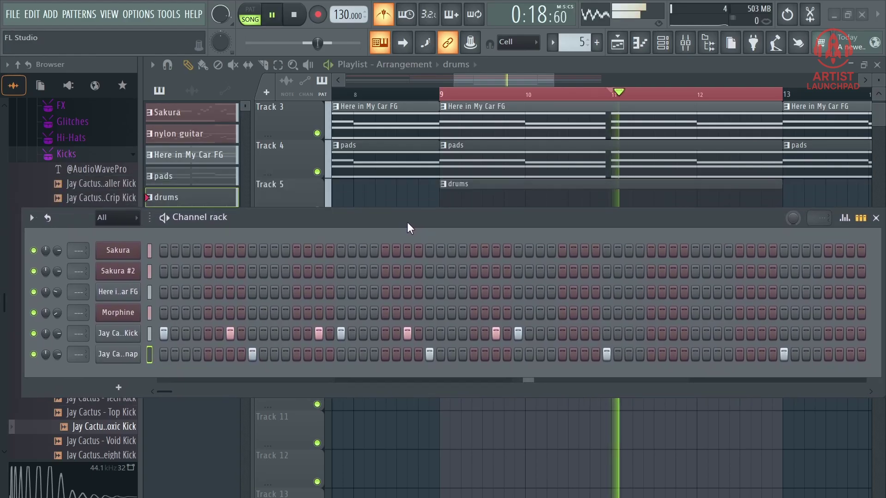
pyautogui.moveTo(489, 221); pyautogui.dragTo(457, 287)
pyautogui.press('space')
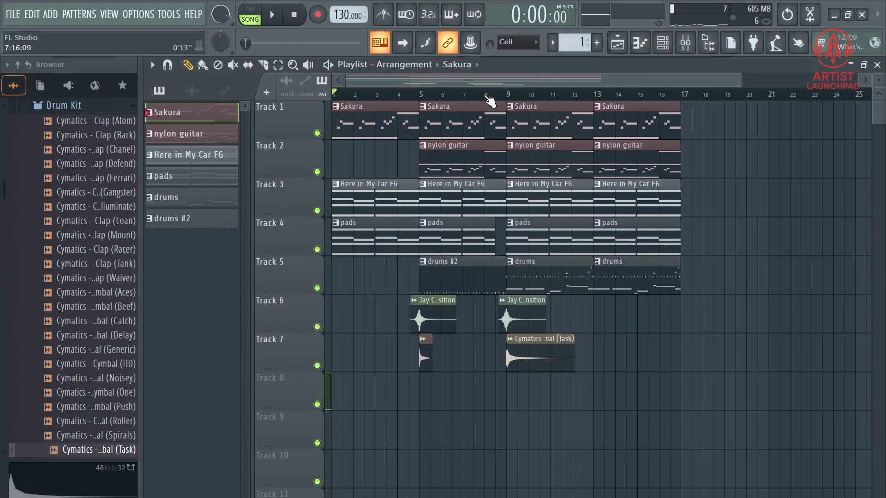
# - Hide the channel rack and pick the drums clip at bar 5 on Track 5 of the playlist
pyautogui.scroll(2, 477, 84)
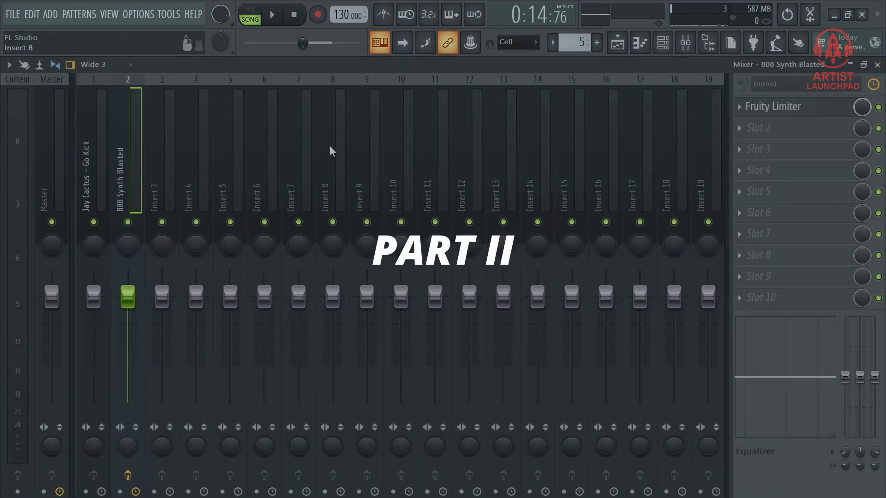
pyautogui.click(89, 276)
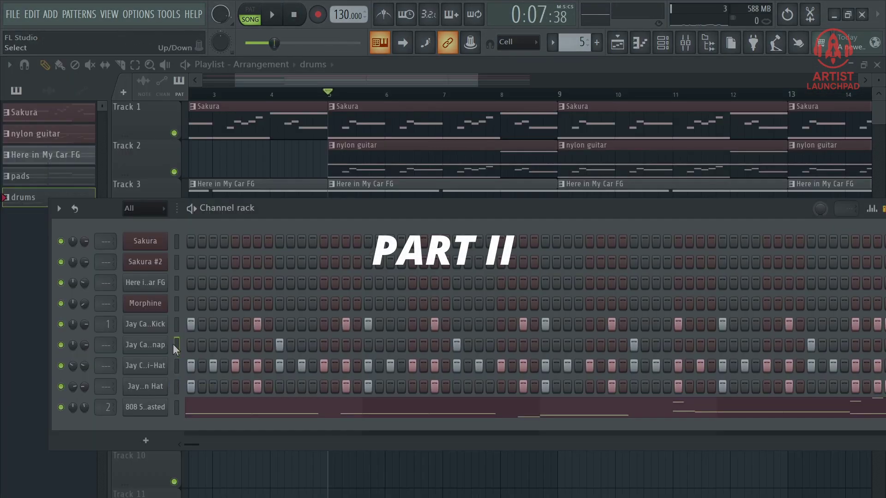
pyautogui.press('F6')
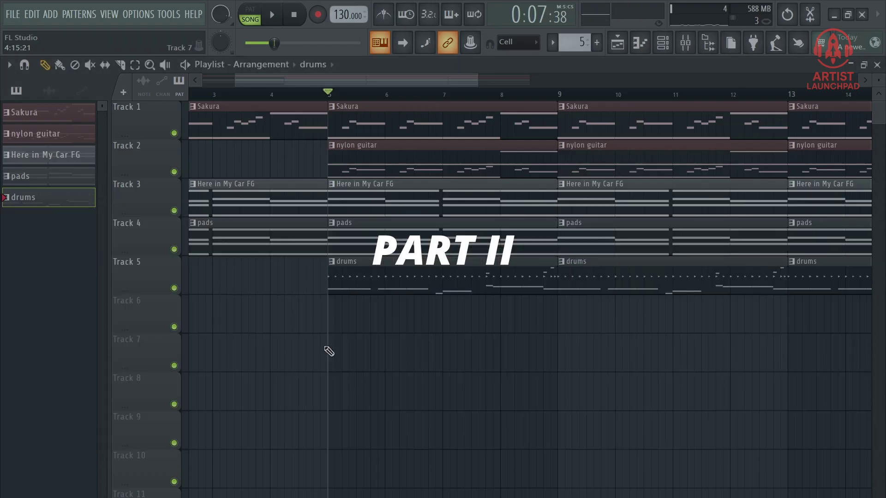
pyautogui.click(331, 261)
pyautogui.click(361, 341)
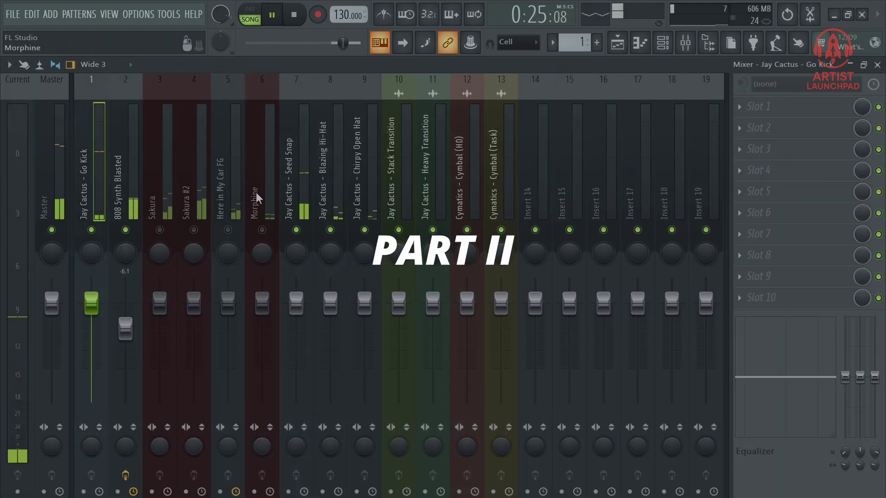
# - Lower the Blazing Hi-Hat mixer track to -2.4 dB and the Chirpy Open Hat track to -1.4 dB
pyautogui.click(298, 195)
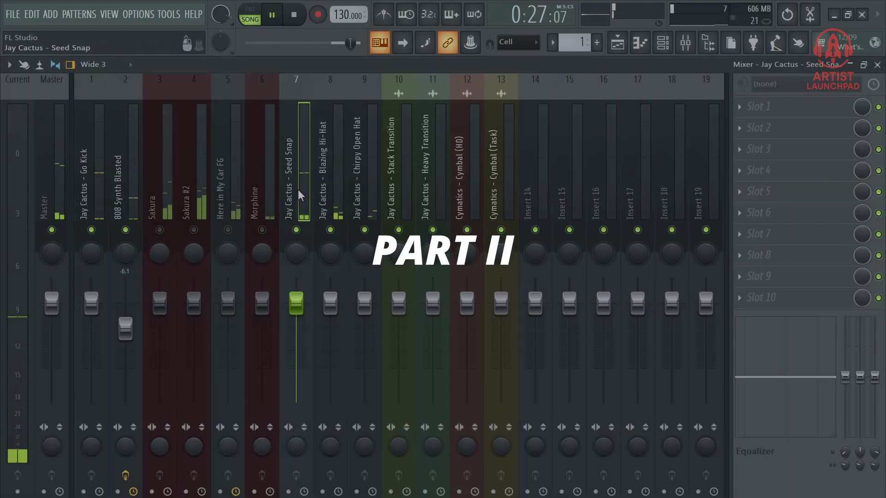
pyautogui.click(329, 207)
pyautogui.moveTo(330, 304); pyautogui.dragTo(330, 314)
pyautogui.moveTo(367, 304); pyautogui.dragTo(370, 310)
# - Unmute the Sakura, Sakura #2 and Here in My Car FG mixer tracks and lower the Sakura fader
pyautogui.click(219, 202)
pyautogui.click(155, 203)
pyautogui.click(160, 229)
pyautogui.click(193, 230)
pyautogui.click(228, 230)
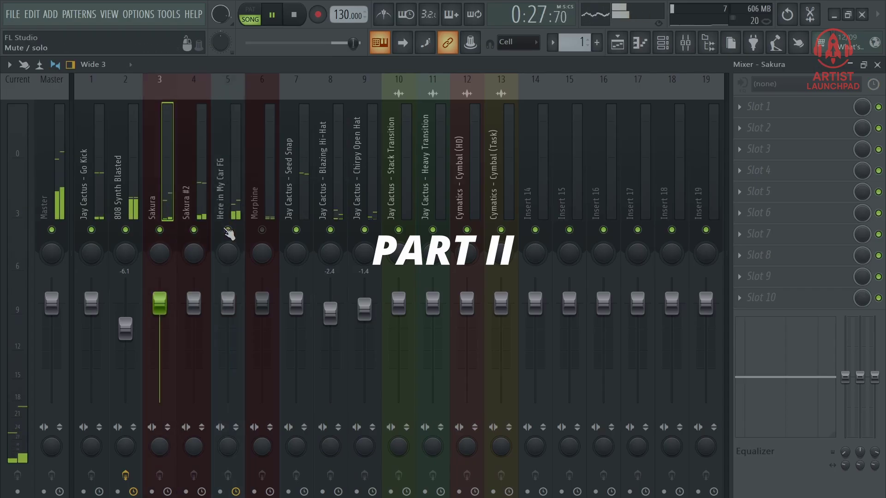
pyautogui.moveTo(160, 304)
pyautogui.mouseDown()
pyautogui.moveTo(159, 317)
pyautogui.moveTo(194, 317)
pyautogui.mouseUp()
pyautogui.click(157, 198)
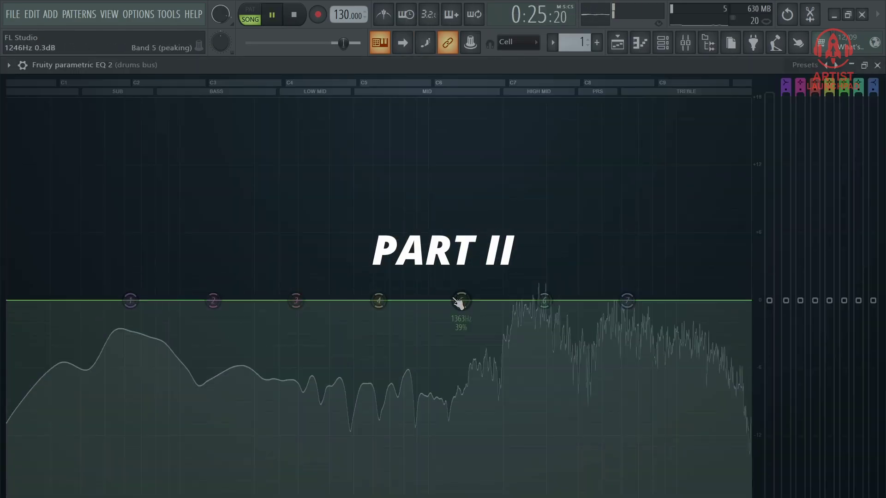
# - Shift band 4 of the drums bus Fruity parametric EQ 2 to a lower frequency with a slight boost
pyautogui.moveTo(379, 300); pyautogui.dragTo(302, 283)
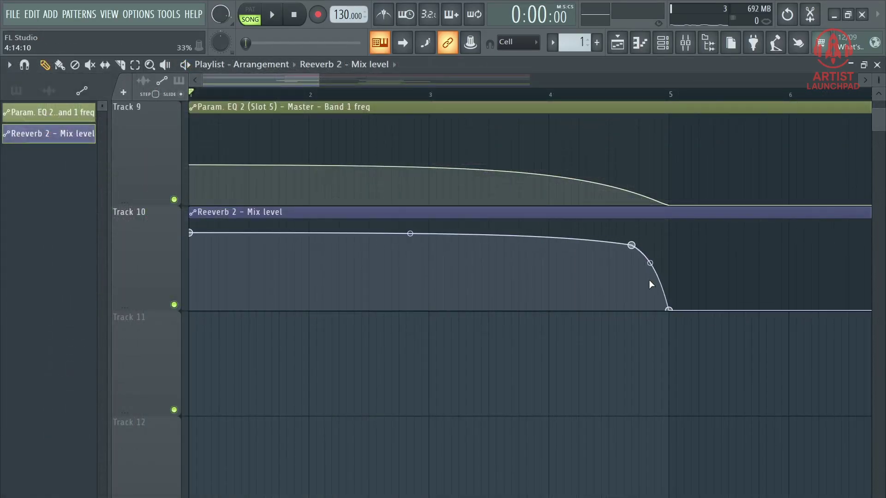
# - Delete the second point of the Reeverb 2 - Mix level automation on Track 10 and play the song
pyautogui.rightClick(632, 247)
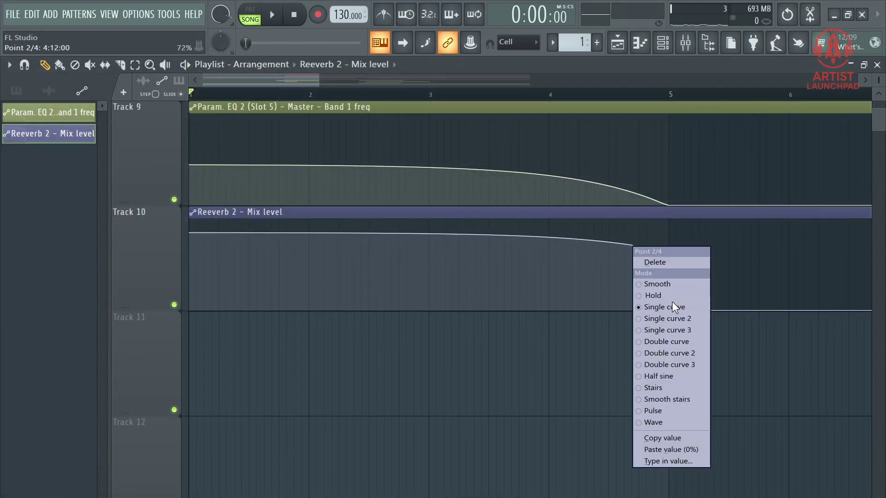
pyautogui.click(677, 307)
pyautogui.rightClick(632, 246)
pyautogui.click(646, 259)
pyautogui.press('space')
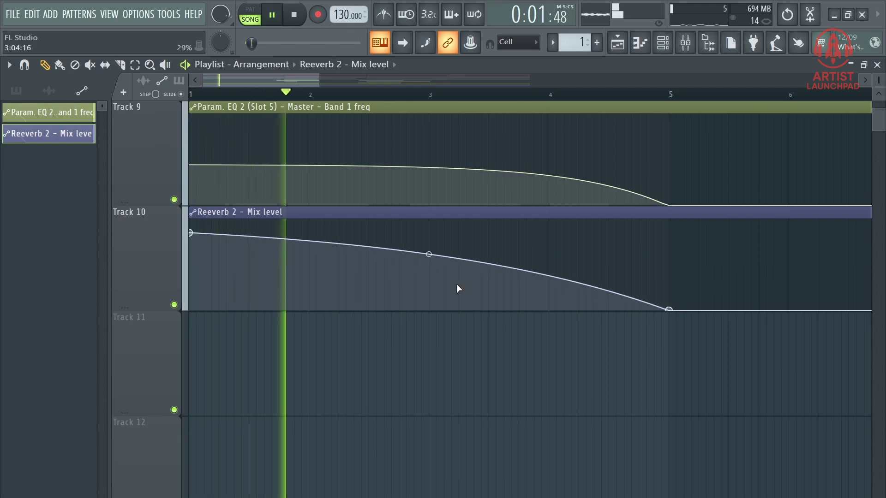